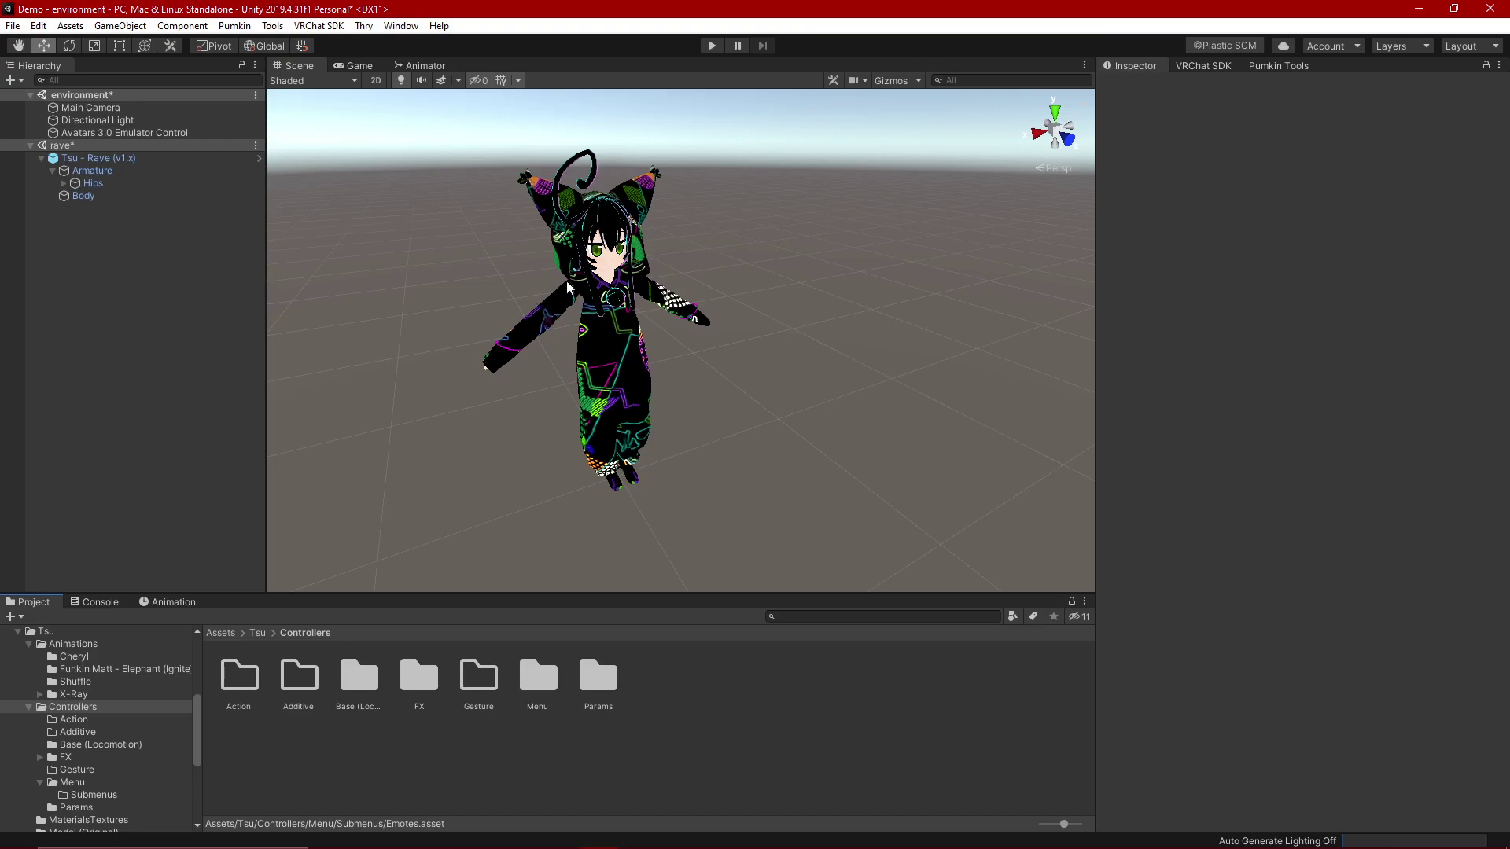
pyautogui.moveTo(562, 259)
pyautogui.mouseDown(button='middle')
pyautogui.moveTo(600, 252)
pyautogui.moveTo(586, 254)
pyautogui.mouseUp(button='middle')
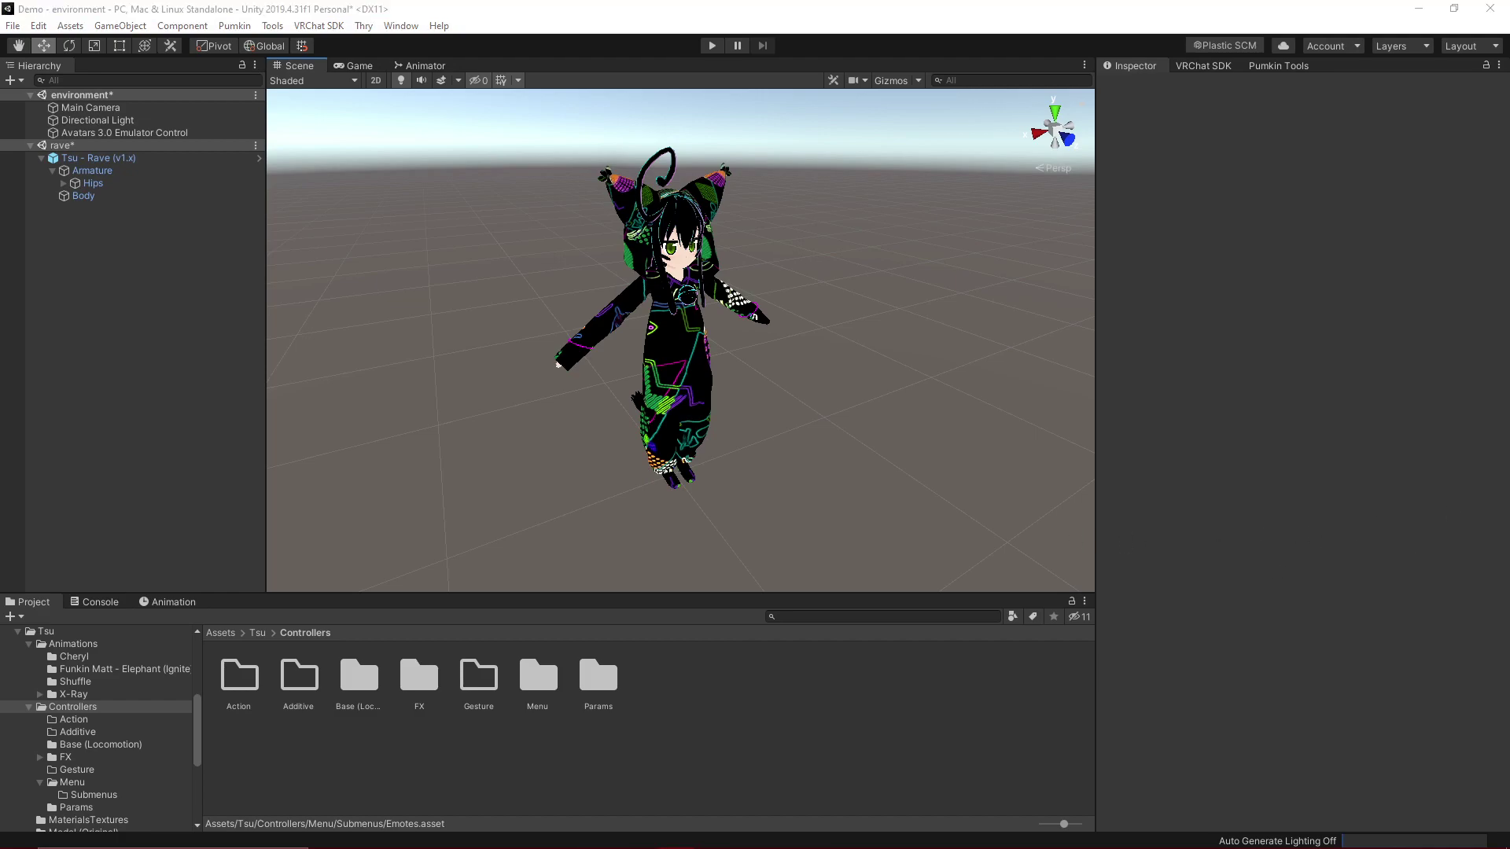
pyautogui.click(761, 751)
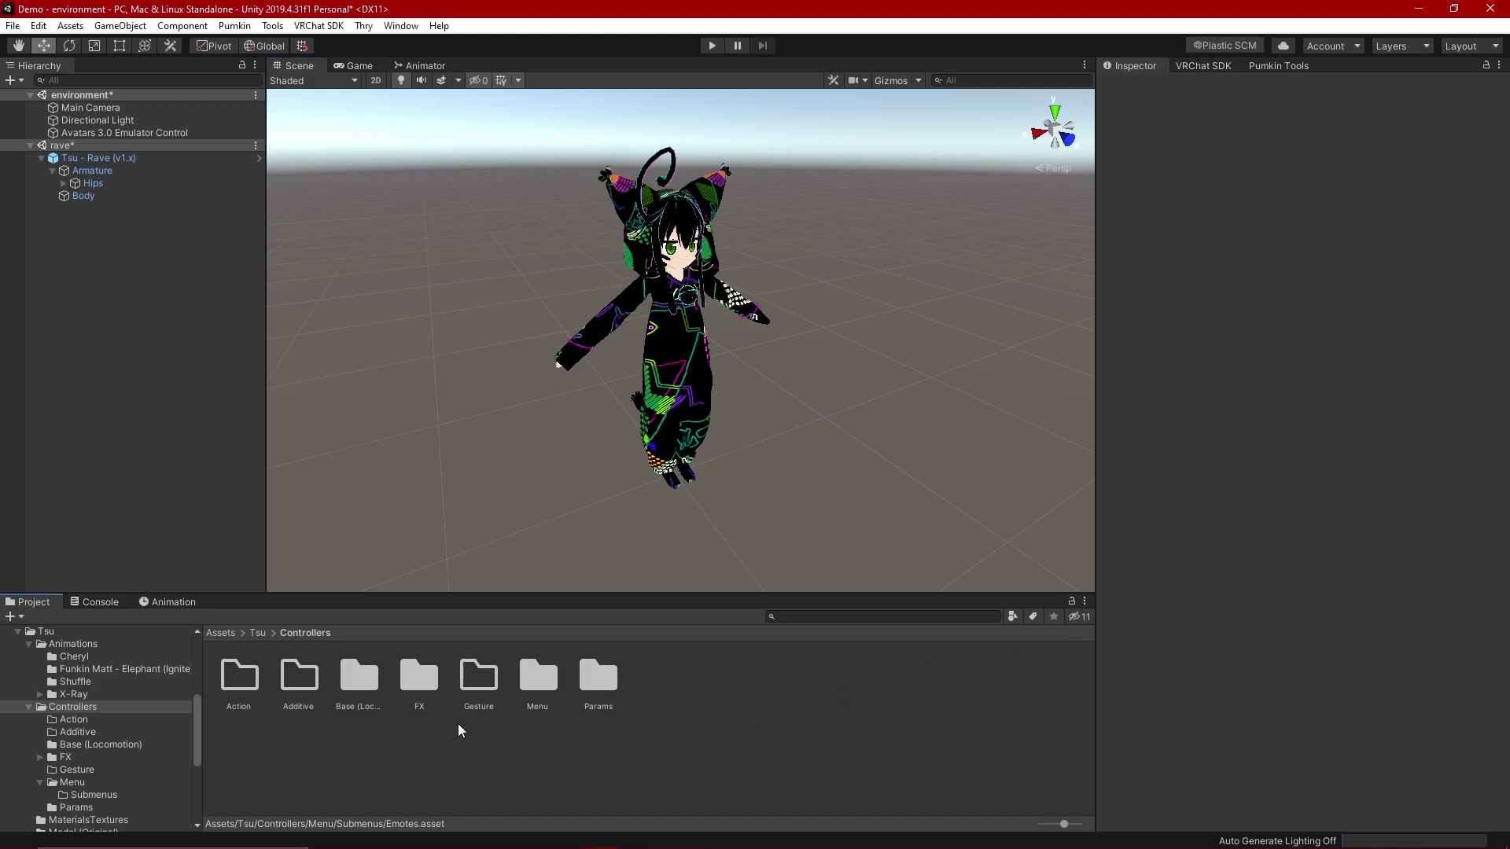
# Step: Open the Controllers folder under VRCSDK/Examples3/Animation in the project assets
pyautogui.click(223, 633)
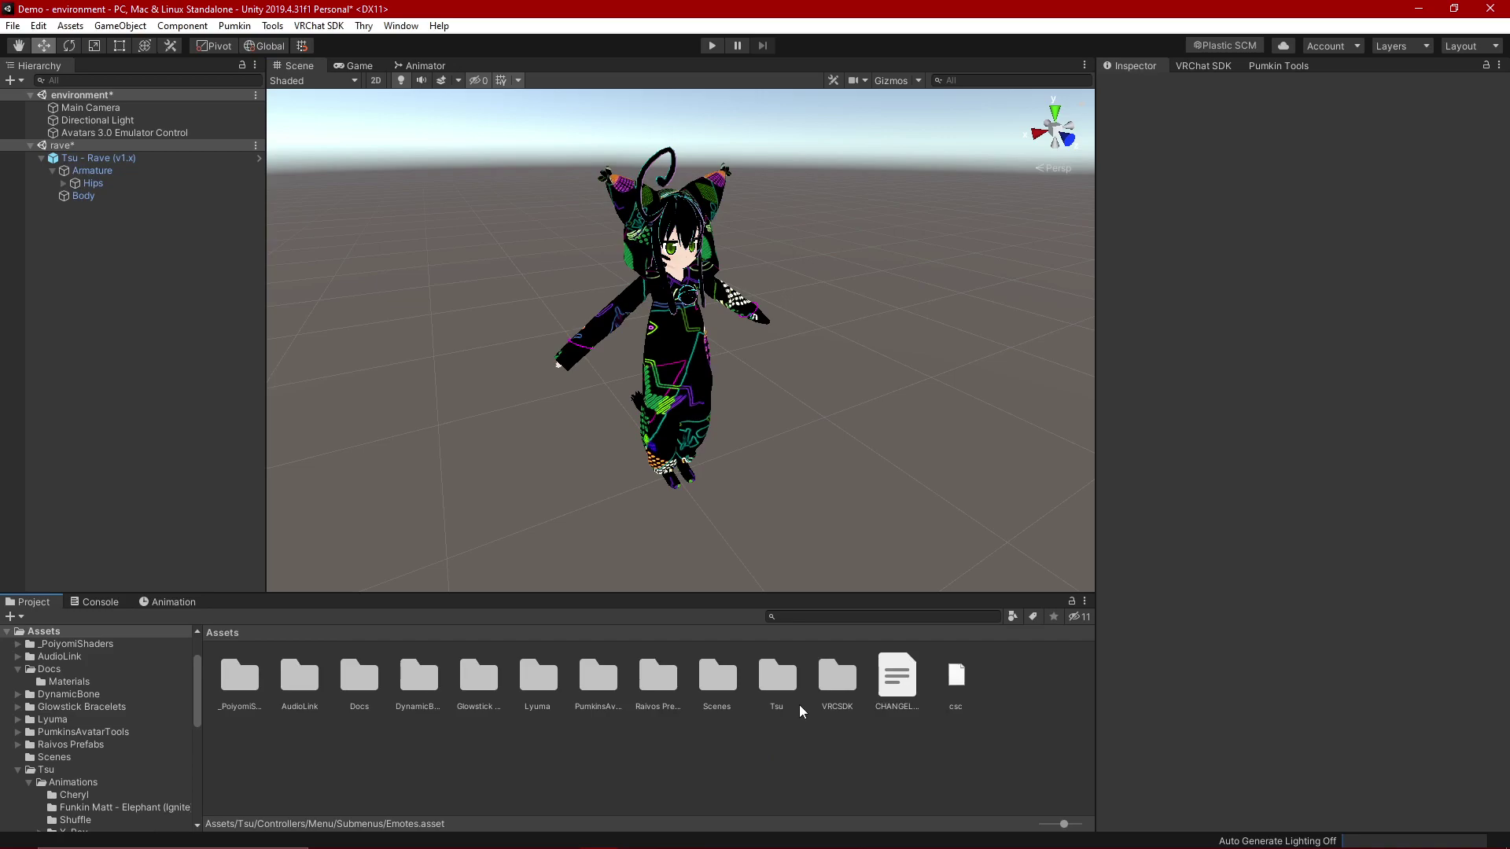
pyautogui.doubleClick(840, 696)
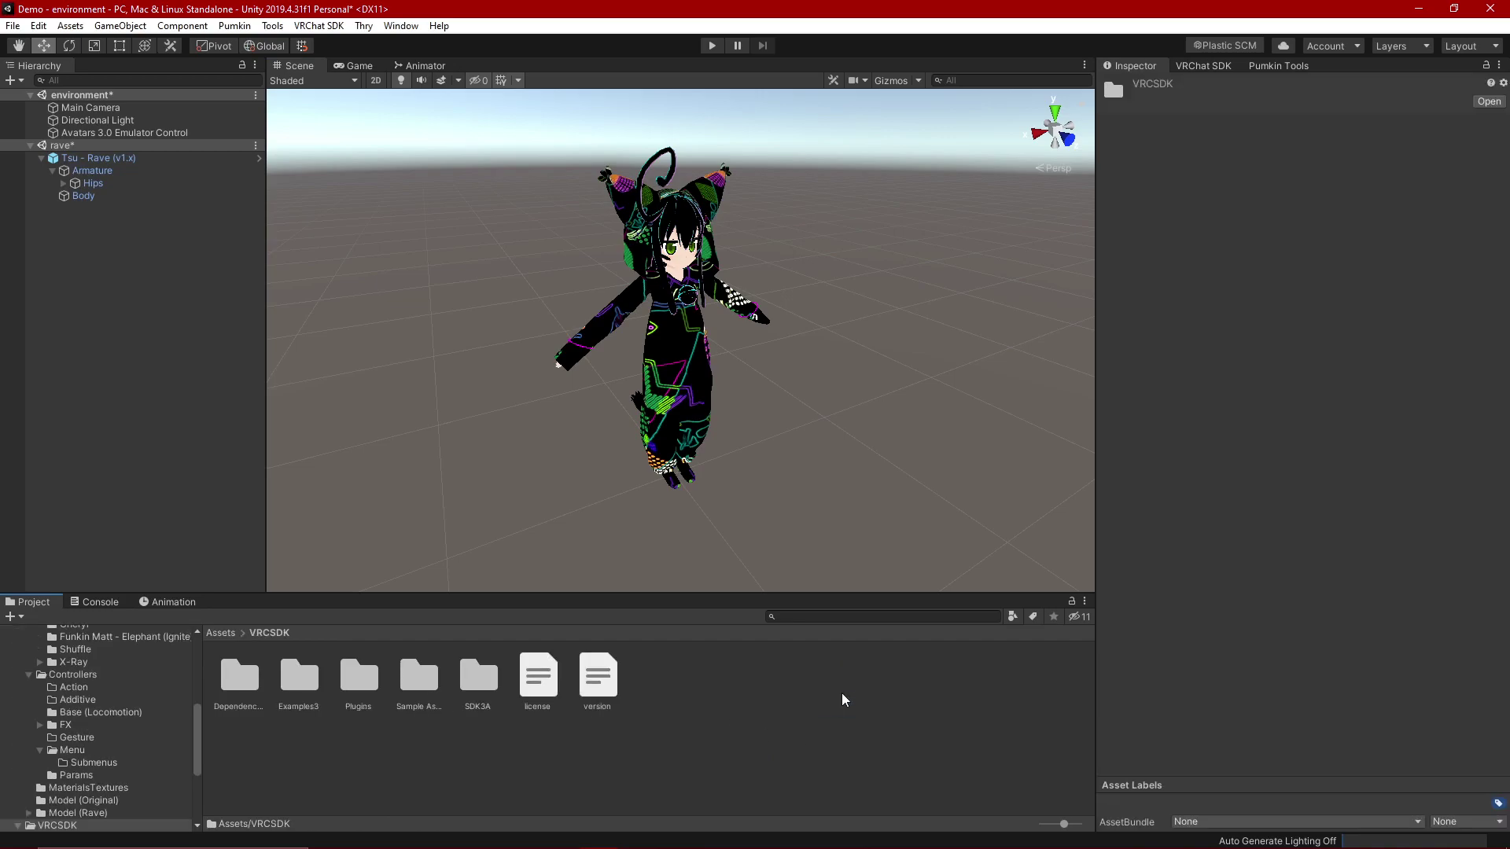
pyautogui.doubleClick(306, 685)
pyautogui.doubleClick(258, 702)
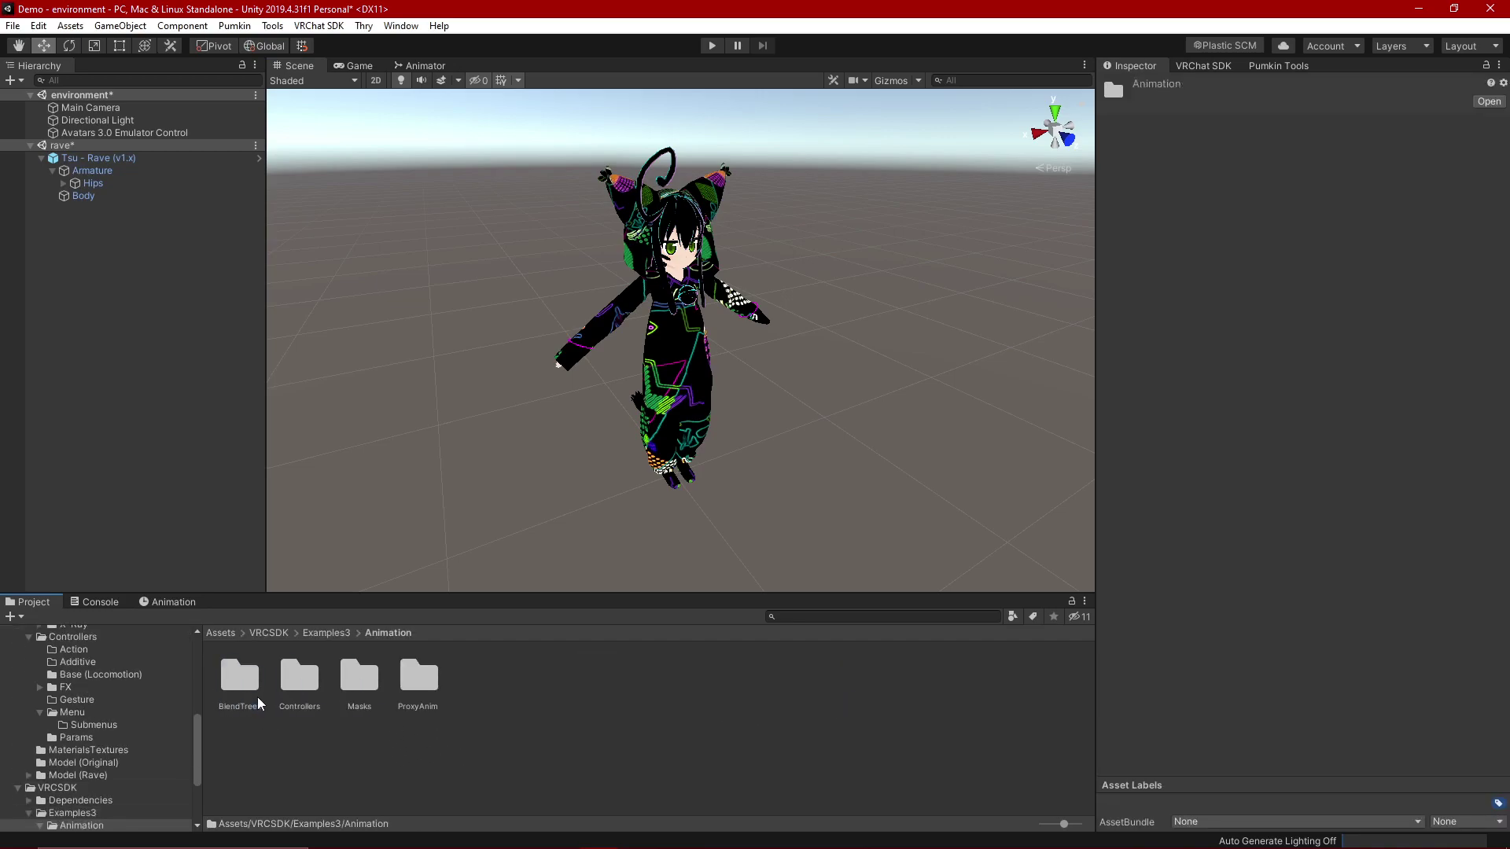
pyautogui.click(314, 698)
pyautogui.doubleClick(315, 698)
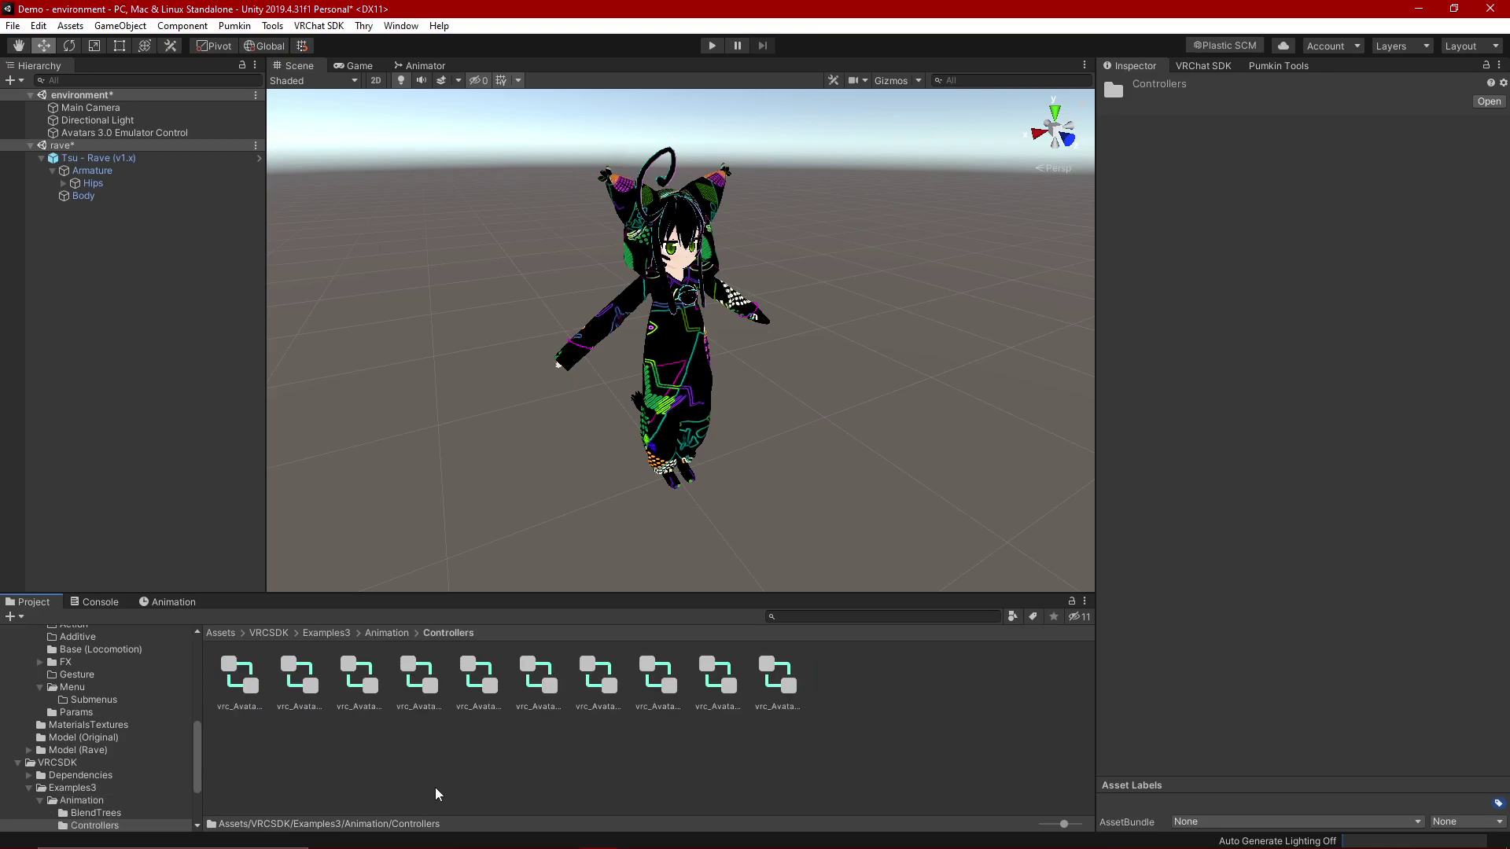
# Step: Duplicate the vrc_AvatarV3ActionLayer controller and rename the copy Action
pyautogui.click(236, 706)
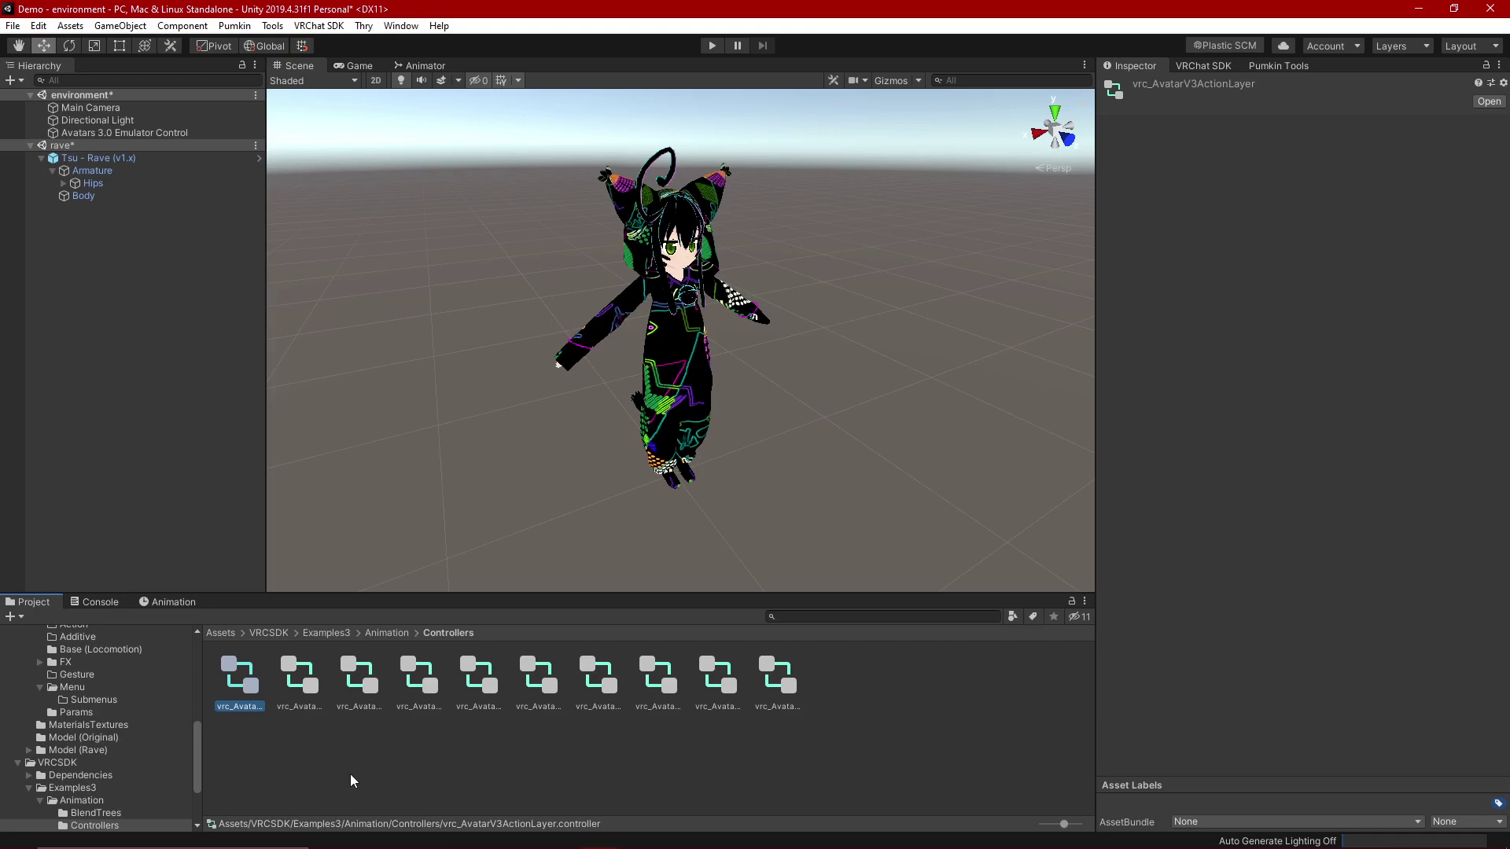
pyautogui.hotkey('ctrl', 'd')
pyautogui.click(248, 705)
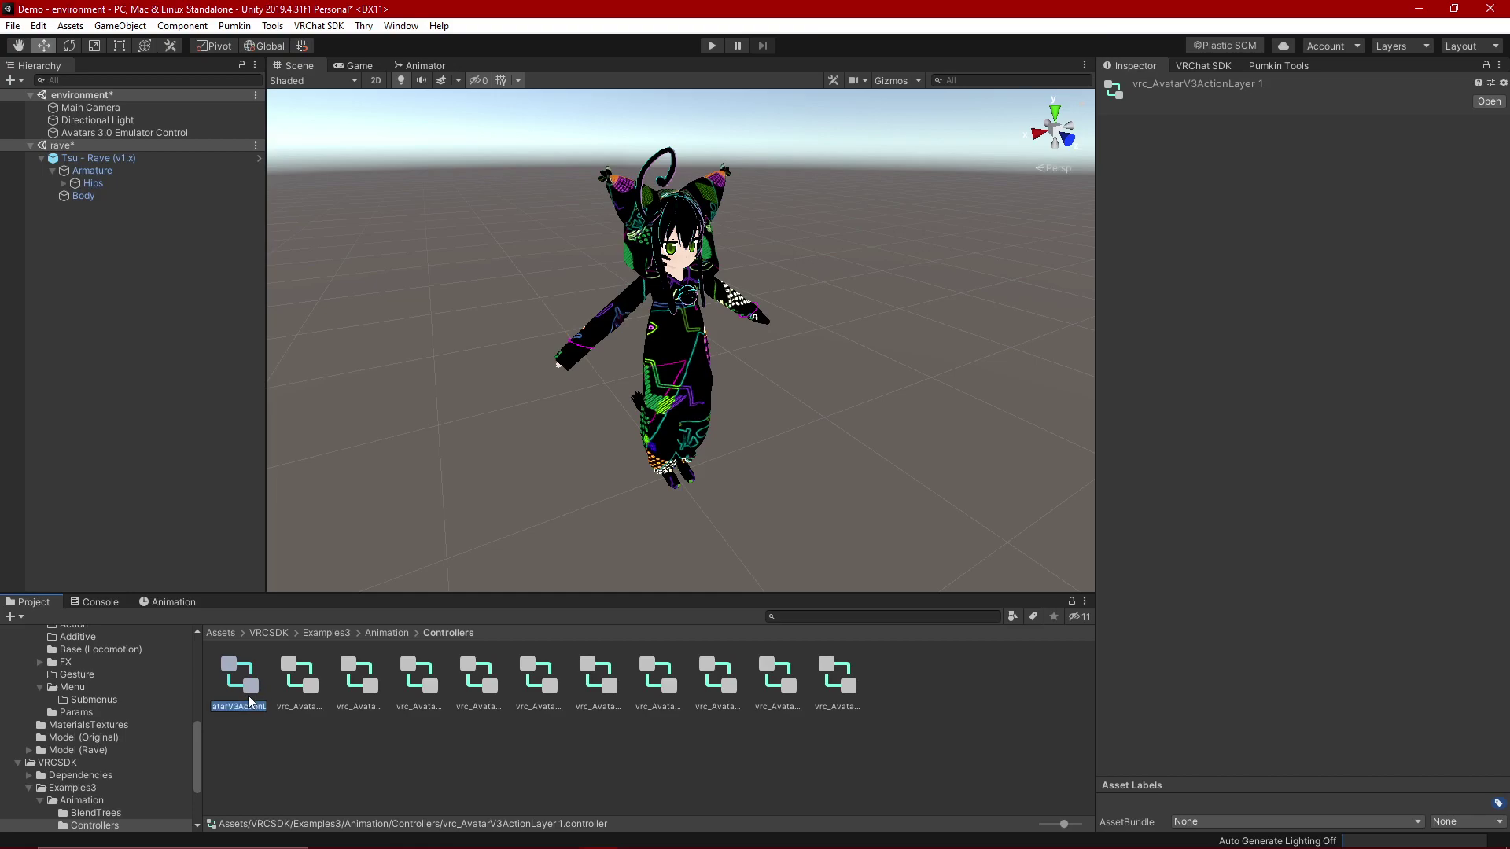
pyautogui.press('BackSpace')
pyautogui.write('Action')
pyautogui.press('Return')
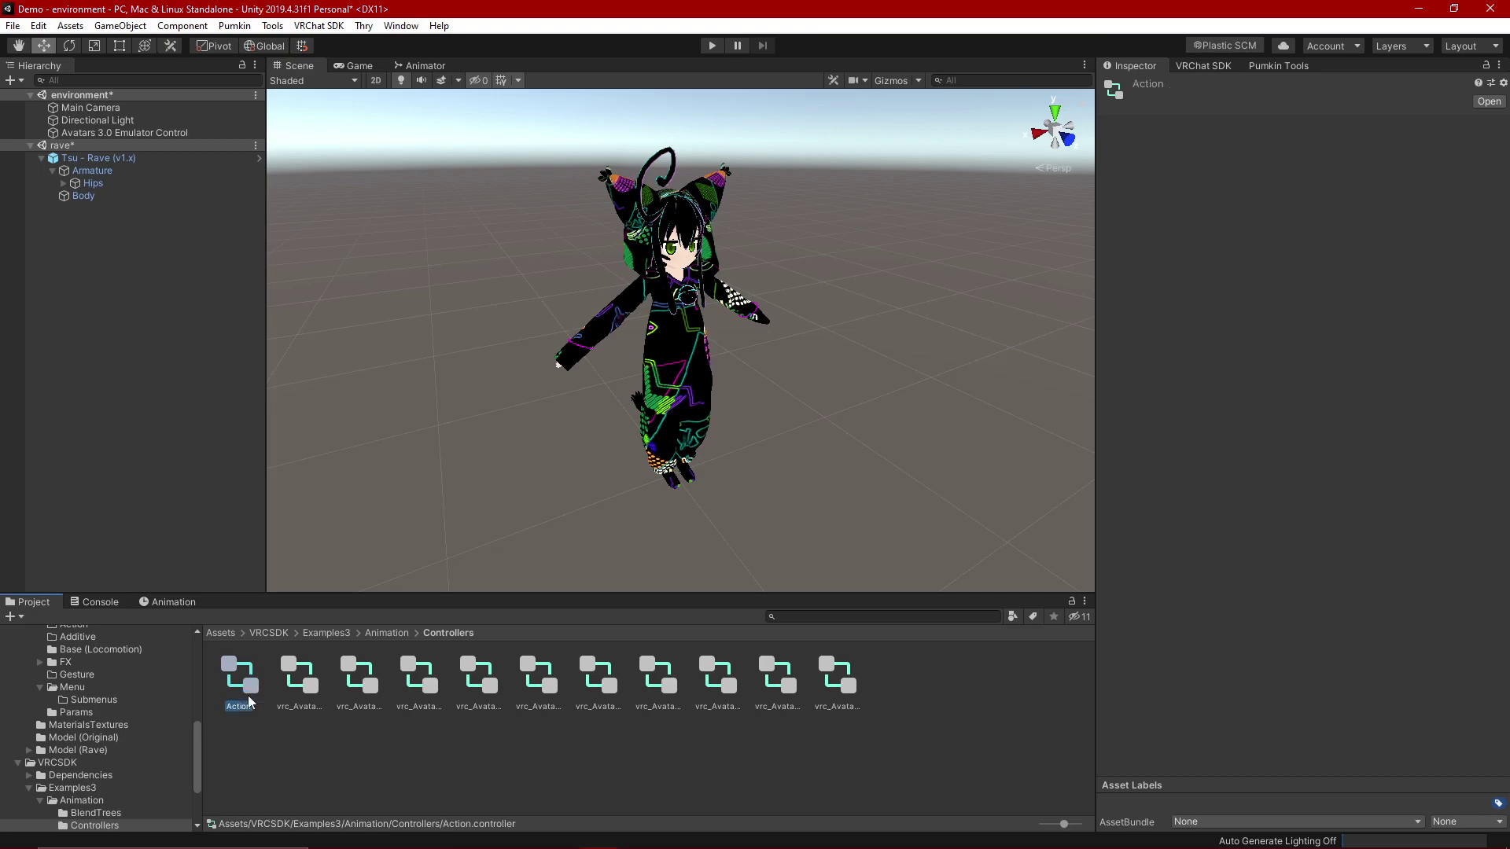
pyautogui.click(260, 735)
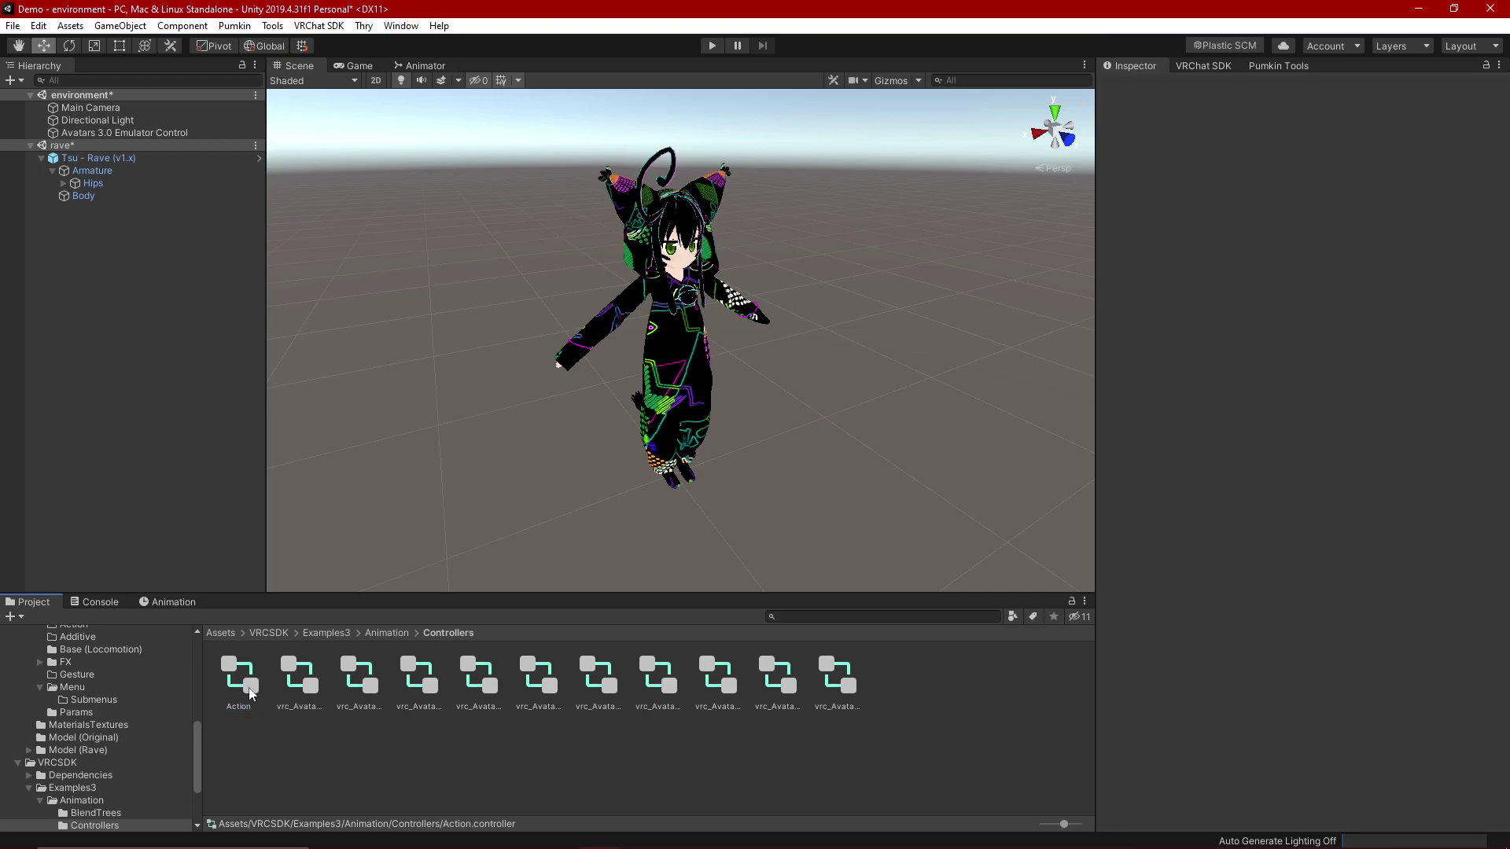
# Step: Move the Action controller into the Action folder under Tsu/Controllers
pyautogui.click(250, 690)
pyautogui.click(252, 733)
pyautogui.scroll(10, 142, 737)
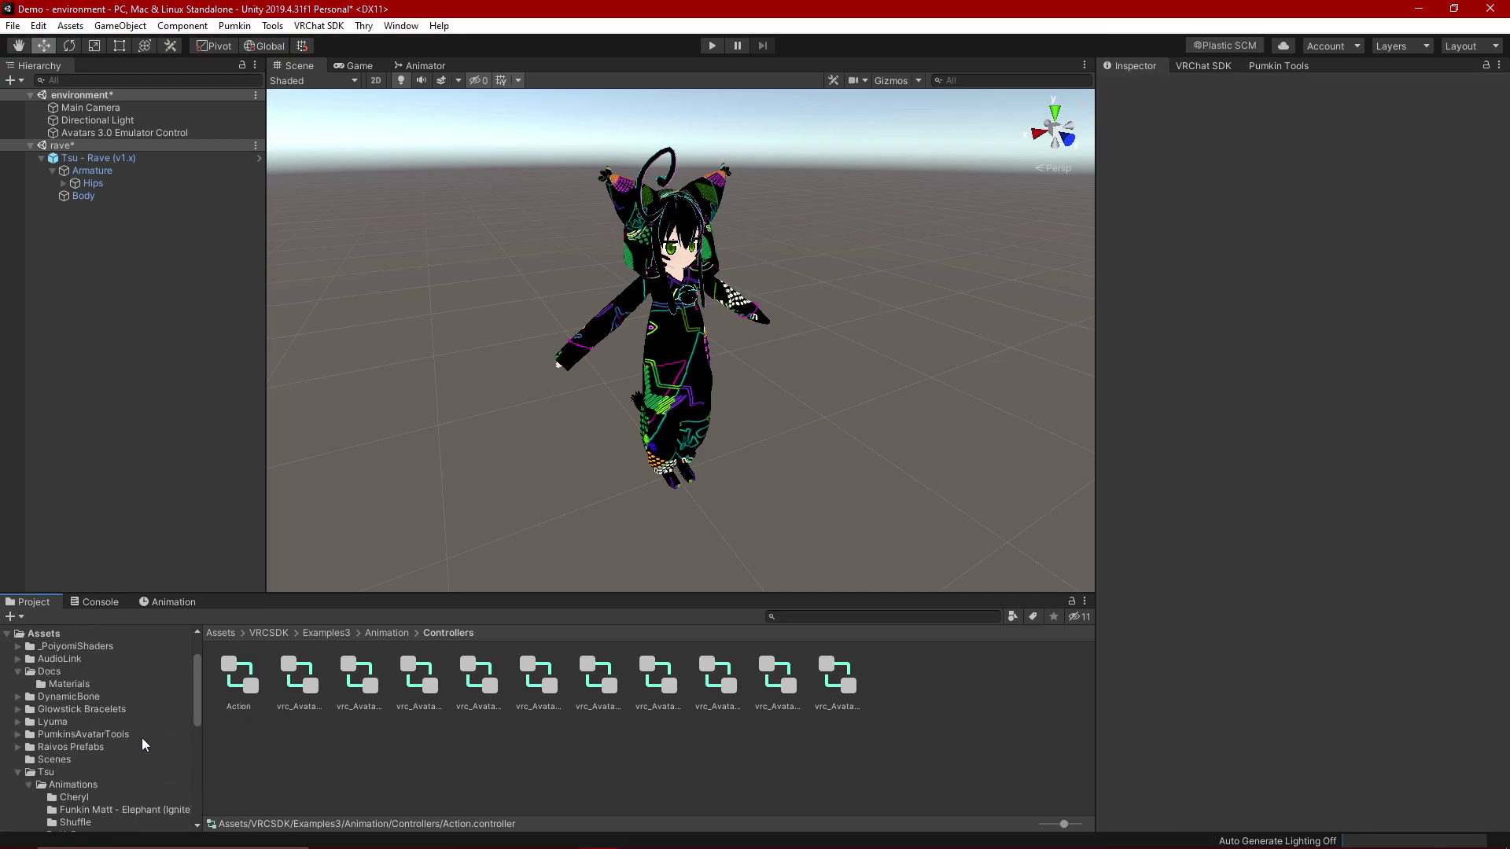
pyautogui.scroll(-5, 143, 739)
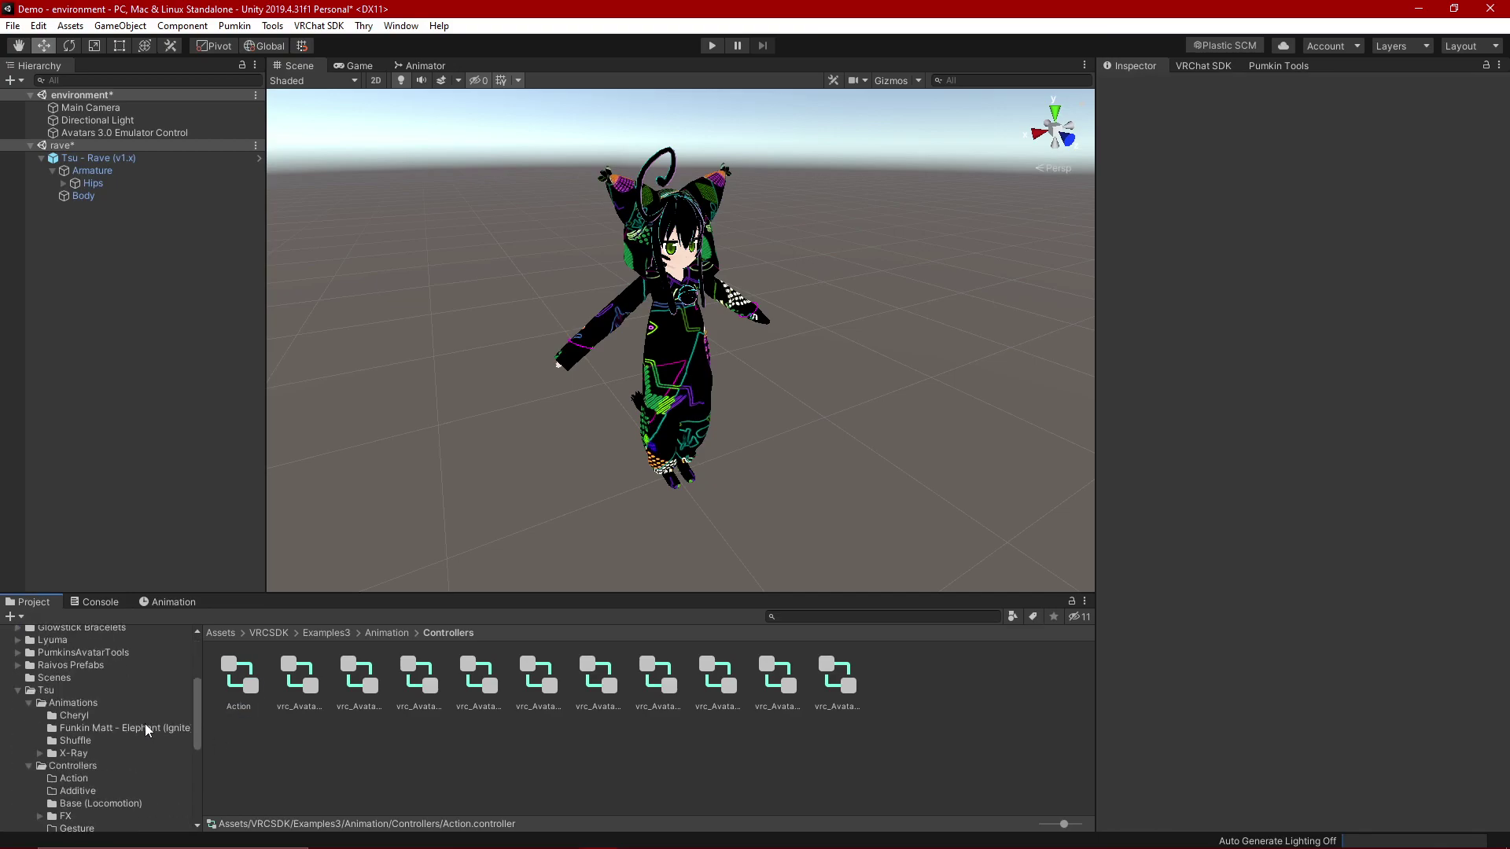
pyautogui.scroll(-3, 131, 731)
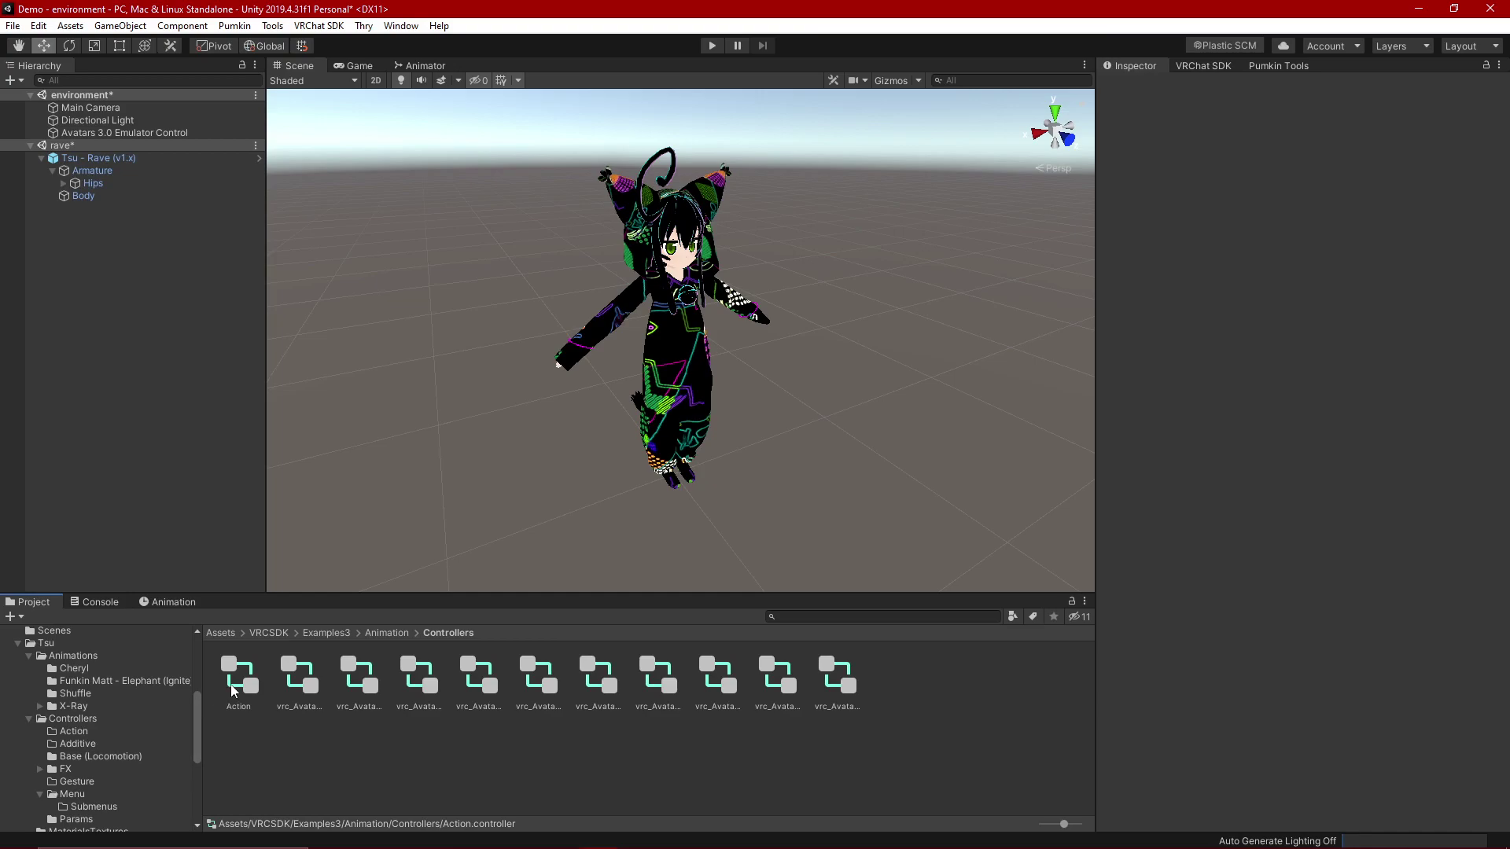
pyautogui.moveTo(236, 684); pyautogui.dragTo(85, 736)
pyautogui.scroll(4, 96, 717)
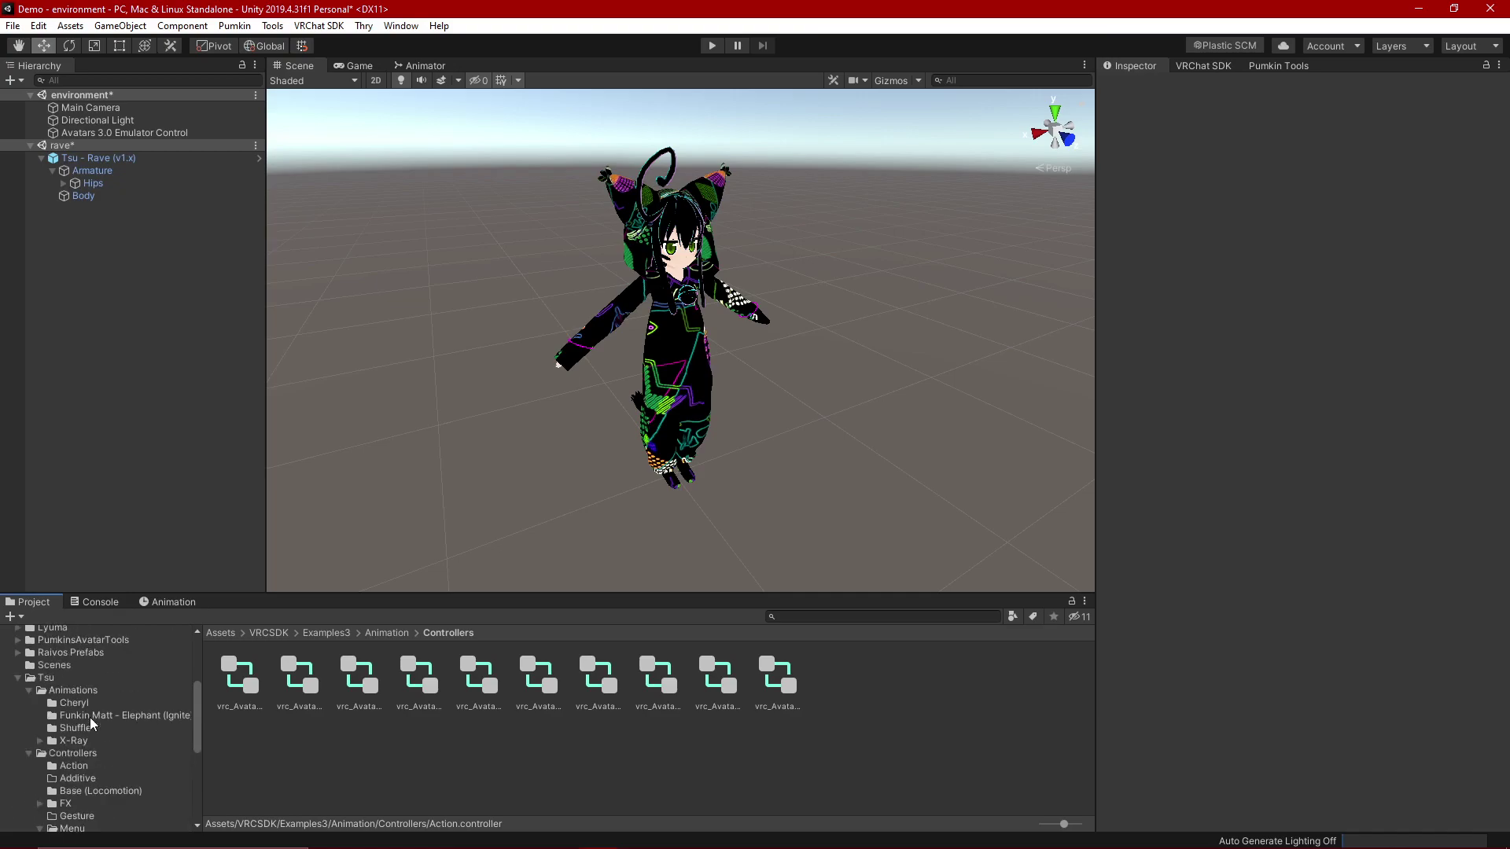
# Step: Open the Action controller from Tsu/Controllers/Action in the Animator window
pyautogui.scroll(-3, 66, 753)
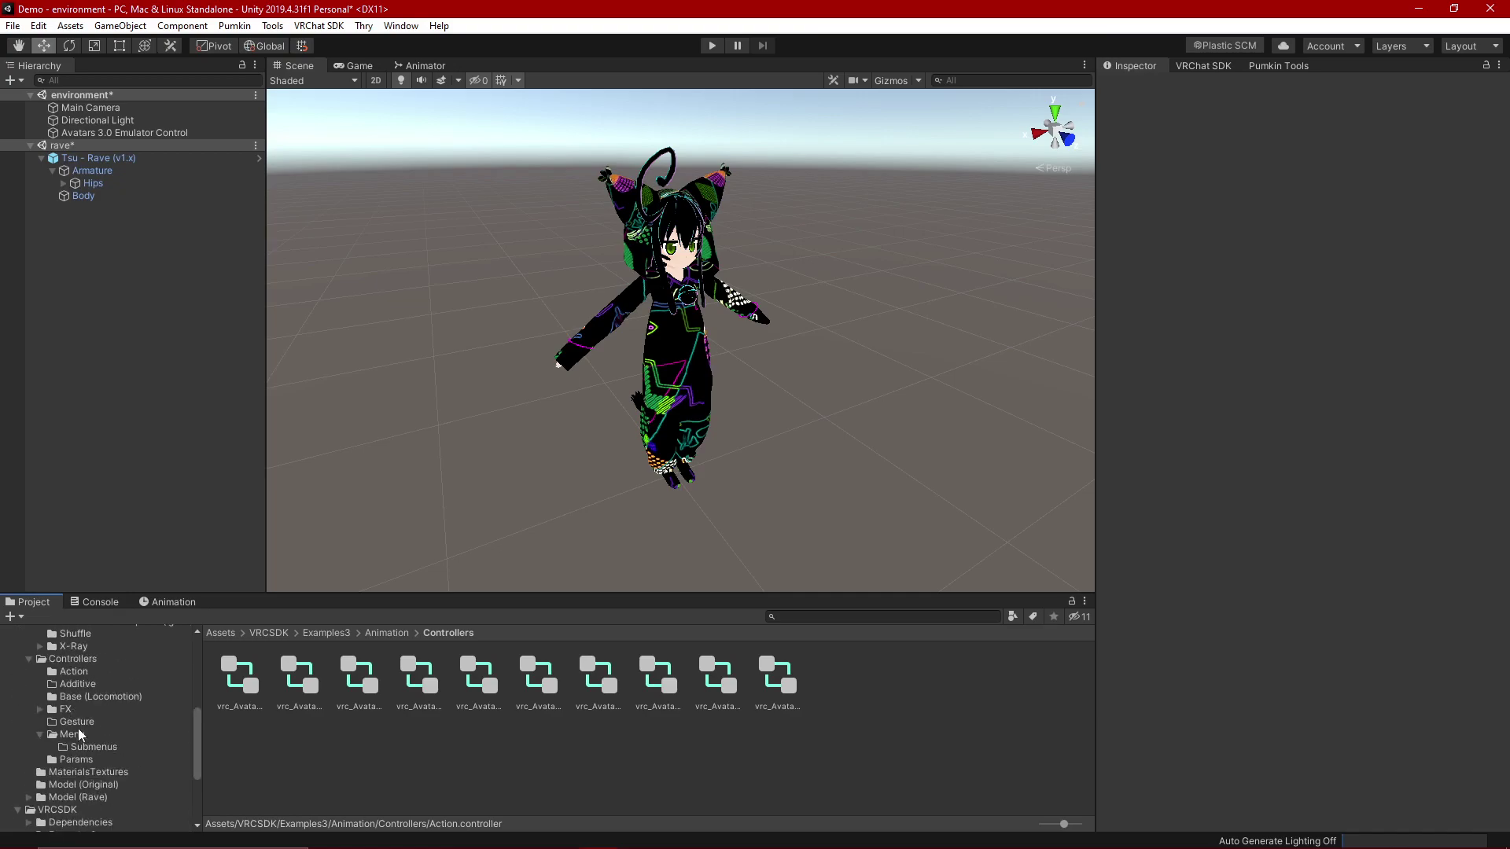
pyautogui.click(77, 672)
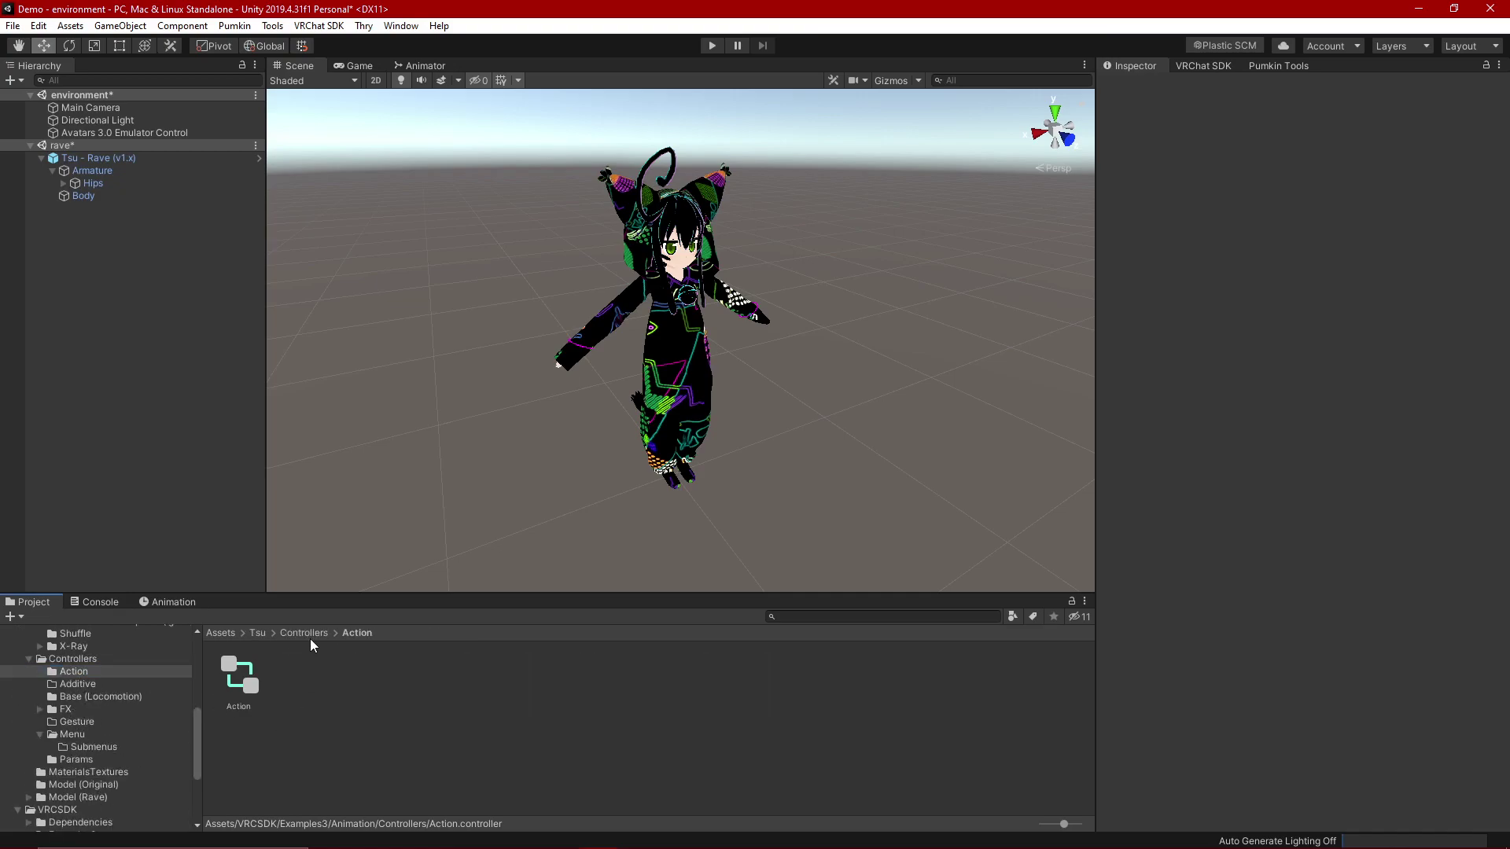
pyautogui.click(252, 682)
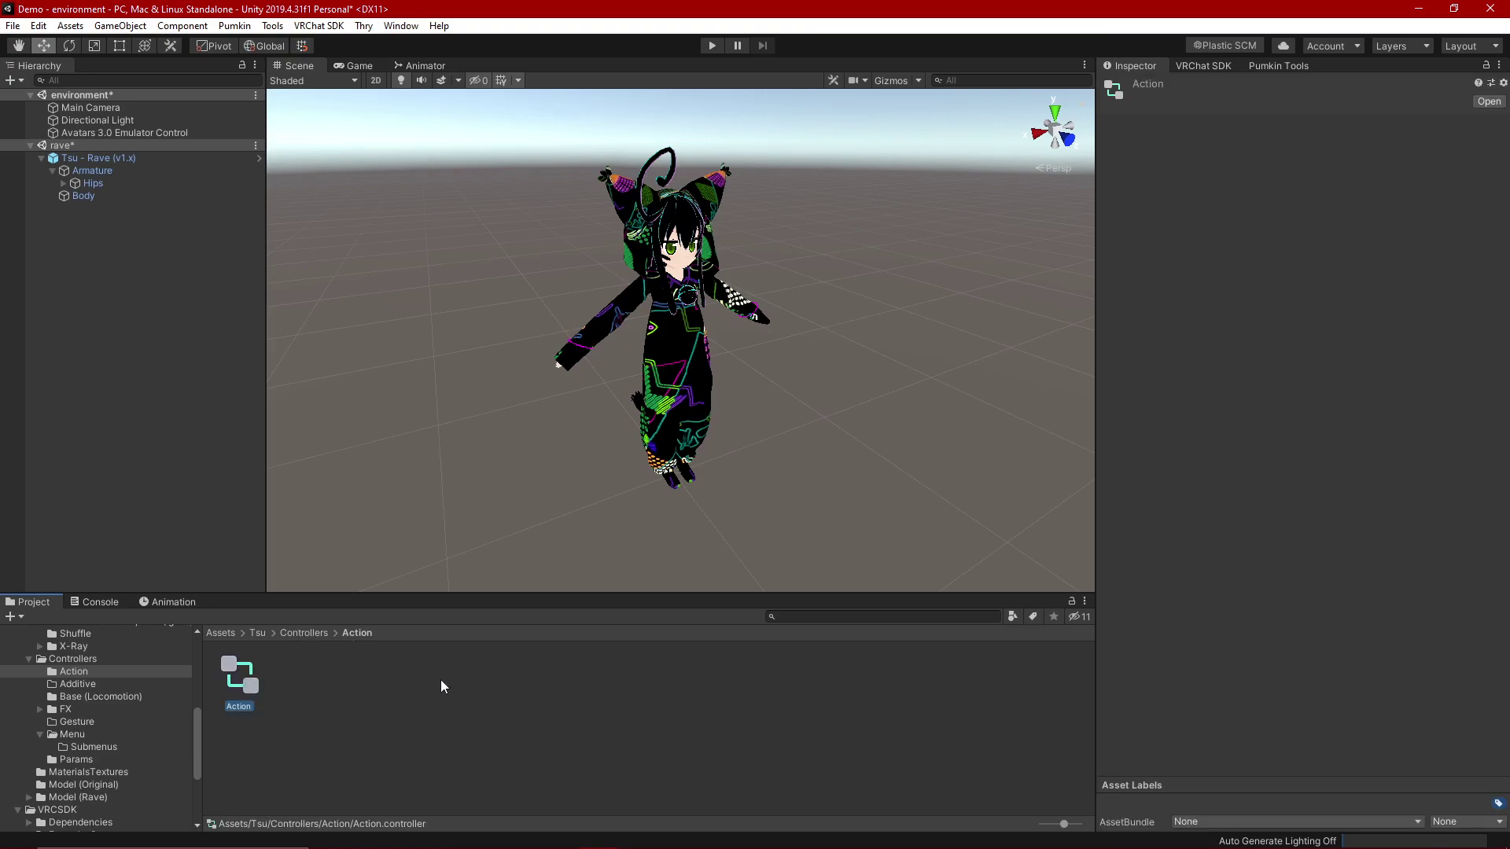
pyautogui.click(434, 66)
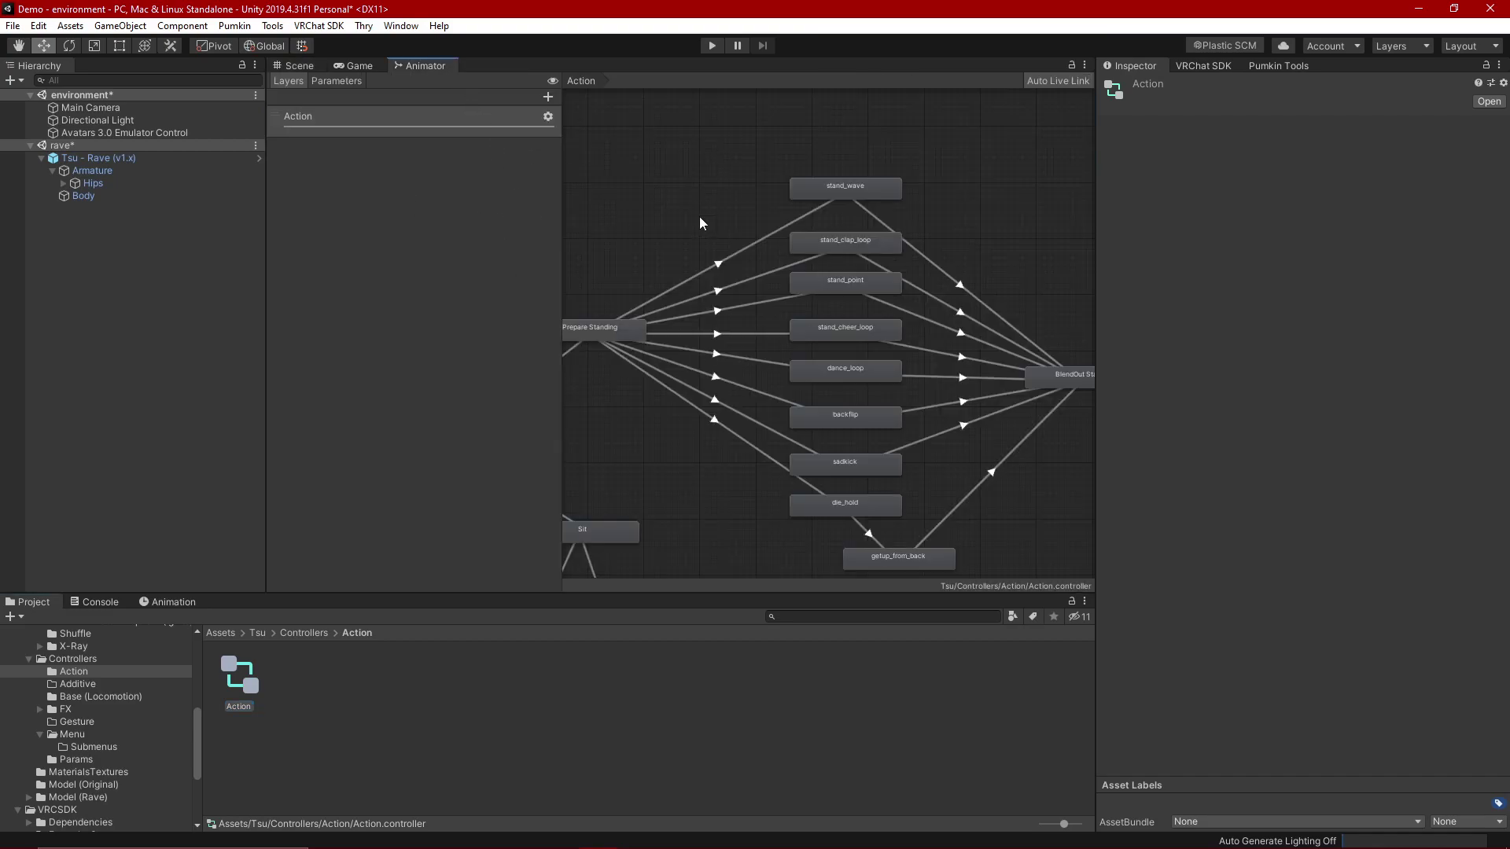
pyautogui.scroll(-5, 603, 301)
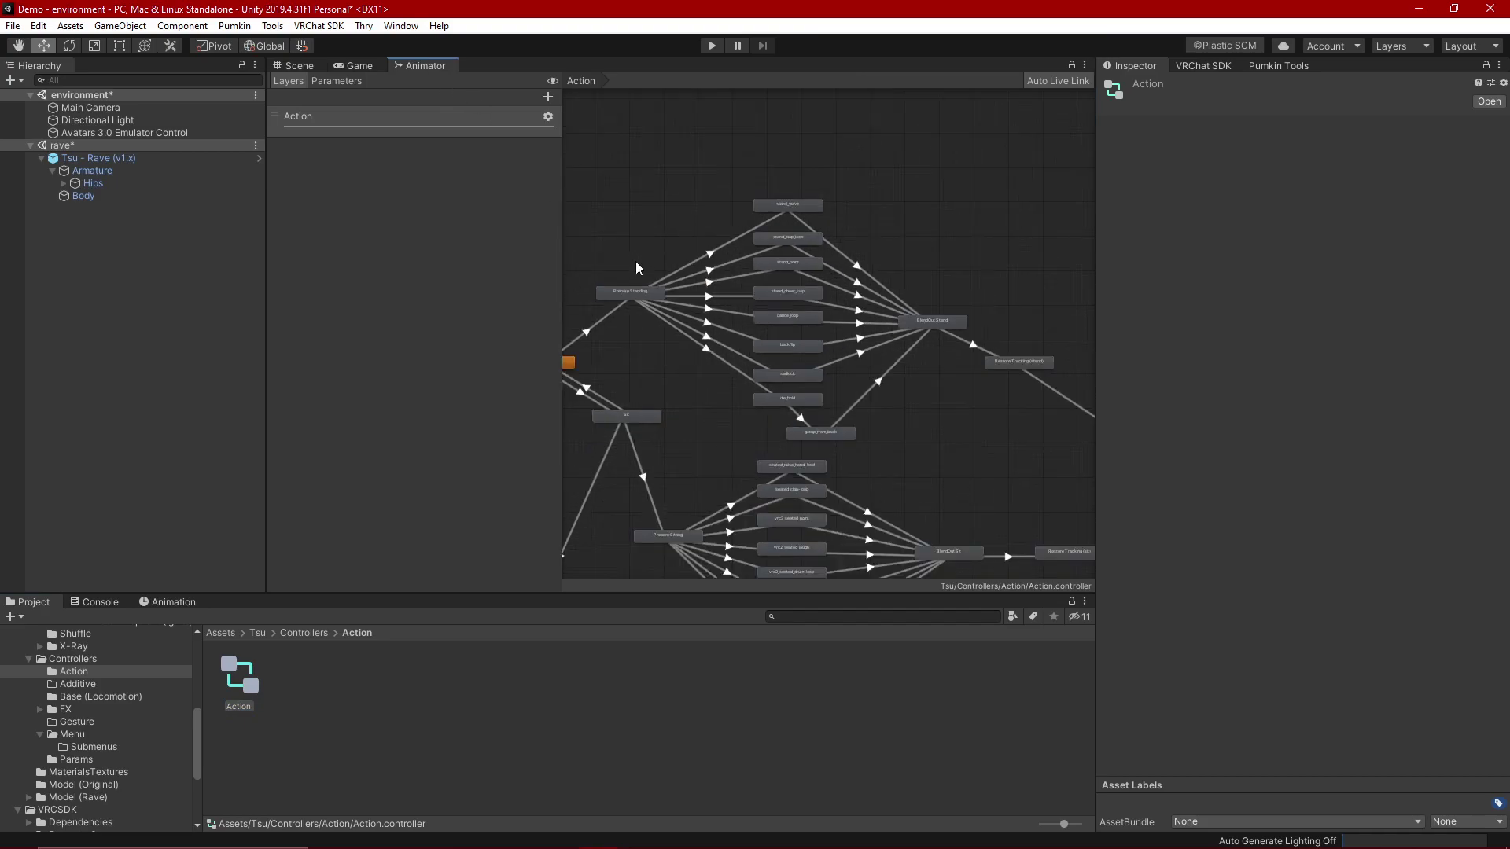
pyautogui.moveTo(657, 283); pyautogui.dragTo(747, 228, button='middle')
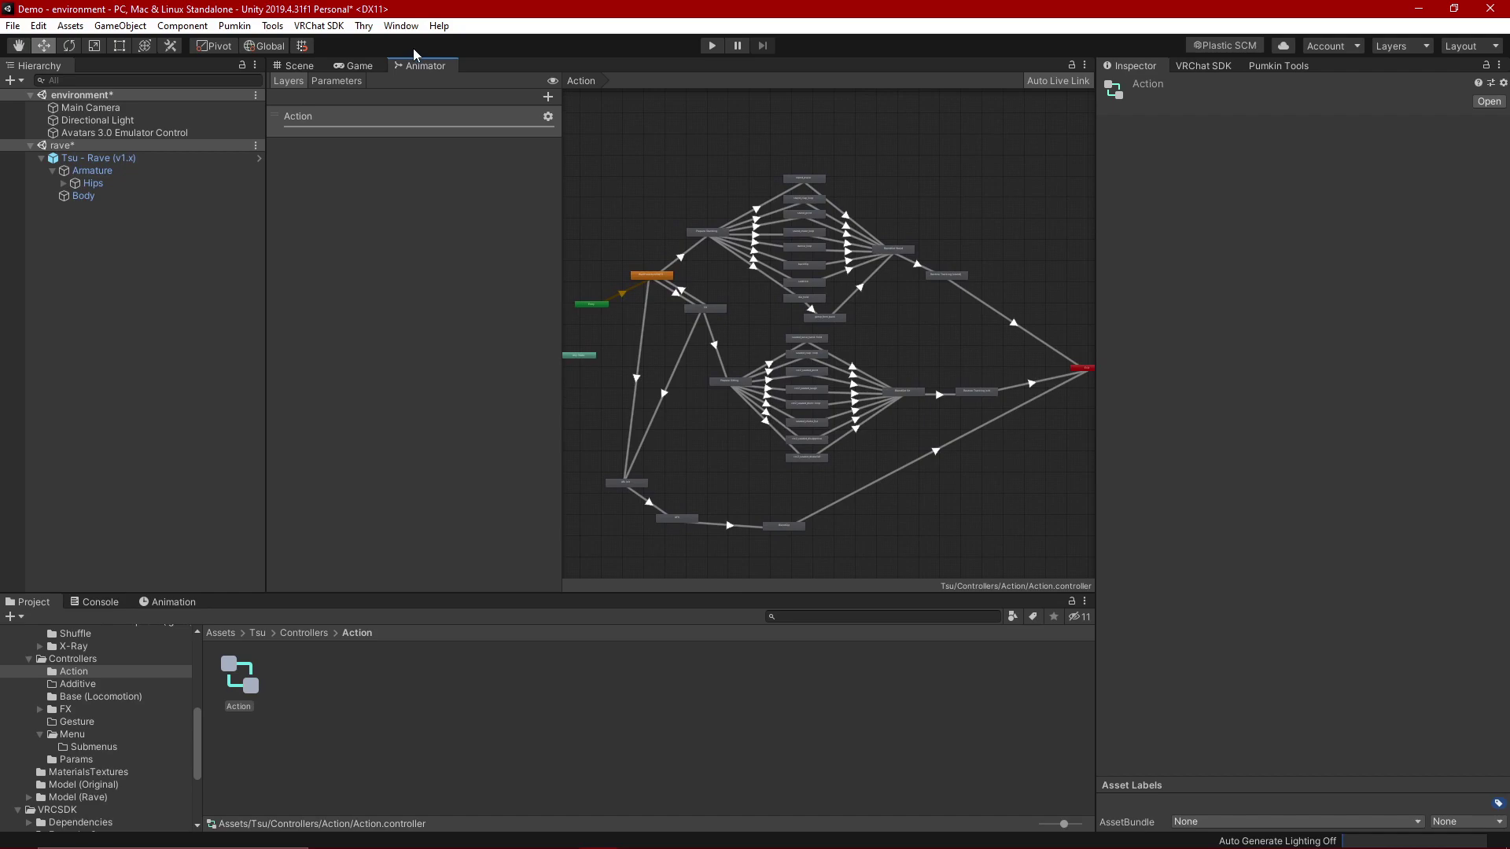
pyautogui.click(401, 26)
pyautogui.moveTo(482, 250)
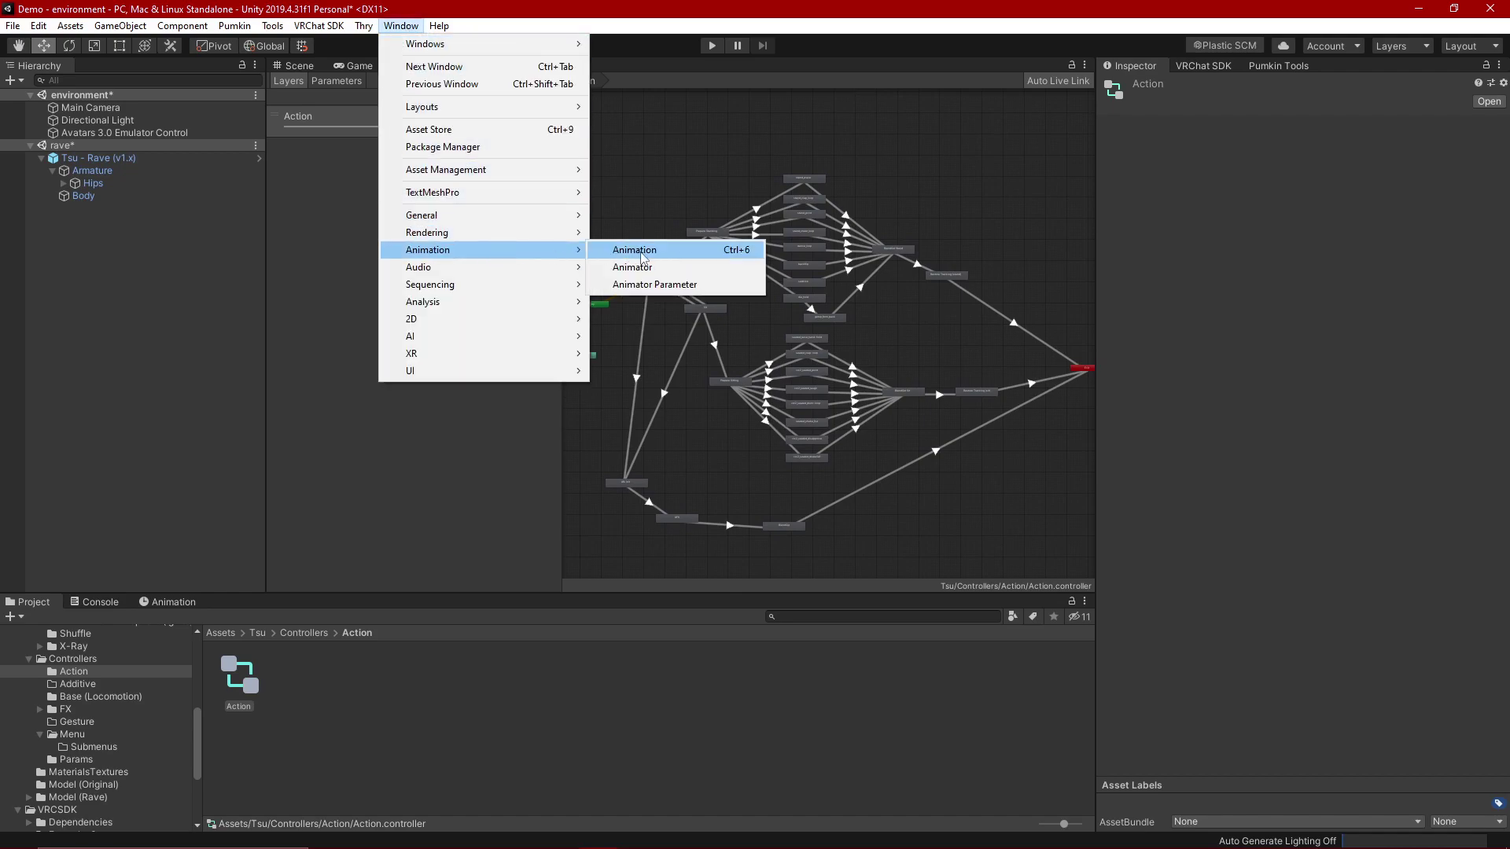
pyautogui.click(658, 268)
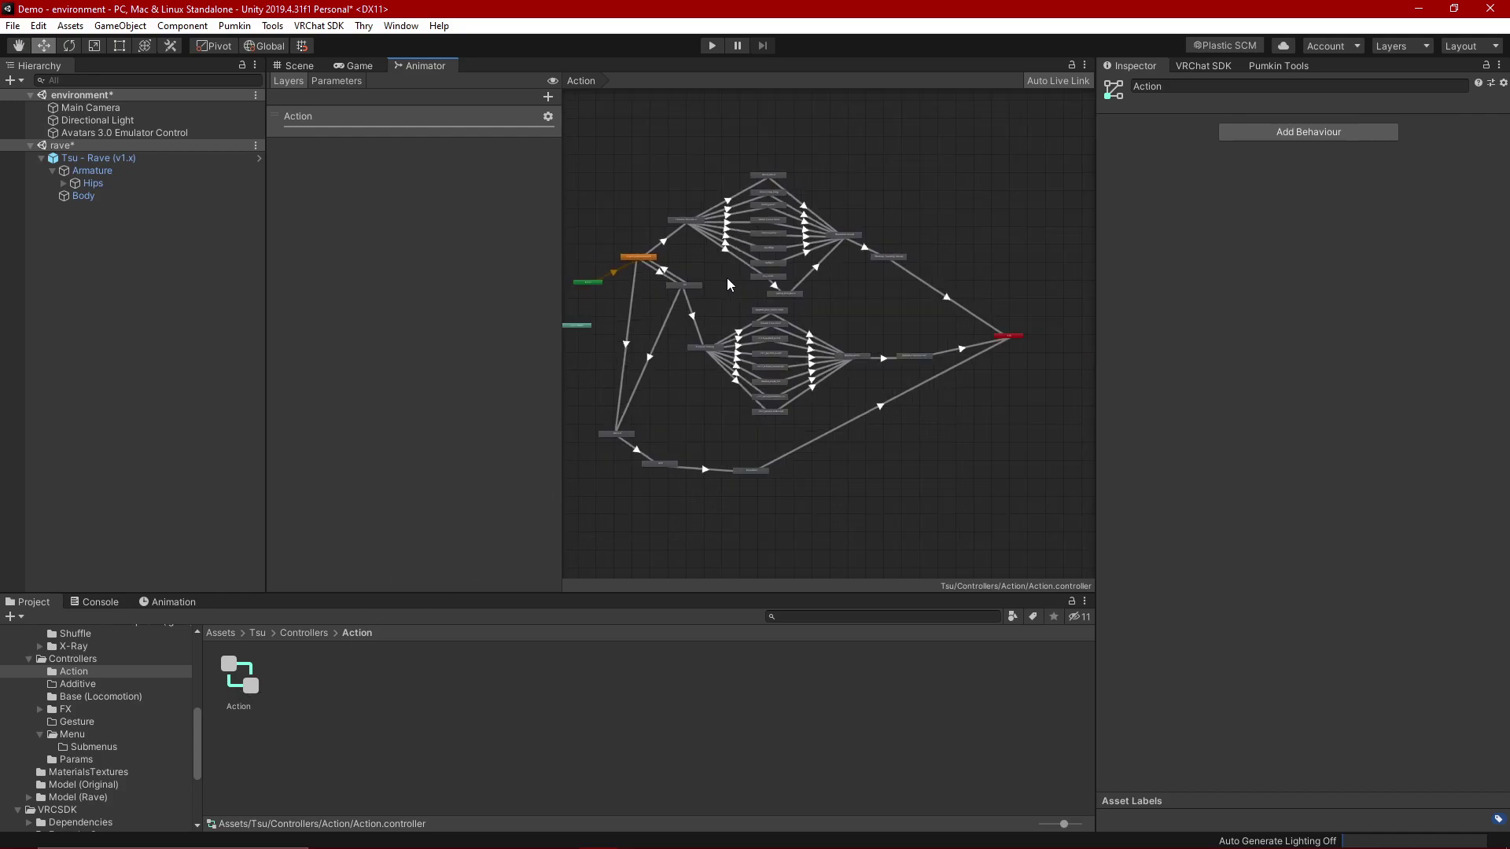
# Step: Examine the Action layer's state graph, focusing on the standing emote states between Prepare Standing and BlendOut Stand
pyautogui.scroll(1, 759, 285)
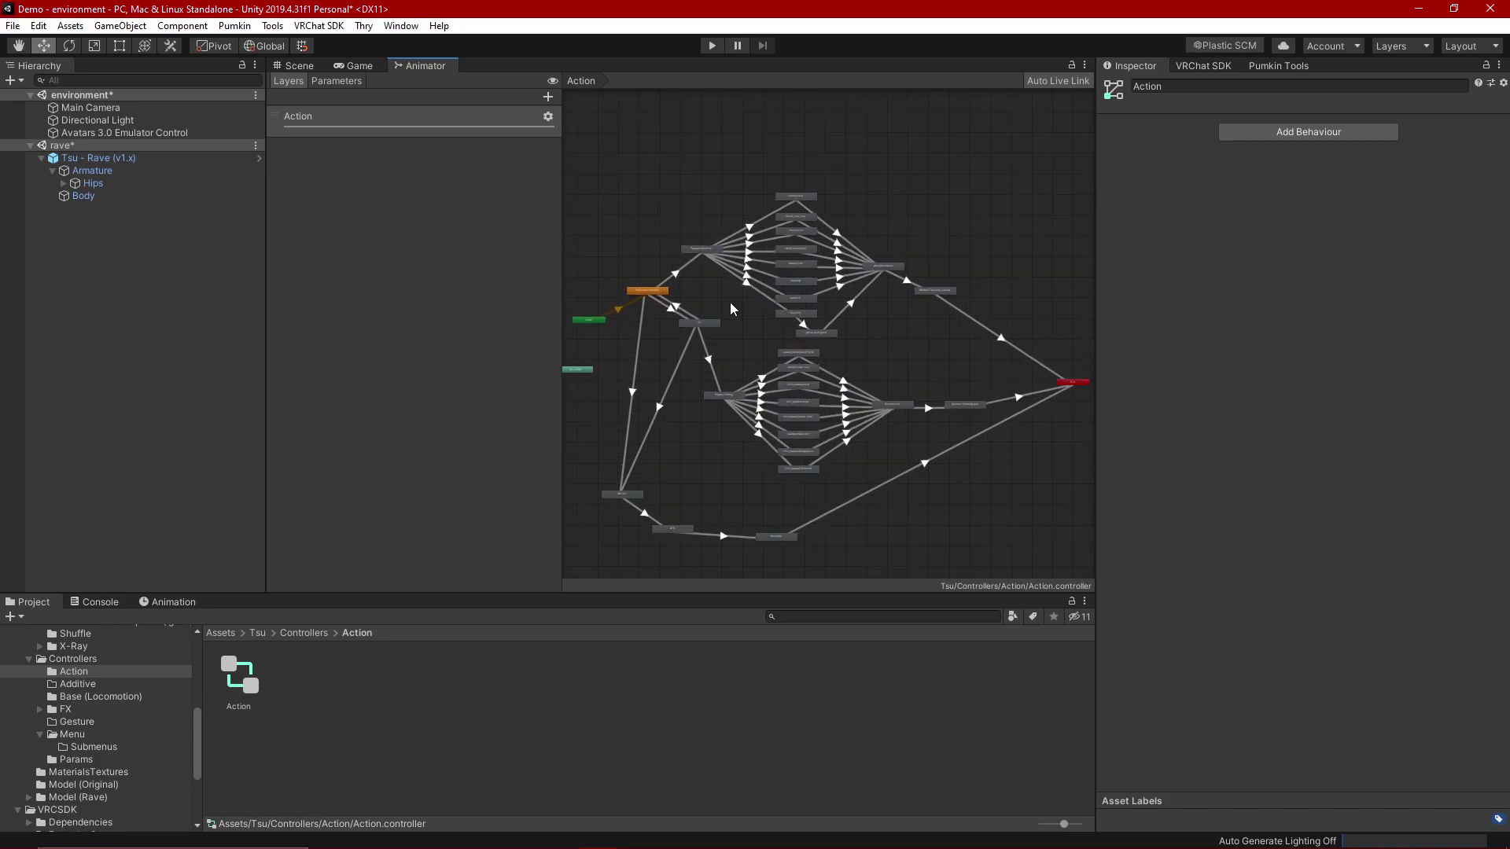
pyautogui.moveTo(723, 322); pyautogui.dragTo(686, 364, button='middle')
pyautogui.scroll(3, 696, 398)
pyautogui.scroll(1, 696, 398)
pyautogui.scroll(1, 730, 367)
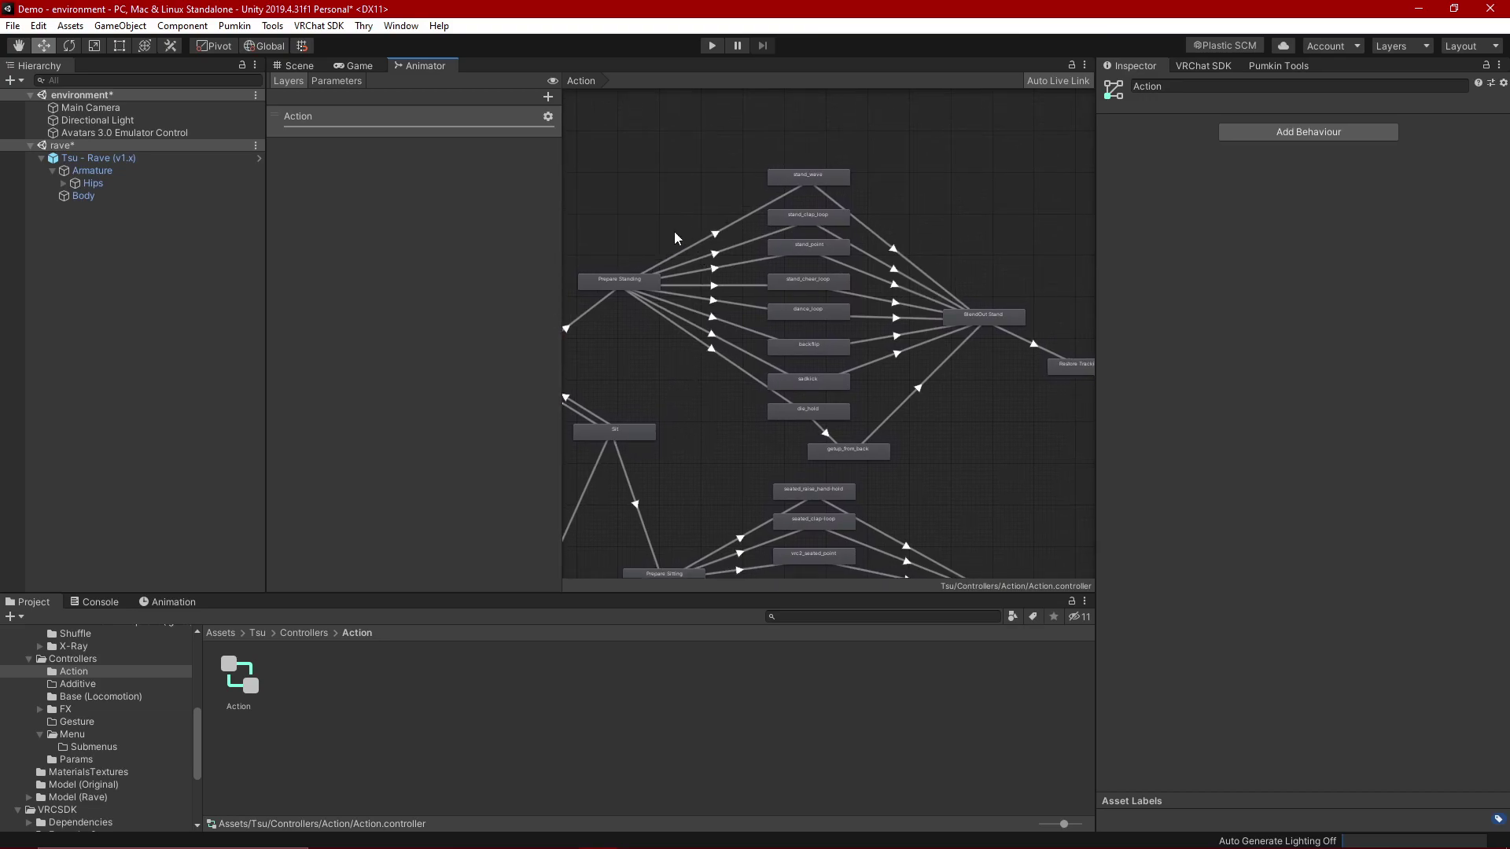
pyautogui.moveTo(614, 140); pyautogui.dragTo(692, 177)
pyautogui.scroll(4, 742, 192)
pyautogui.moveTo(701, 210); pyautogui.dragTo(804, 172, button='middle')
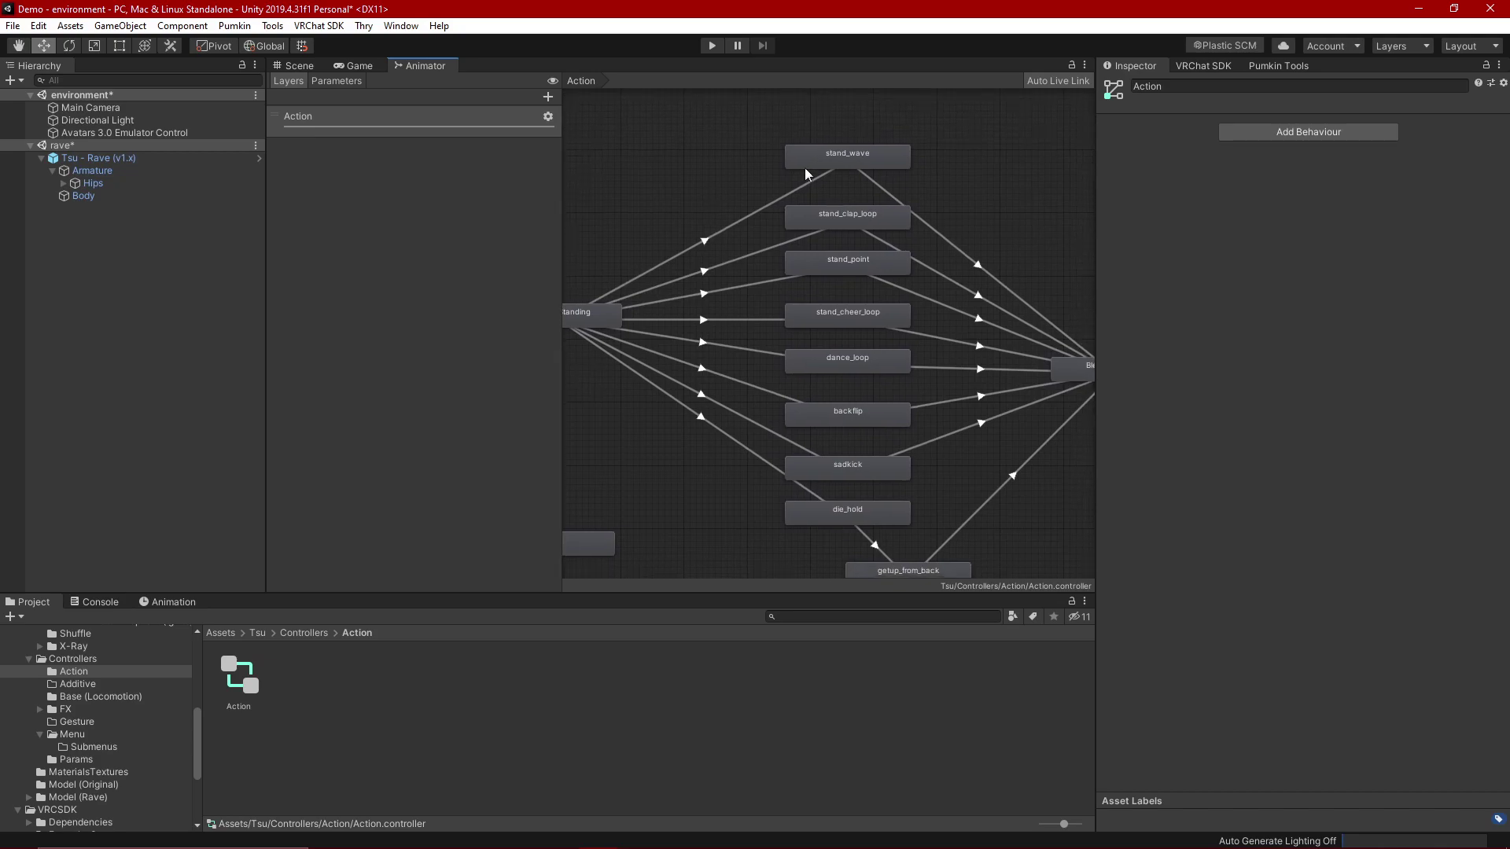
# Step: Inspect the stand_wave state and browse the clips available for its motion, leaving the selection as it is
pyautogui.click(856, 158)
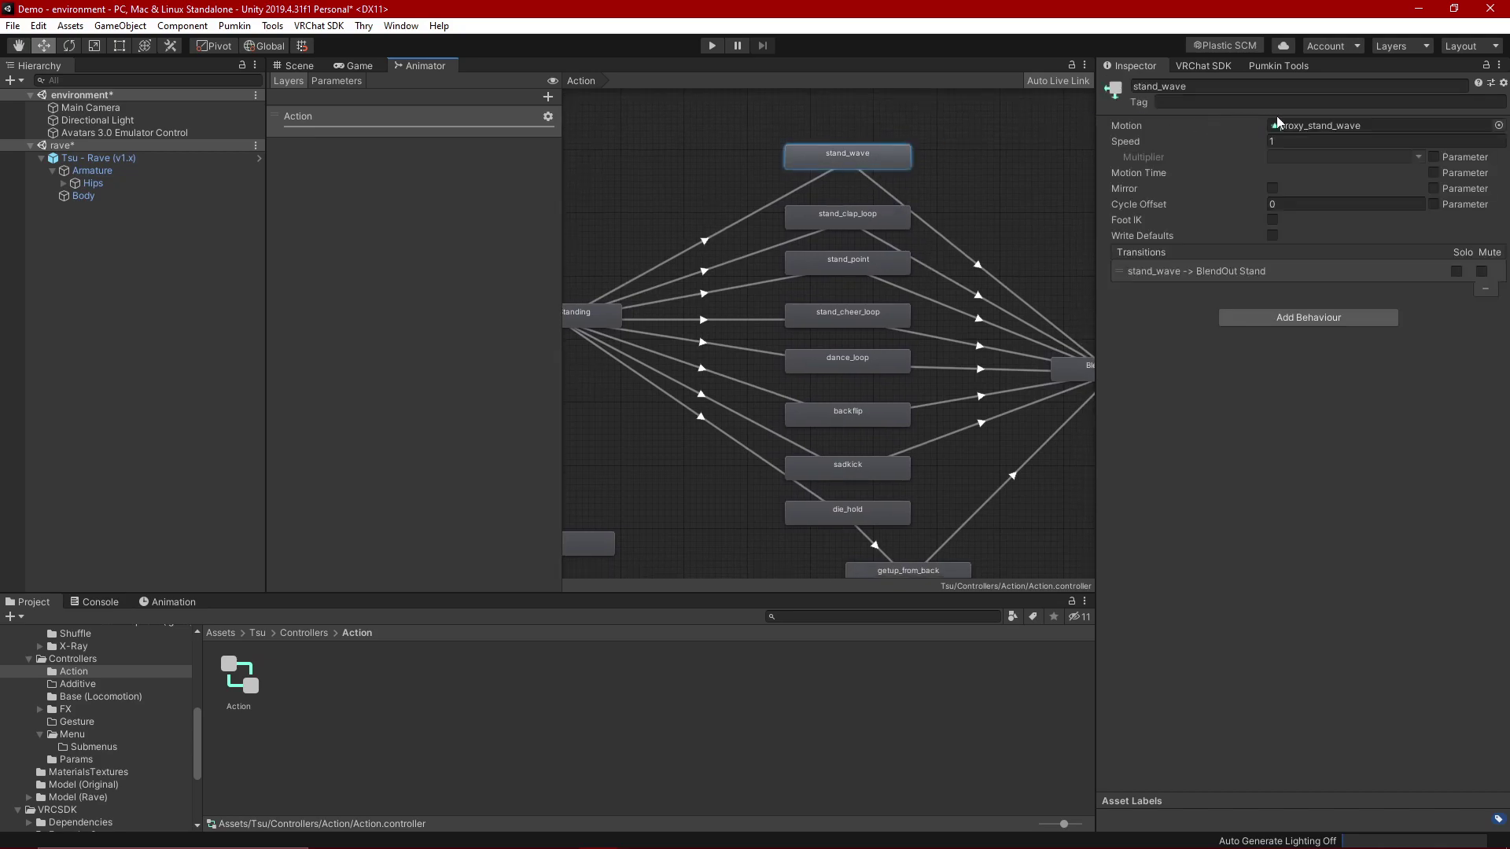
pyautogui.click(734, 168)
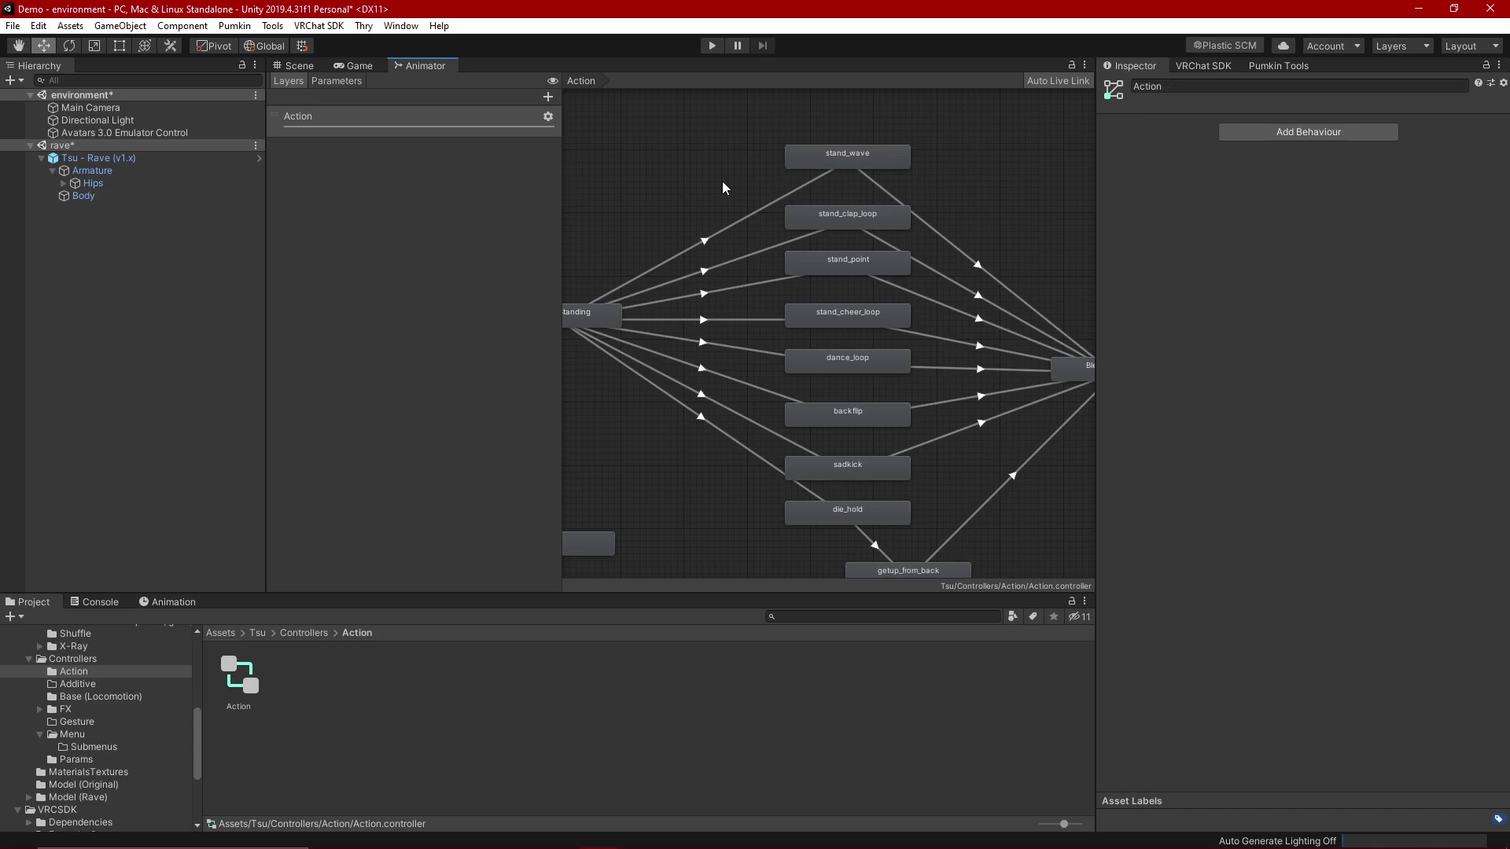
pyautogui.click(790, 161)
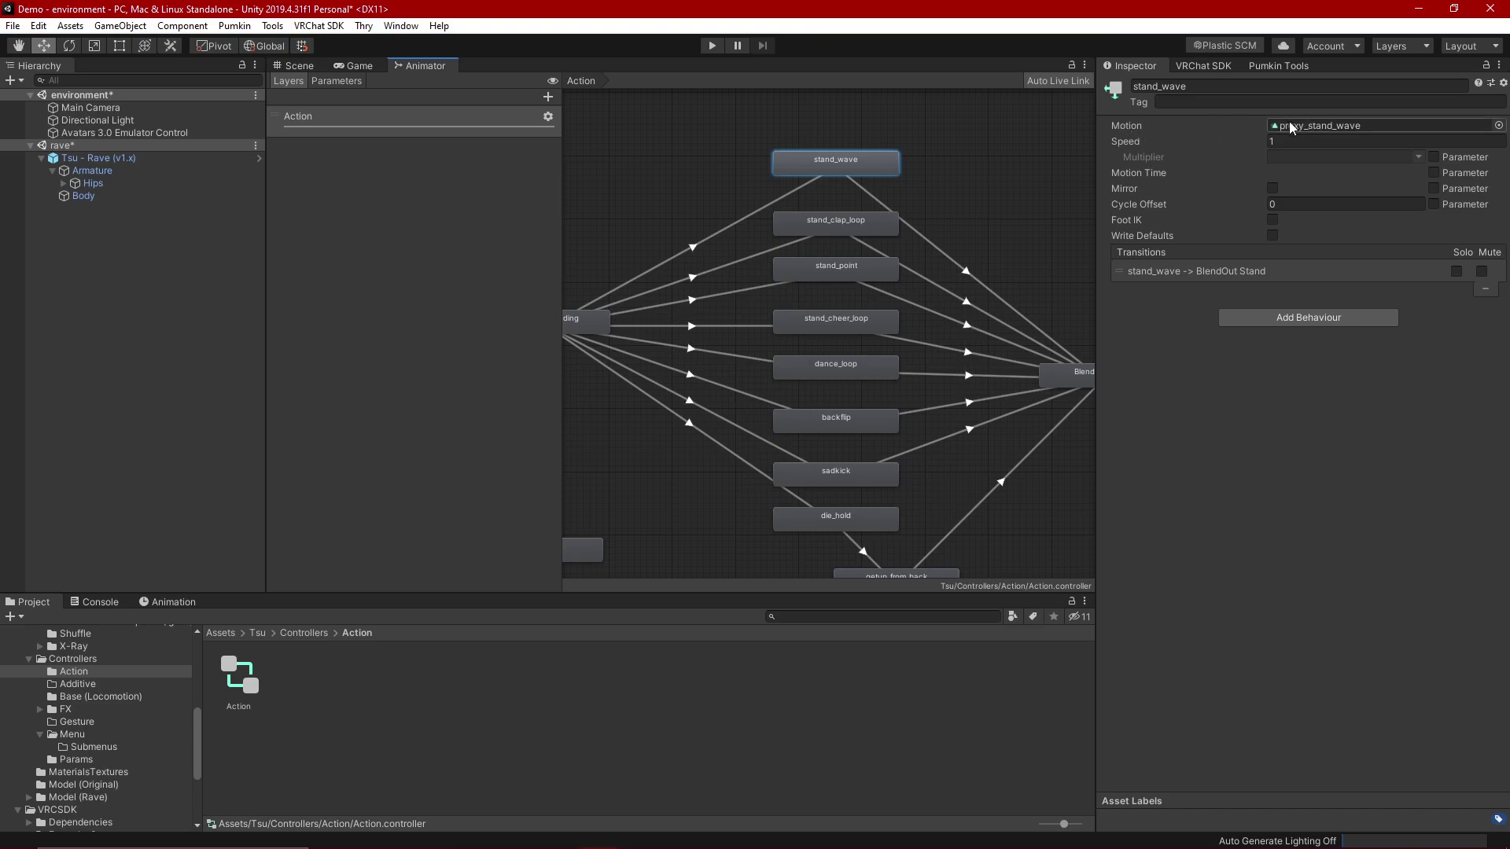
pyautogui.click(1497, 126)
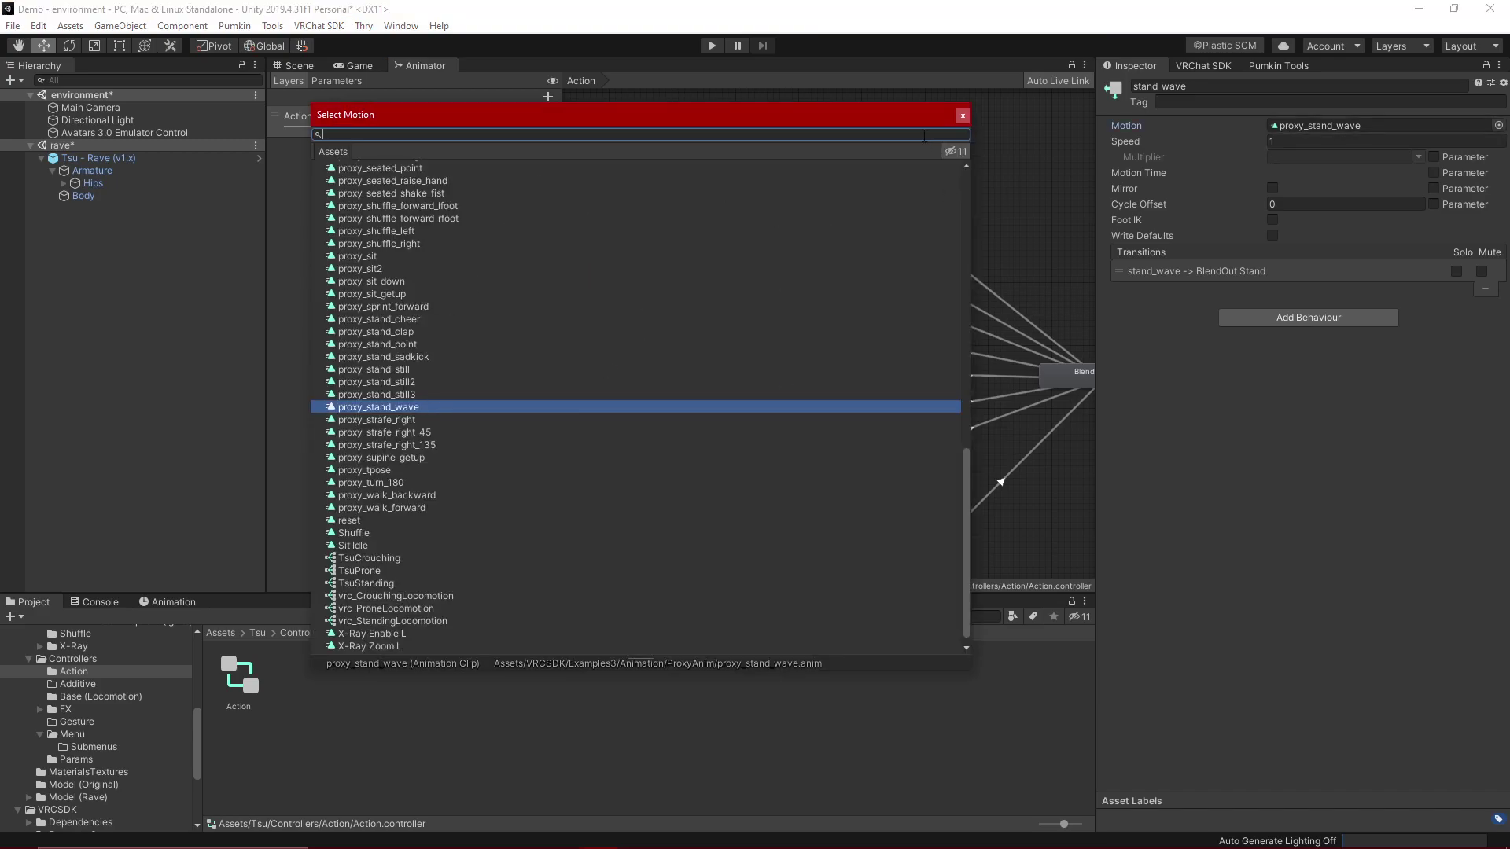
pyautogui.scroll(6, 638, 365)
pyautogui.scroll(-6, 638, 363)
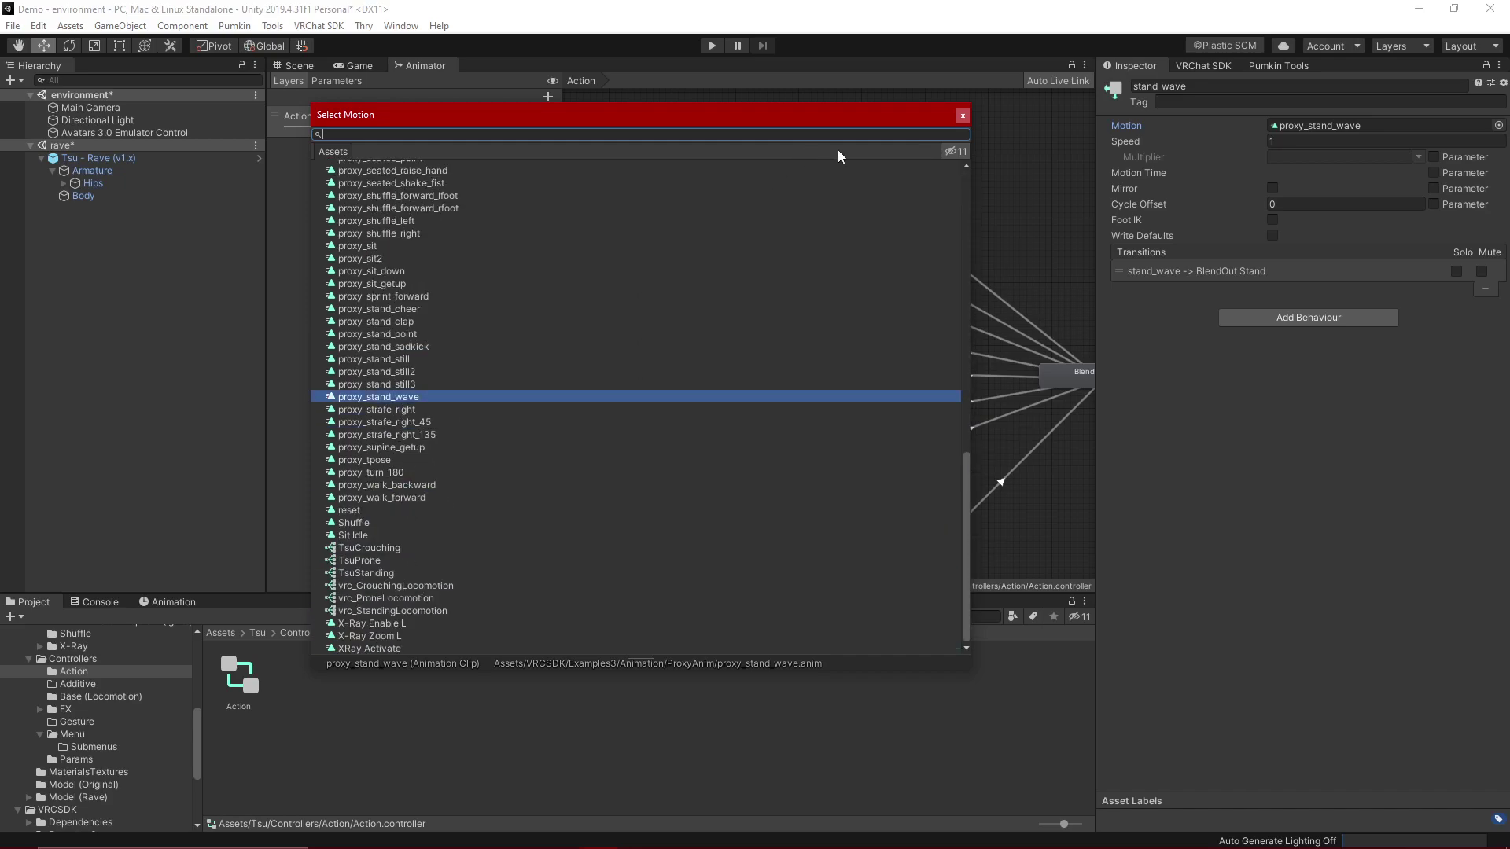
pyautogui.click(961, 116)
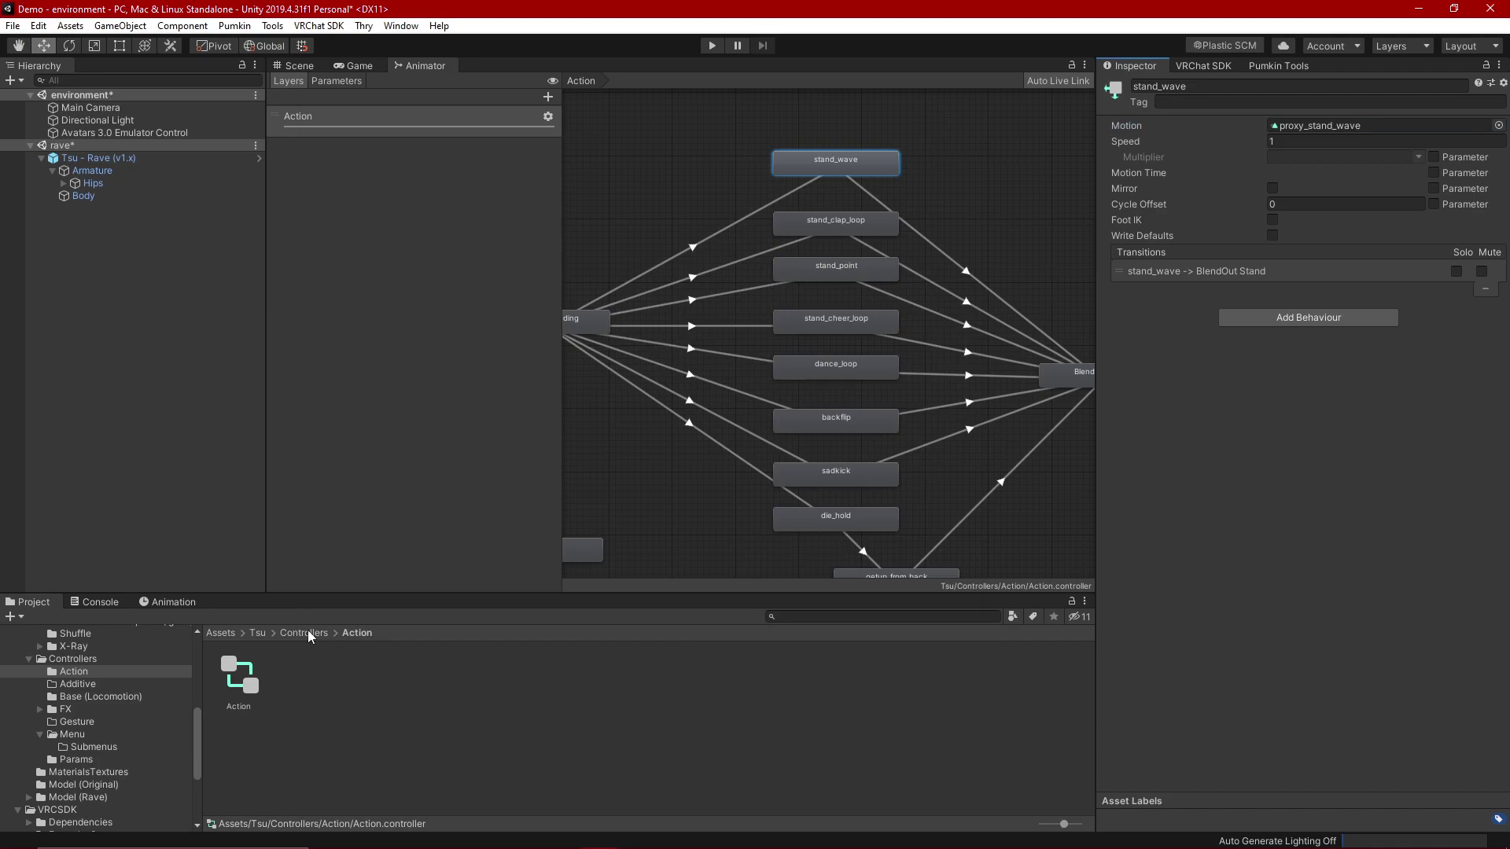
# Step: Assign the Cheryl clip from Tsu/Animations/Cheryl as the motion of the stand_wave state
pyautogui.click(257, 633)
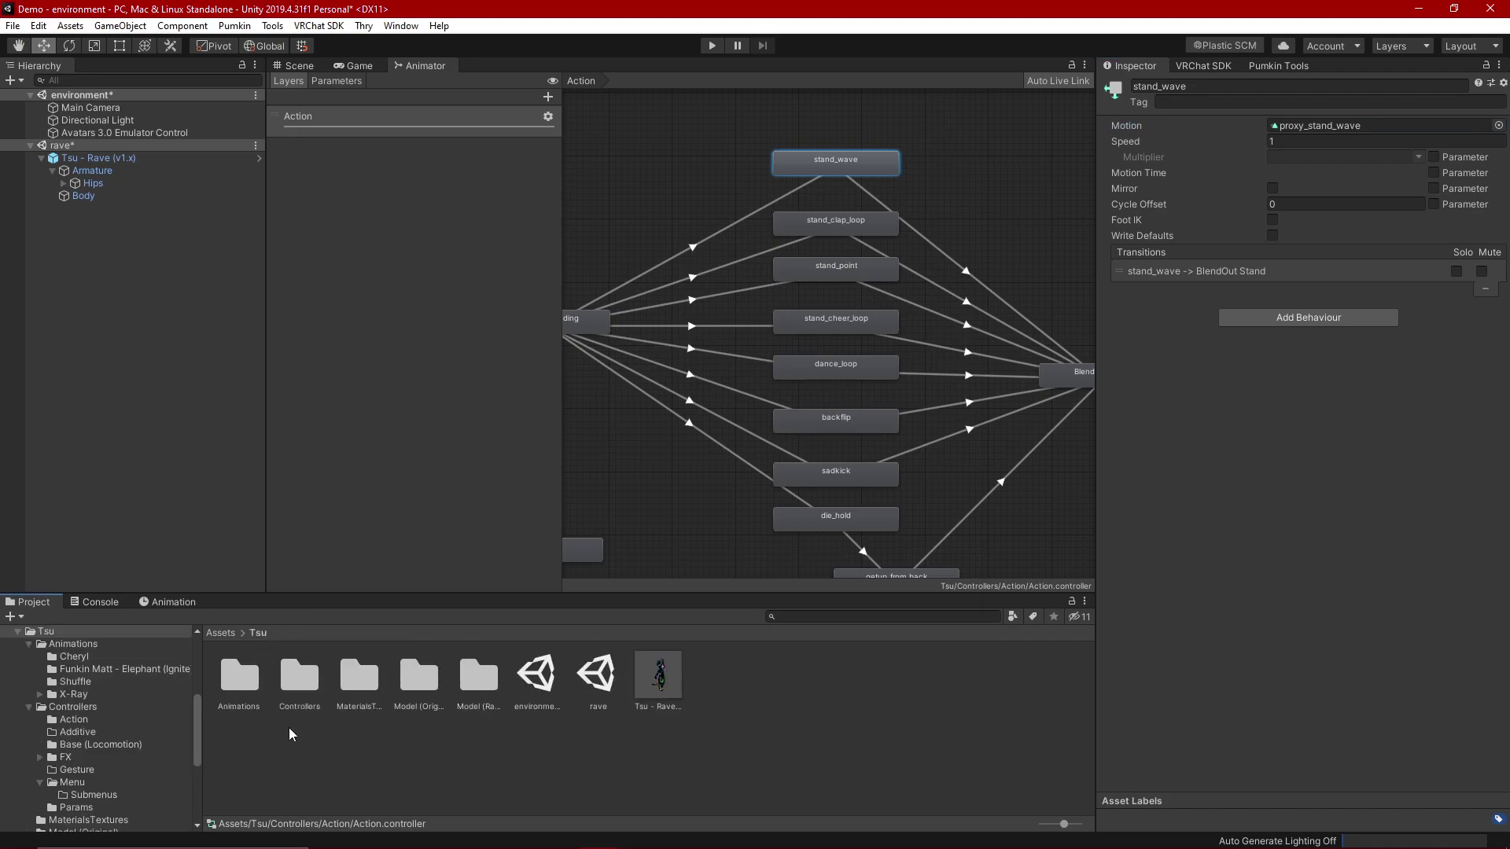
pyautogui.doubleClick(246, 687)
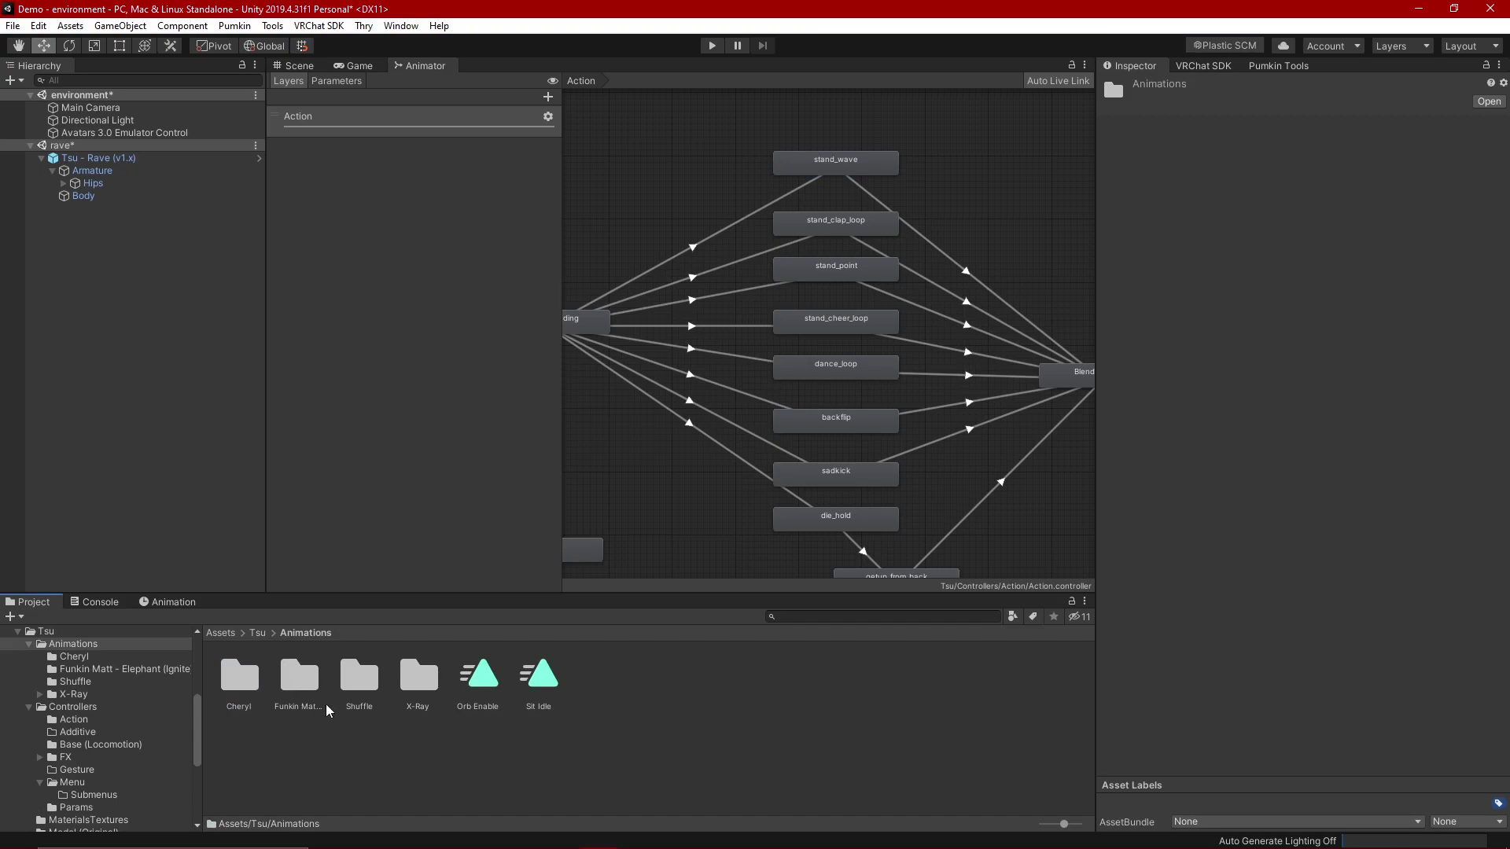
pyautogui.doubleClick(247, 690)
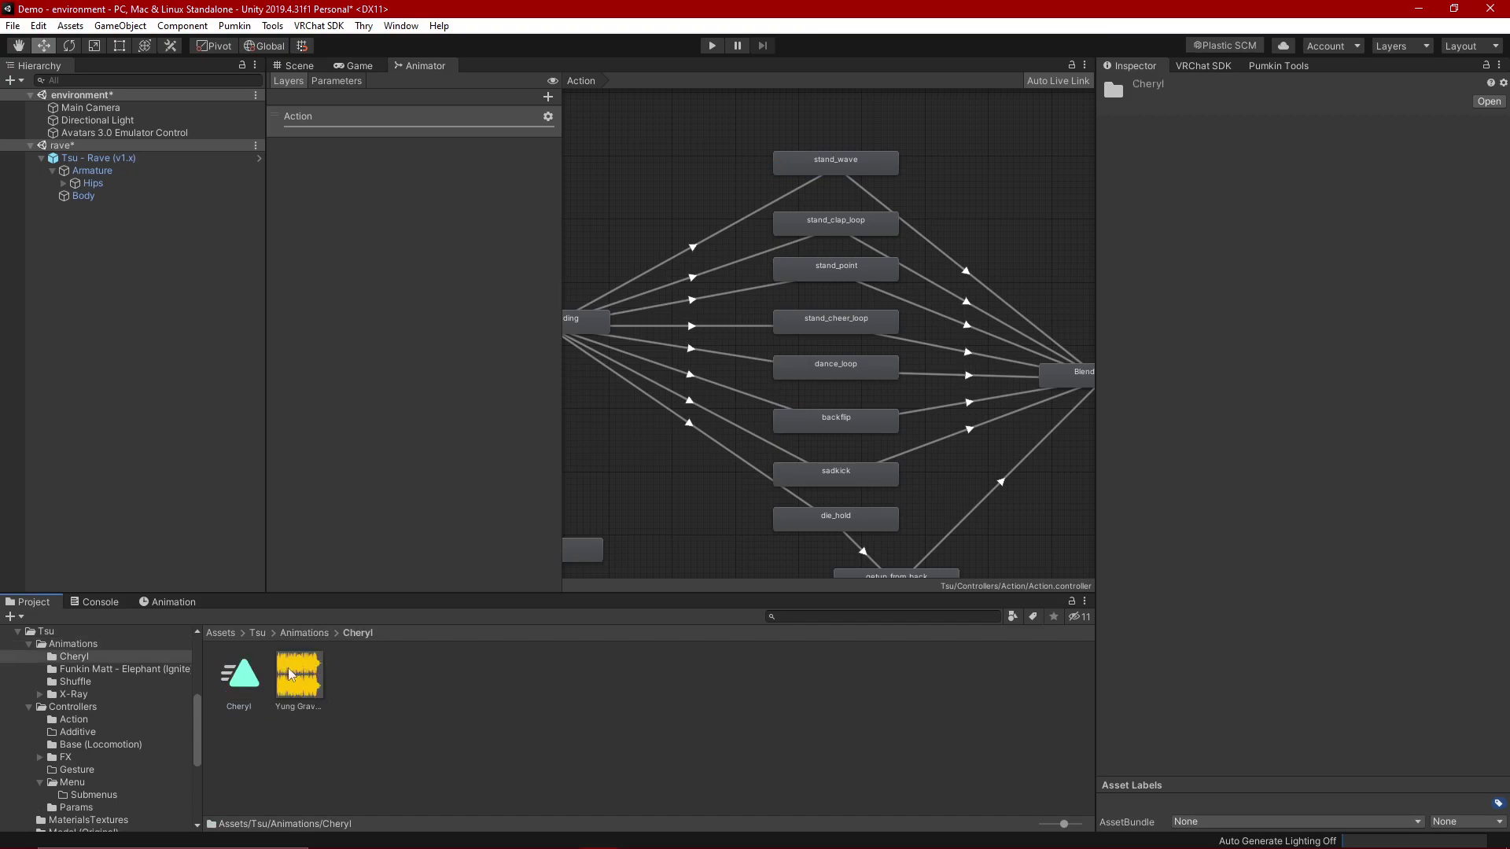
pyautogui.click(822, 165)
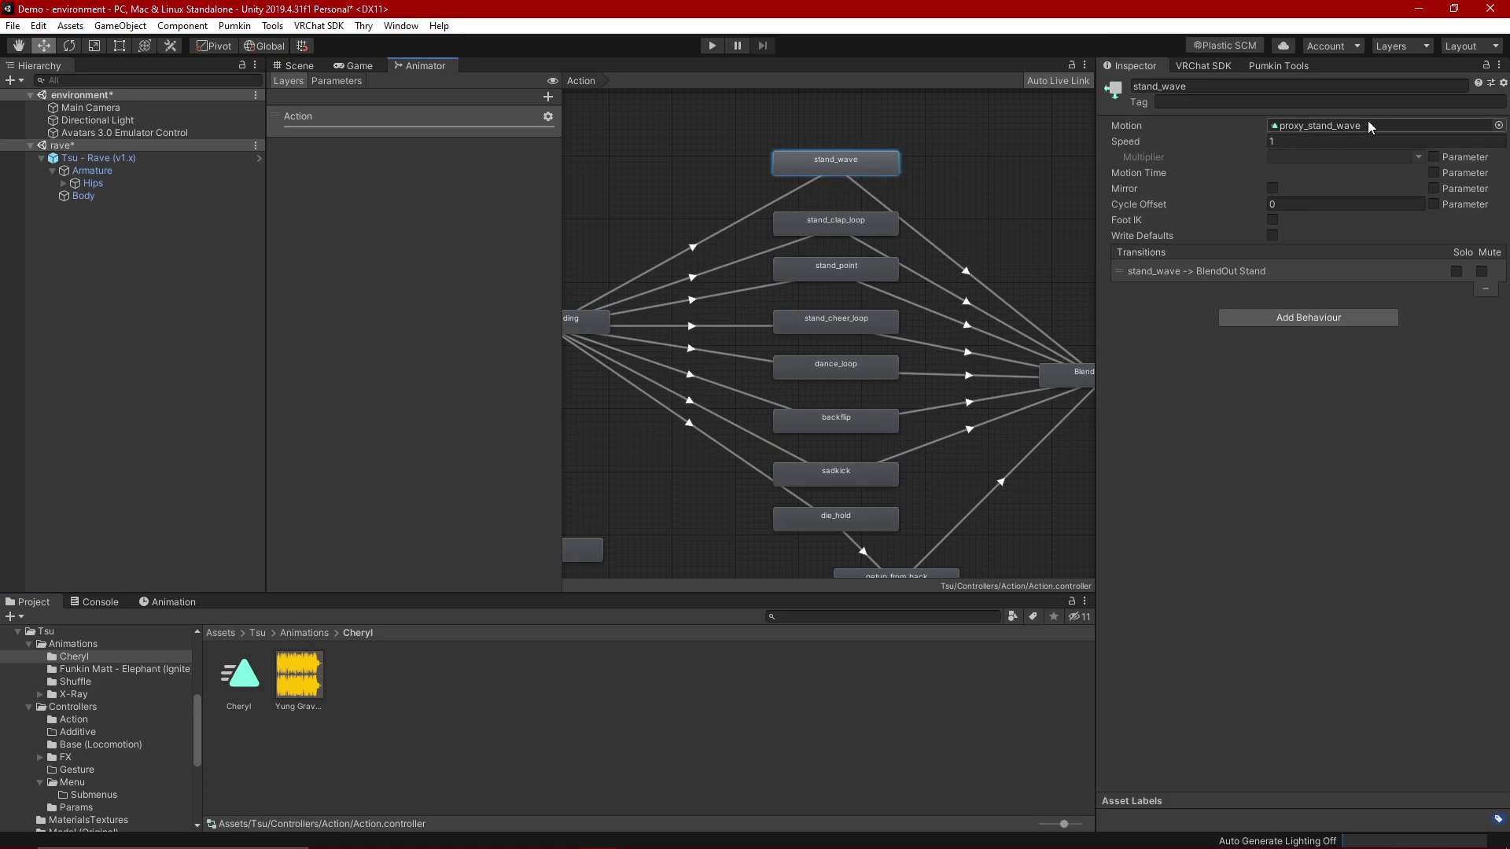
pyautogui.moveTo(243, 688); pyautogui.dragTo(1100, 206)
pyautogui.moveTo(1321, 125); pyautogui.dragTo(1321, 125)
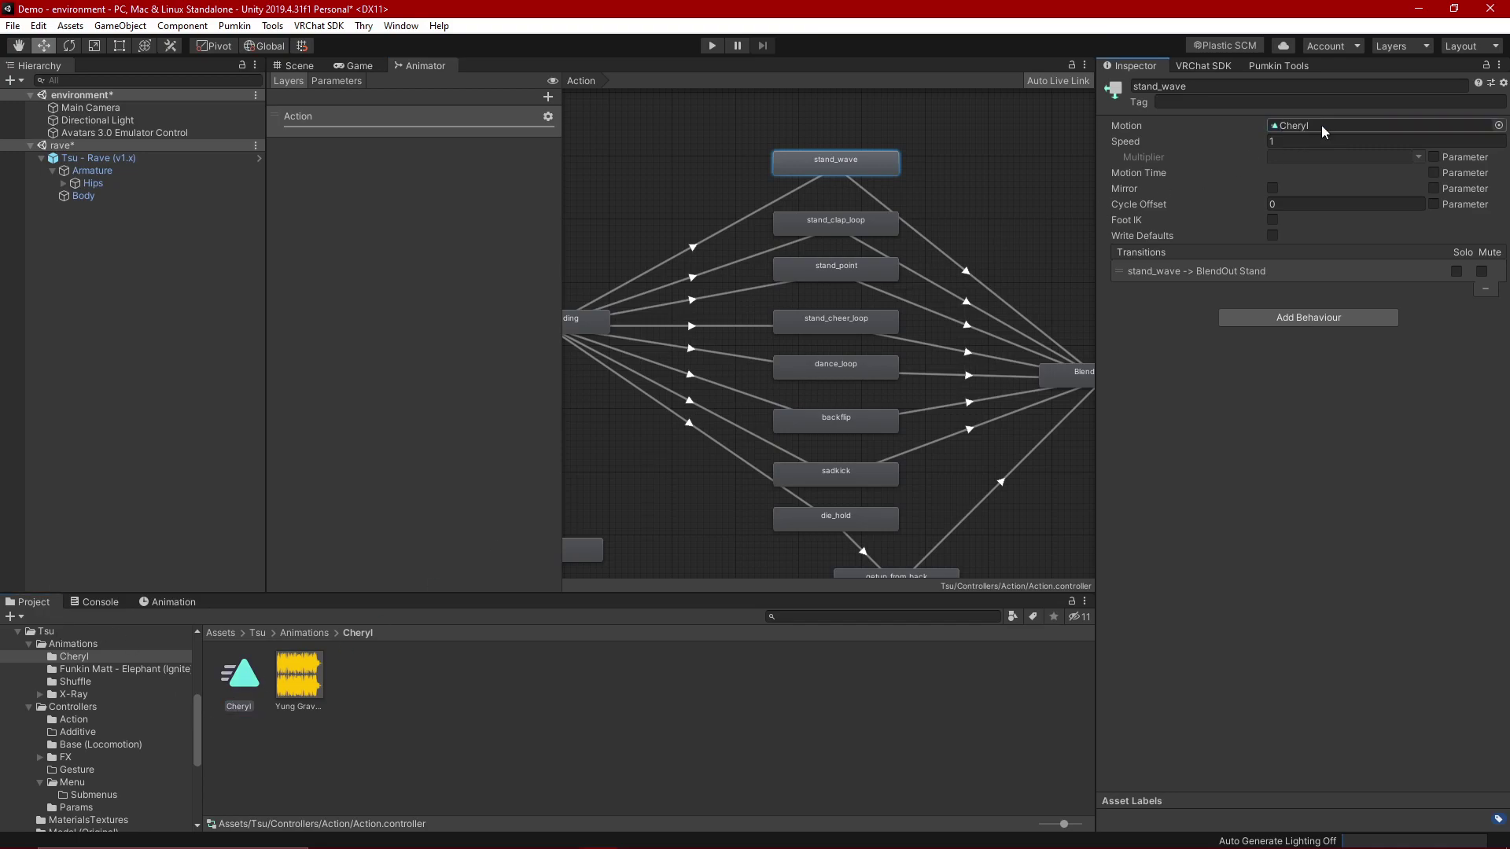
# Step: Rename the stand_wave state to 1_Cheryl
pyautogui.click(1212, 88)
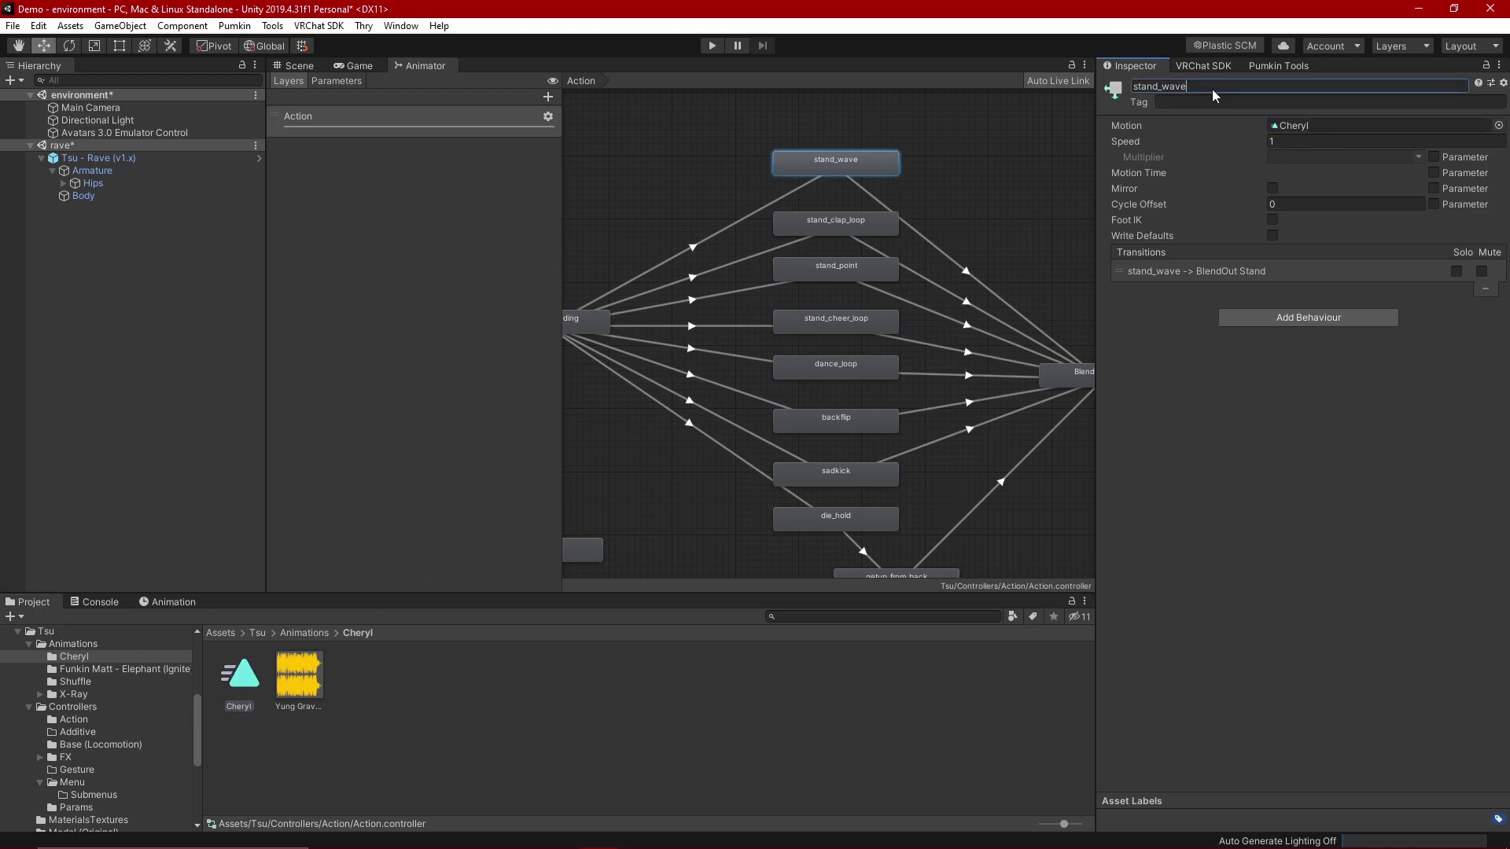
pyautogui.write('Chery')
pyautogui.write('1')
pyautogui.write('_')
pyautogui.click(1186, 360)
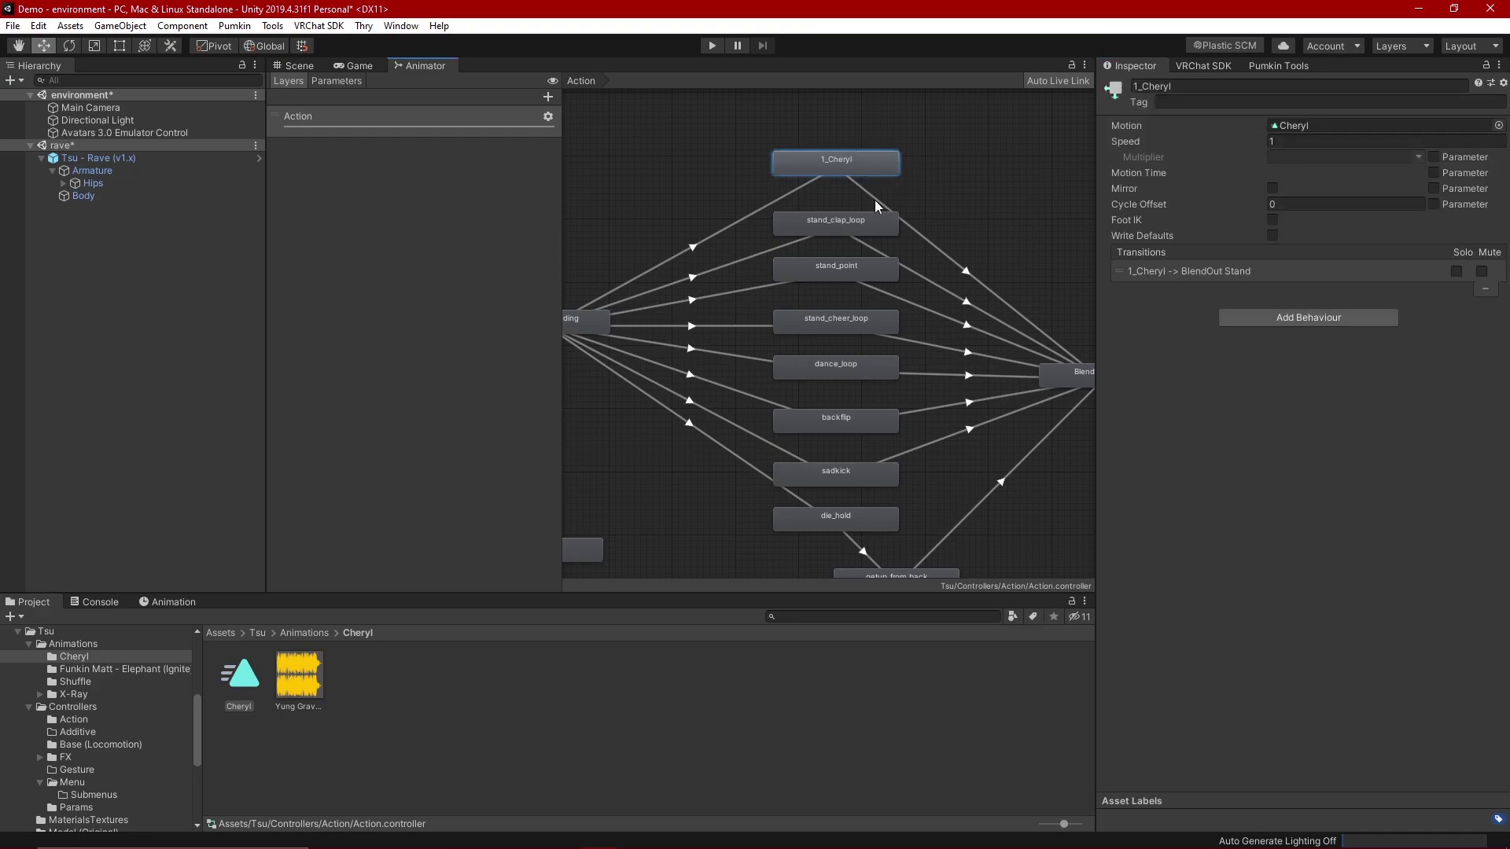
pyautogui.click(687, 193)
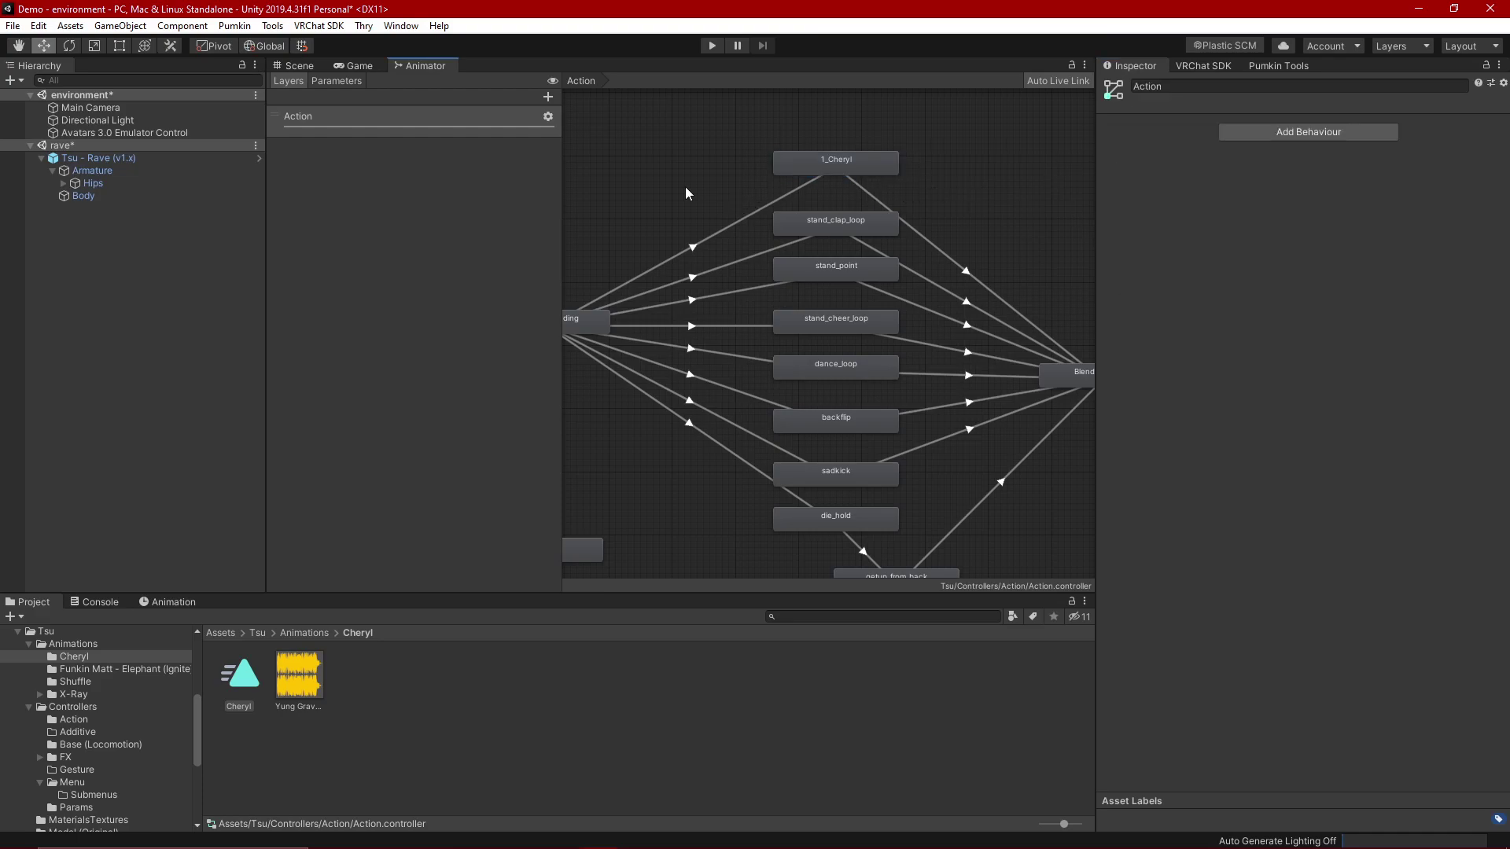
# Step: Set the transition duration of Prepare Standing -> 1_Cheryl to 0.1 s, keeping its VRCEmote Equals 1 condition
pyautogui.moveTo(665, 203); pyautogui.dragTo(697, 235, button='middle')
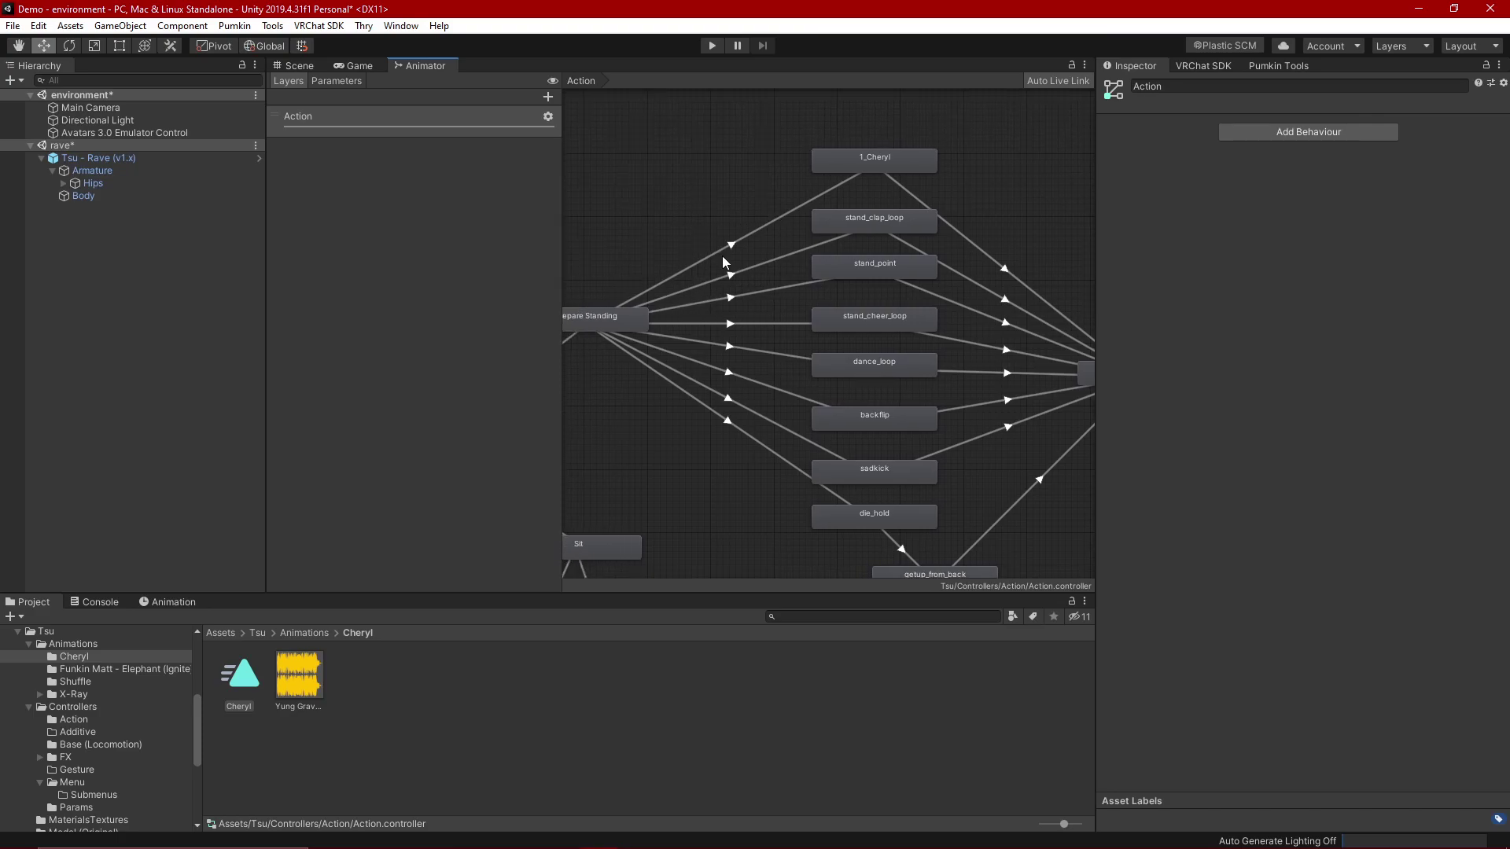
pyautogui.click(725, 248)
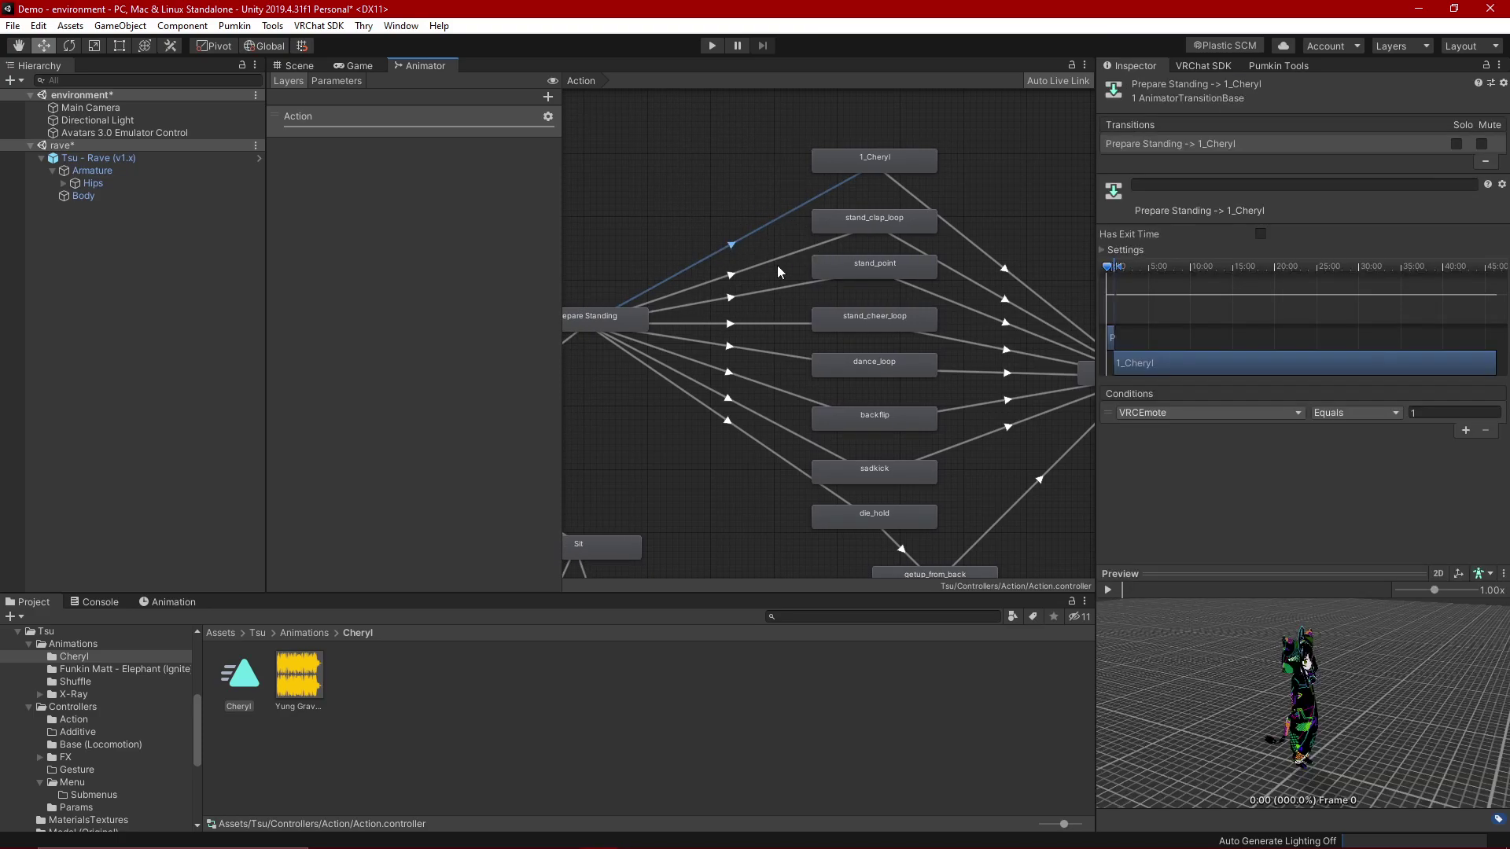
pyautogui.click(772, 210)
pyautogui.click(780, 217)
pyautogui.click(1103, 250)
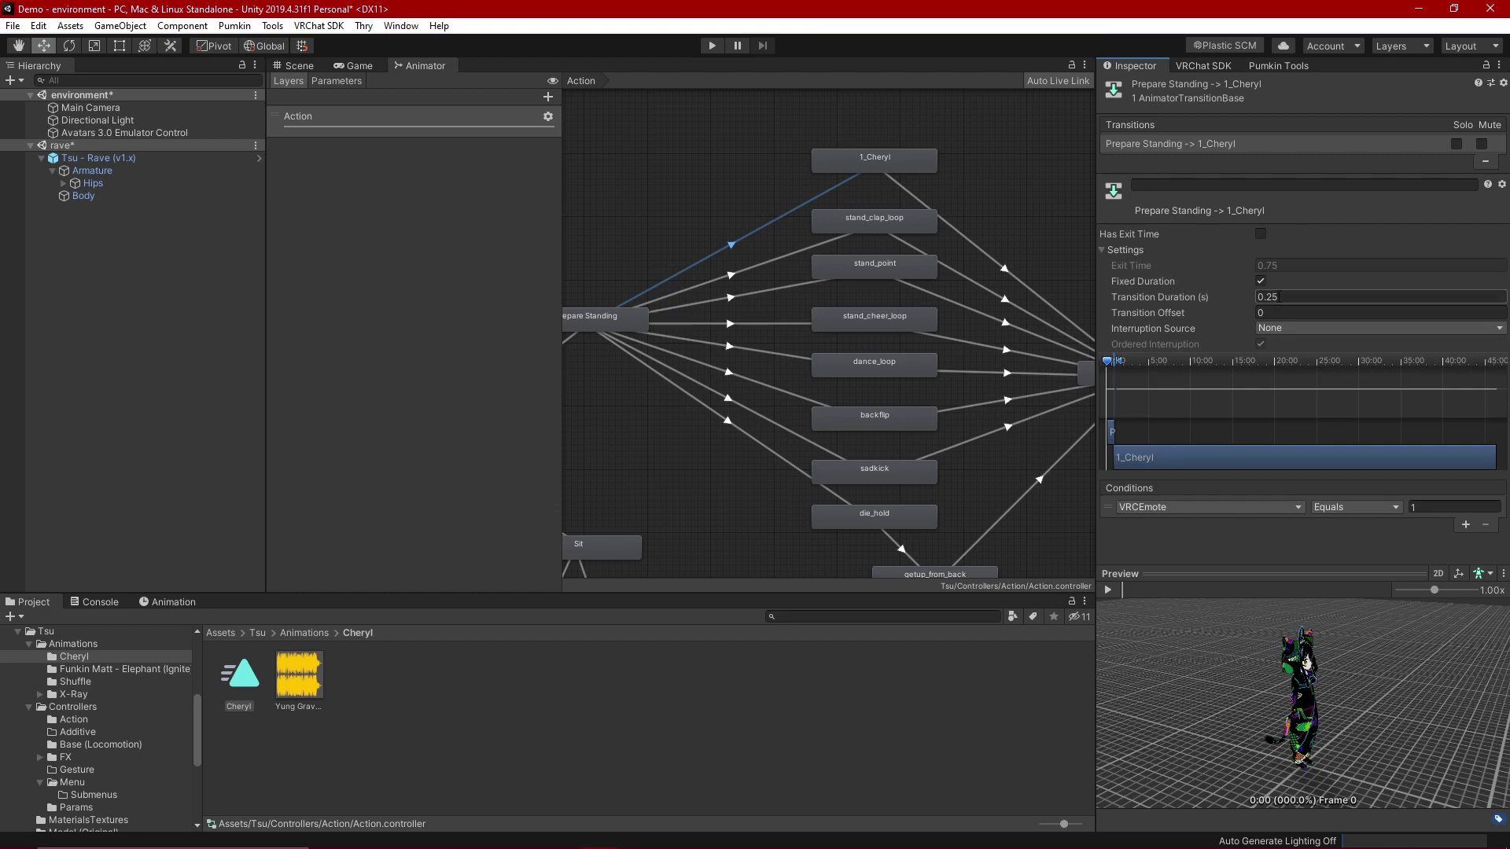
pyautogui.click(1286, 297)
pyautogui.write('0.1')
pyautogui.moveTo(1031, 214); pyautogui.dragTo(999, 210, button='middle')
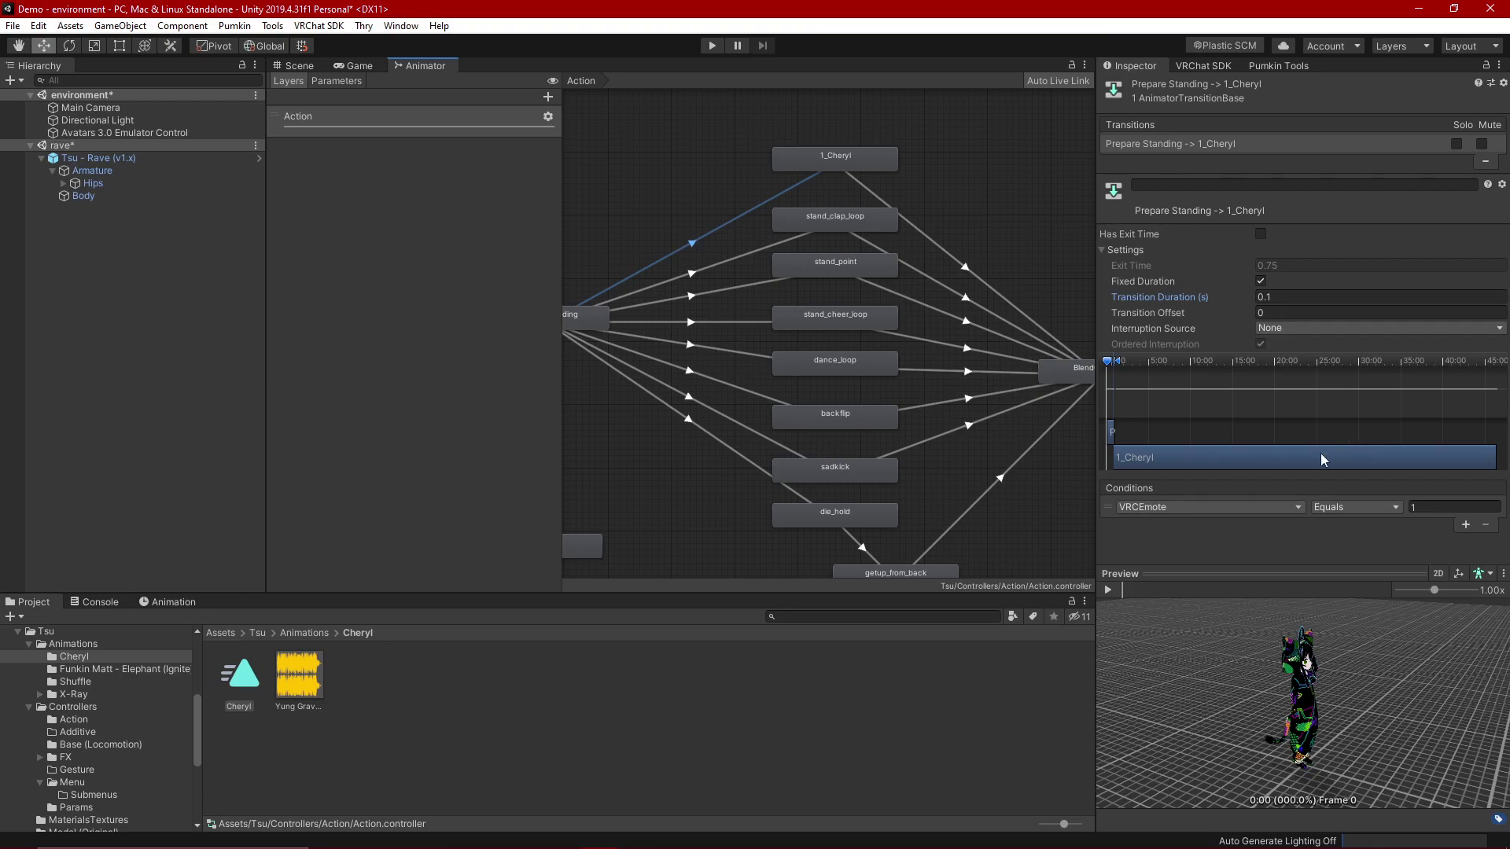
pyautogui.click(1414, 508)
pyautogui.click(994, 180)
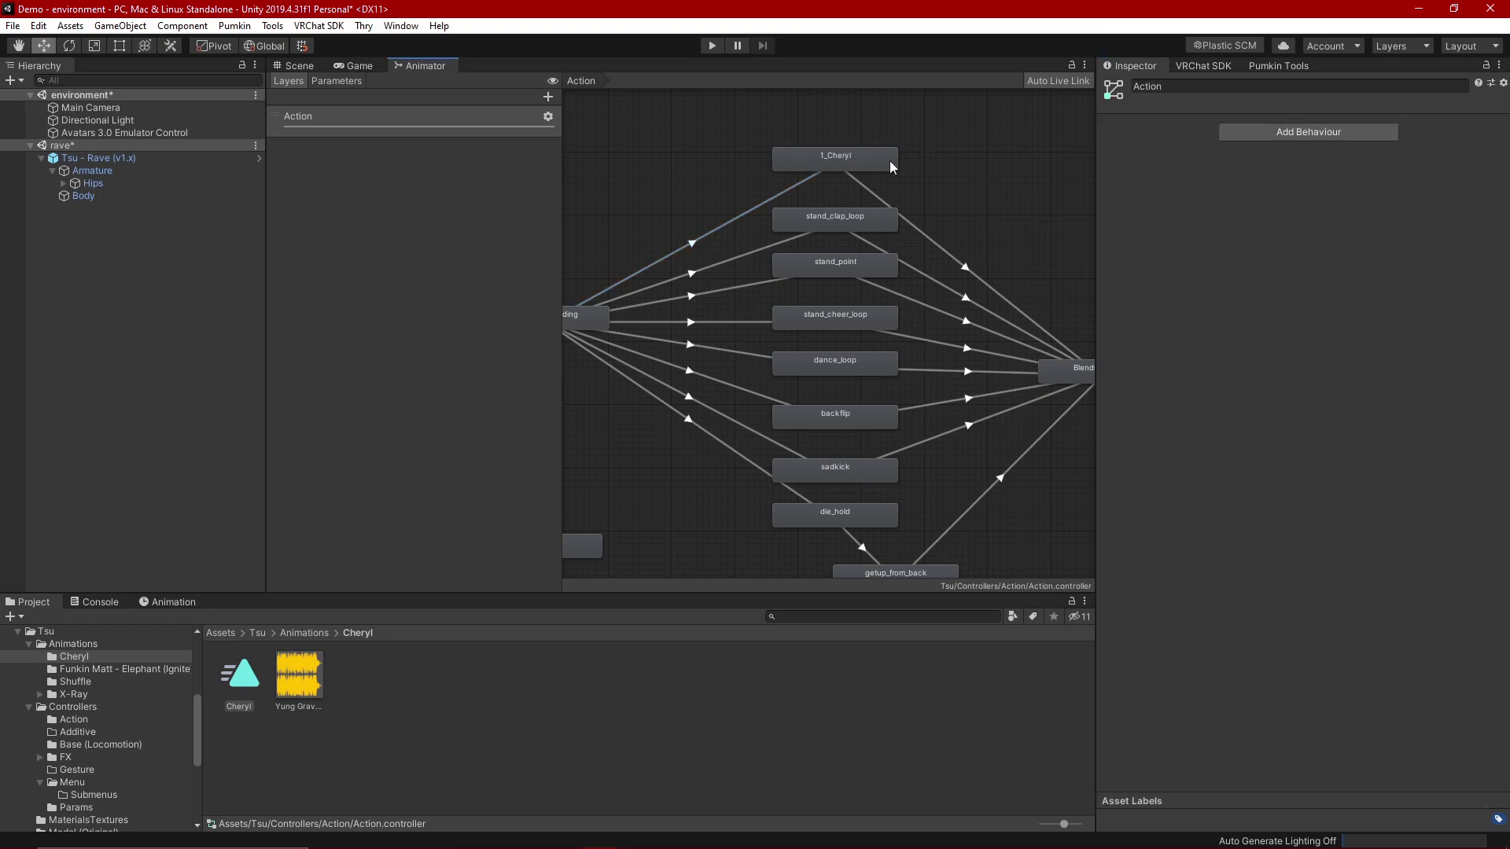
# Step: Turn off Has Exit Time on the 1_Cheryl -> BlendOut Stand transition and set its transition duration to 0.1 s
pyautogui.click(969, 266)
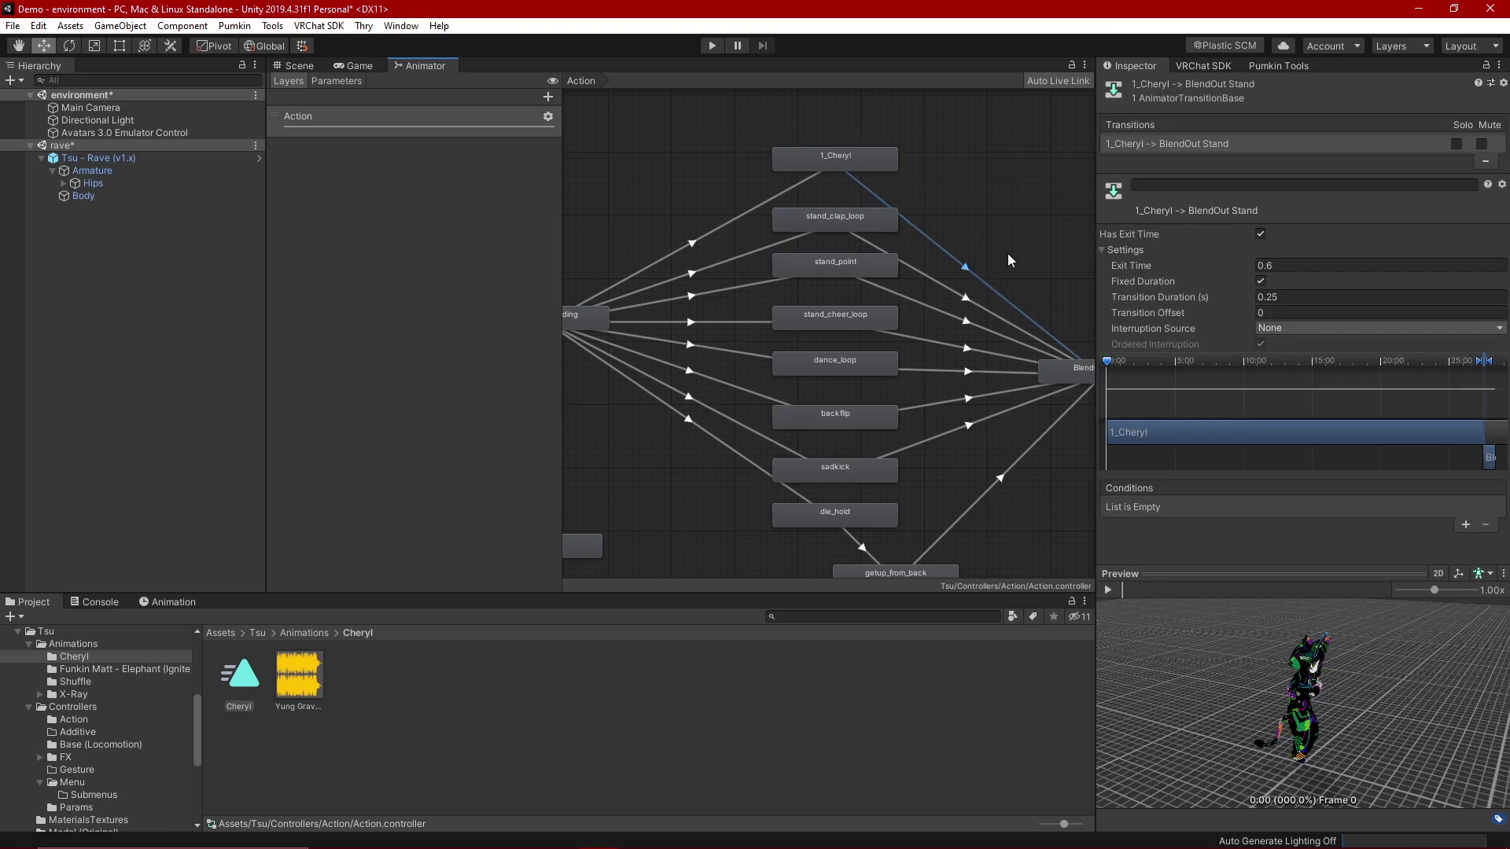
pyautogui.moveTo(1029, 238)
pyautogui.mouseDown(button='middle')
pyautogui.moveTo(938, 215)
pyautogui.moveTo(1007, 242)
pyautogui.mouseUp(button='middle')
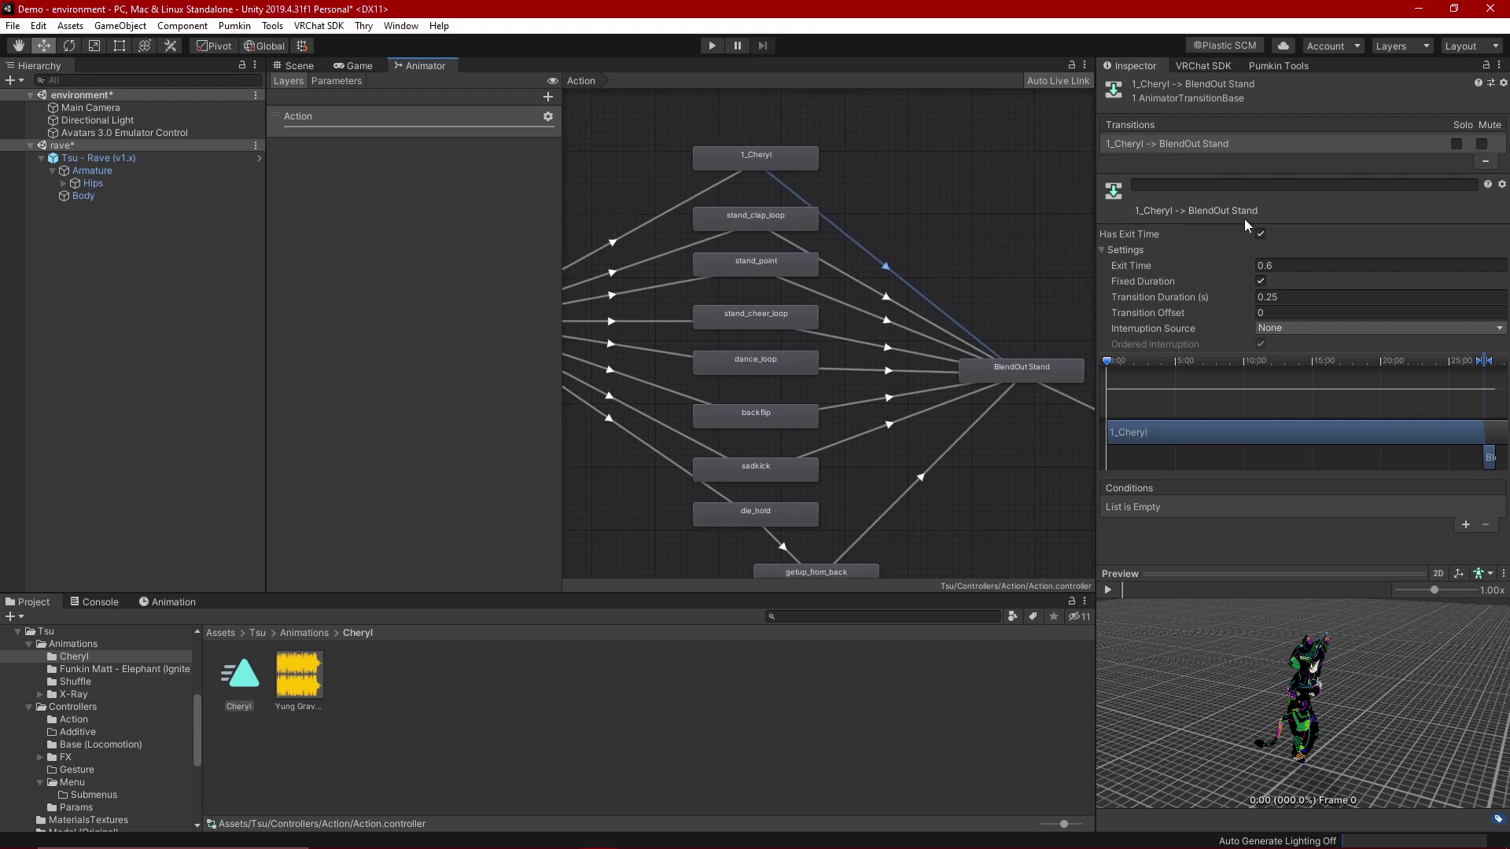
pyautogui.click(1261, 234)
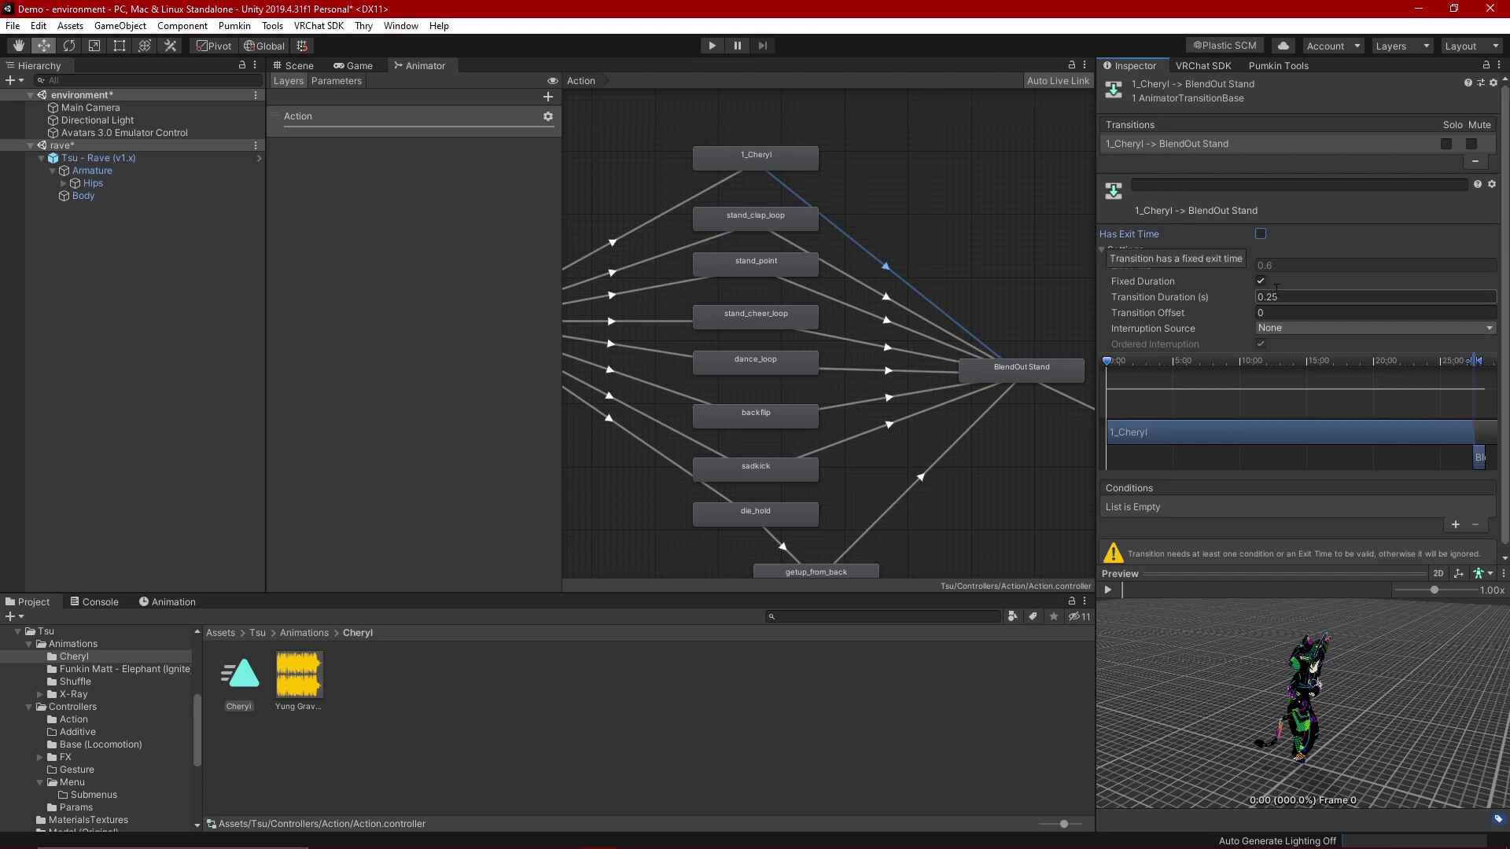
pyautogui.click(1316, 297)
pyautogui.write('0.1')
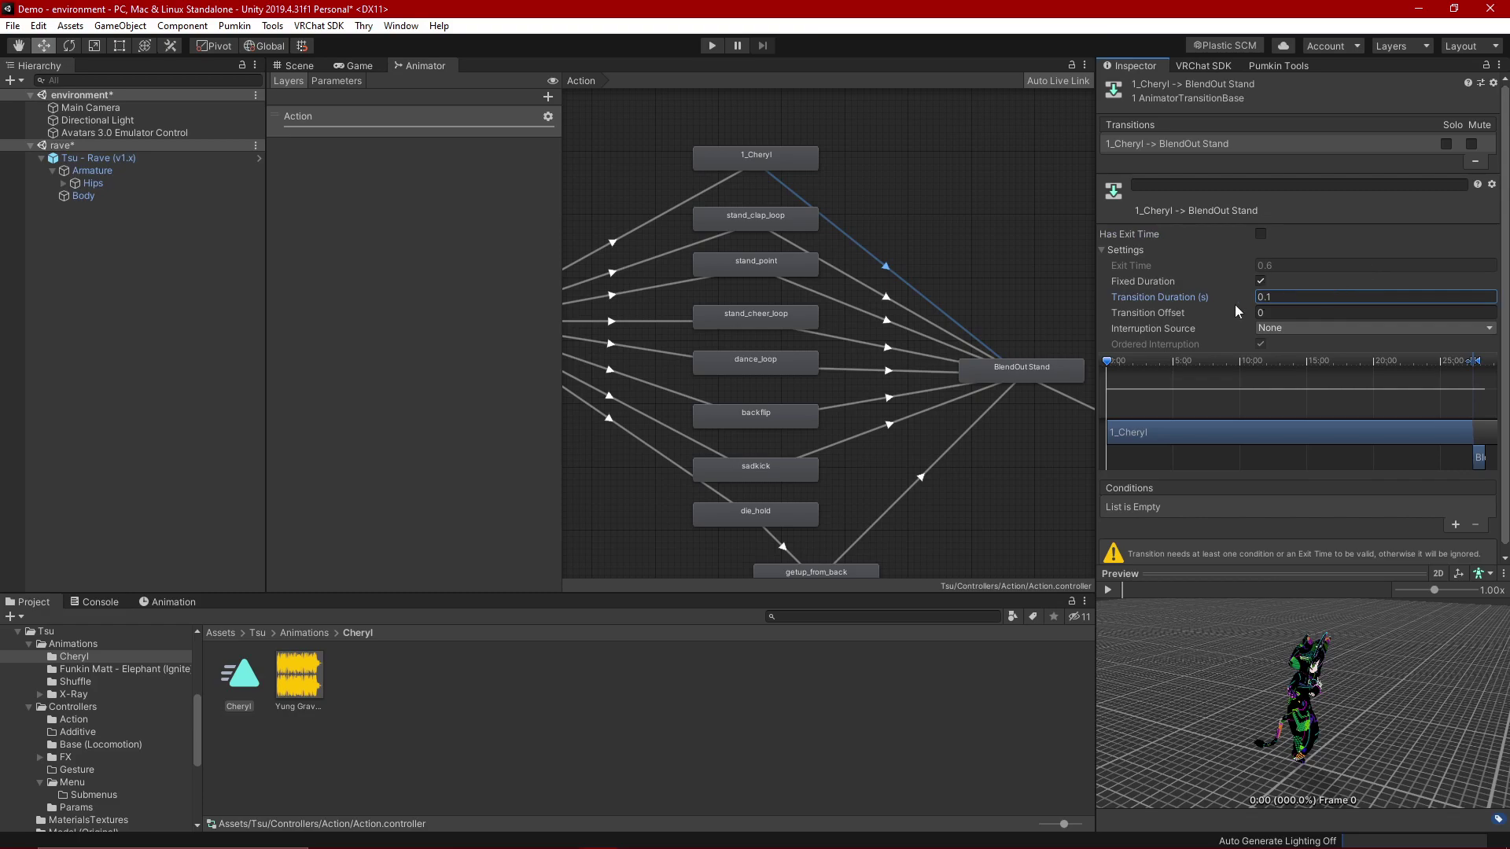
# Step: Add the condition VRCEmote NotEqual 1 to the 1_Cheryl -> BlendOut Stand transition and recheck its settings
pyautogui.scroll(-1, 1297, 302)
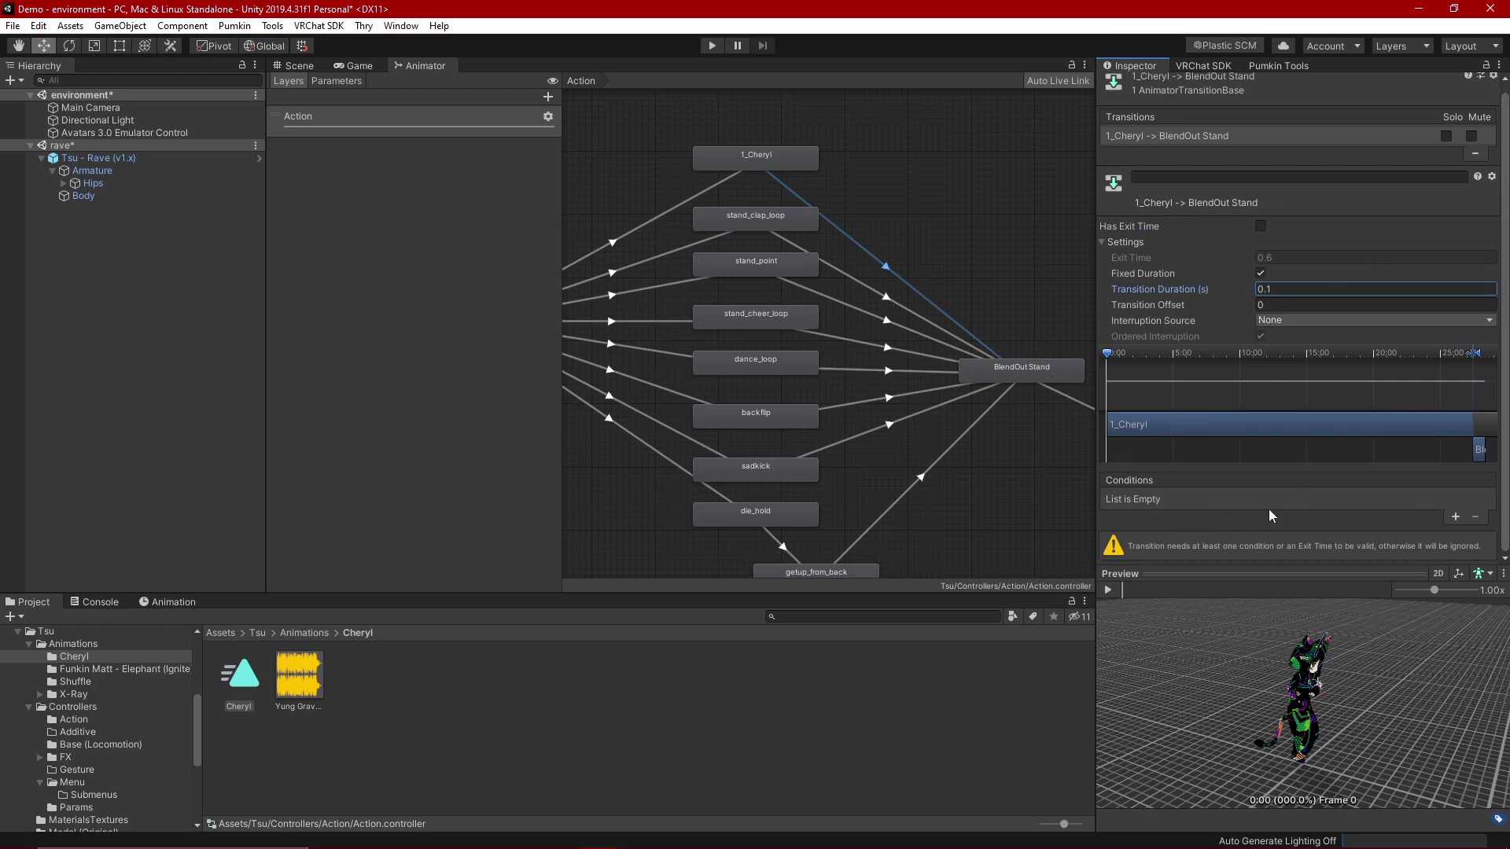
pyautogui.click(1455, 516)
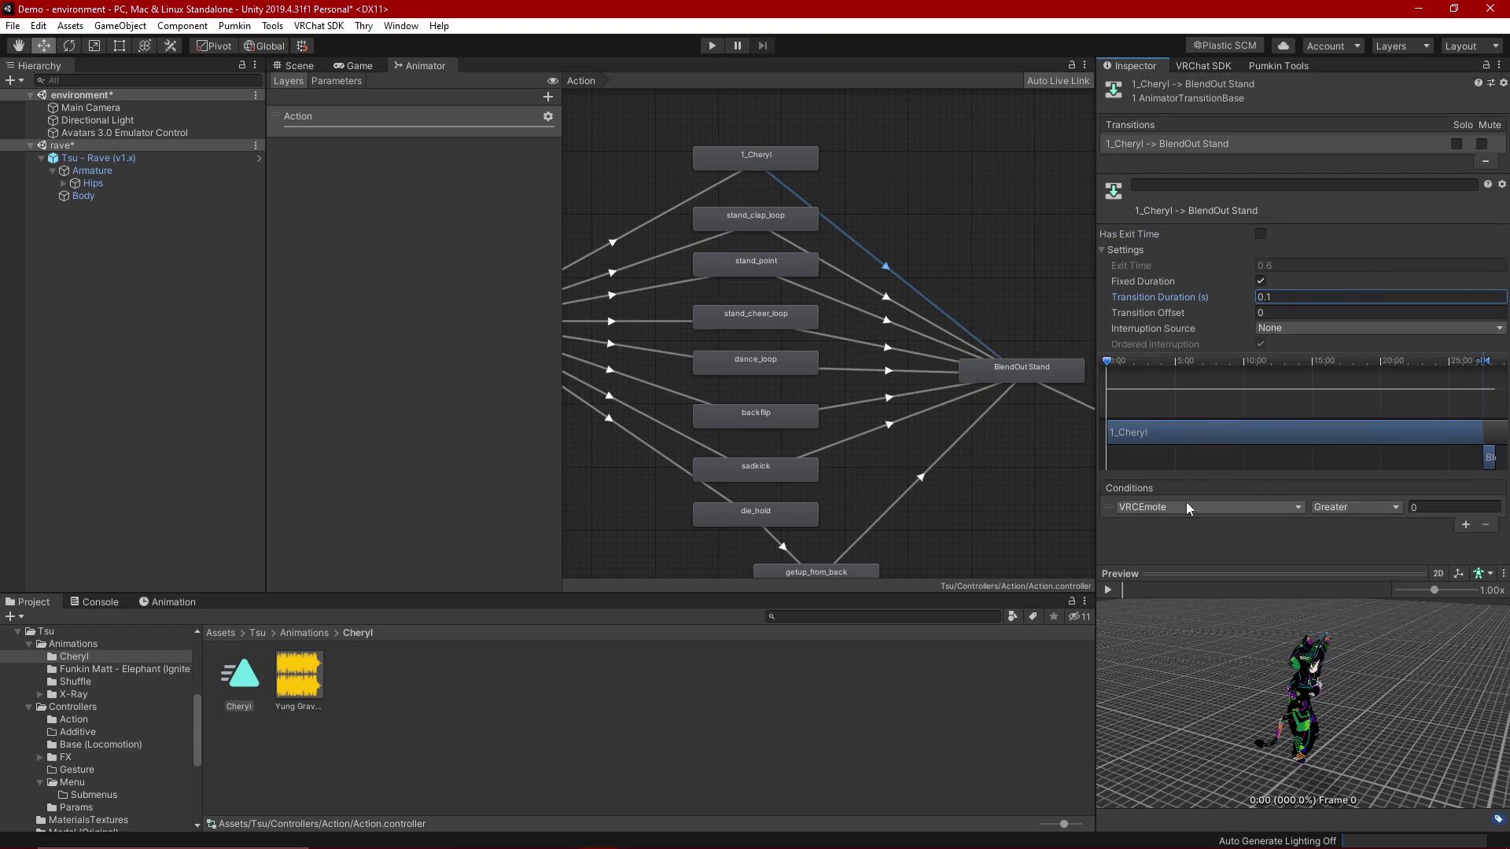
pyautogui.click(1362, 513)
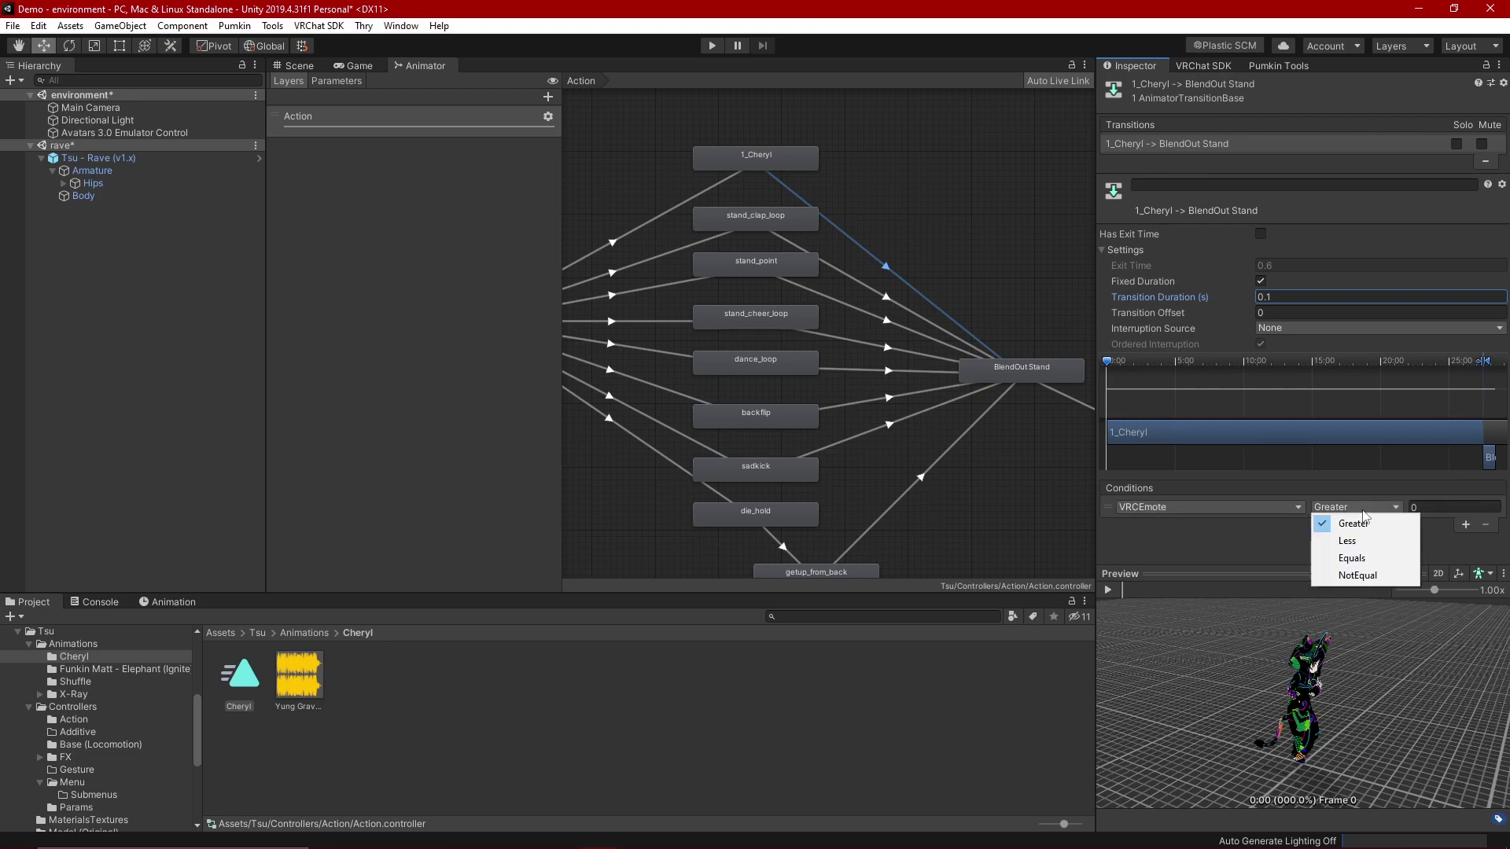
pyautogui.click(1350, 575)
pyautogui.click(1425, 509)
pyautogui.write('1')
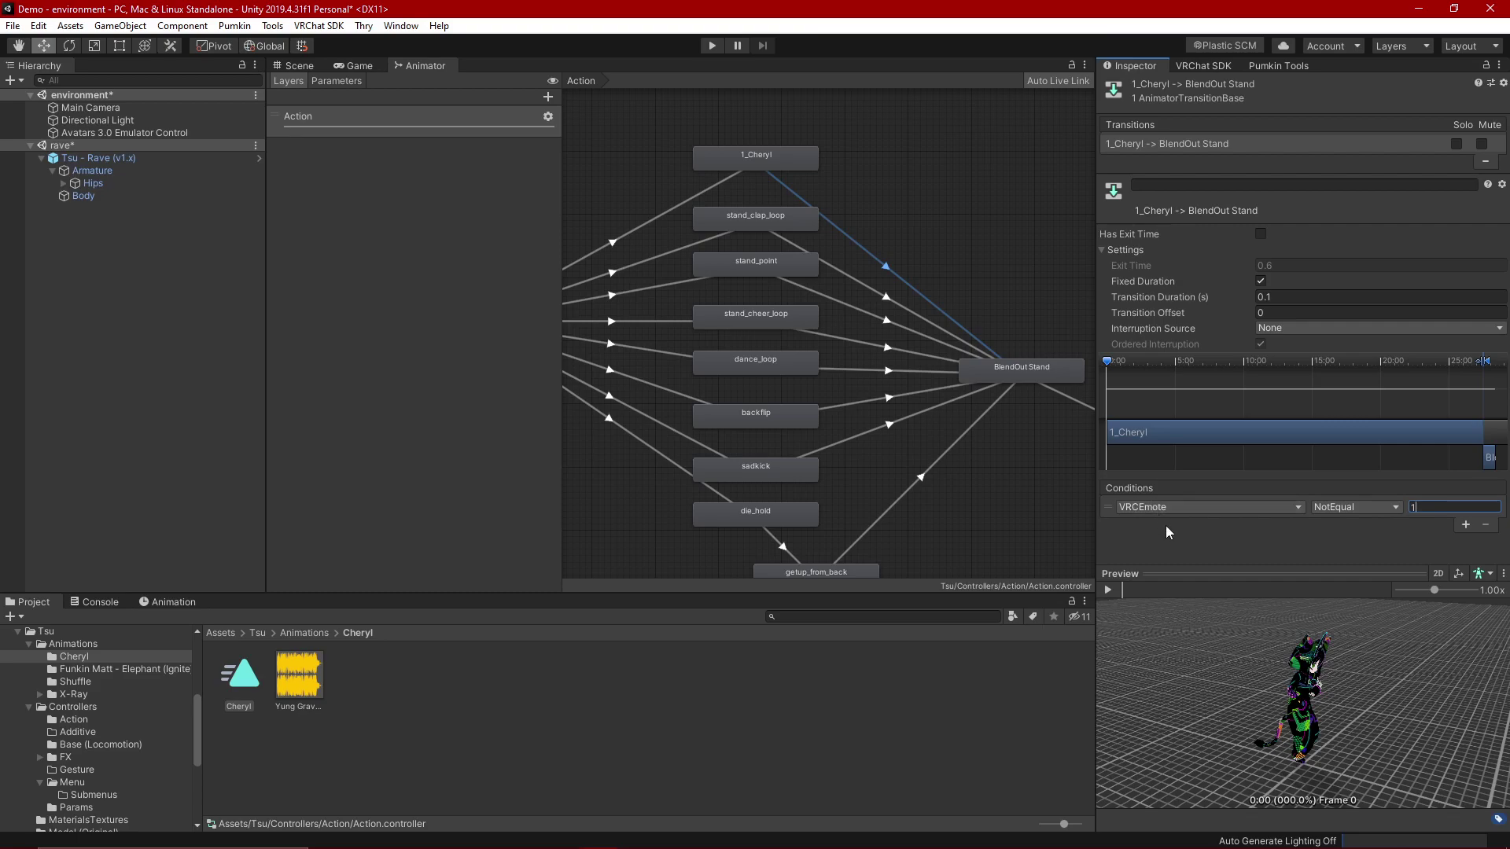
pyautogui.click(973, 272)
pyautogui.moveTo(981, 238); pyautogui.dragTo(1027, 294, button='middle')
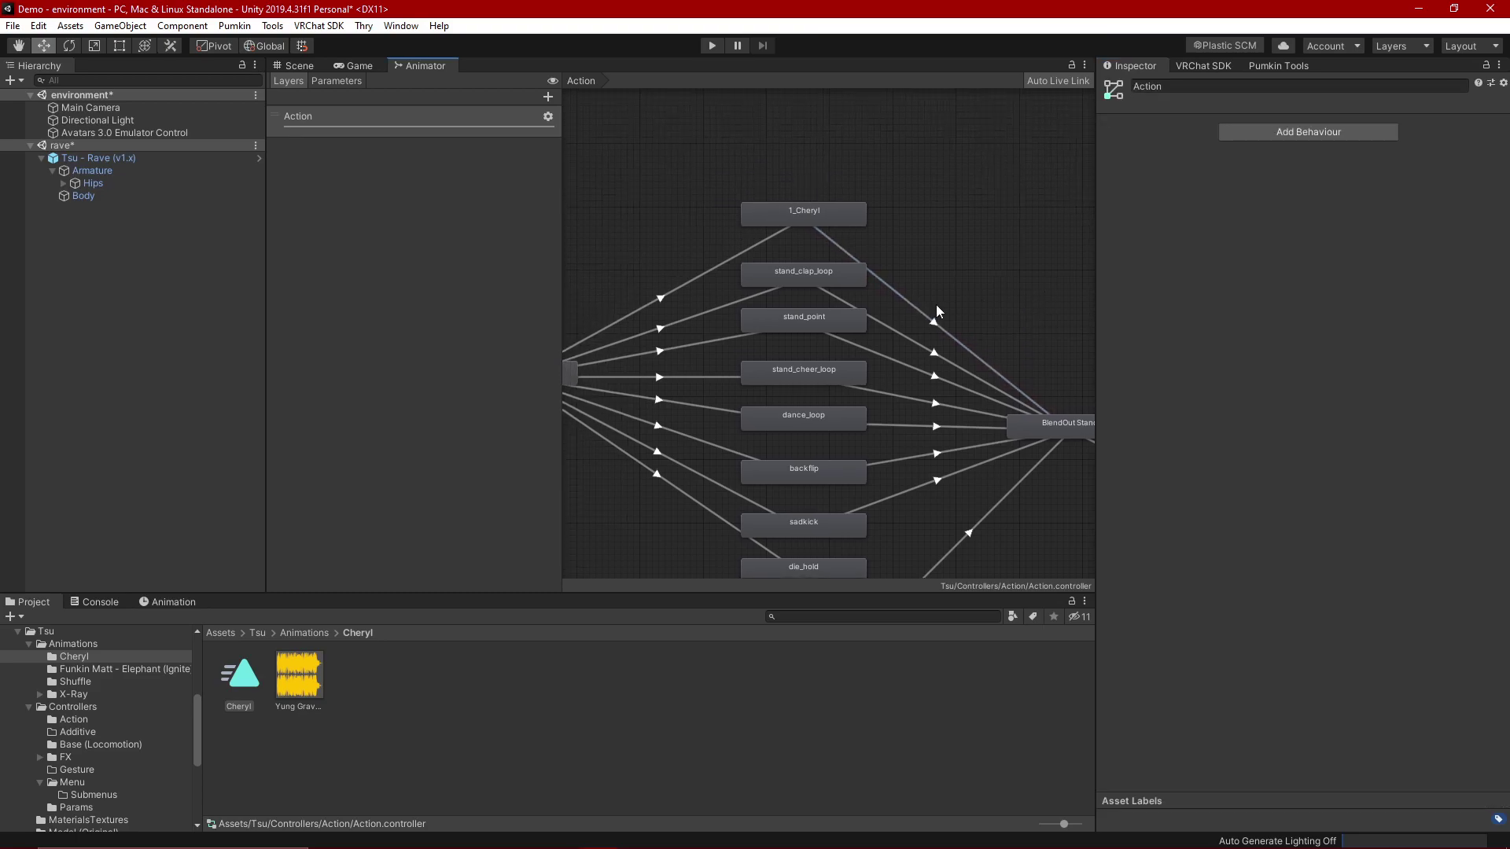
pyautogui.click(935, 317)
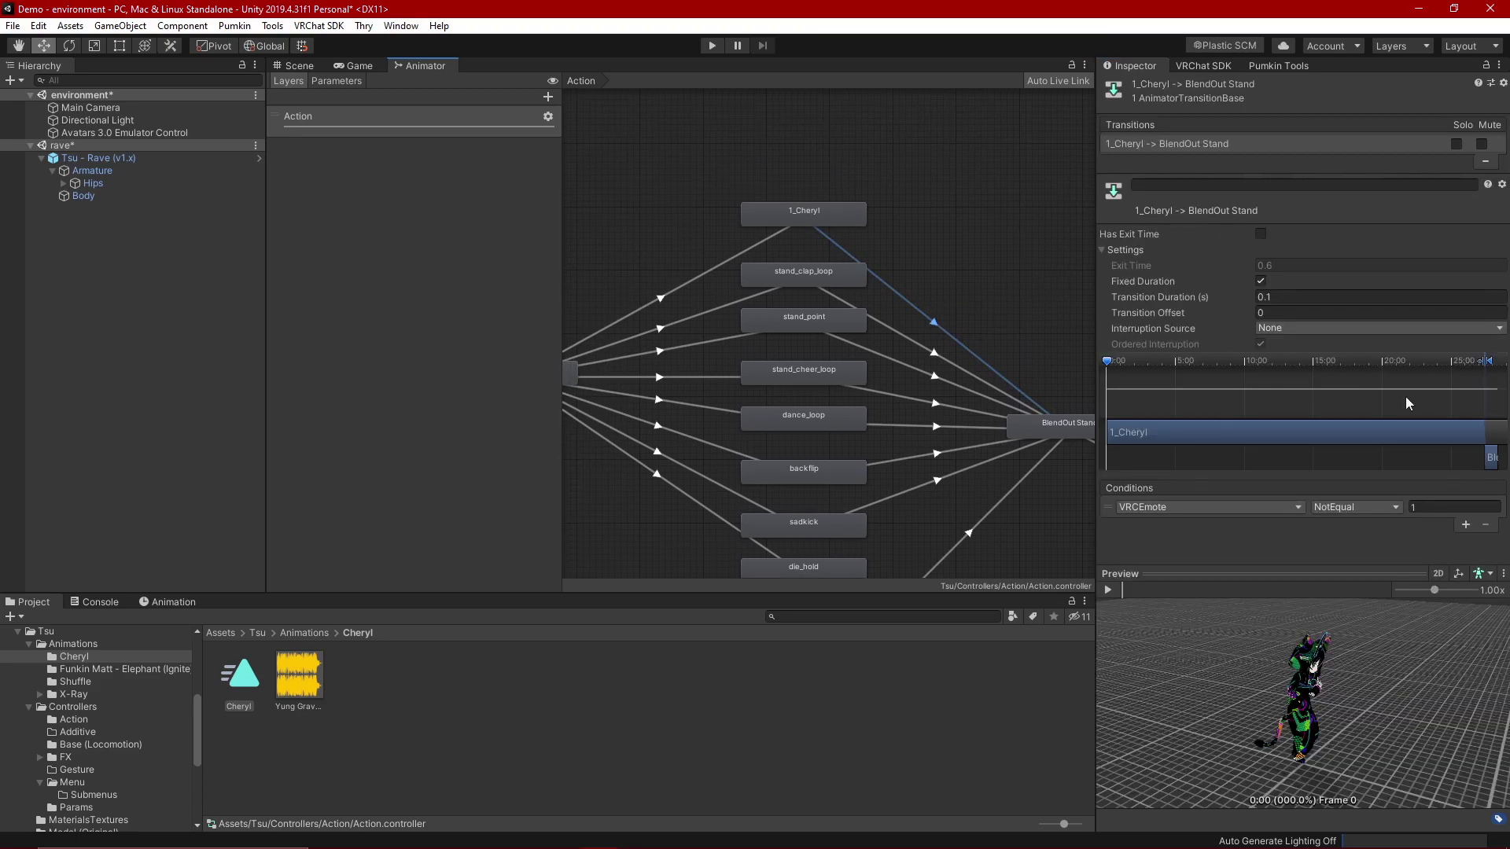
pyautogui.click(952, 199)
pyautogui.moveTo(576, 250); pyautogui.dragTo(606, 239, button='middle')
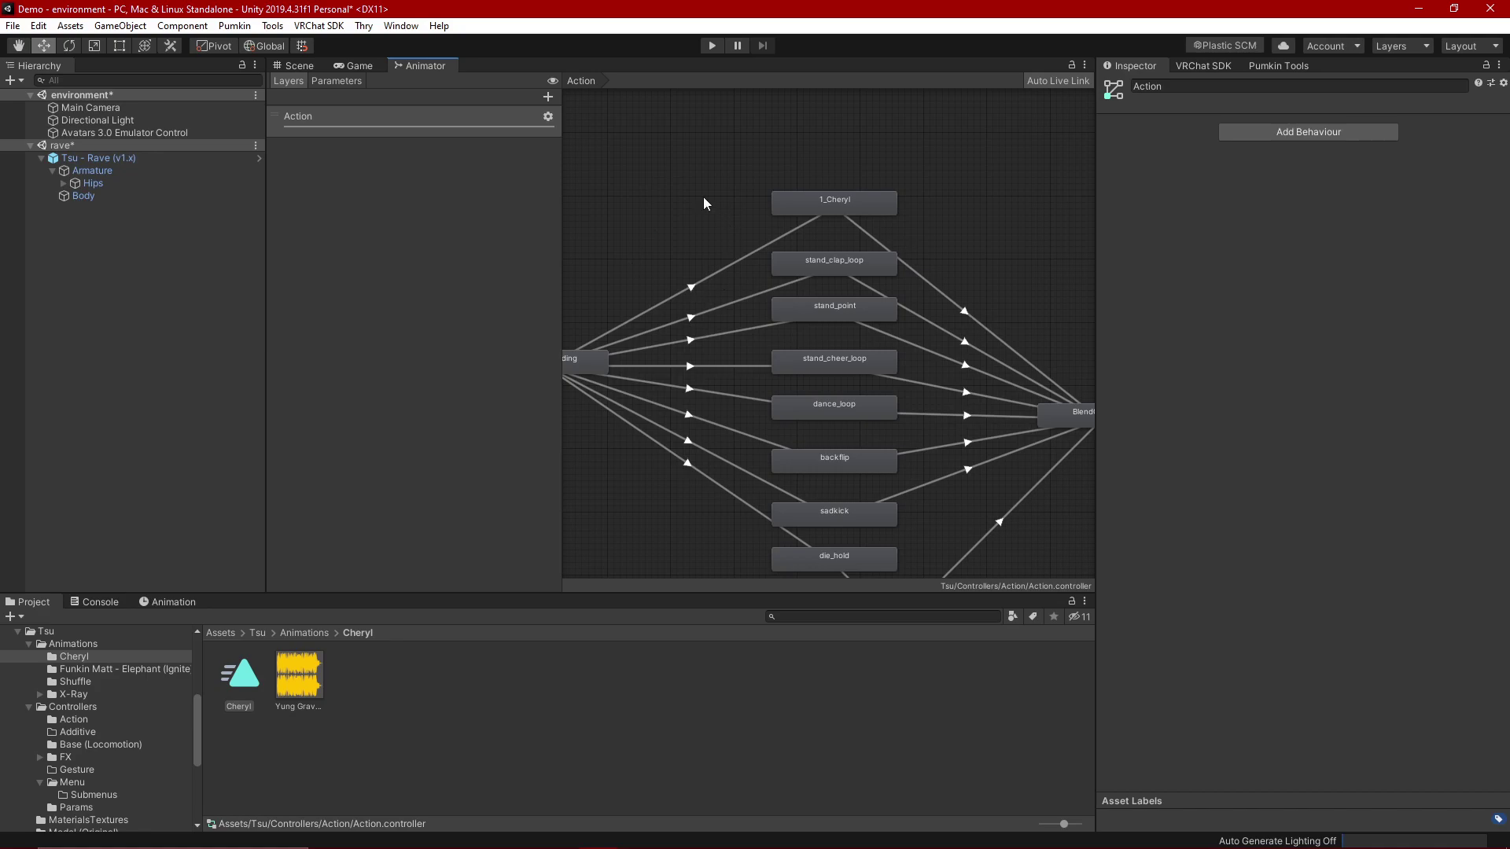
# Step: Return to the Scene view, open the Tsu/Controllers/Action folder and select the Tsu - Rave (v1.x) avatar
pyautogui.click(297, 67)
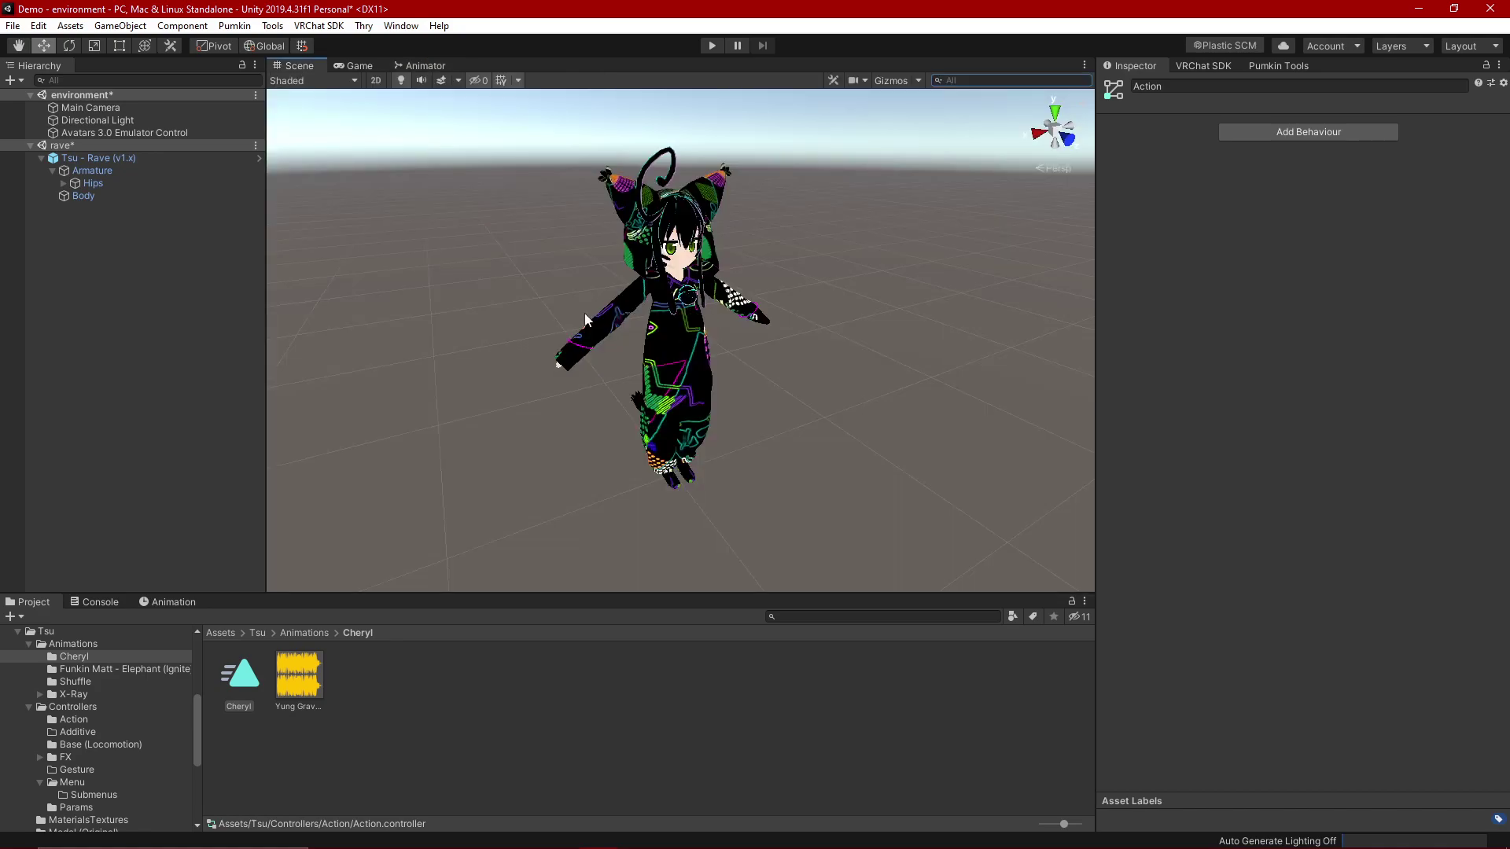
pyautogui.click(134, 158)
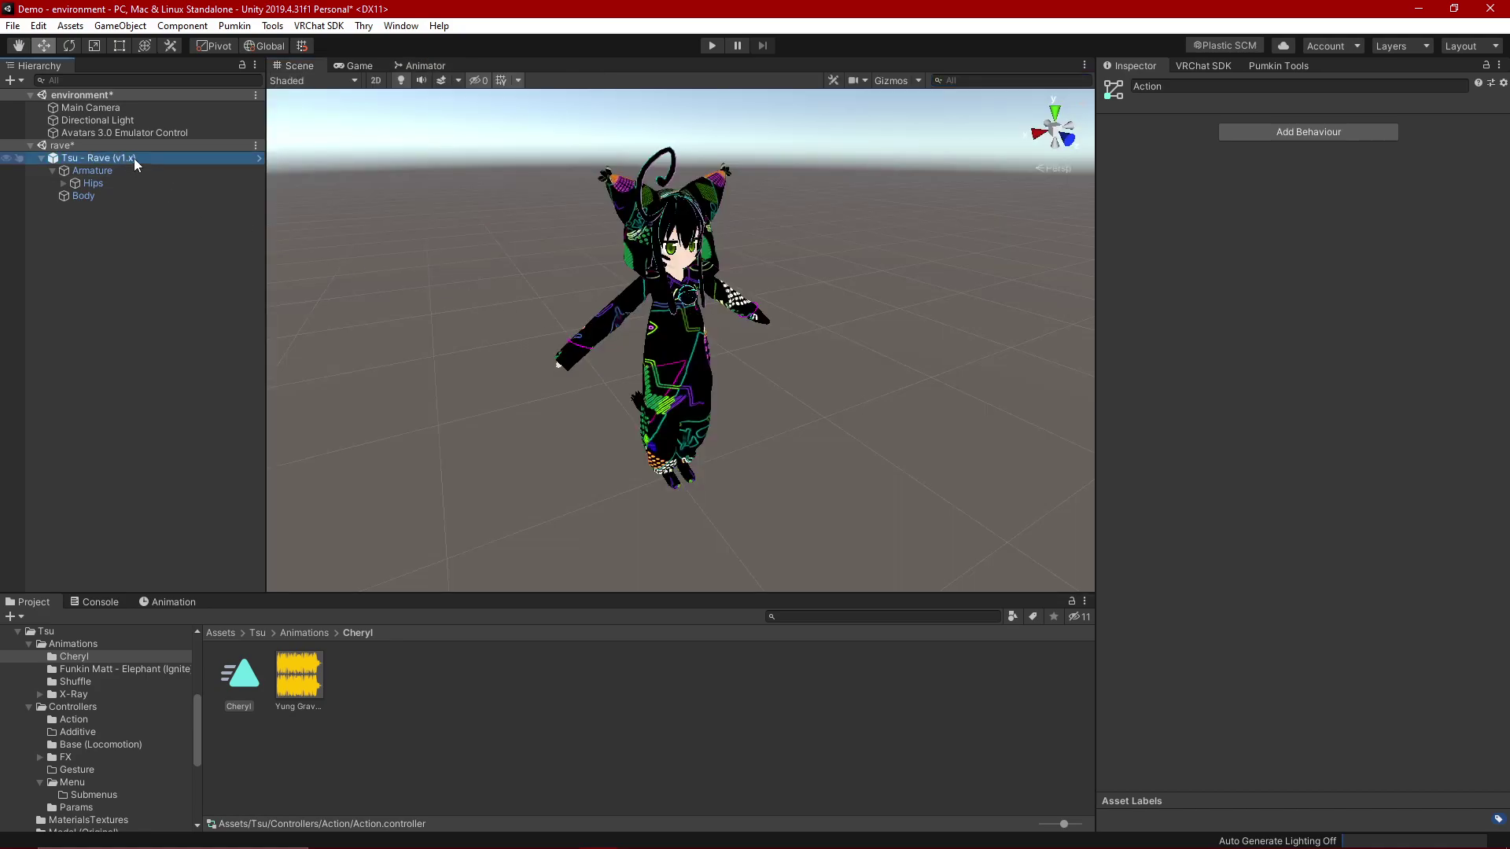
pyautogui.click(305, 633)
pyautogui.click(256, 633)
pyautogui.click(290, 676)
pyautogui.doubleClick(291, 676)
pyautogui.doubleClick(239, 674)
pyautogui.click(247, 676)
pyautogui.click(142, 160)
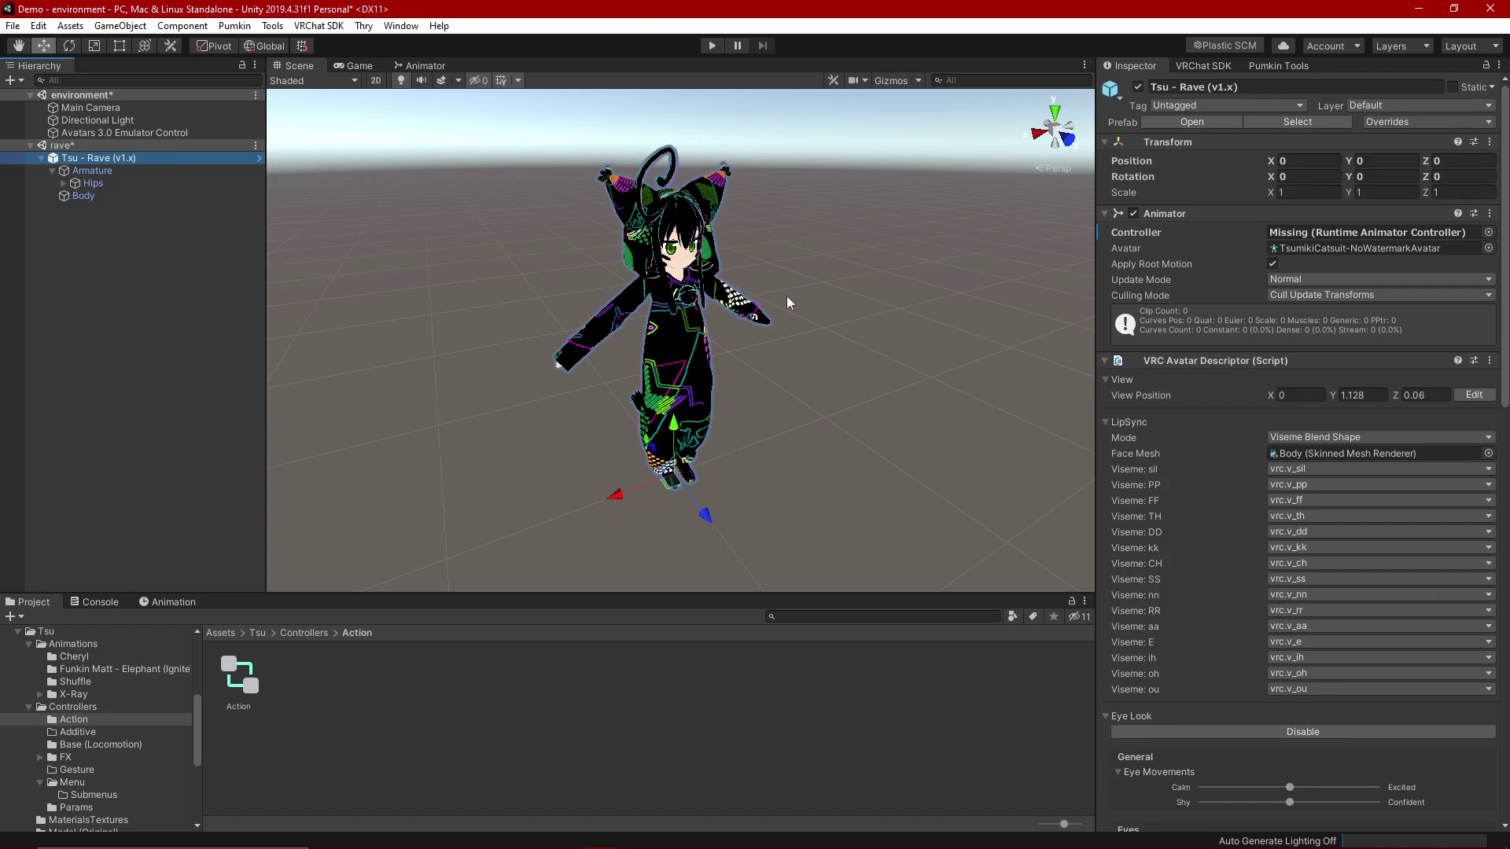
# Step: Replace Default Action in the avatar descriptor's Base playable layers with the custom Action controller
pyautogui.scroll(-12, 1269, 507)
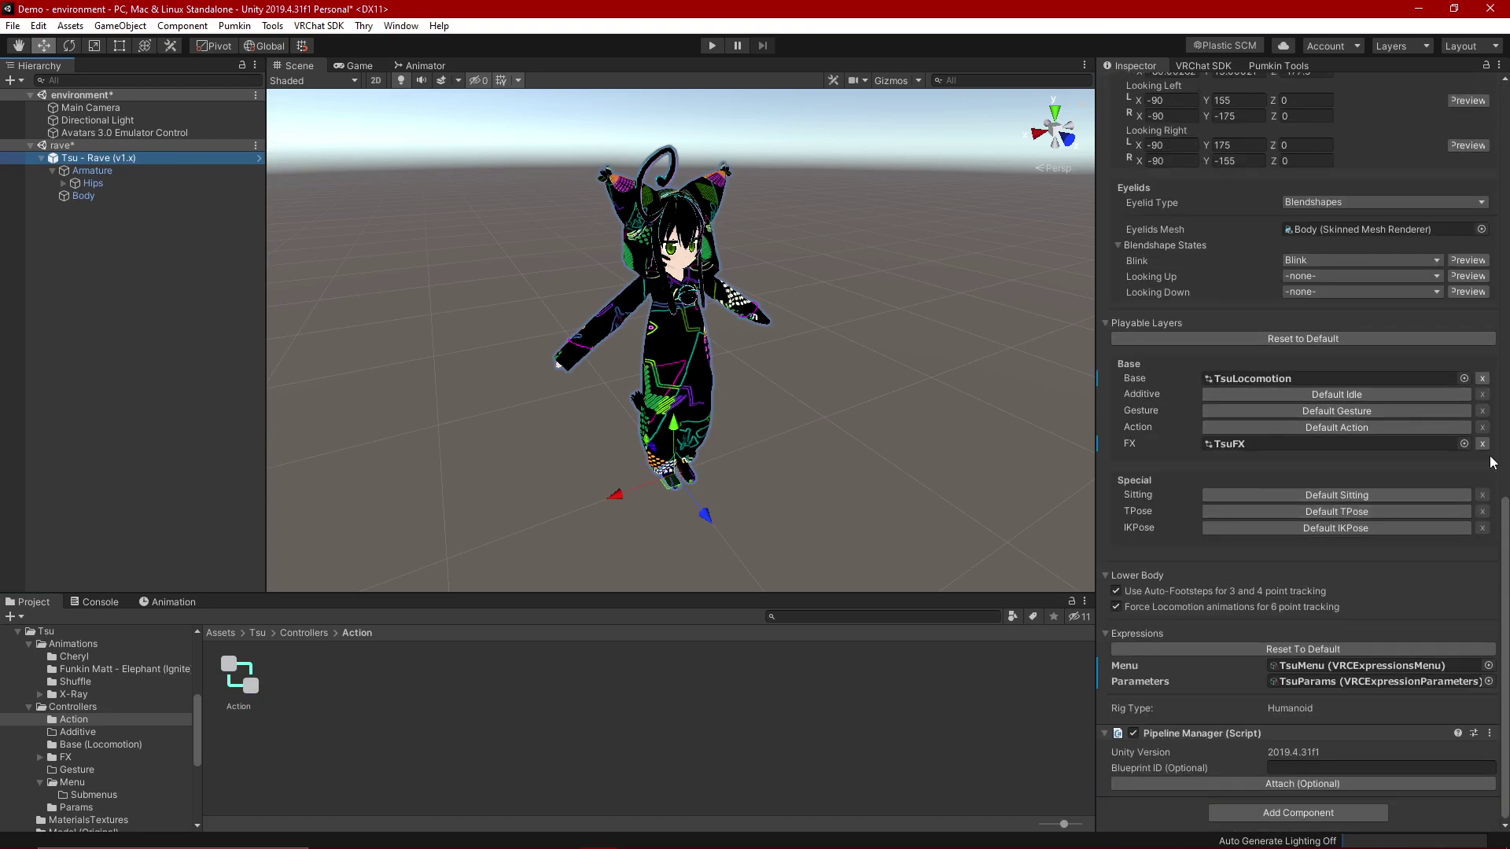
pyautogui.scroll(12, 1224, 503)
pyautogui.scroll(12, 1224, 503)
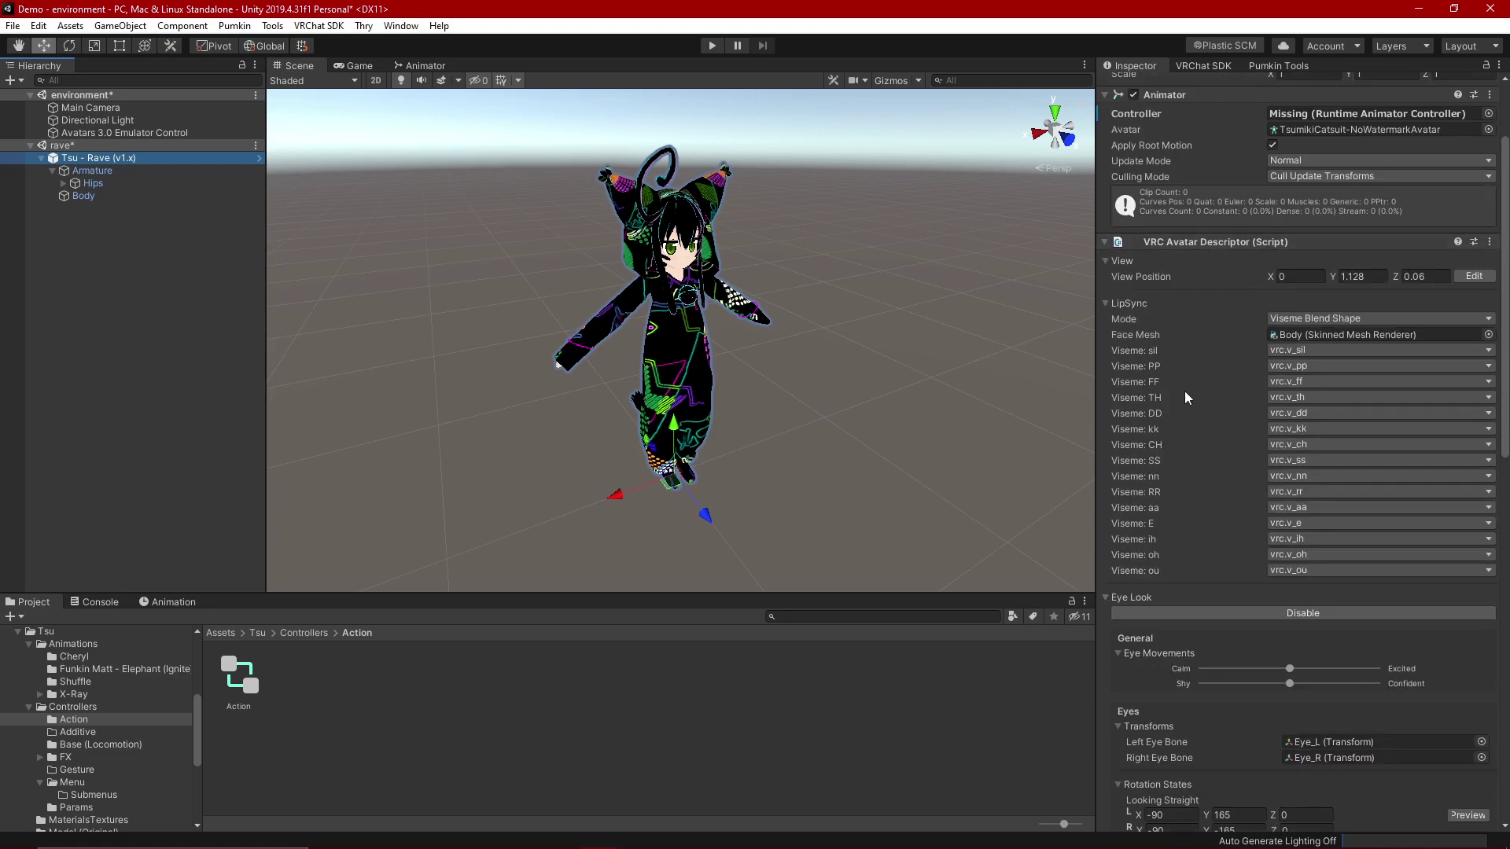
pyautogui.scroll(-9, 1191, 409)
pyautogui.scroll(-8, 1195, 440)
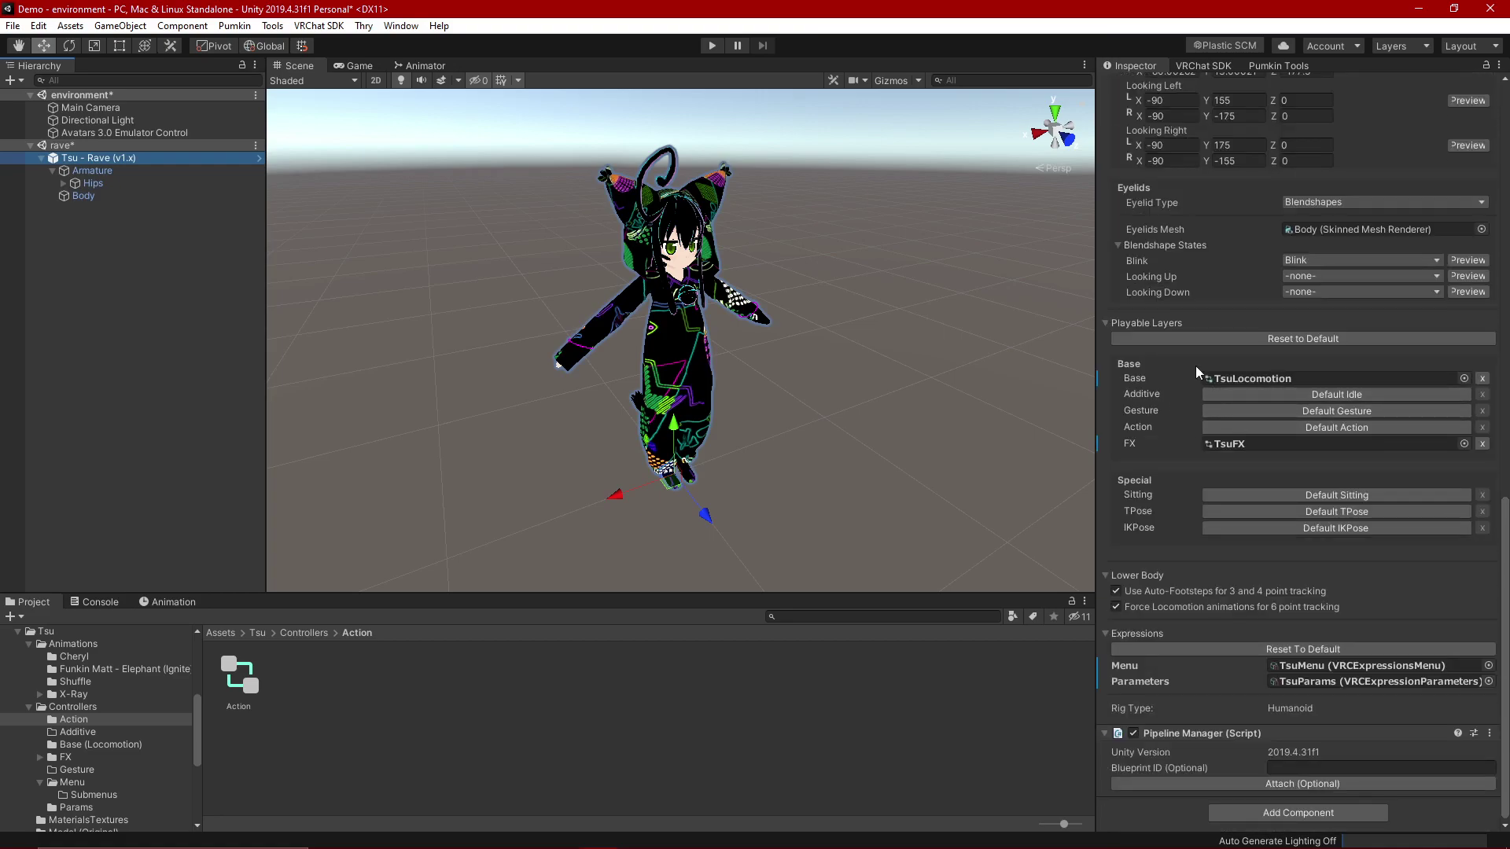
pyautogui.click(1104, 323)
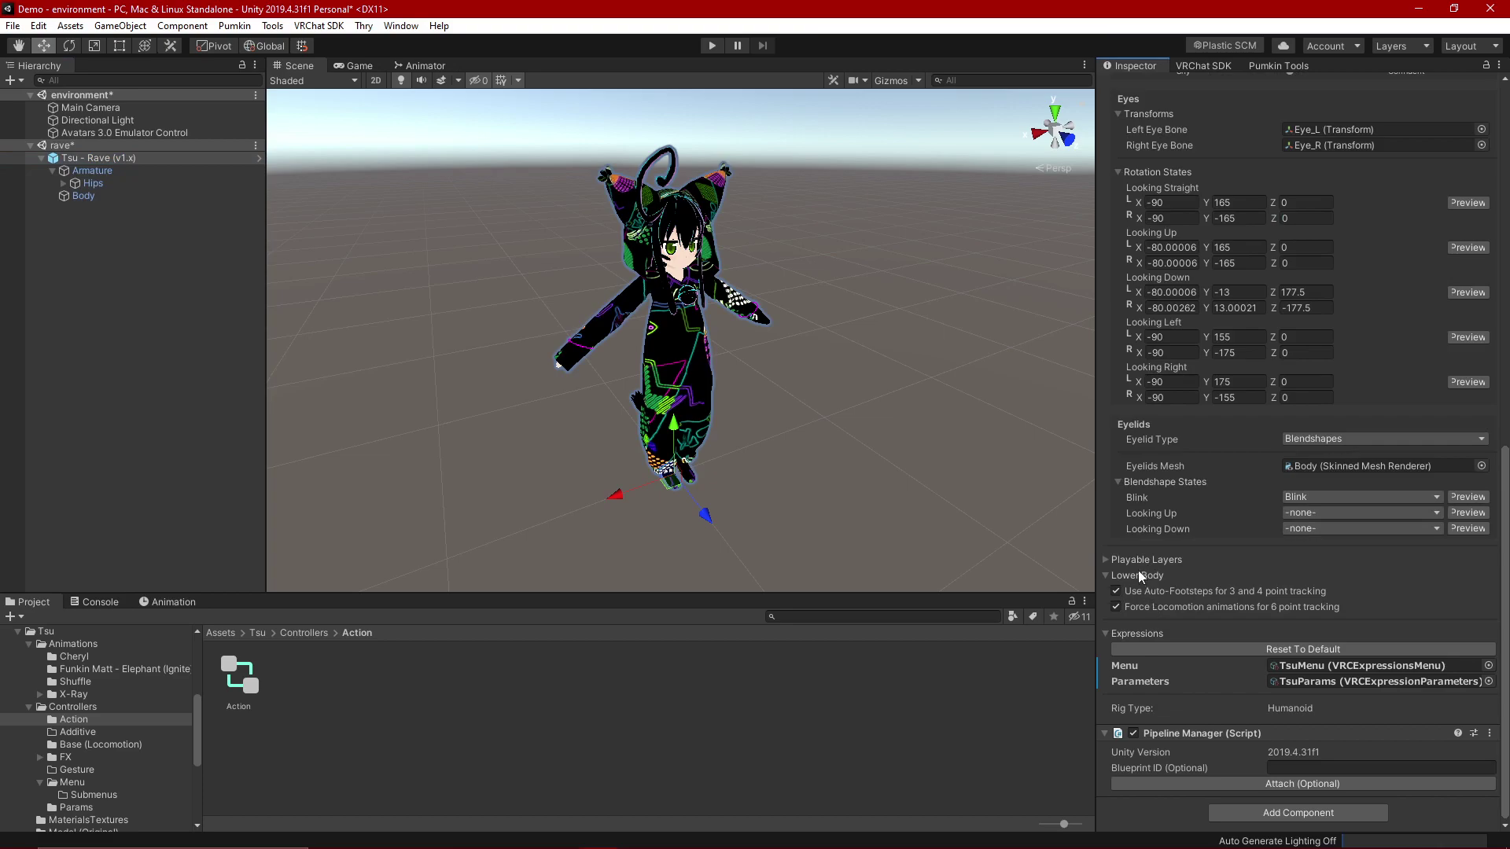
pyautogui.click(1109, 560)
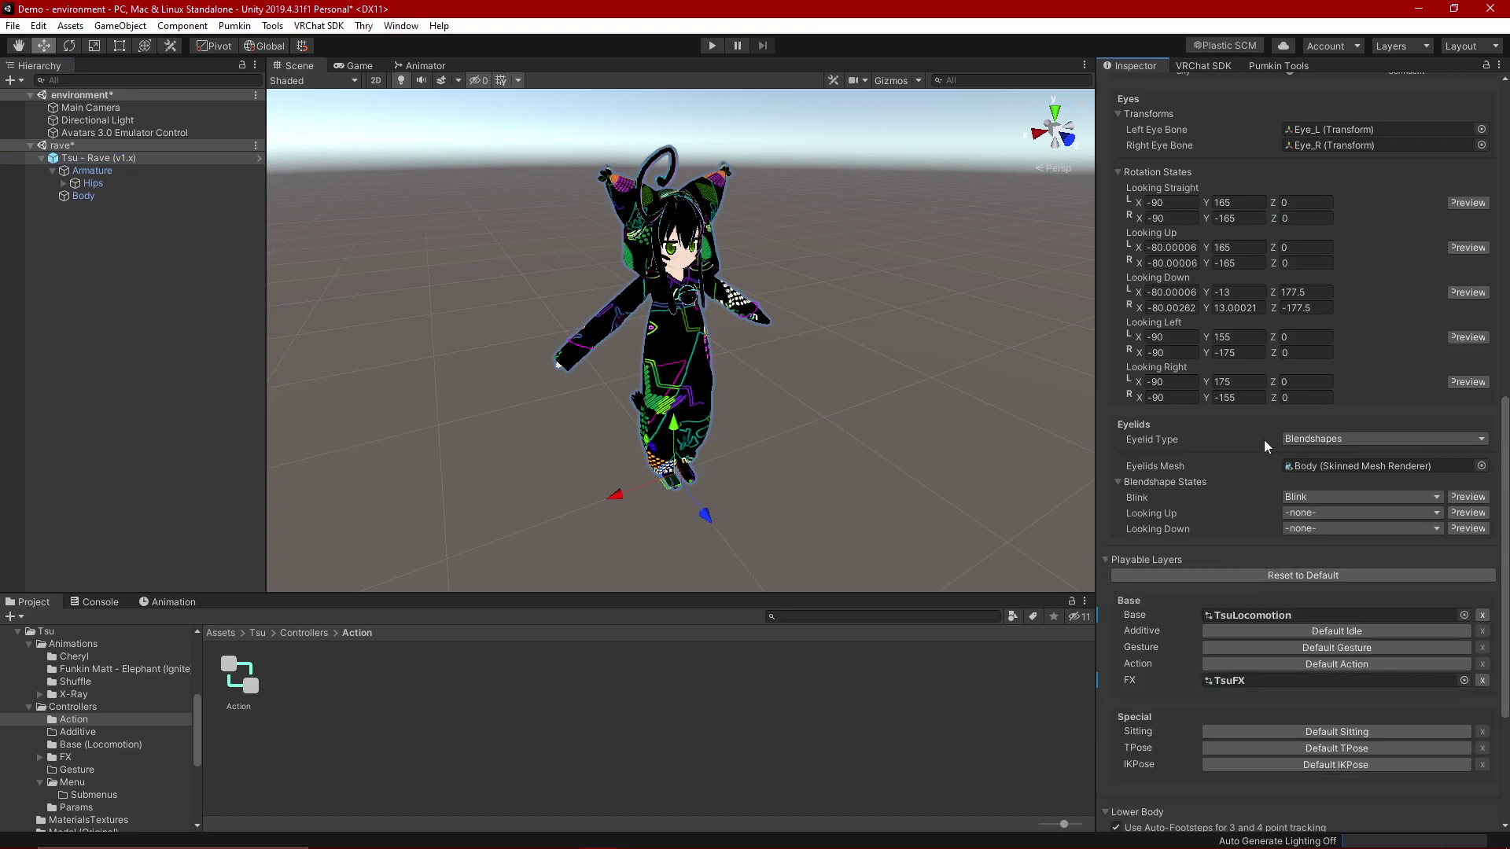
pyautogui.scroll(-5, 1232, 580)
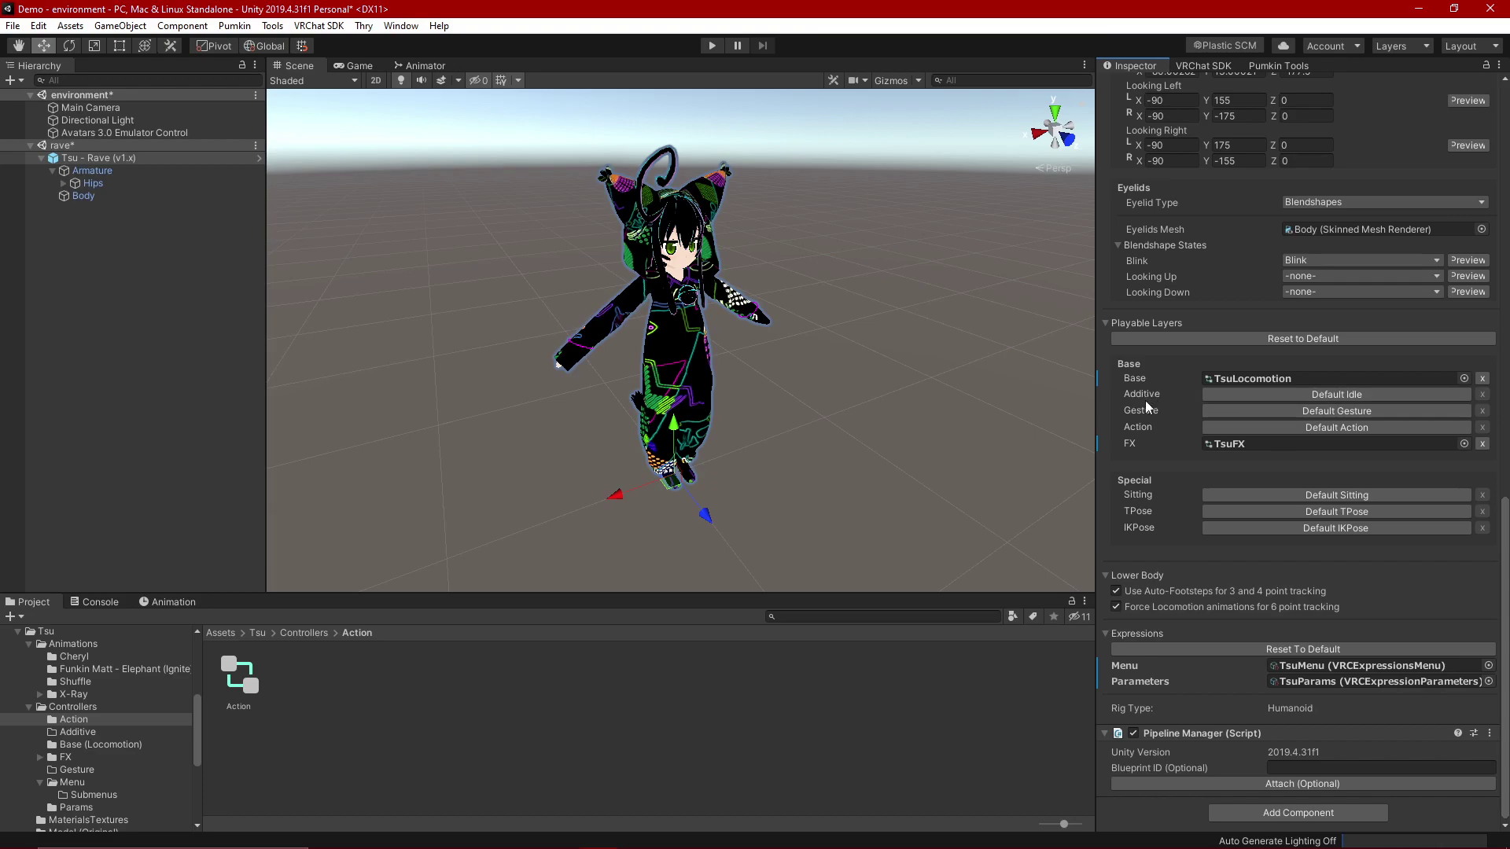
pyautogui.click(1368, 428)
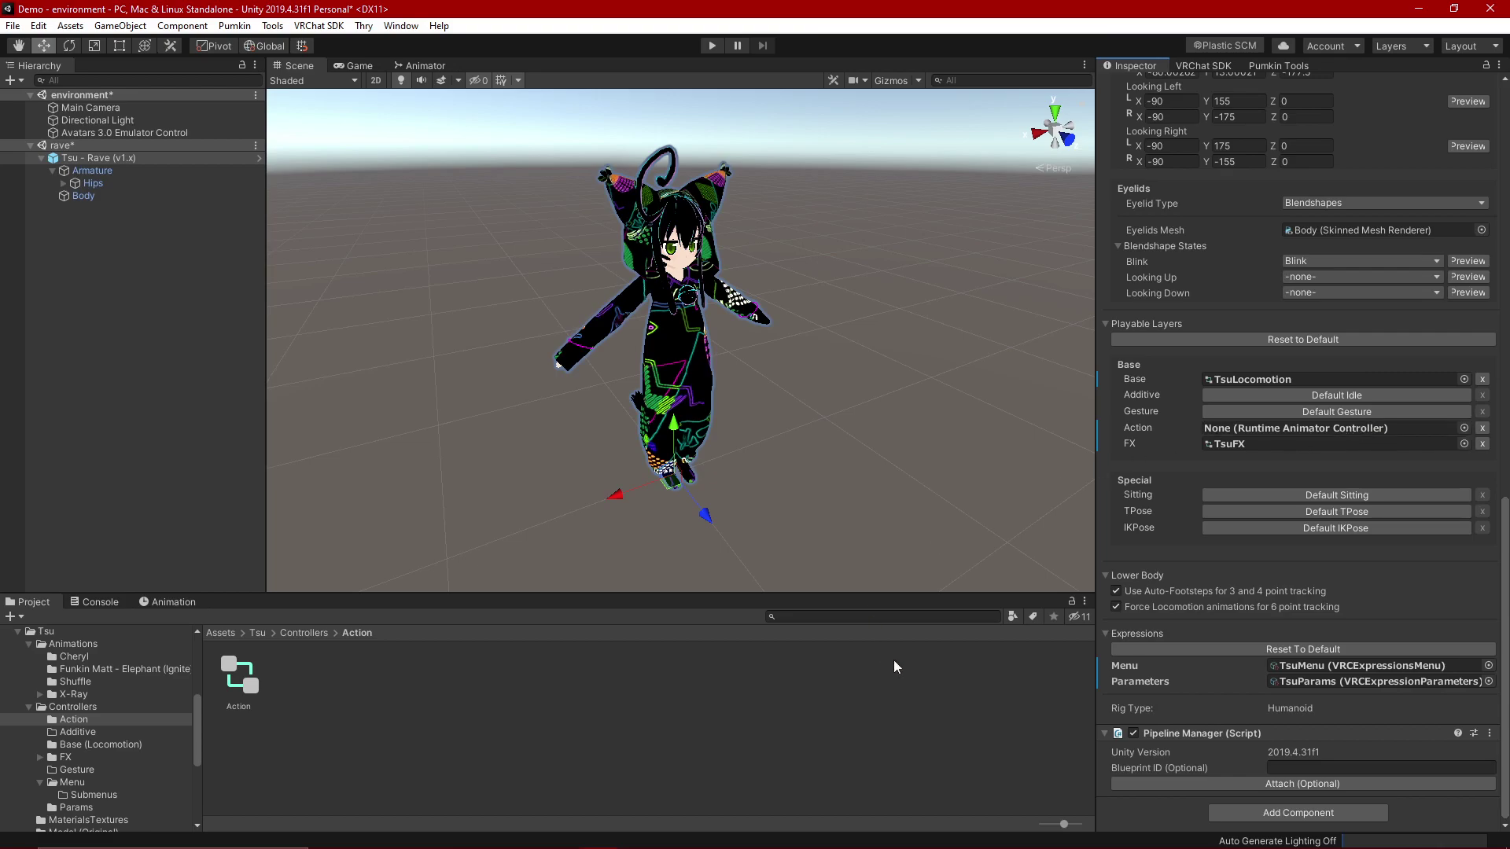
pyautogui.moveTo(238, 676); pyautogui.dragTo(1245, 438)
pyautogui.click(505, 686)
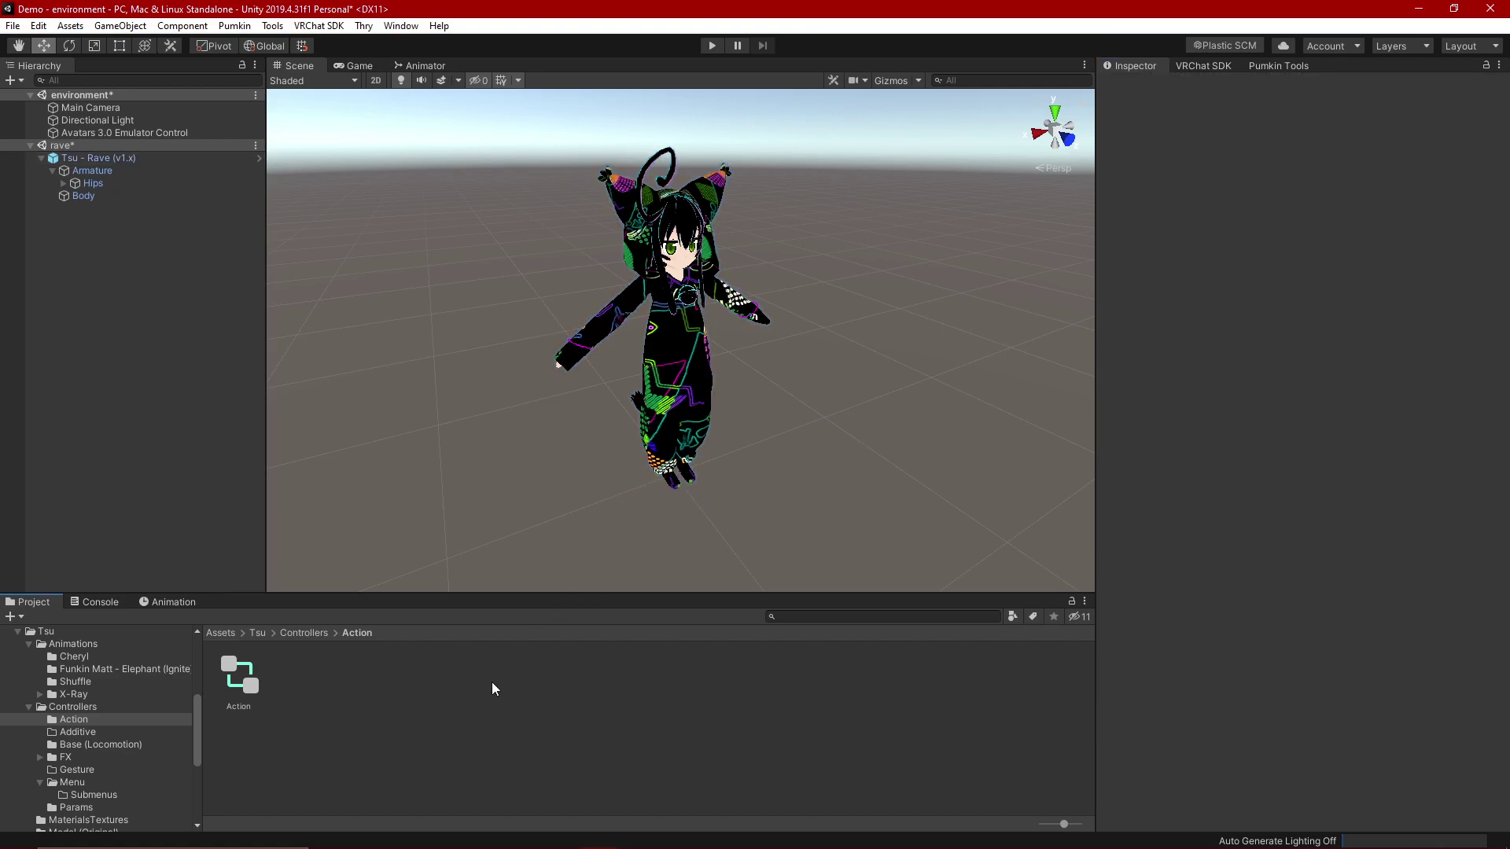
# Step: Delete the TsuParams asset from the Tsu/Controllers/Params folder
pyautogui.click(310, 632)
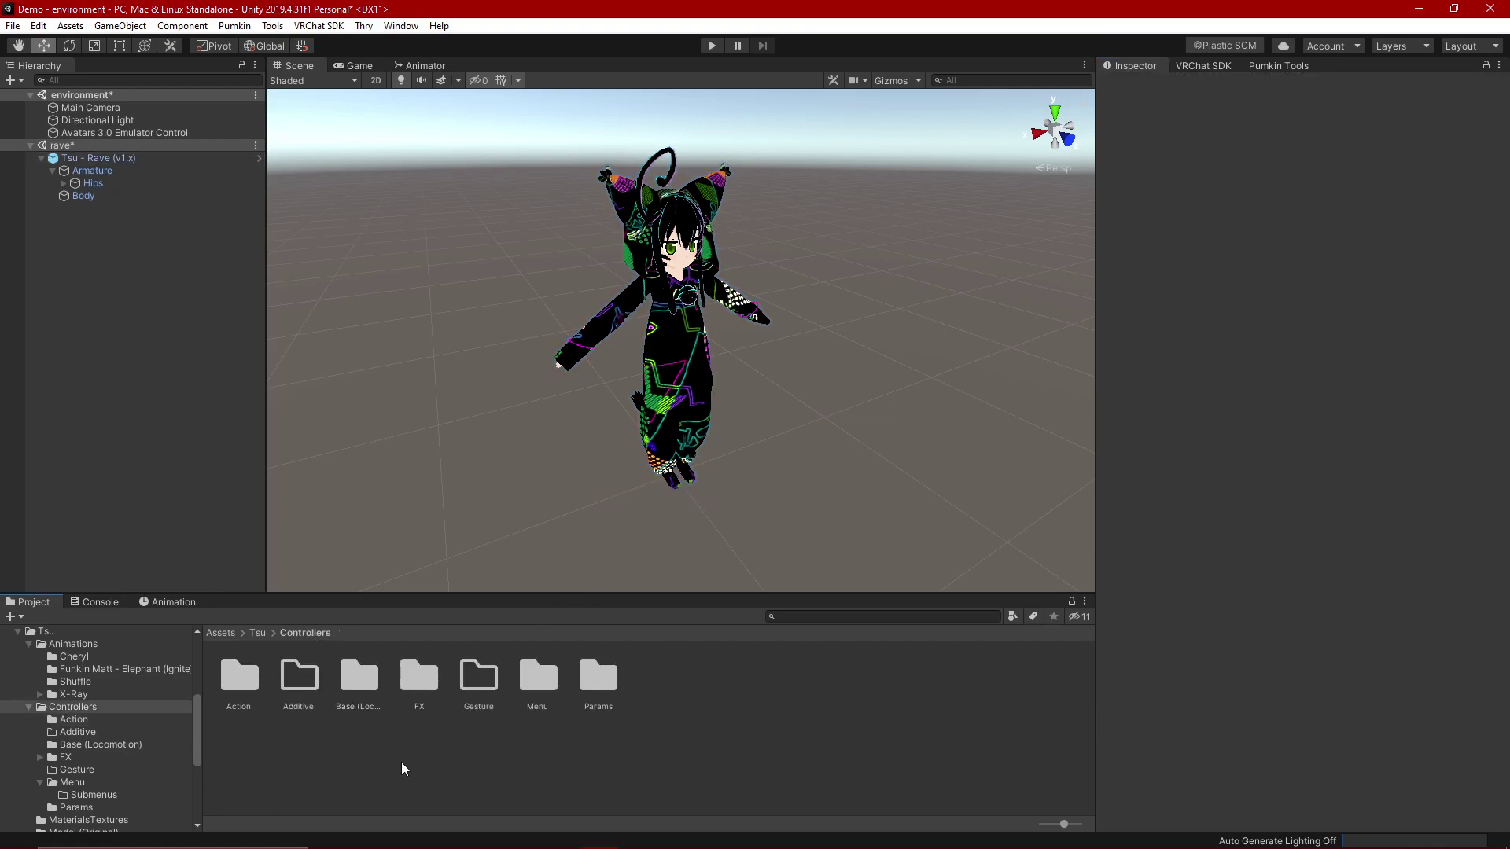
pyautogui.doubleClick(615, 683)
pyautogui.rightClick(242, 685)
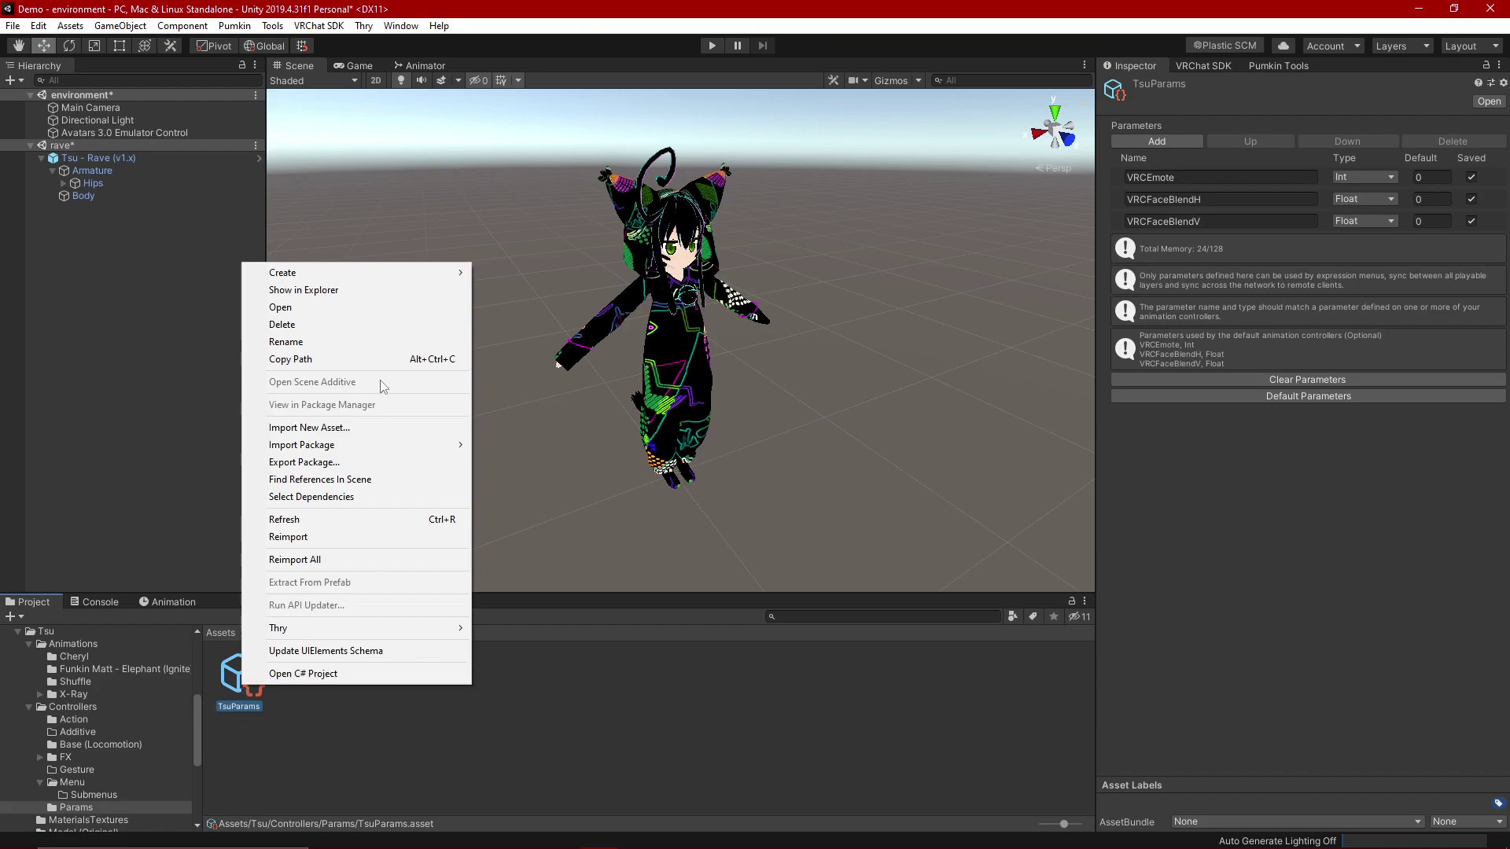
pyautogui.click(336, 320)
pyautogui.click(786, 464)
# Step: Delete the TsuMenu asset from the Tsu/Controllers/Menu folder
pyautogui.click(327, 633)
pyautogui.doubleClick(519, 674)
pyautogui.rightClick(290, 692)
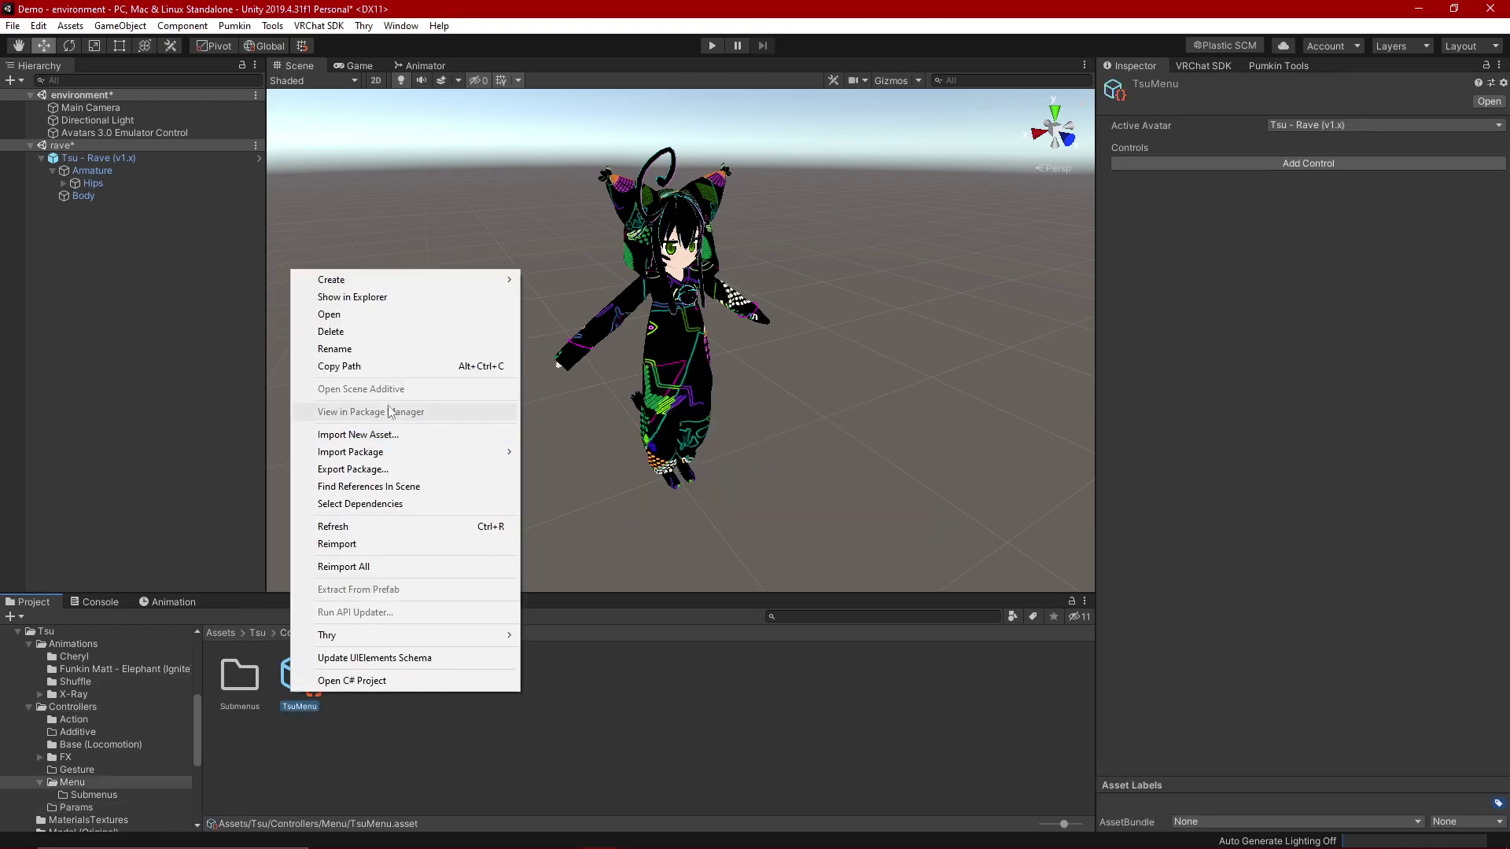
pyautogui.click(338, 327)
pyautogui.click(799, 466)
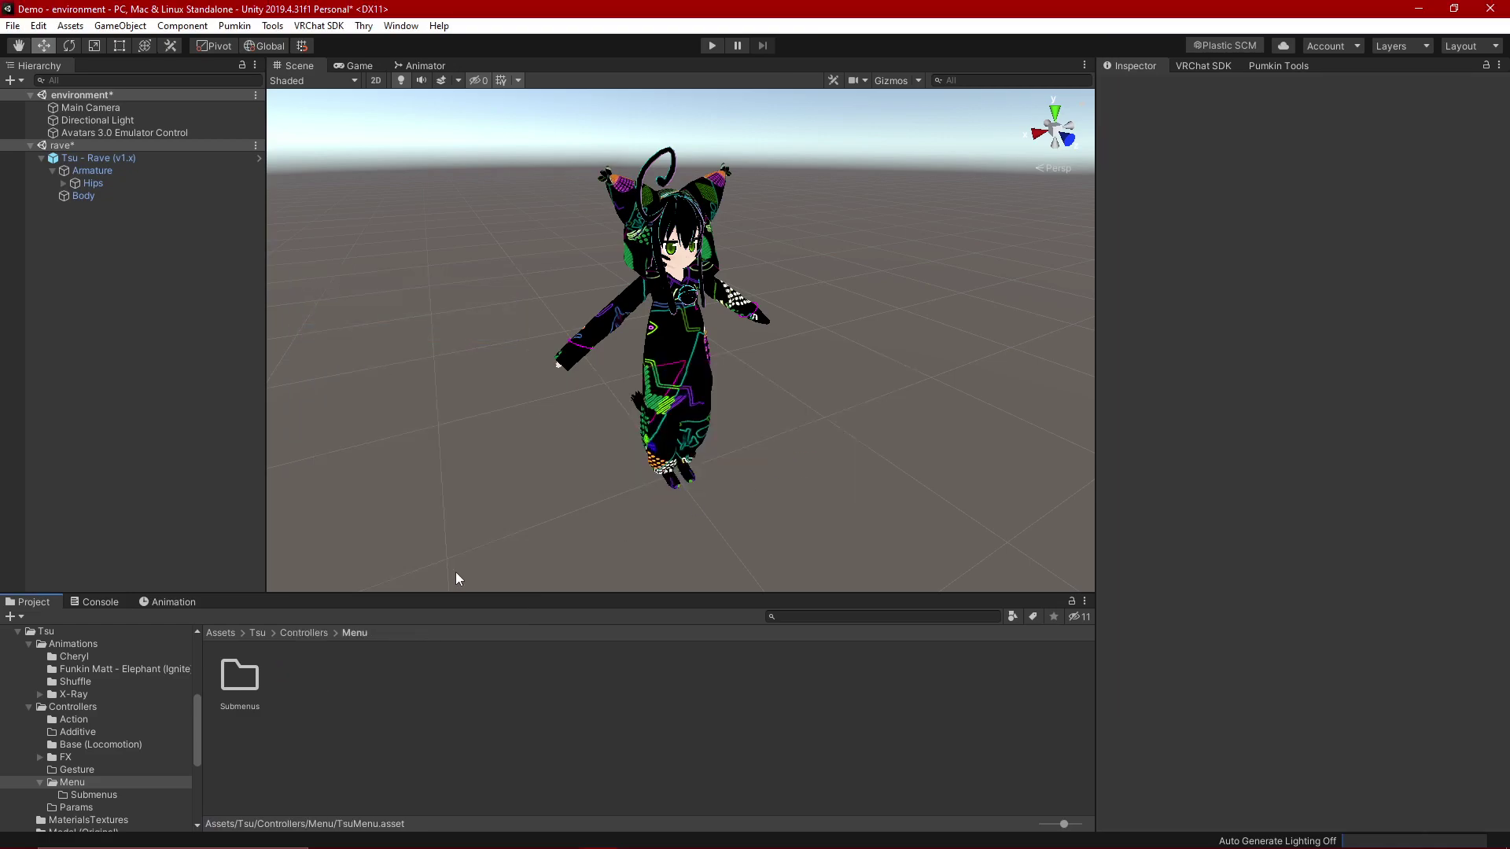
# Step: Check the Submenus folder inside Controllers/Menu and go to the Controllers/Params folder
pyautogui.doubleClick(236, 680)
pyautogui.click(355, 633)
pyautogui.click(314, 633)
pyautogui.click(505, 731)
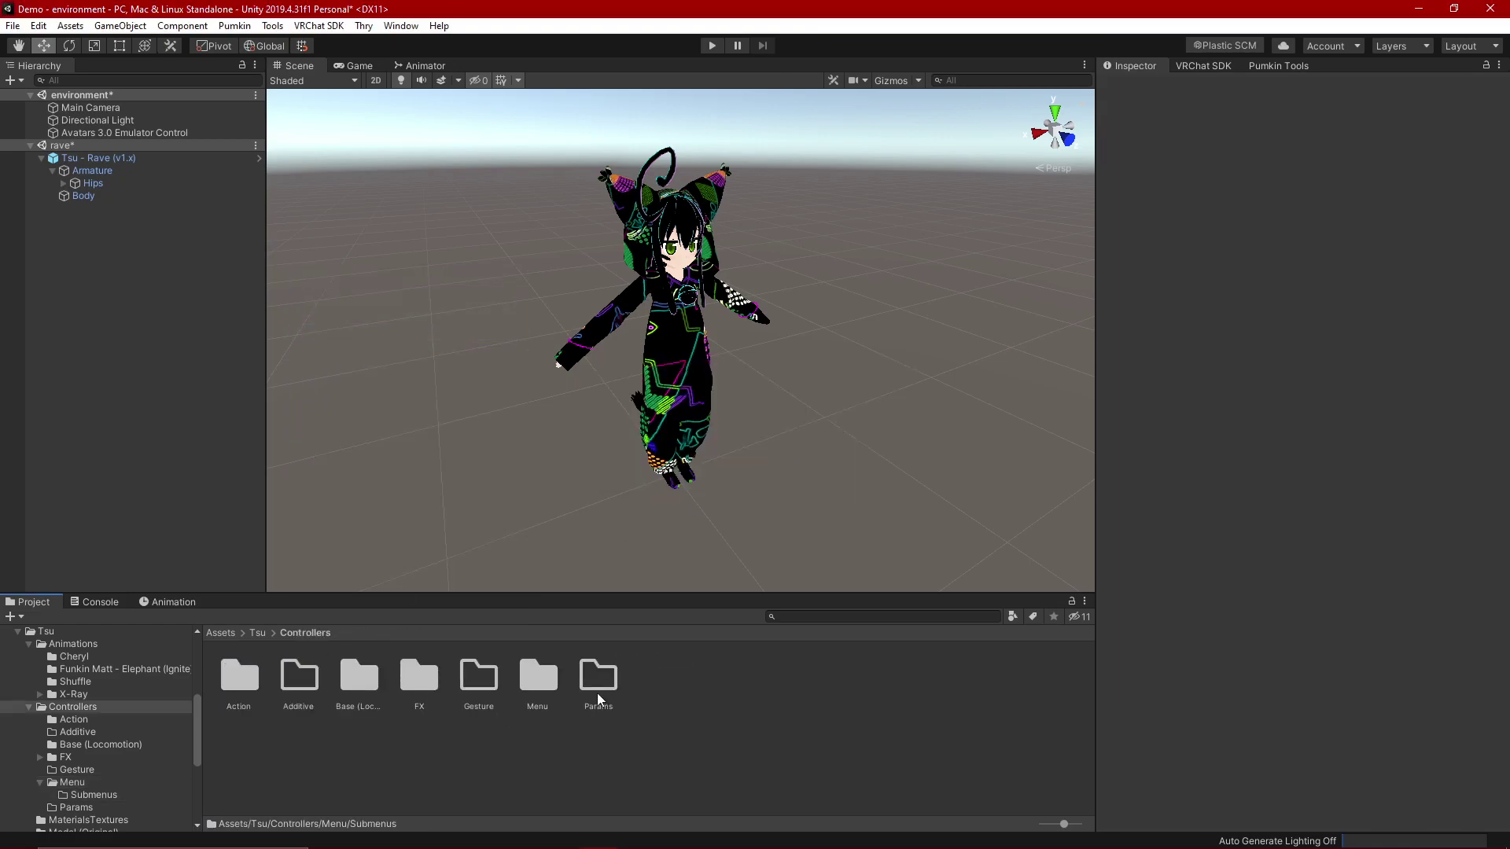
pyautogui.doubleClick(599, 680)
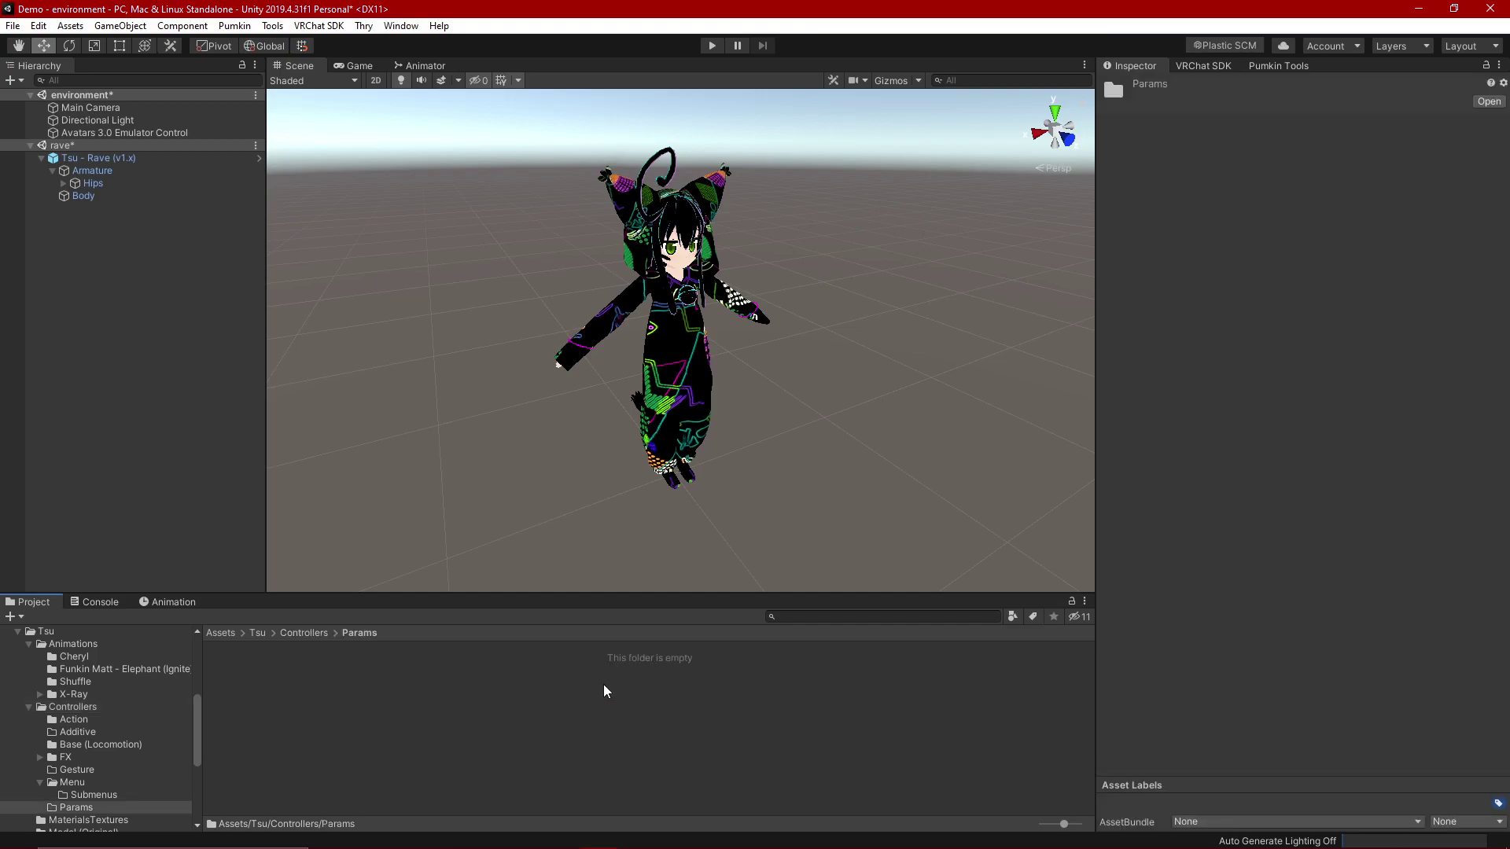
pyautogui.click(503, 725)
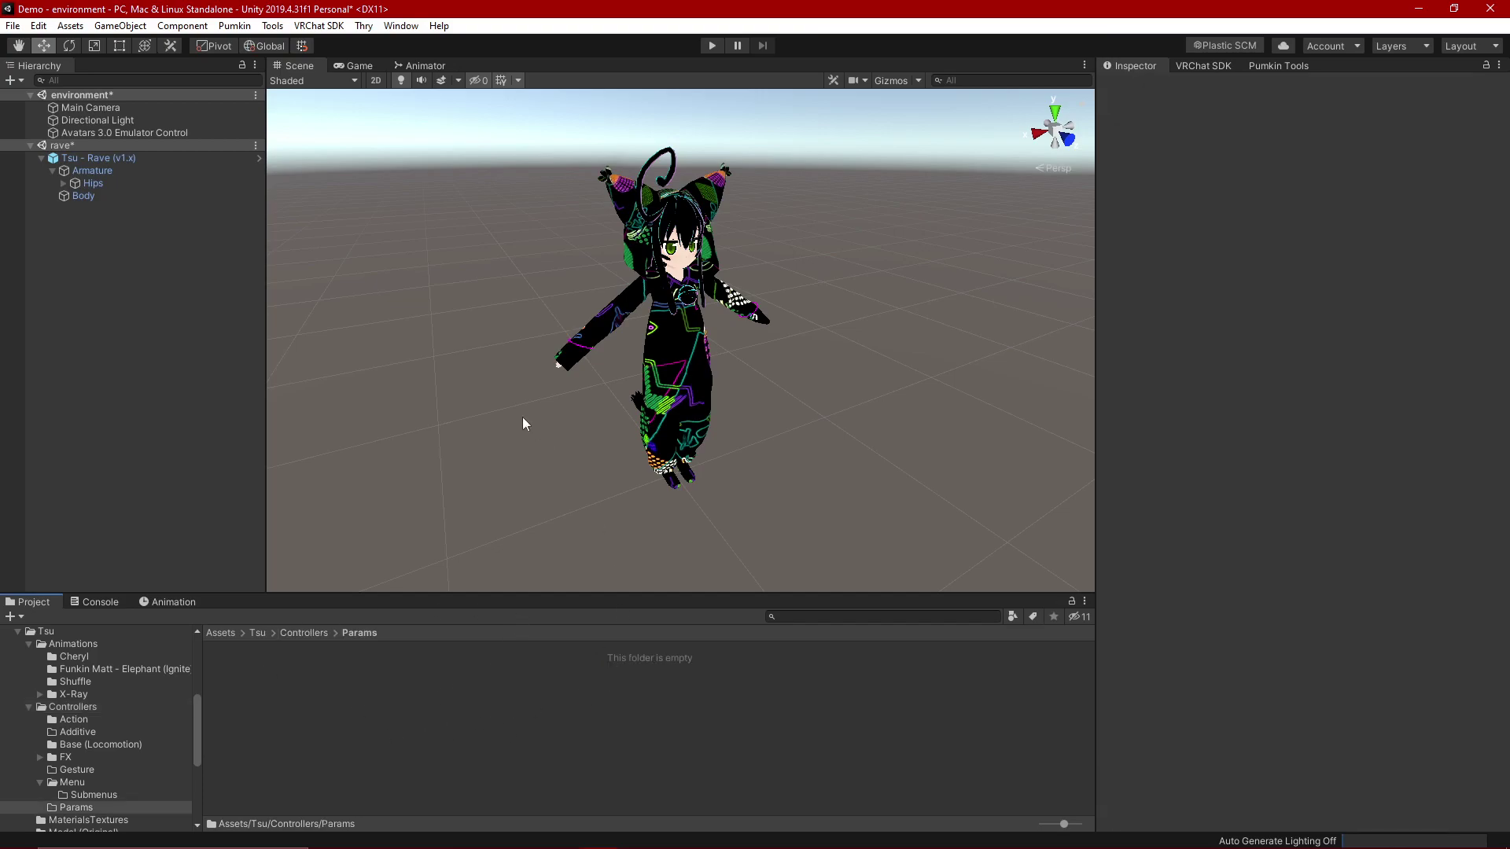
pyautogui.rightClick(353, 699)
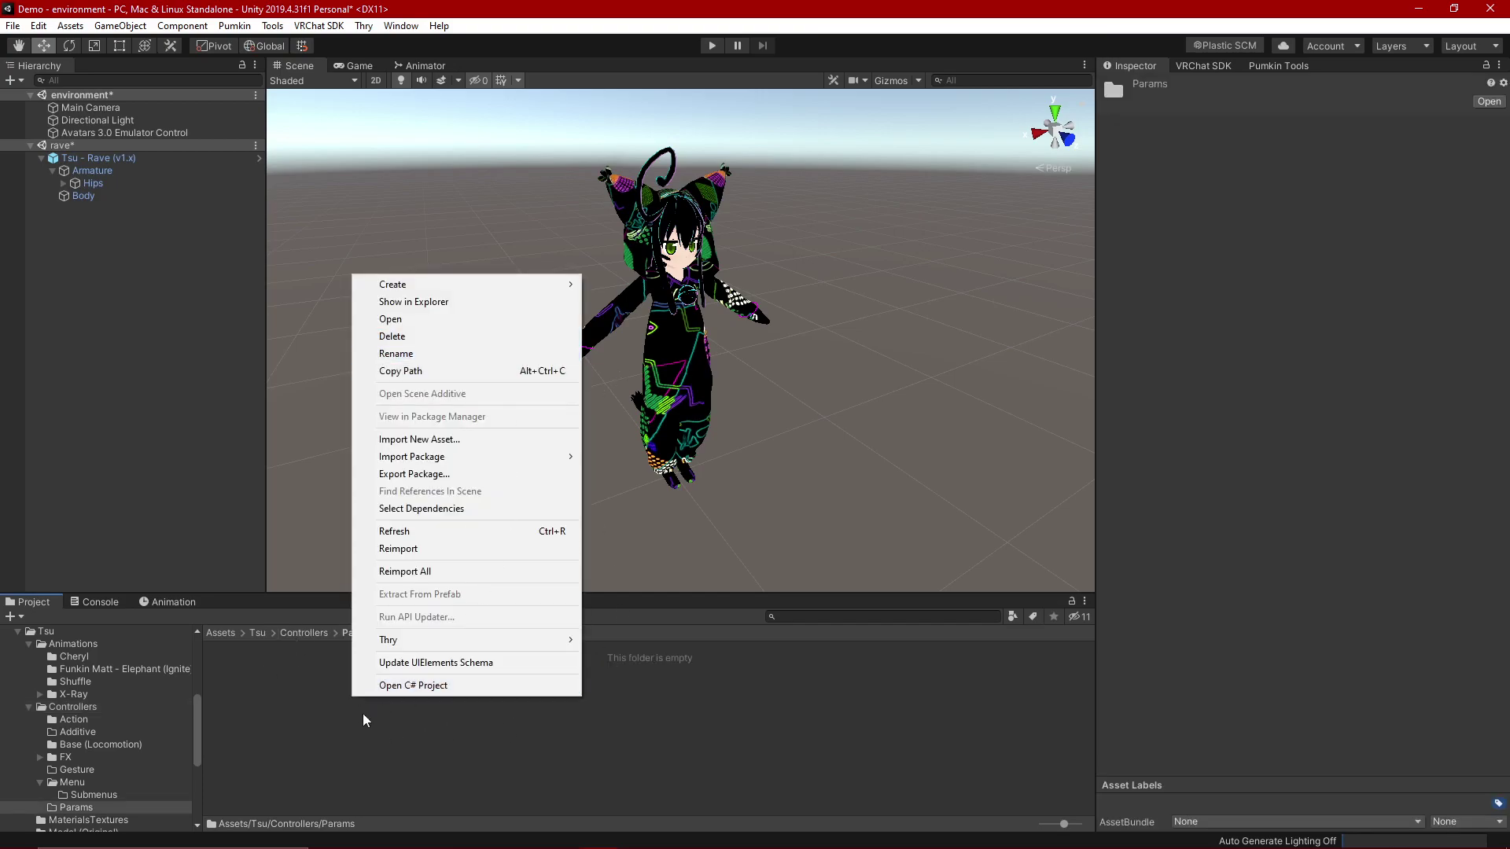
pyautogui.press('Escape')
pyautogui.keyDown('alt'); pyautogui.moveTo(559, 438); pyautogui.dragTo(612, 306); pyautogui.keyUp('alt')
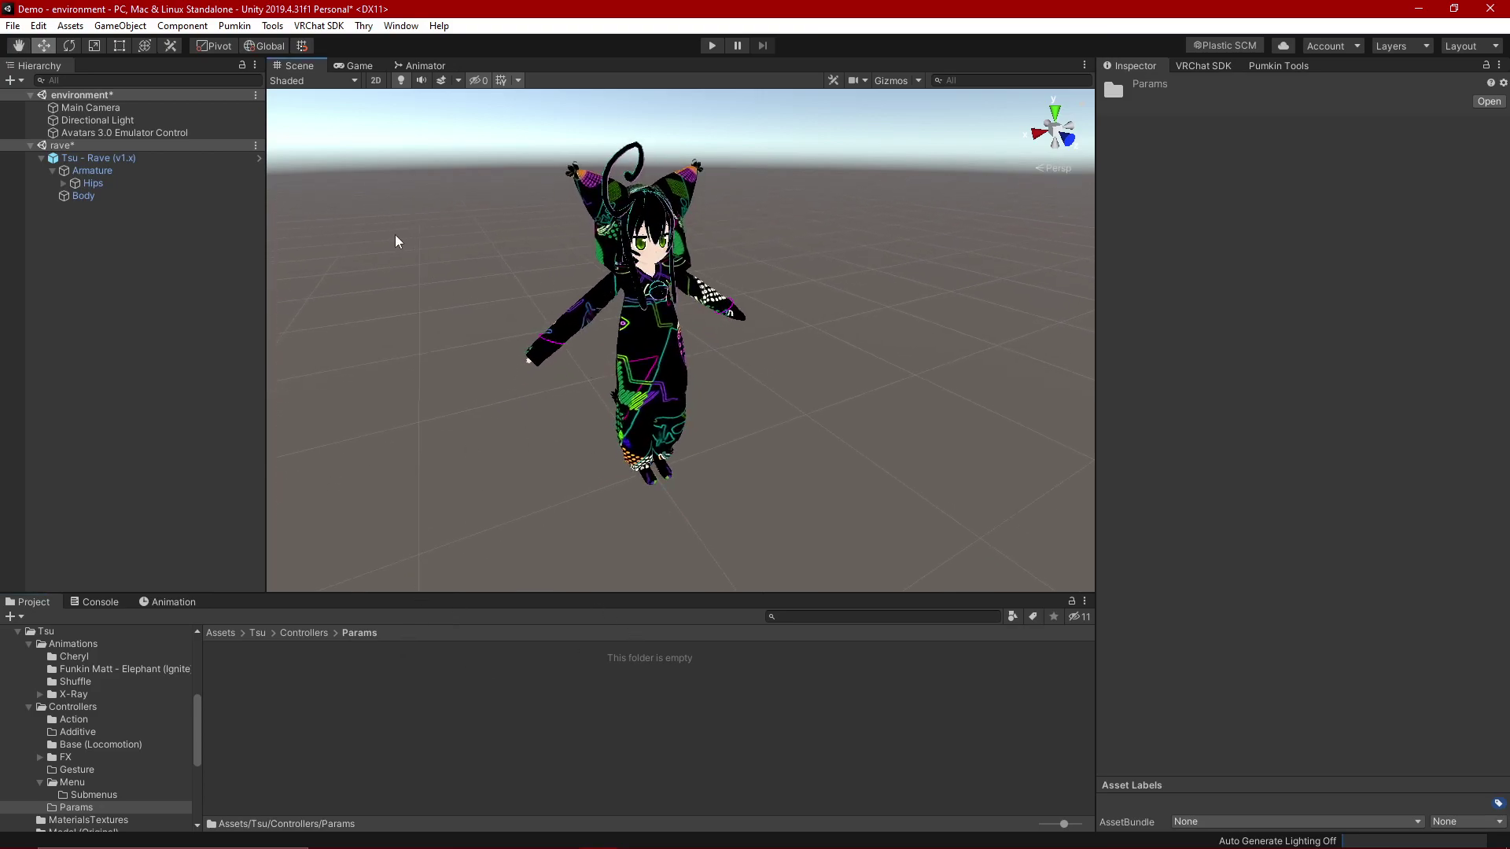
# Step: Create a VRChat Expression Parameters asset named Params in the Controllers/Params folder
pyautogui.click(387, 675)
pyautogui.rightClick(388, 676)
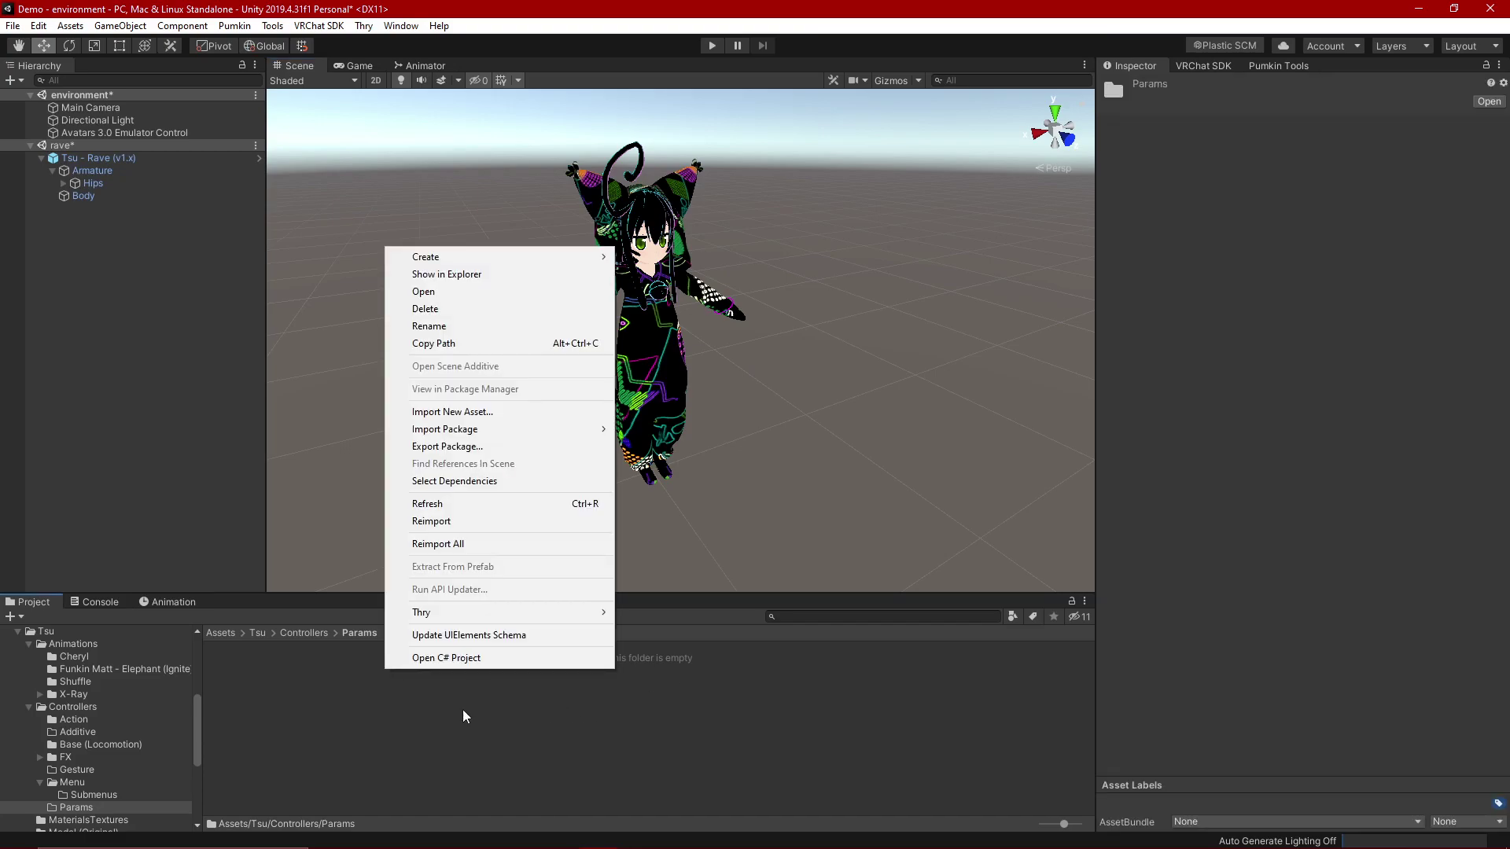
pyautogui.moveTo(562, 267)
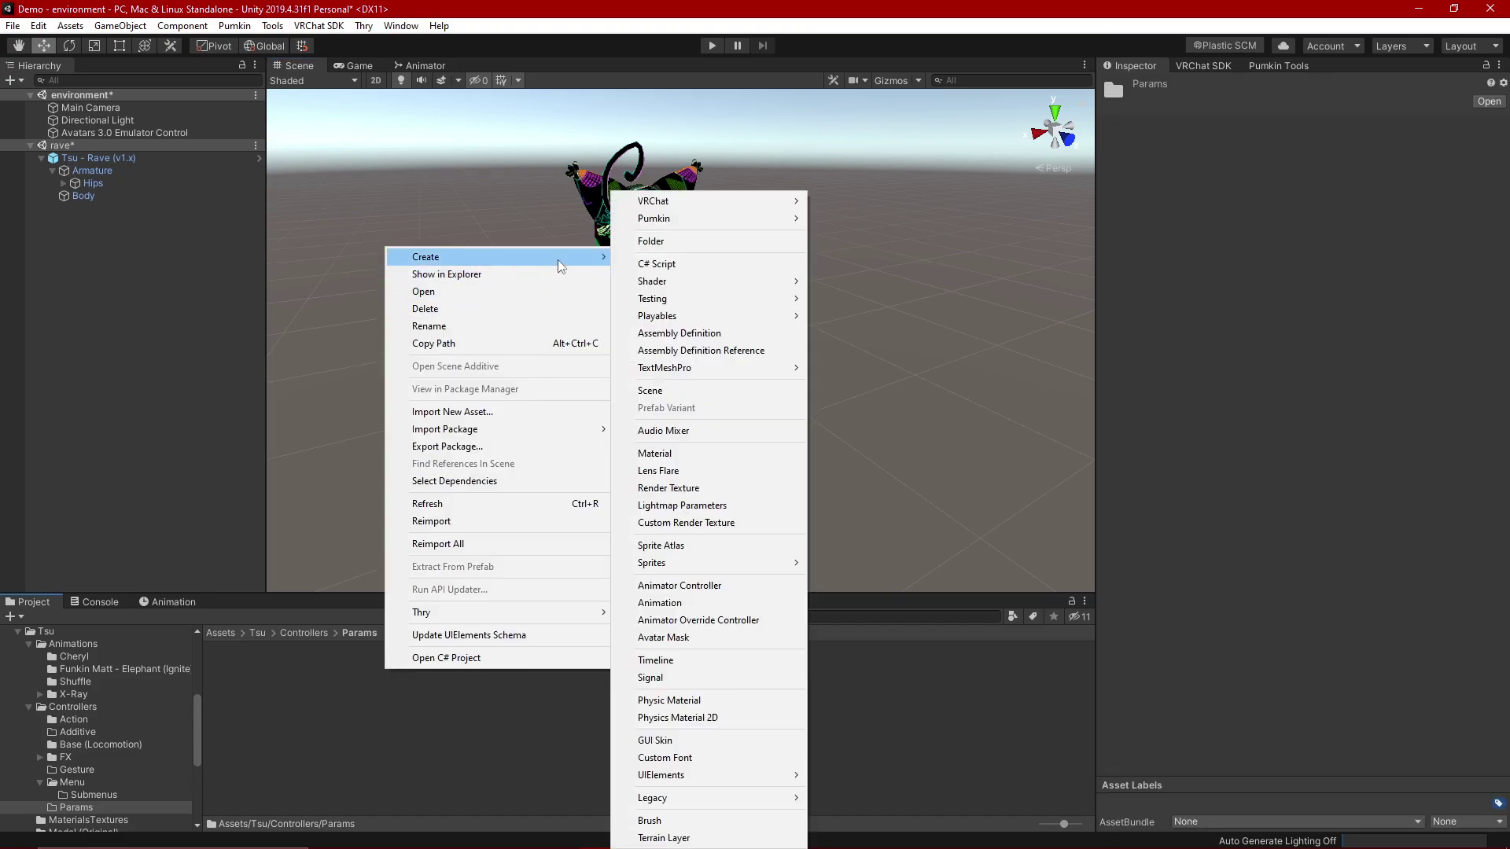
pyautogui.moveTo(756, 201)
pyautogui.moveTo(869, 208)
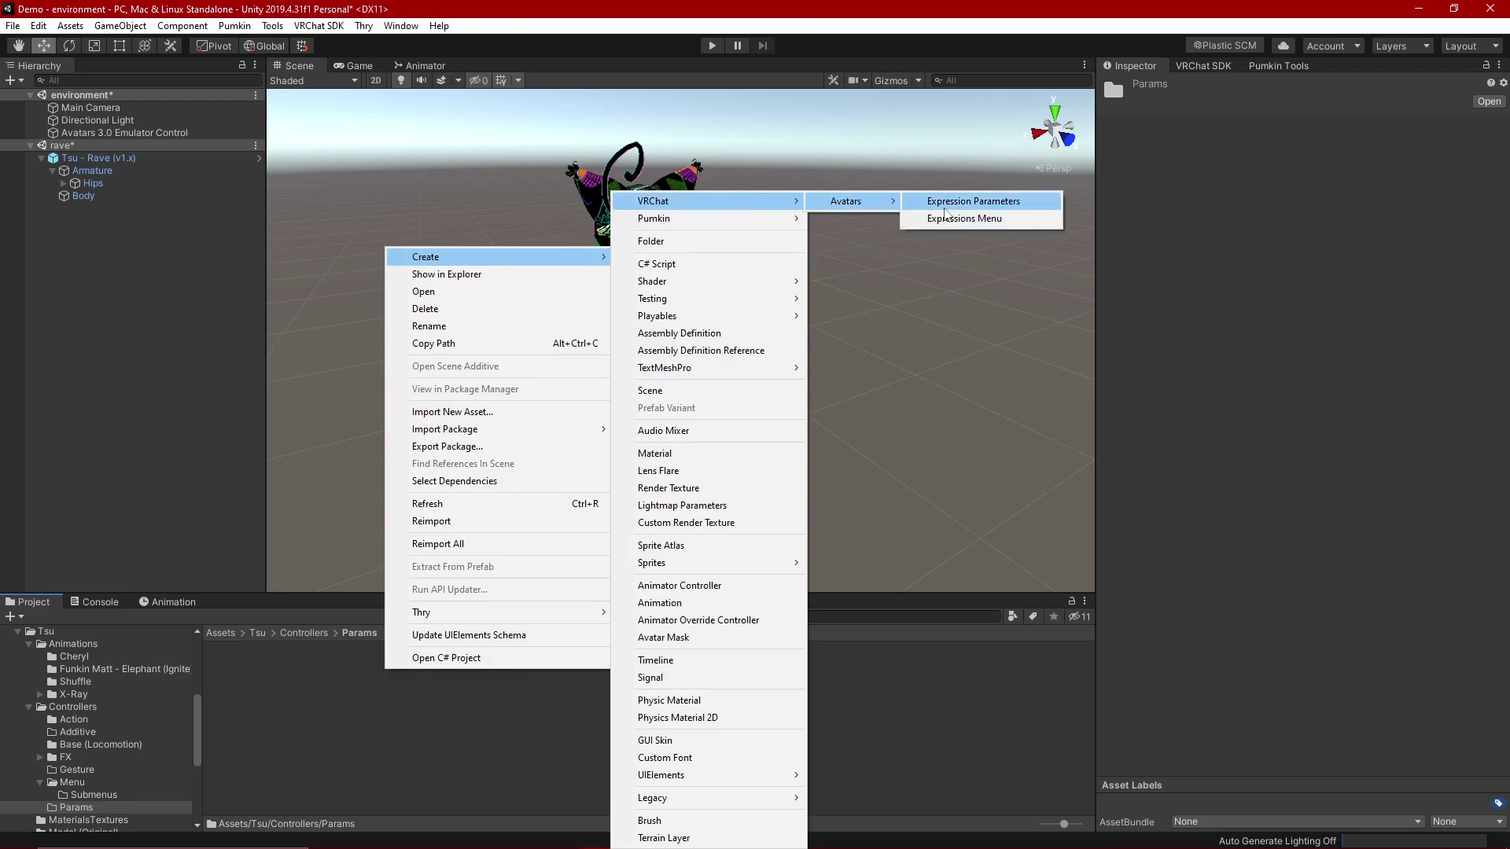
pyautogui.click(954, 203)
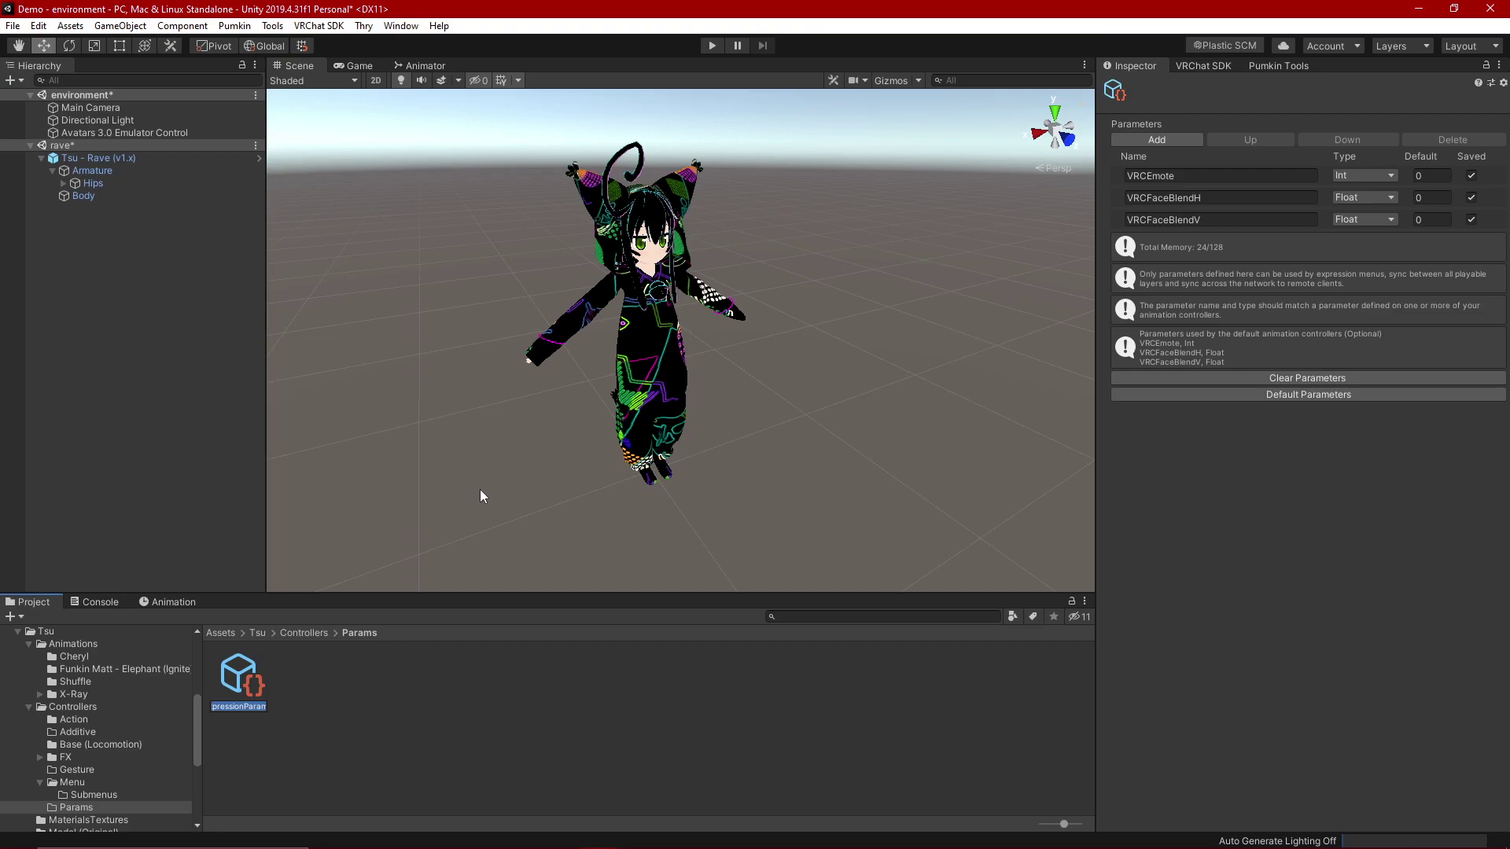
pyautogui.press('BackSpace')
pyautogui.write('Params')
pyautogui.press('Return')
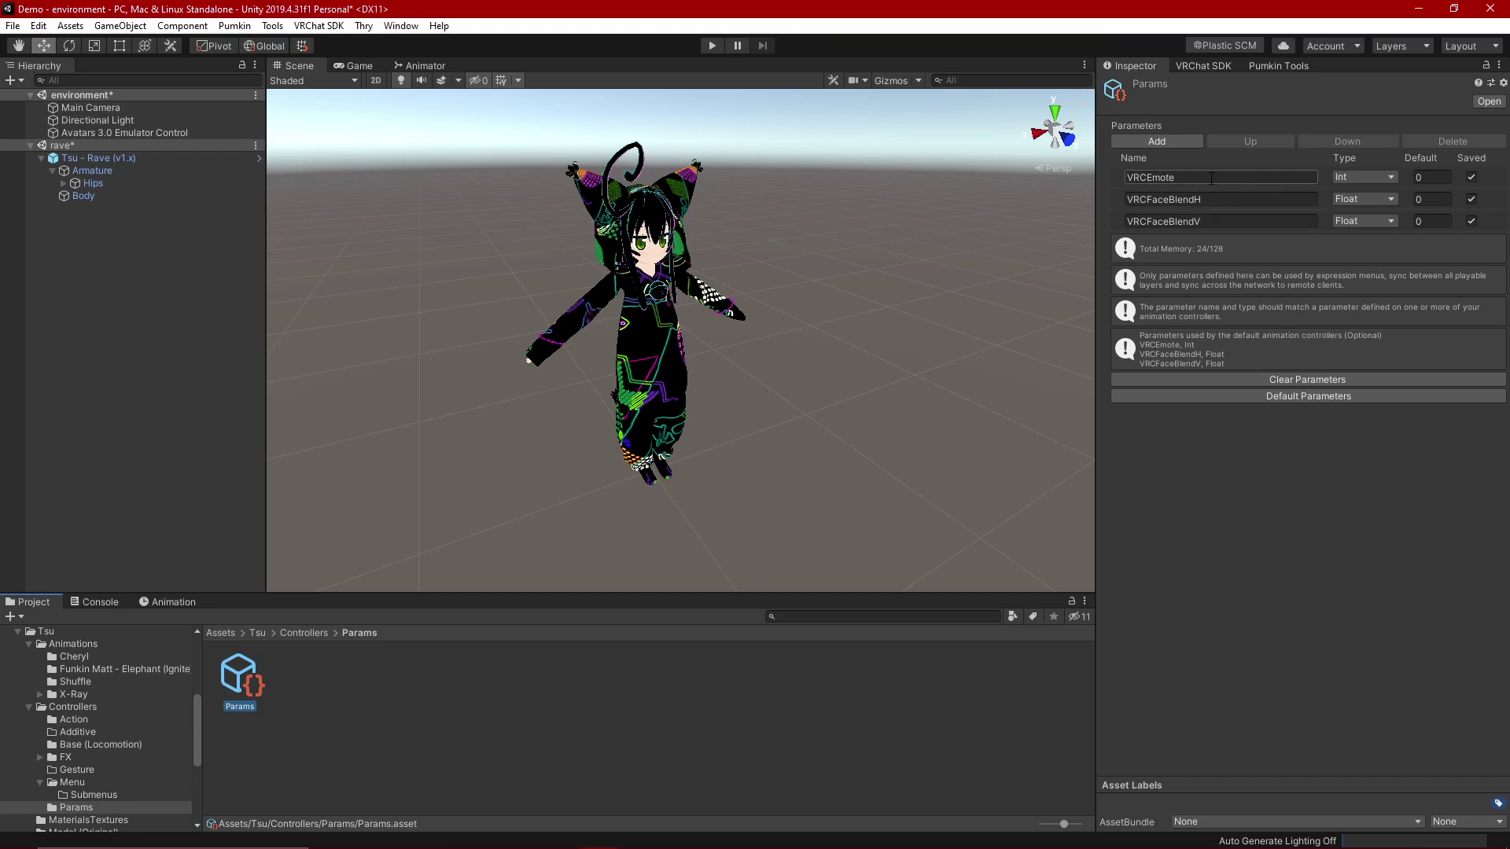
pyautogui.click(1419, 178)
pyautogui.click(314, 660)
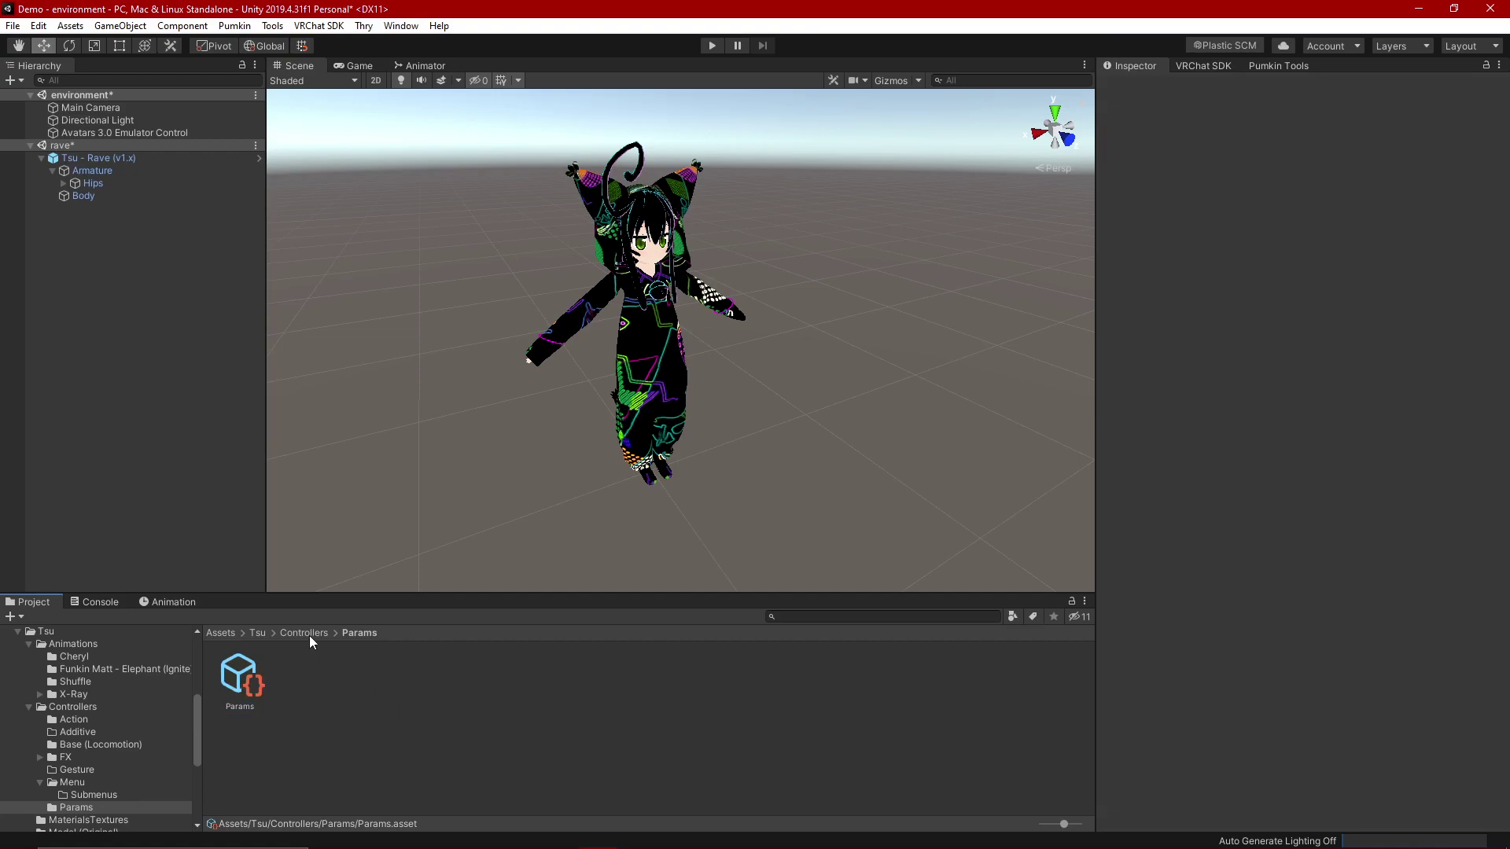
# Step: Create a VRChat Expressions Menu asset named Menu in the Controllers/Menu folder
pyautogui.click(322, 636)
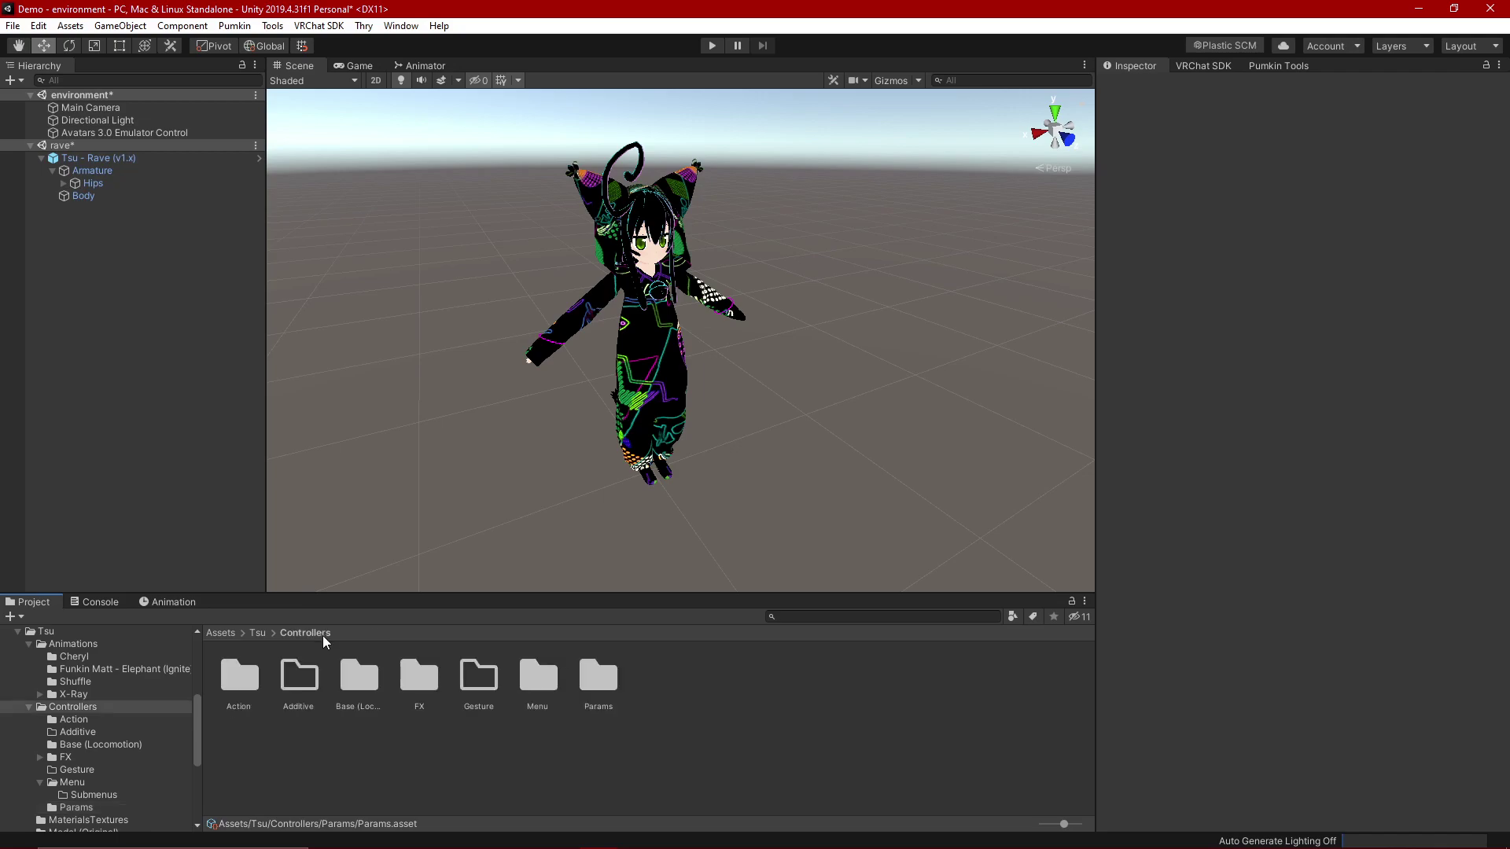
pyautogui.doubleClick(539, 692)
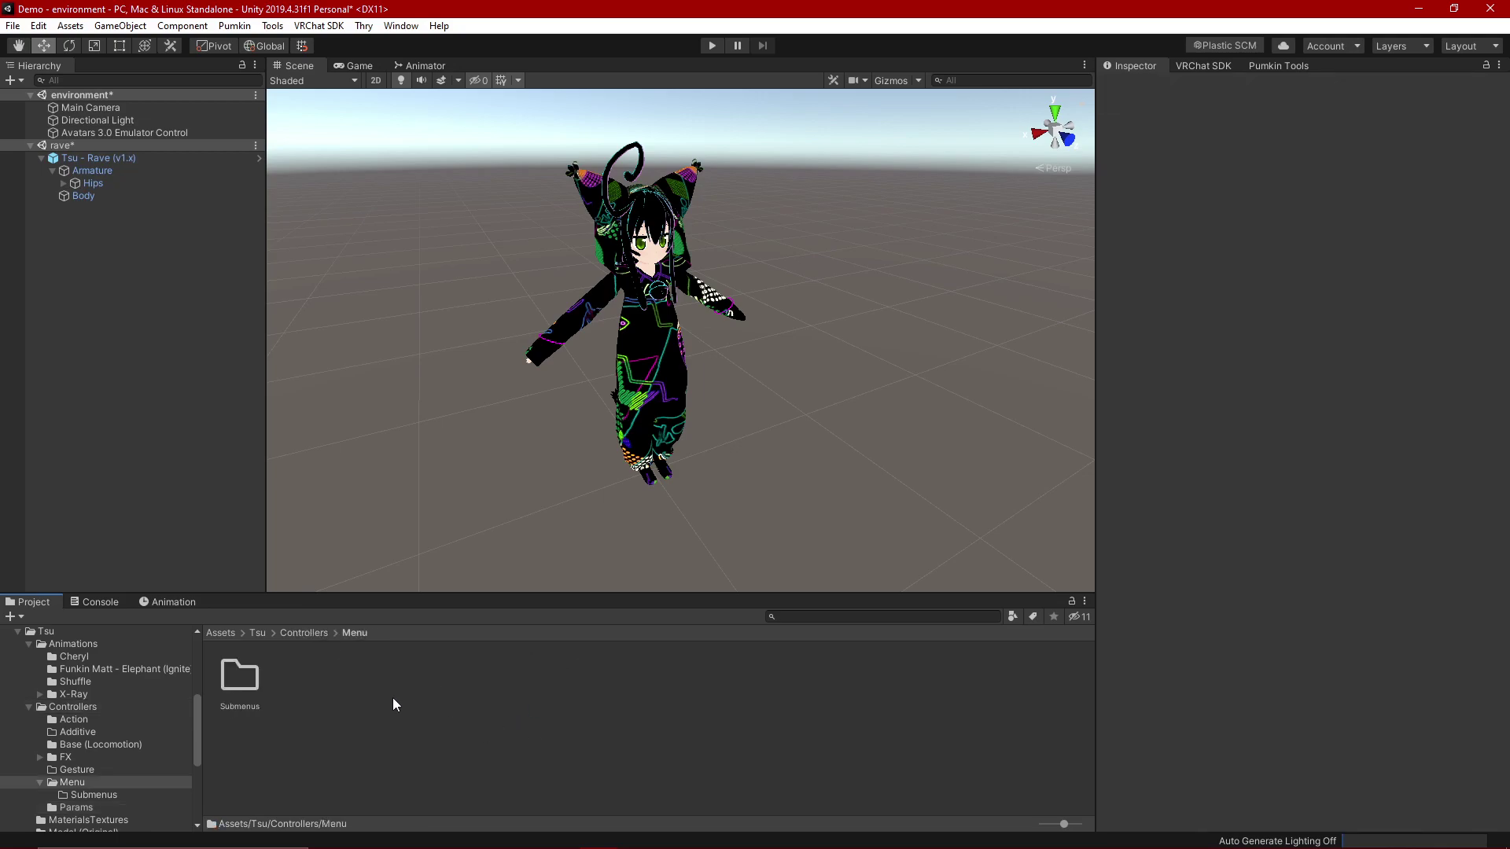
pyautogui.rightClick(405, 687)
pyautogui.moveTo(582, 282)
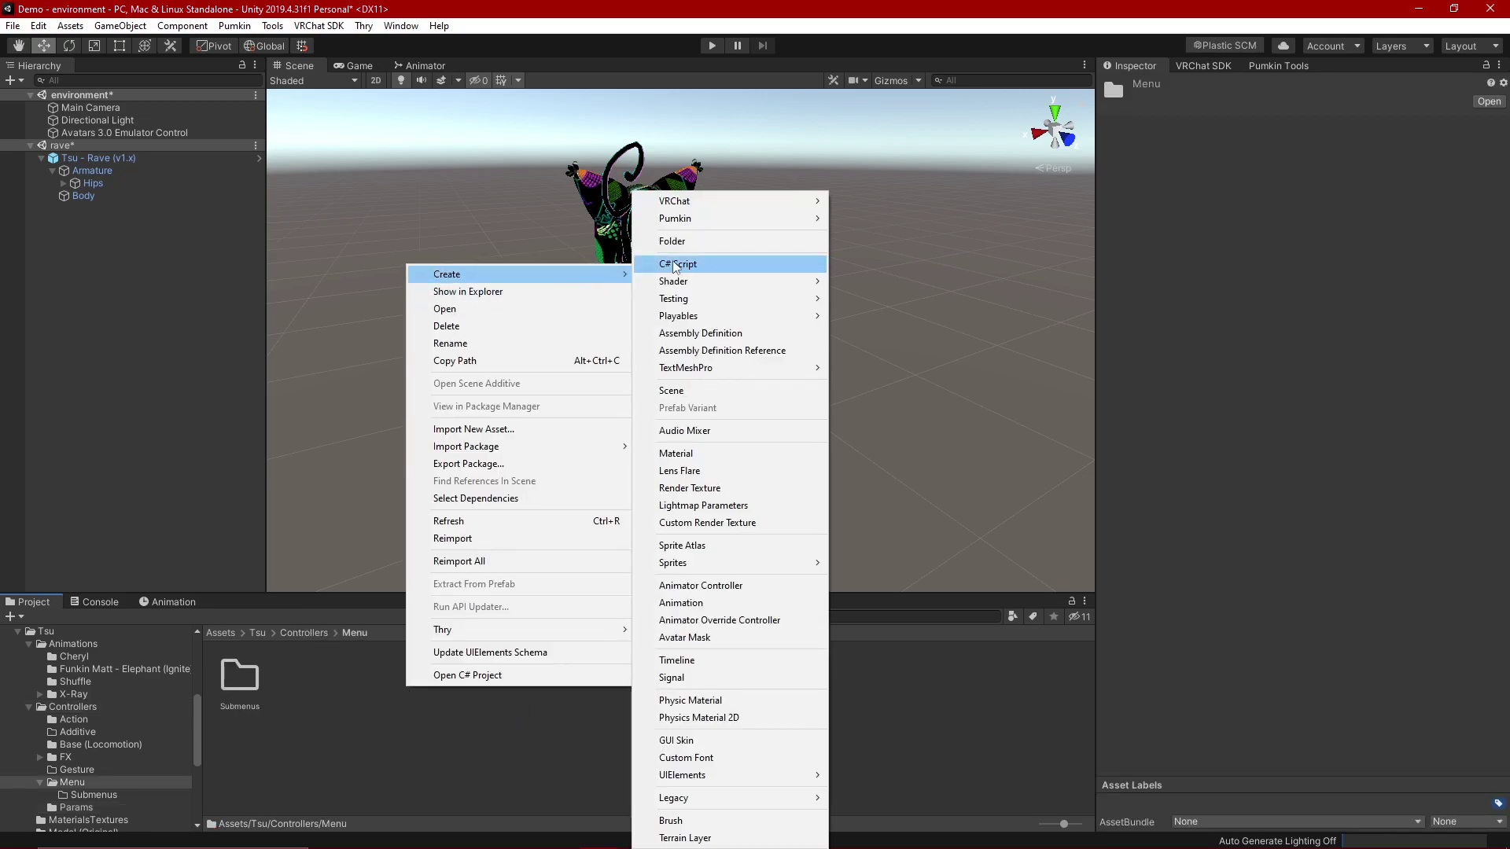
pyautogui.moveTo(754, 202)
pyautogui.moveTo(892, 212)
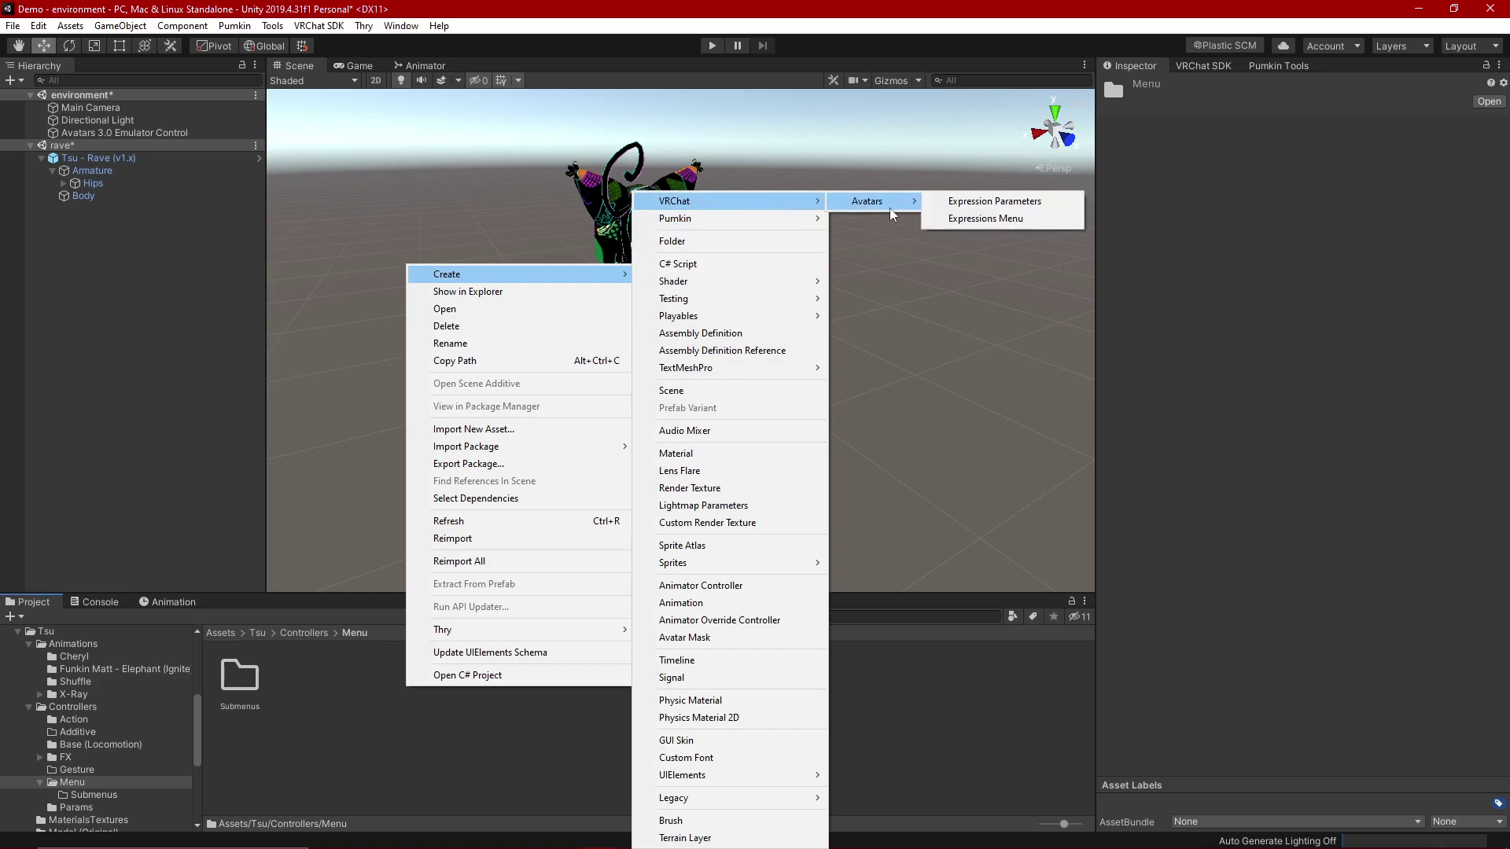
pyautogui.click(953, 219)
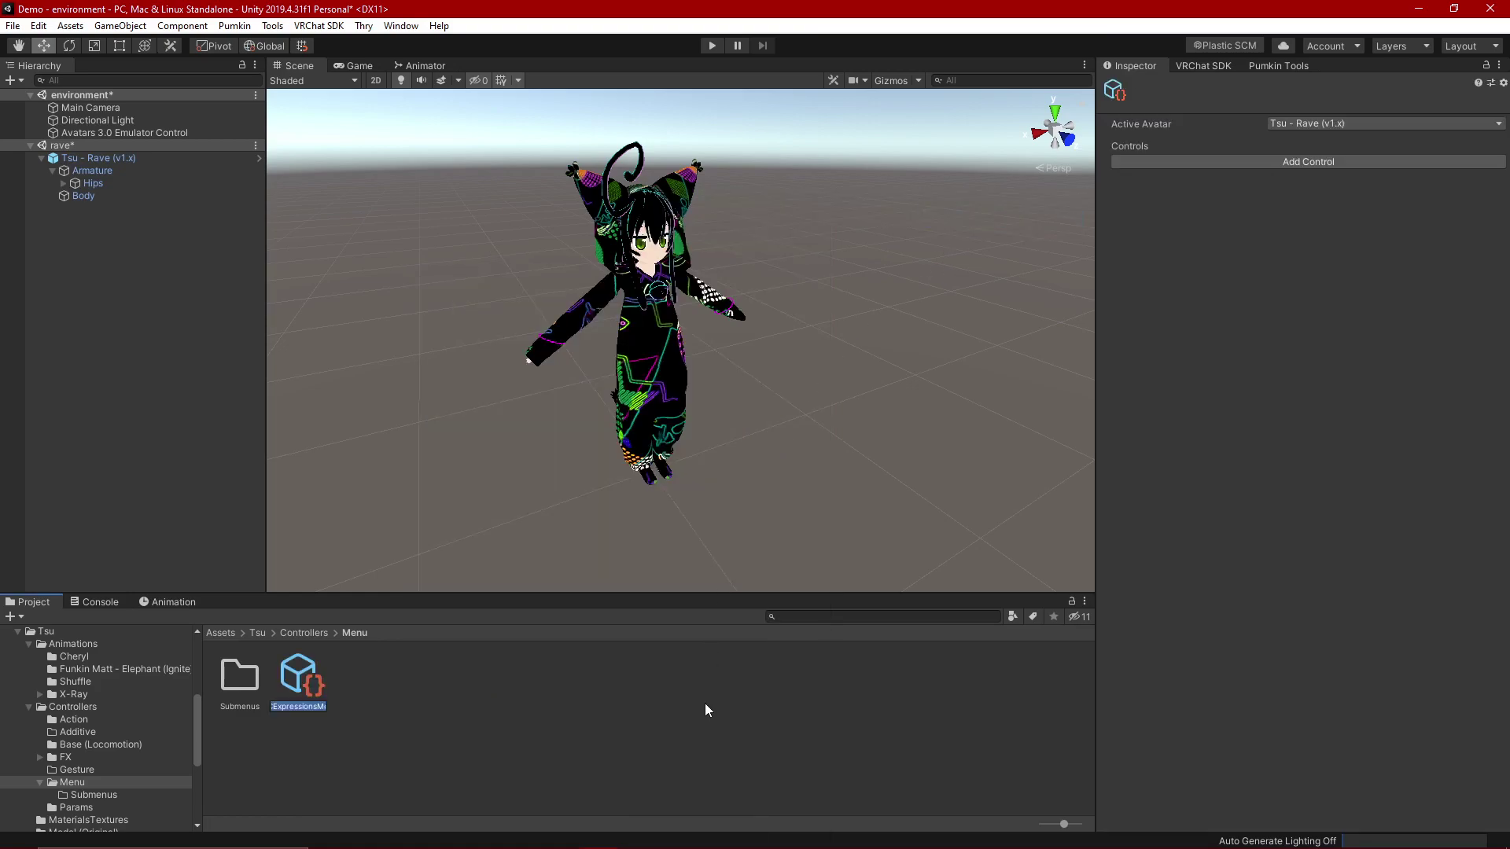
pyautogui.write('Menu')
pyautogui.press('Return')
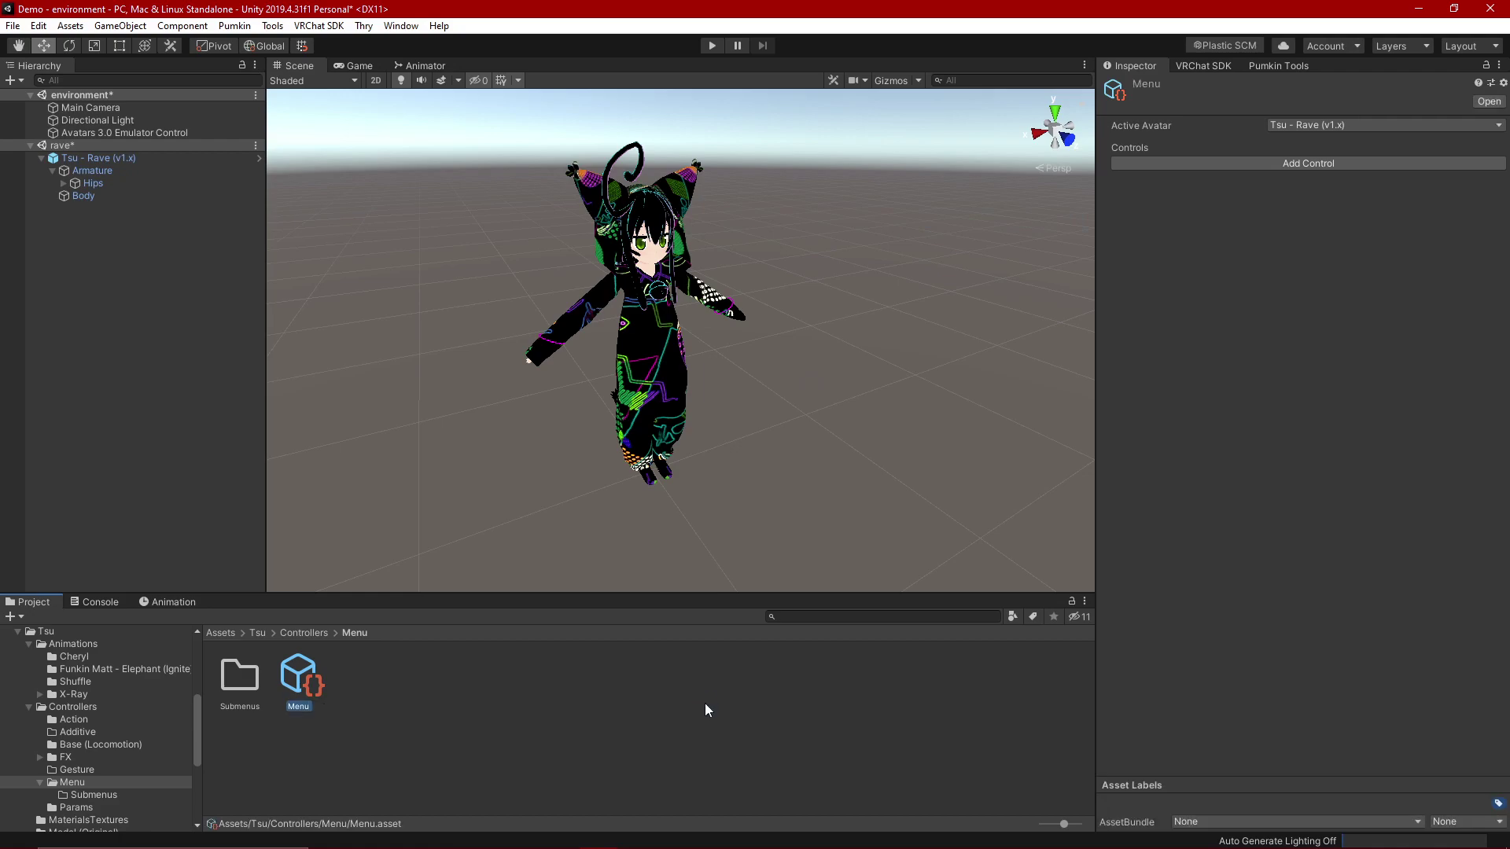
pyautogui.click(703, 702)
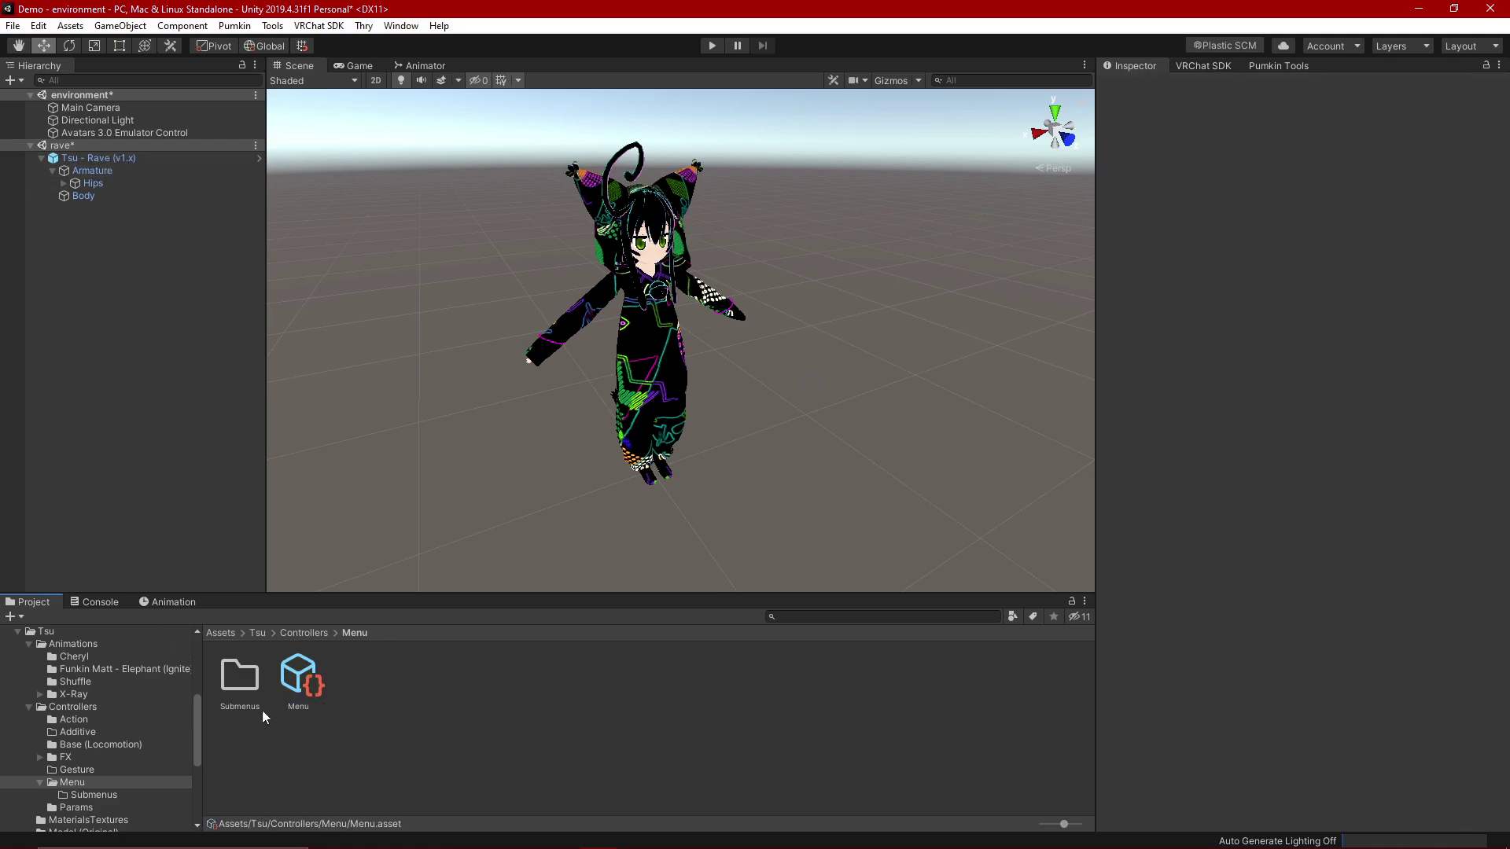
# Step: Rename the new Menu asset to TsuMenu
pyautogui.click(290, 683)
pyautogui.rightClick(289, 683)
pyautogui.click(385, 343)
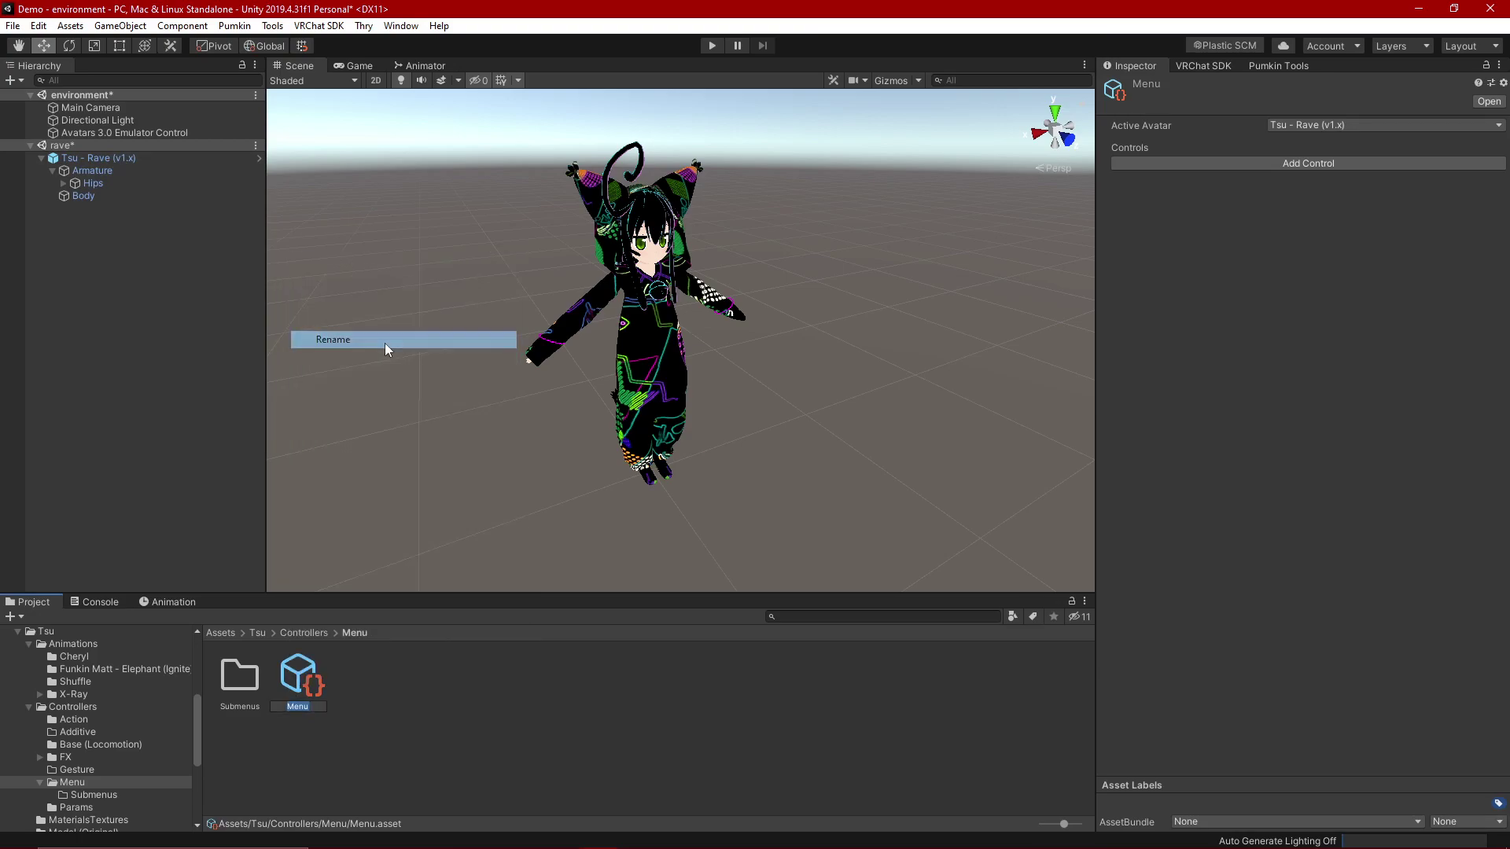
pyautogui.press('Home')
pyautogui.write('Tsu')
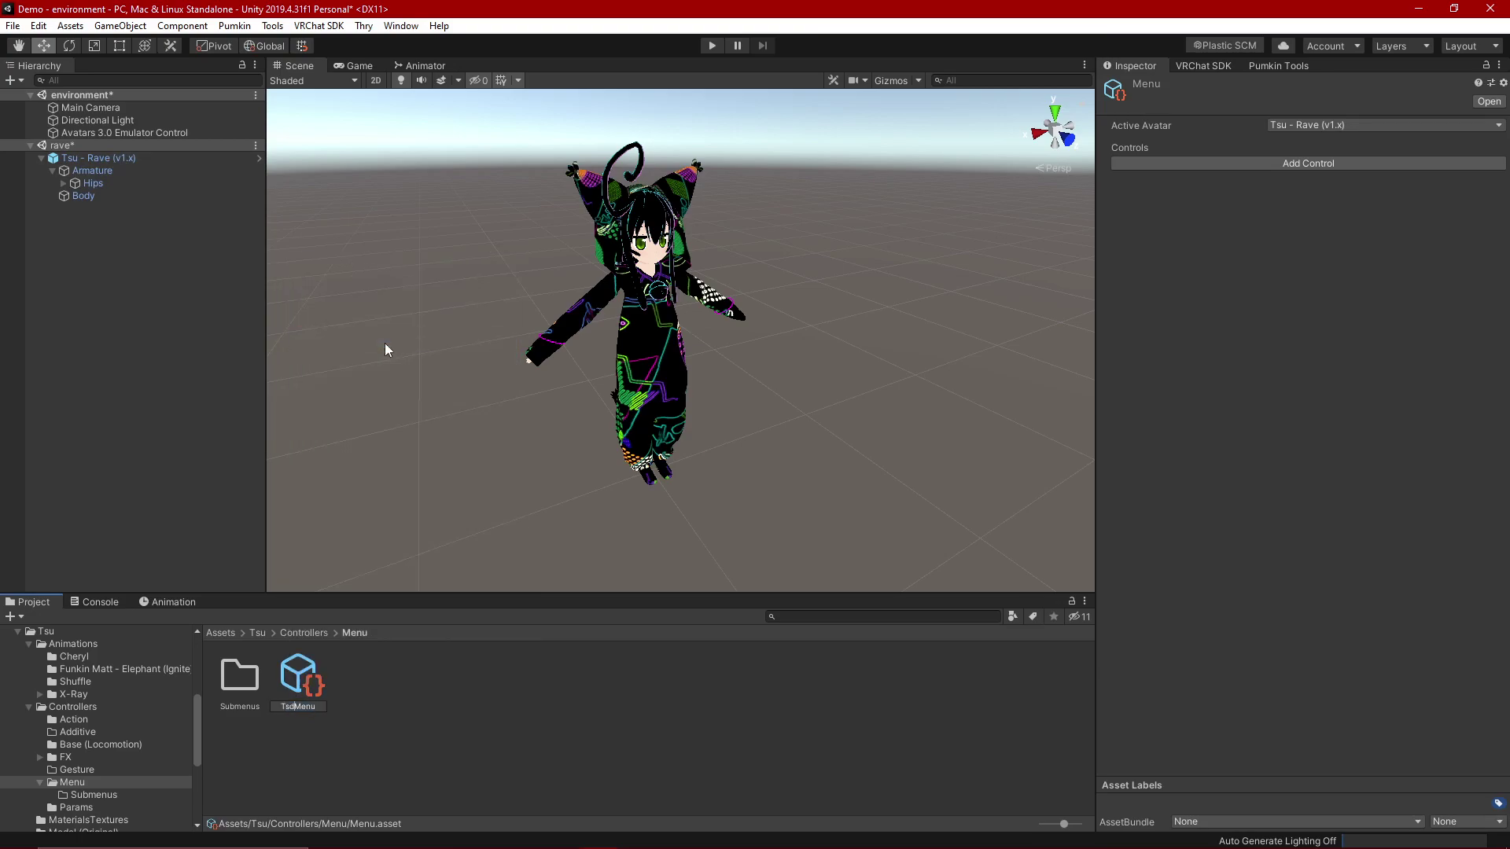
pyautogui.press('Return')
pyautogui.click(847, 499)
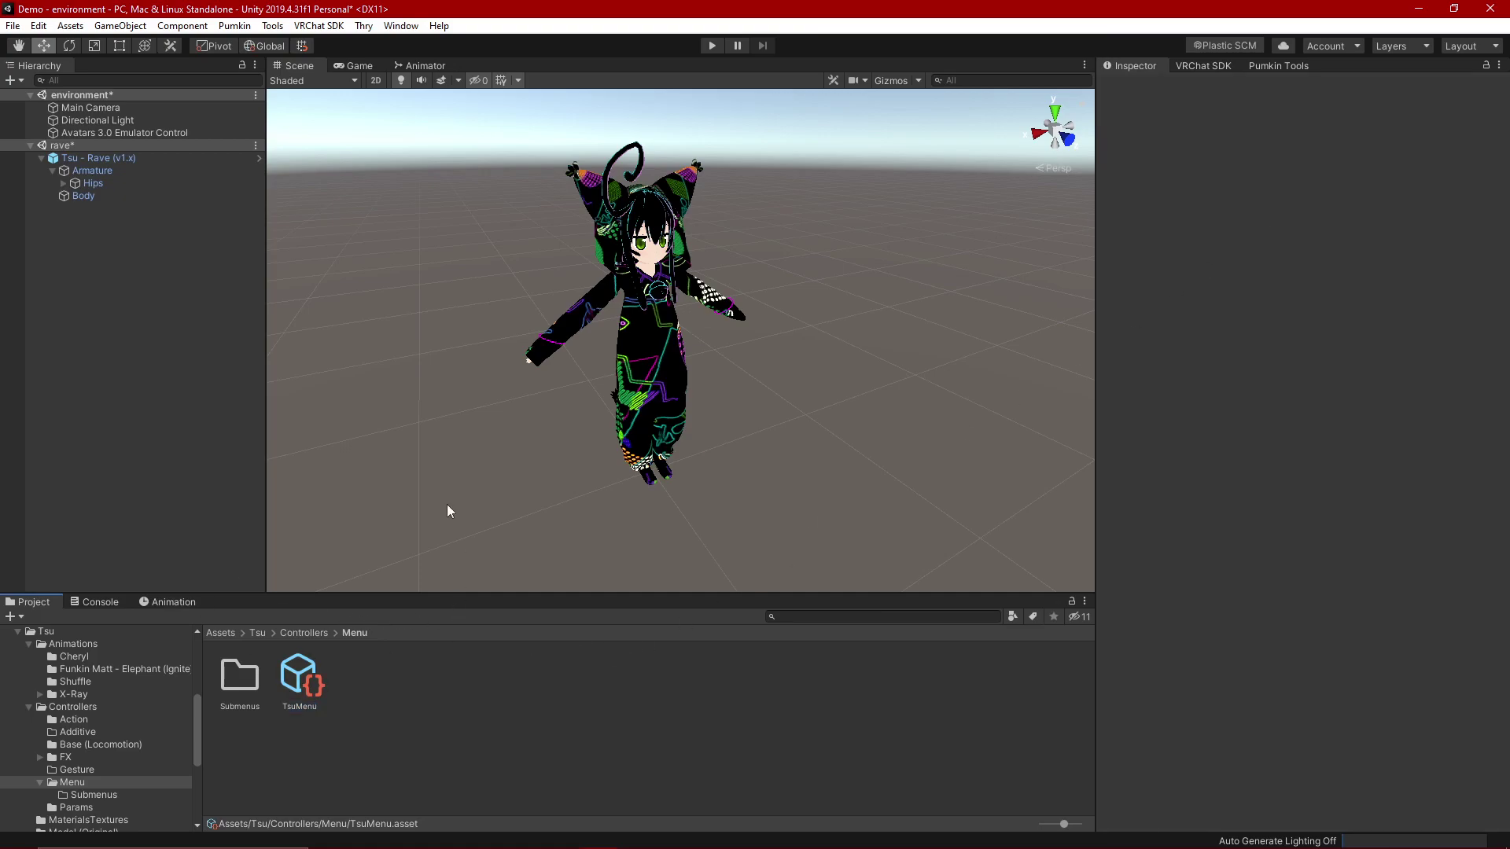
# Step: Reset the Tsu - Rave (v1.x) avatar descriptor's Expressions to default and enable customizing them again
pyautogui.click(158, 157)
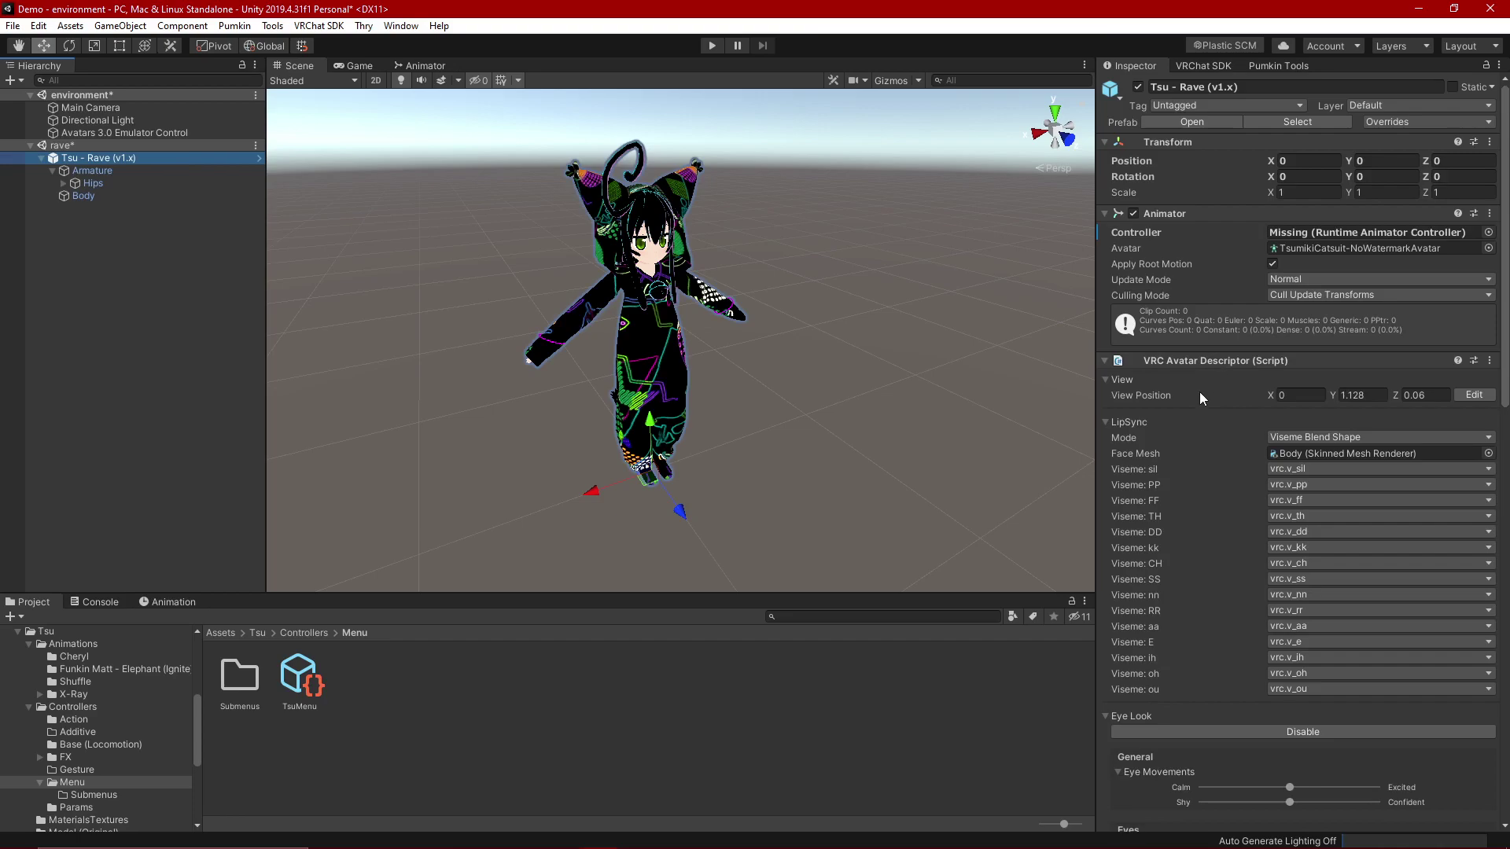
pyautogui.scroll(-15, 1200, 391)
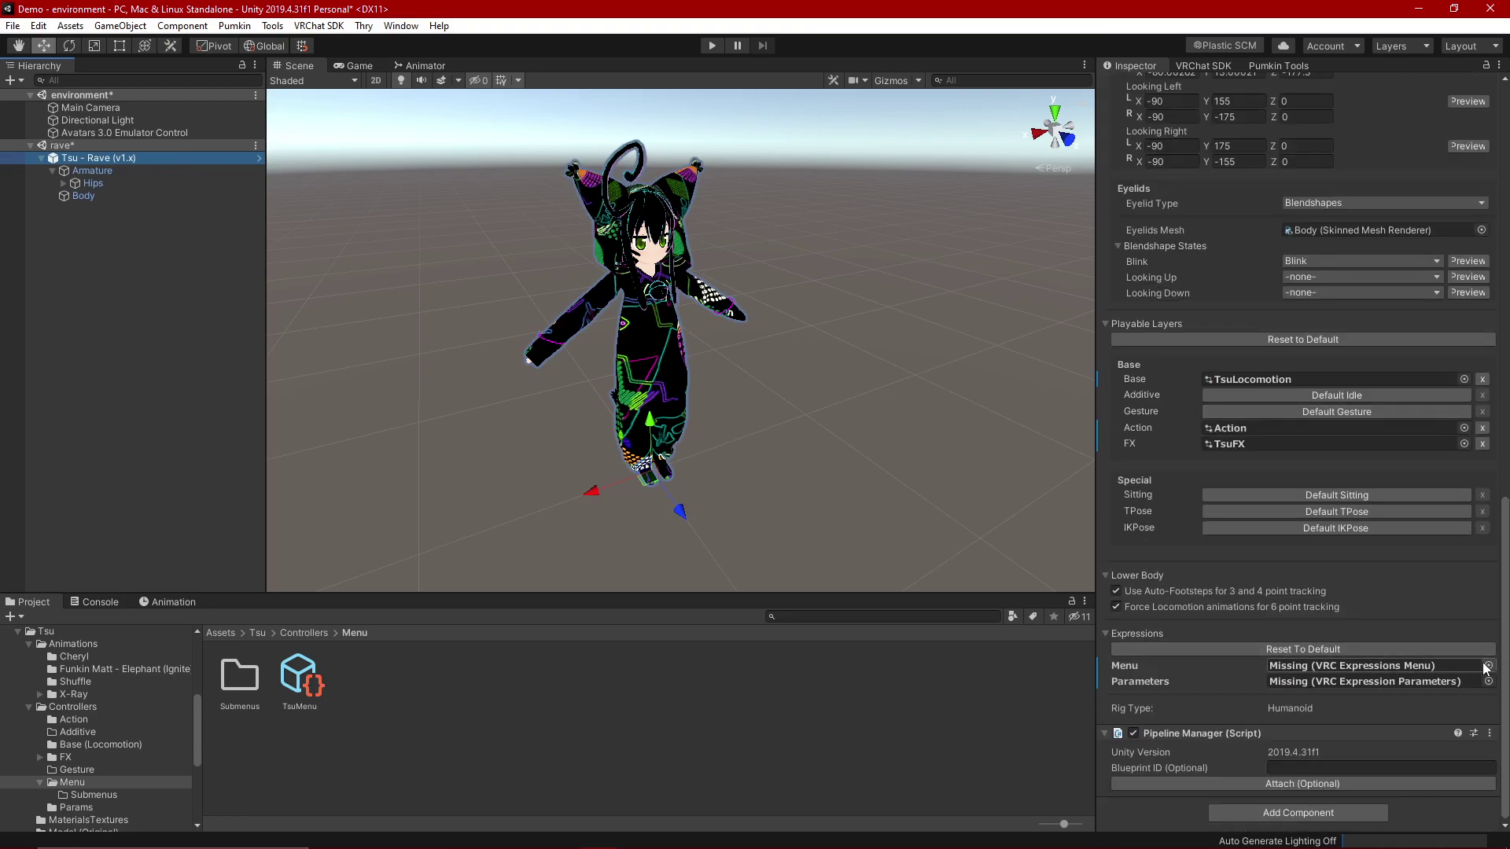
pyautogui.click(1392, 650)
pyautogui.click(801, 463)
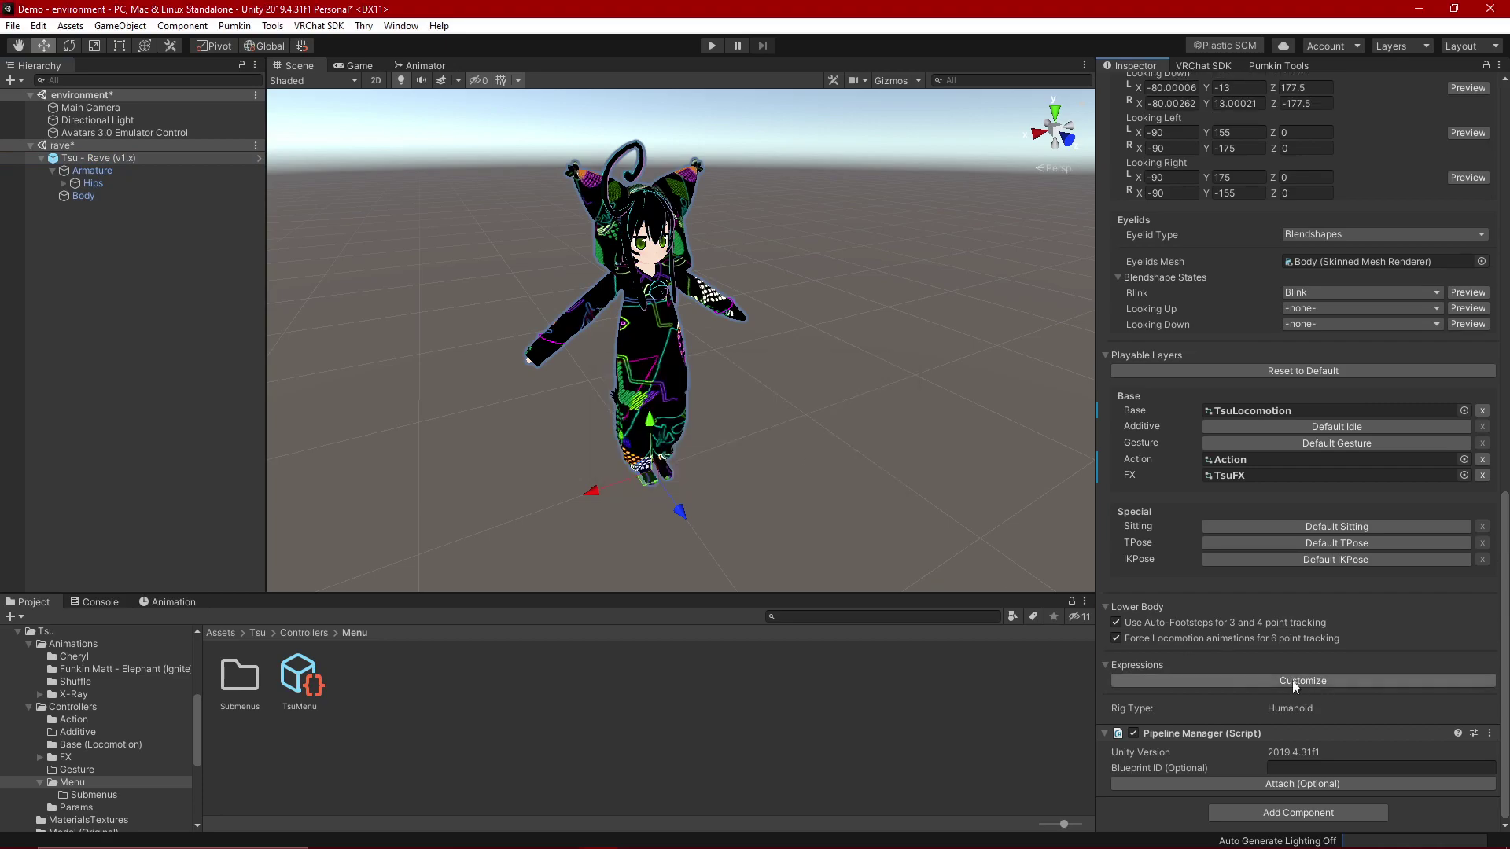
pyautogui.click(1224, 681)
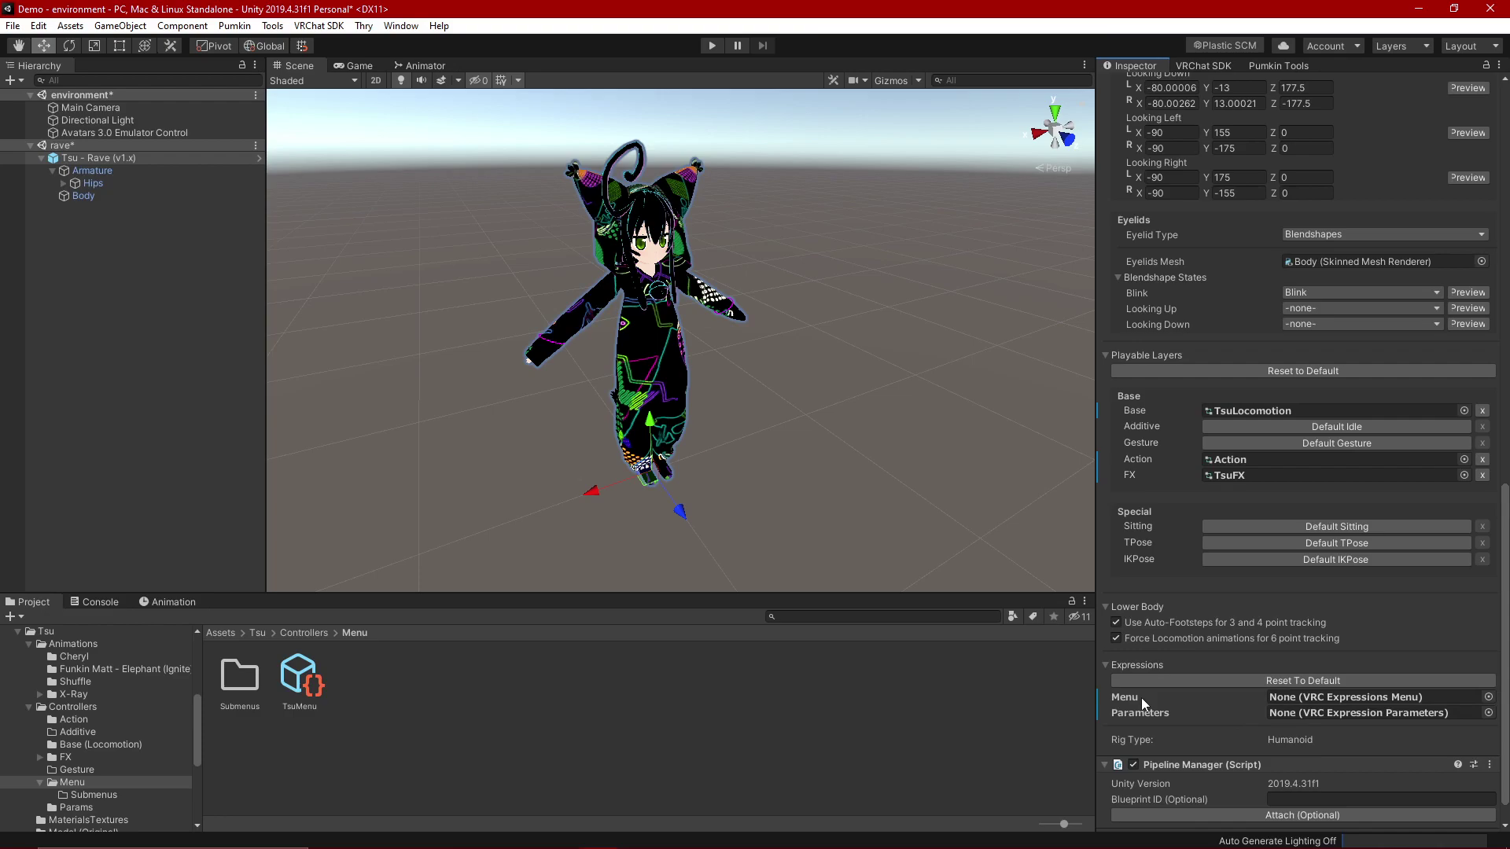
# Step: Assign TsuMenu as the avatar's Expressions Menu and the Params asset as its Expressions Parameters
pyautogui.moveTo(326, 674); pyautogui.dragTo(1305, 700)
pyautogui.click(317, 636)
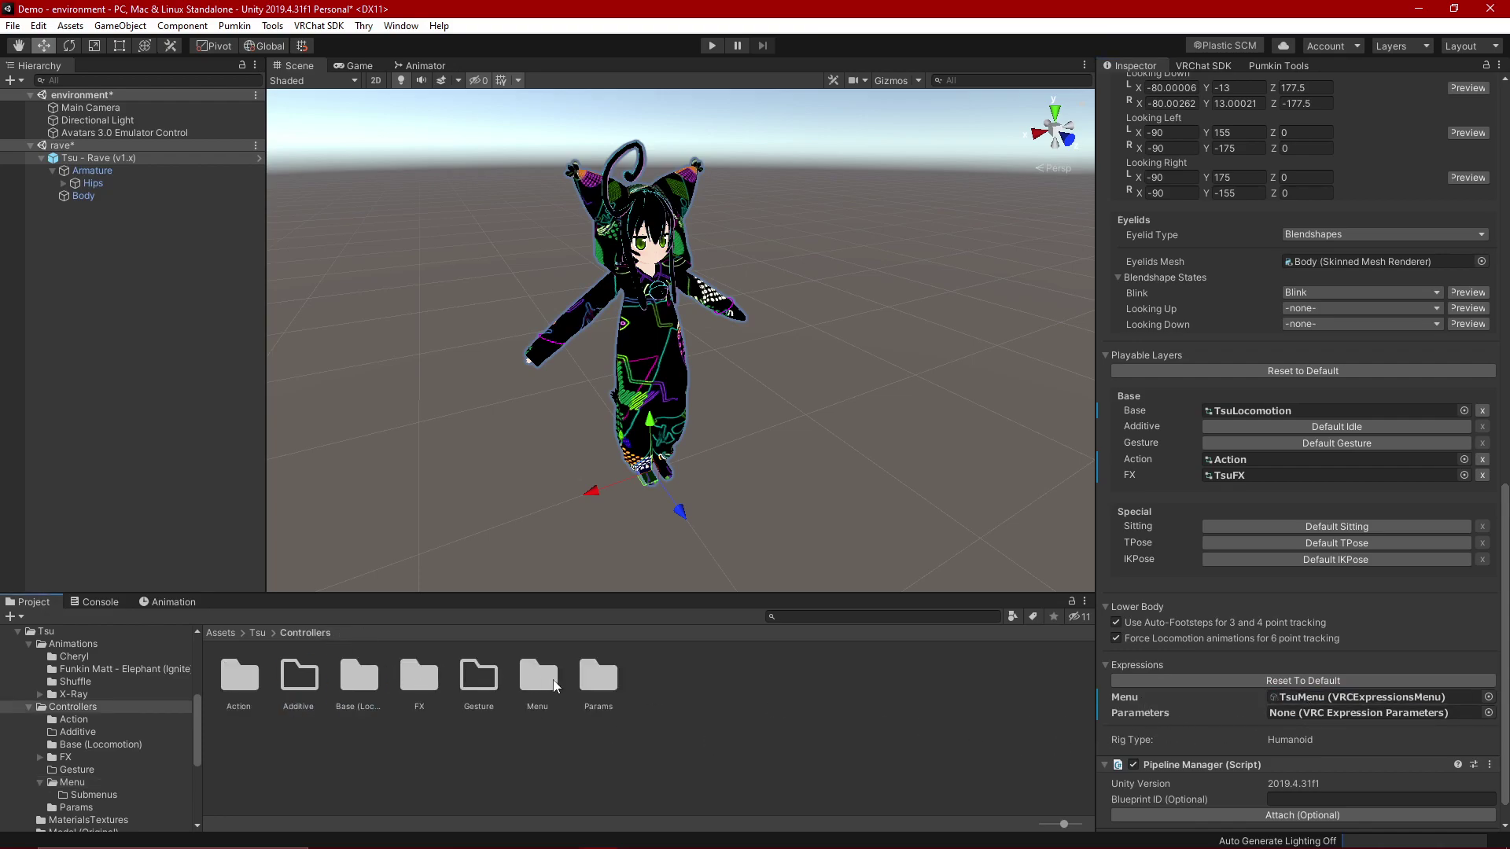
pyautogui.doubleClick(598, 676)
pyautogui.click(239, 676)
pyautogui.click(115, 158)
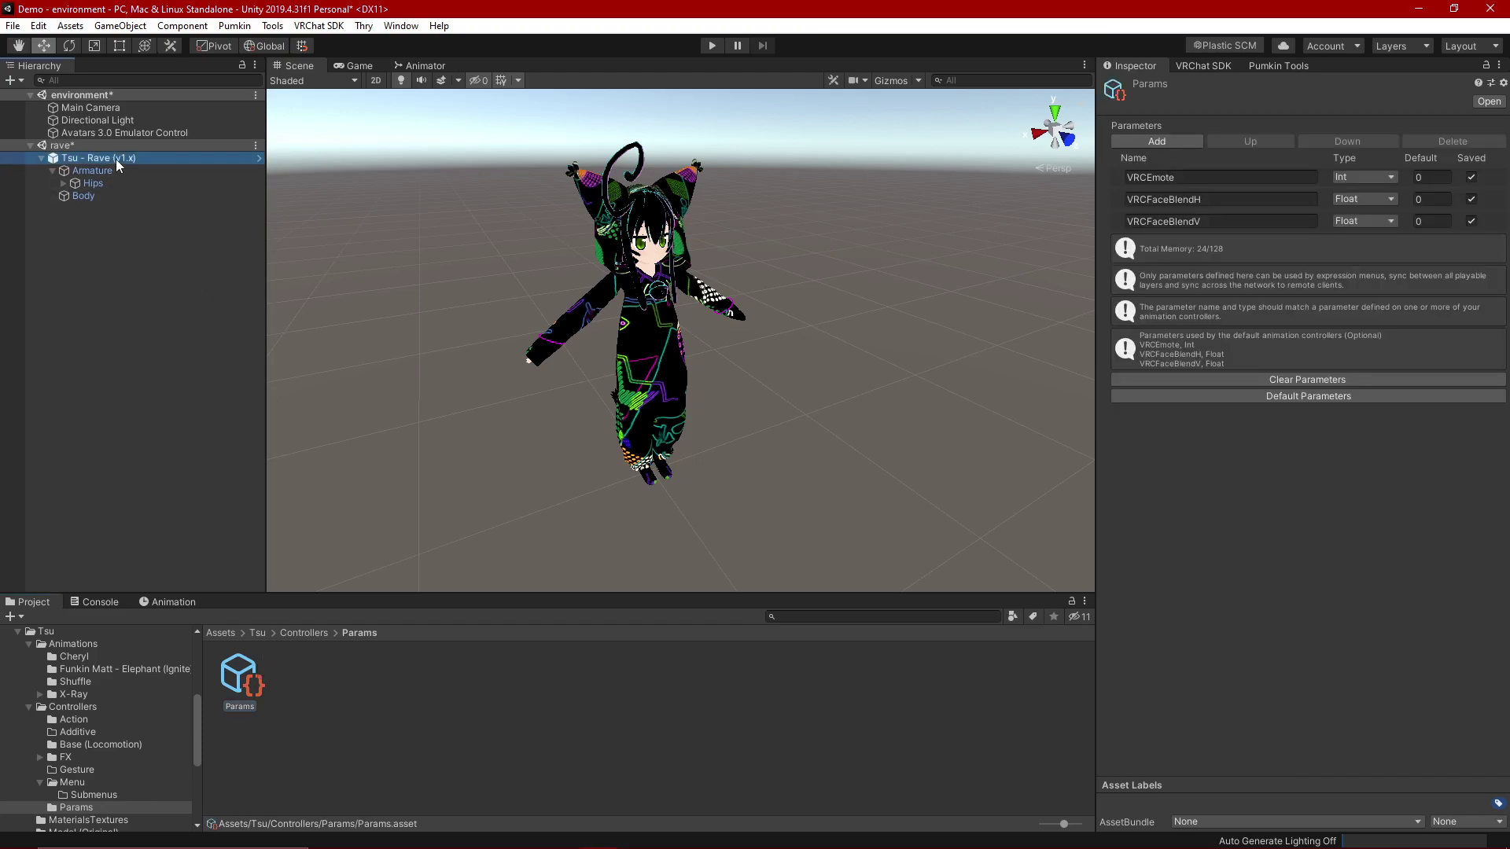
pyautogui.scroll(-10, 1297, 687)
pyautogui.moveTo(240, 680); pyautogui.dragTo(1338, 683)
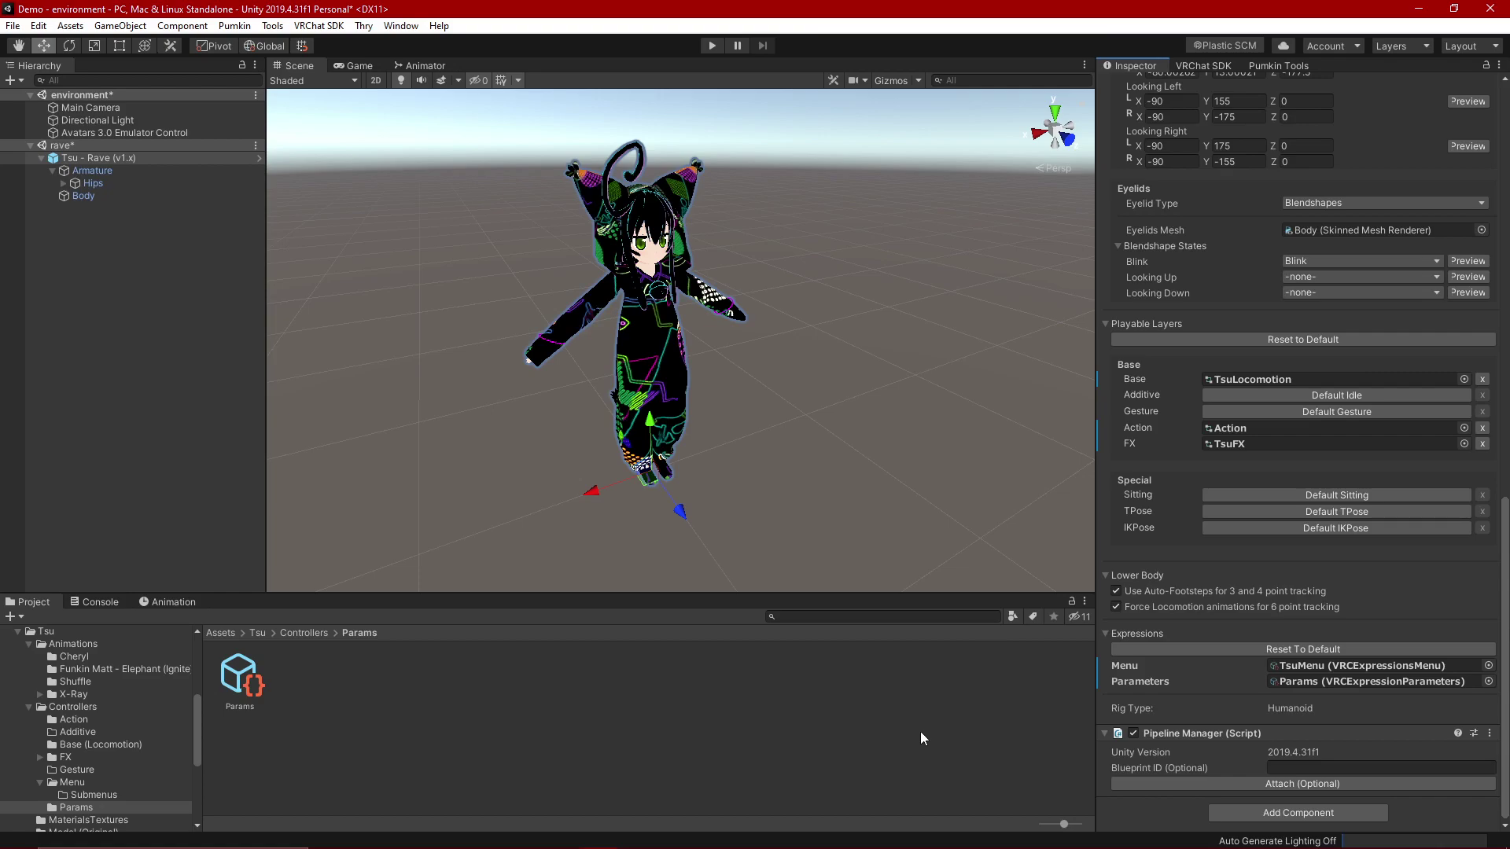
pyautogui.click(729, 766)
# Step: Return to the Controllers/Menu folder and inspect the TsuMenu asset's controls
pyautogui.click(314, 637)
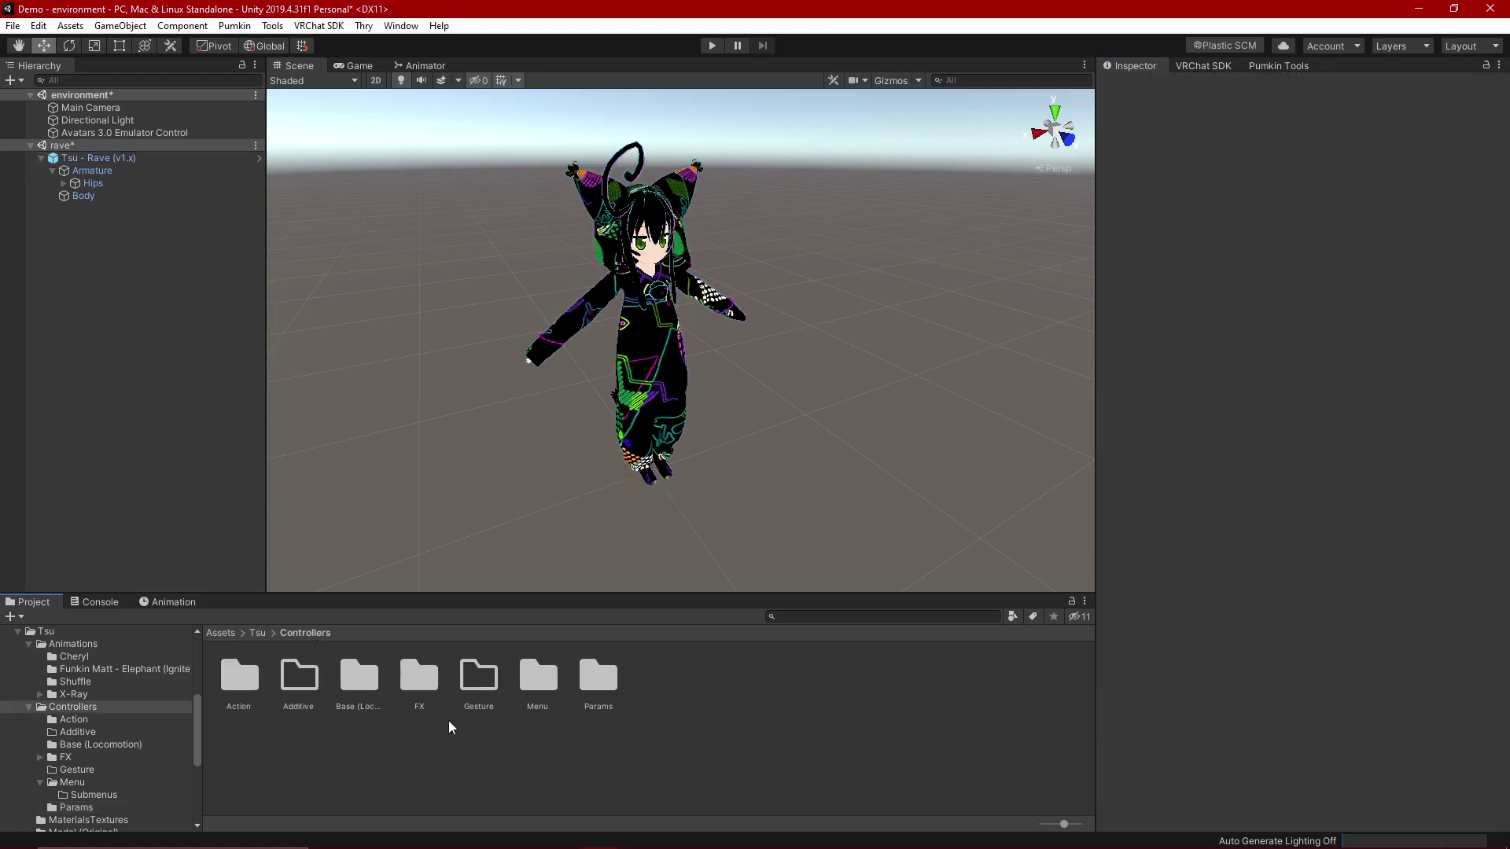
pyautogui.doubleClick(538, 677)
pyautogui.click(299, 678)
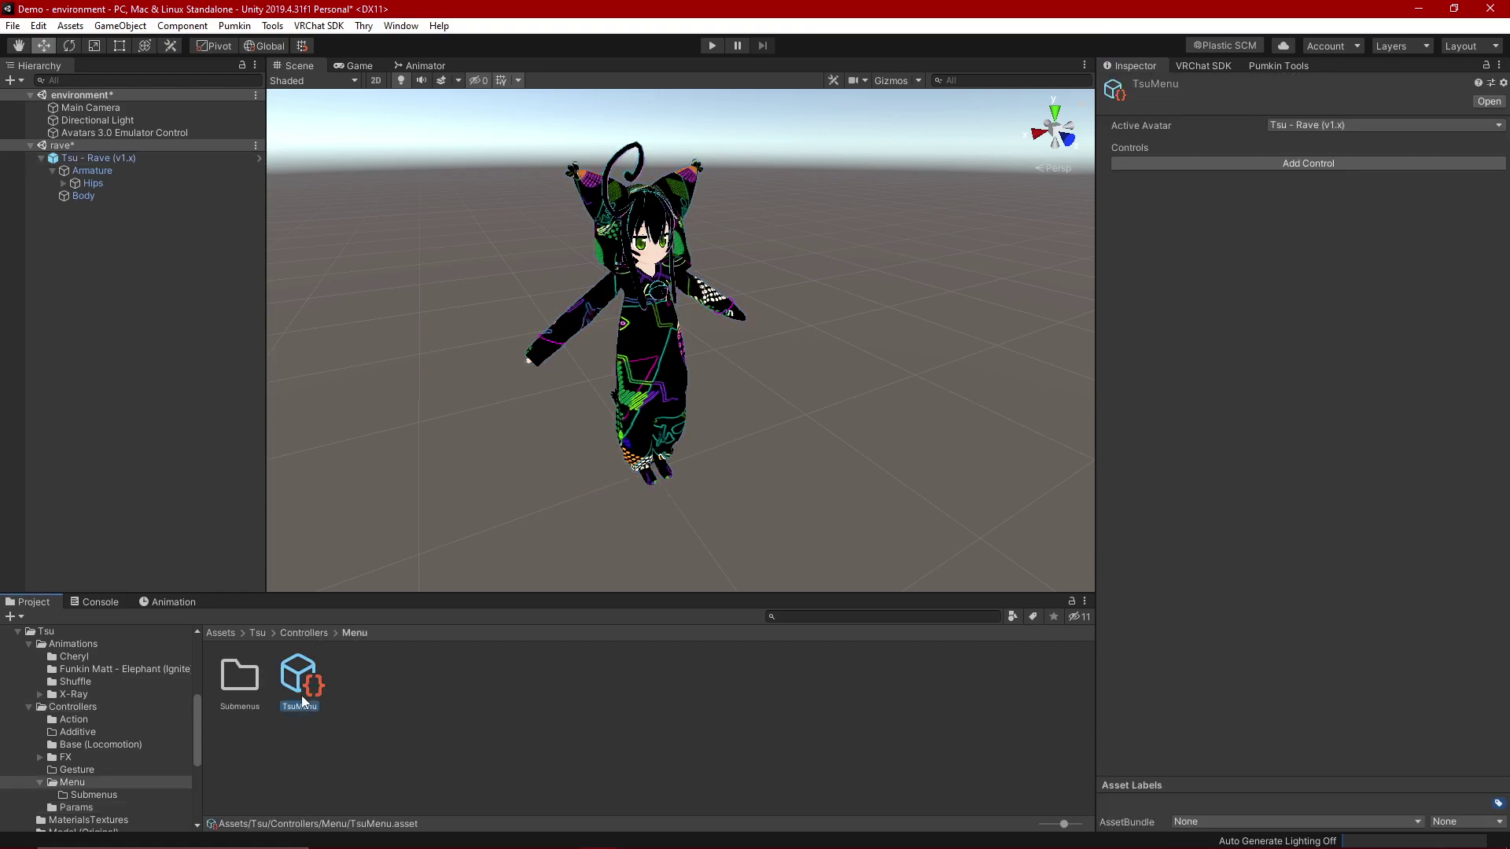
pyautogui.click(482, 708)
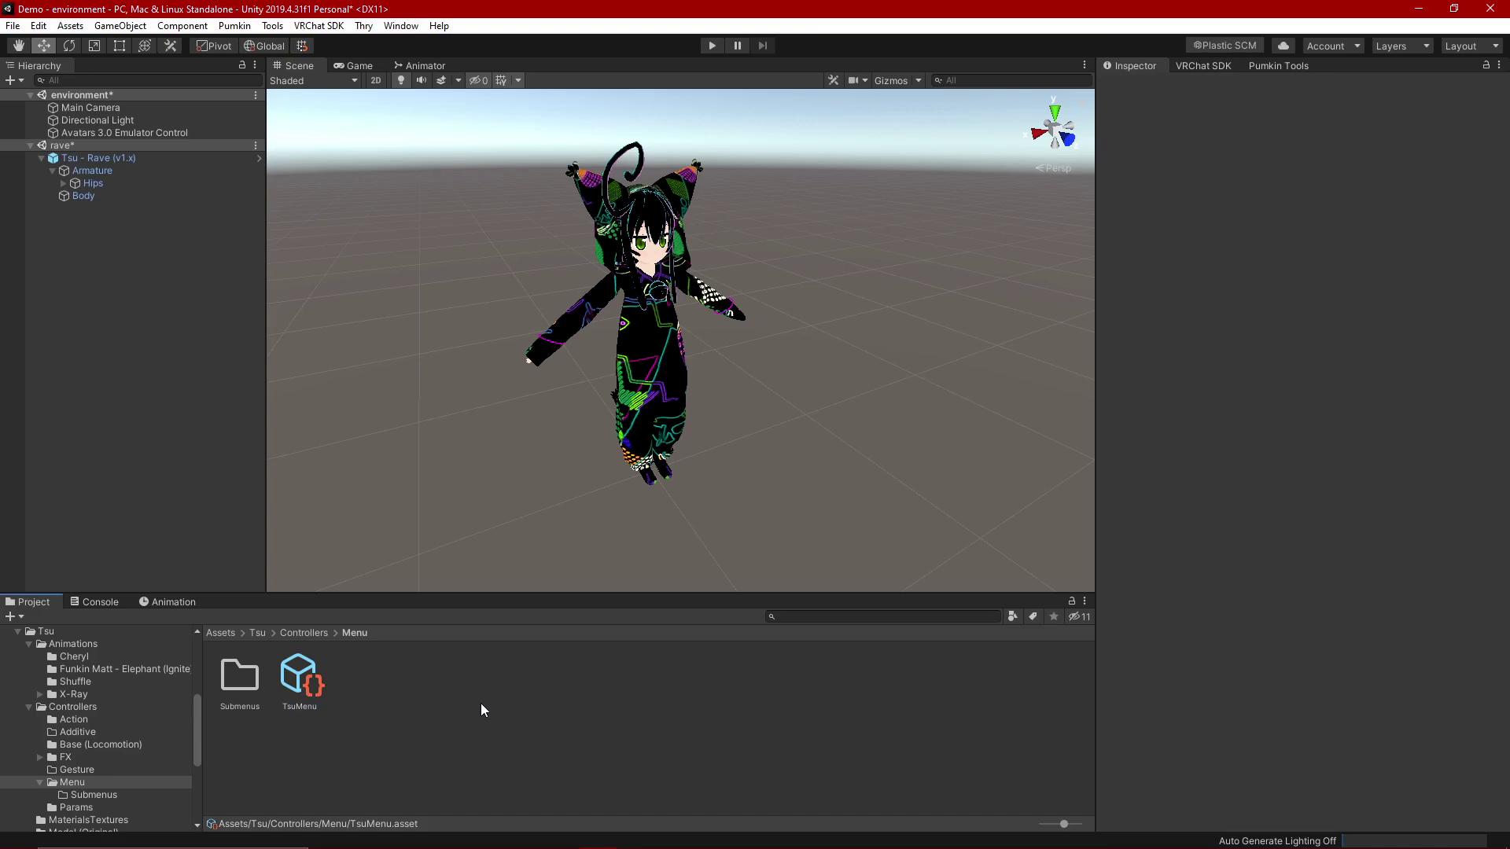
# Step: Create a VRChat Expressions Menu asset named Emotes in the Controllers/Menu folder
pyautogui.rightClick(481, 710)
pyautogui.moveTo(693, 298)
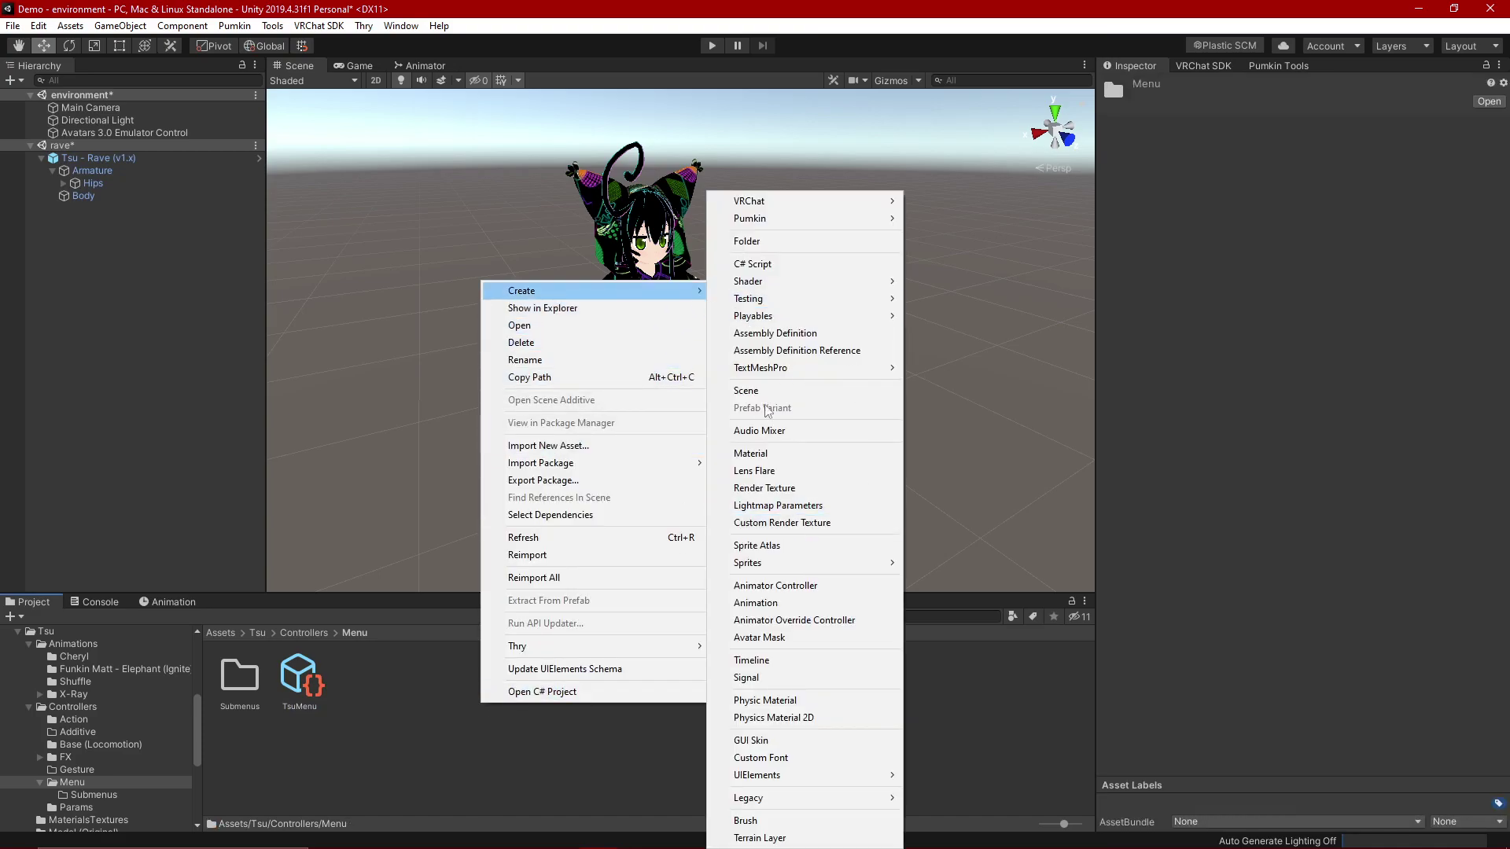
pyautogui.moveTo(843, 205)
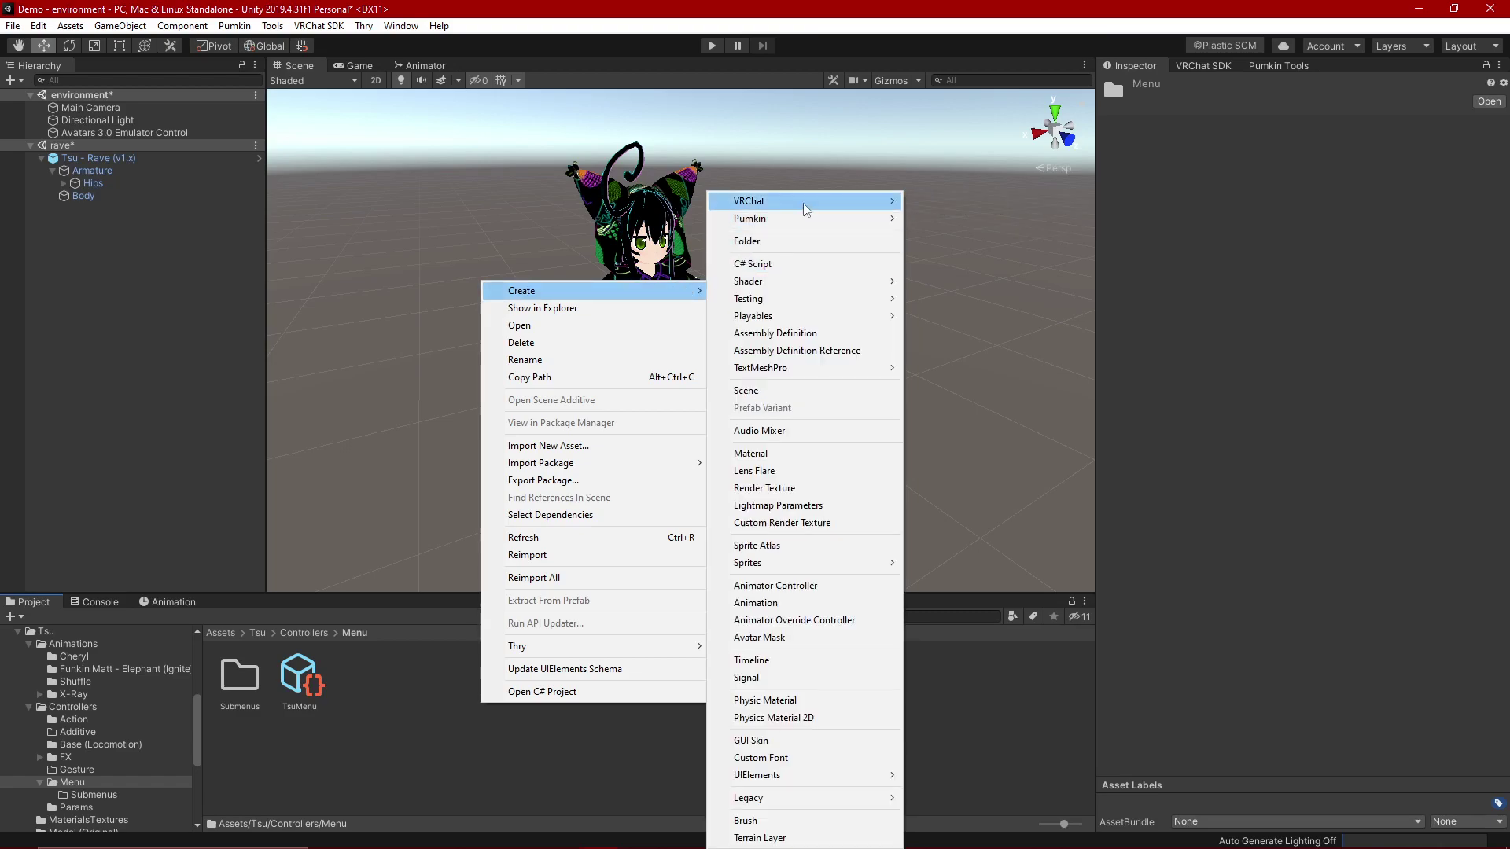
pyautogui.moveTo(950, 202)
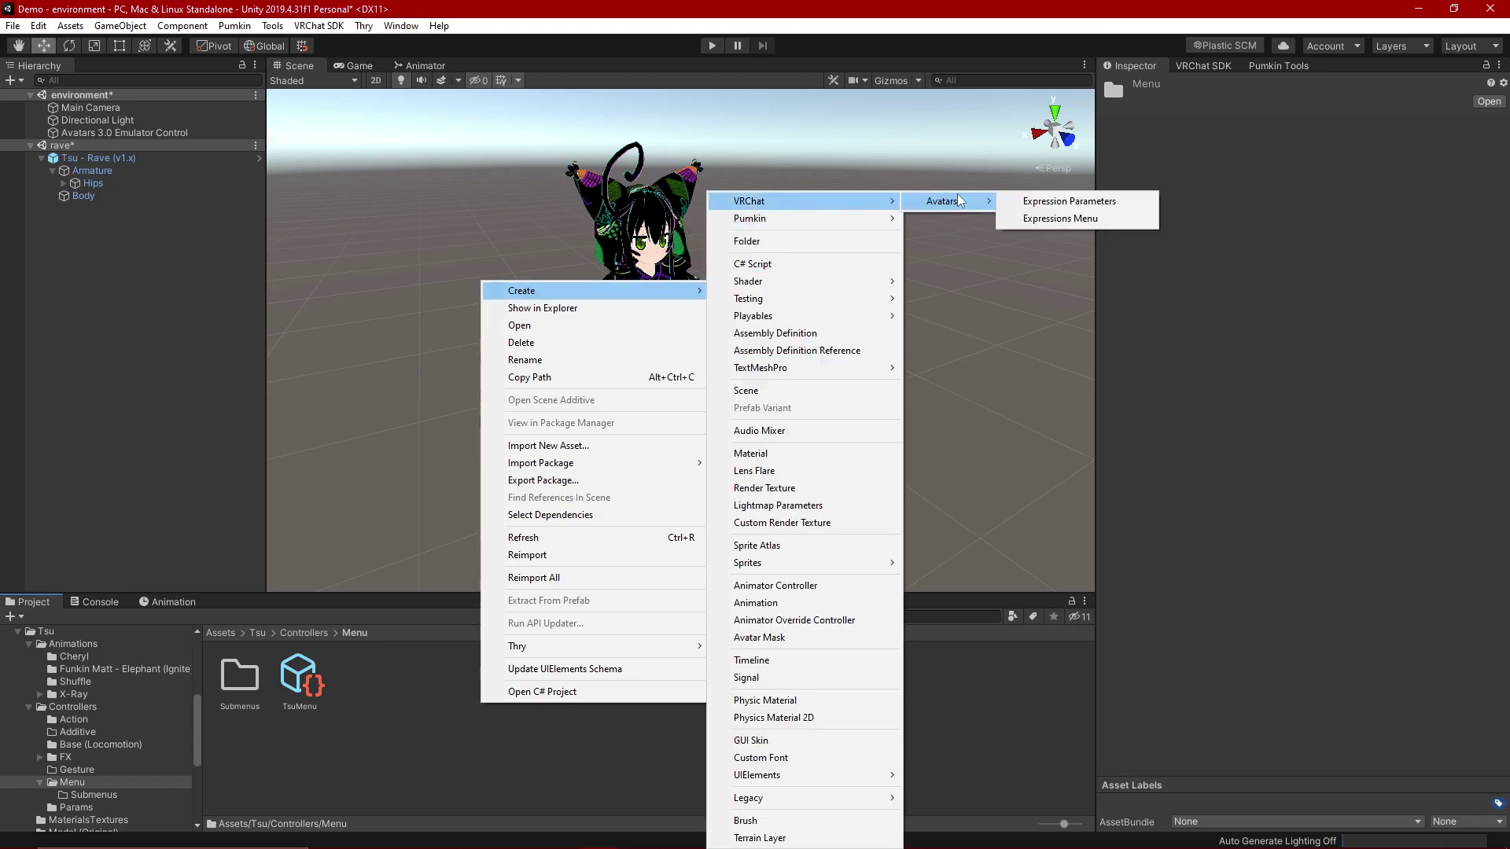
pyautogui.click(1044, 219)
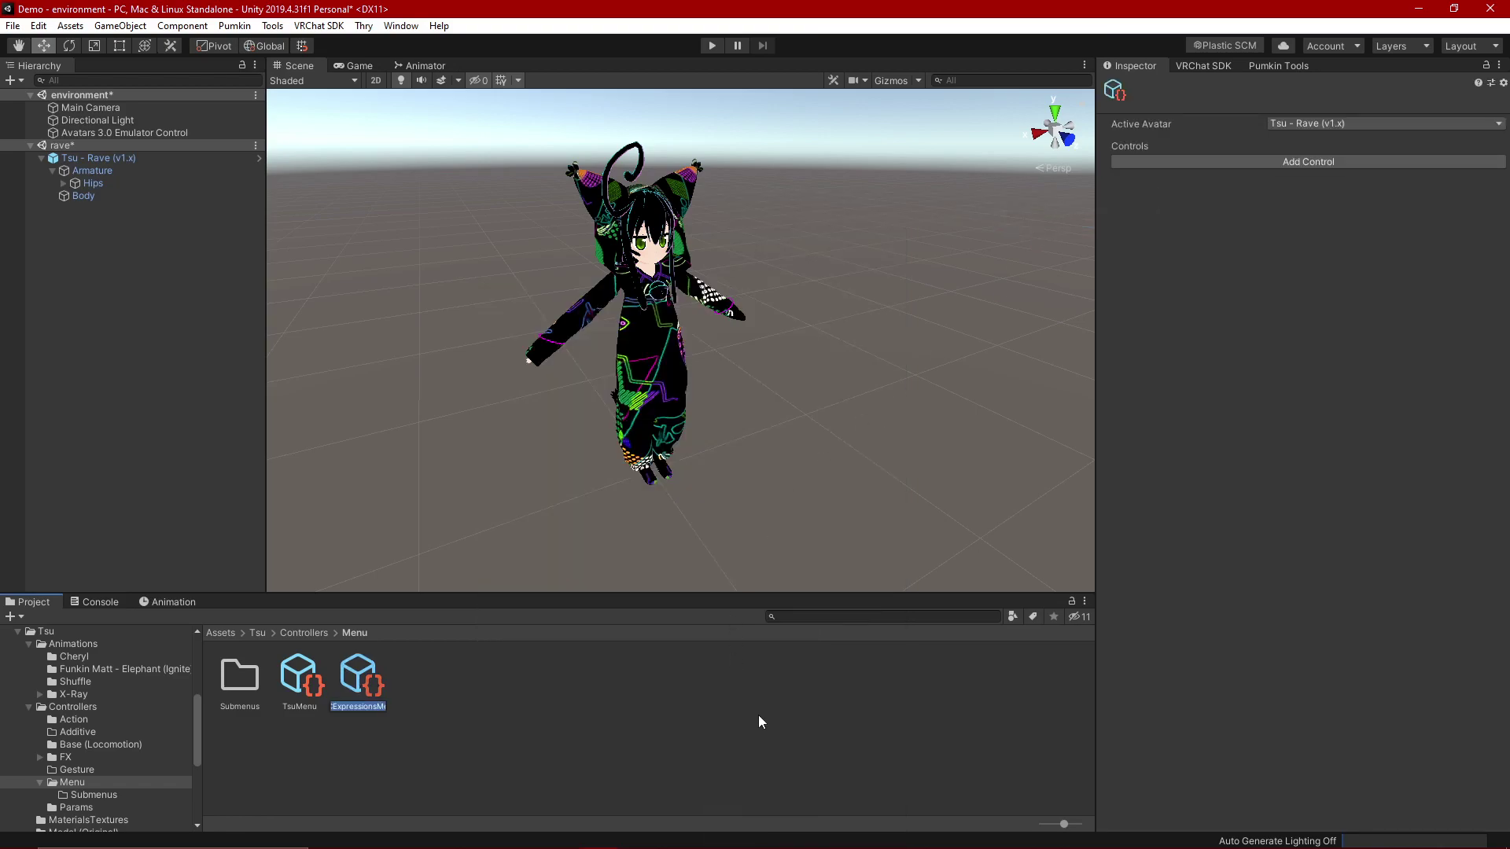
pyautogui.press('BackSpace')
pyautogui.write('Emotes')
pyautogui.press('Return')
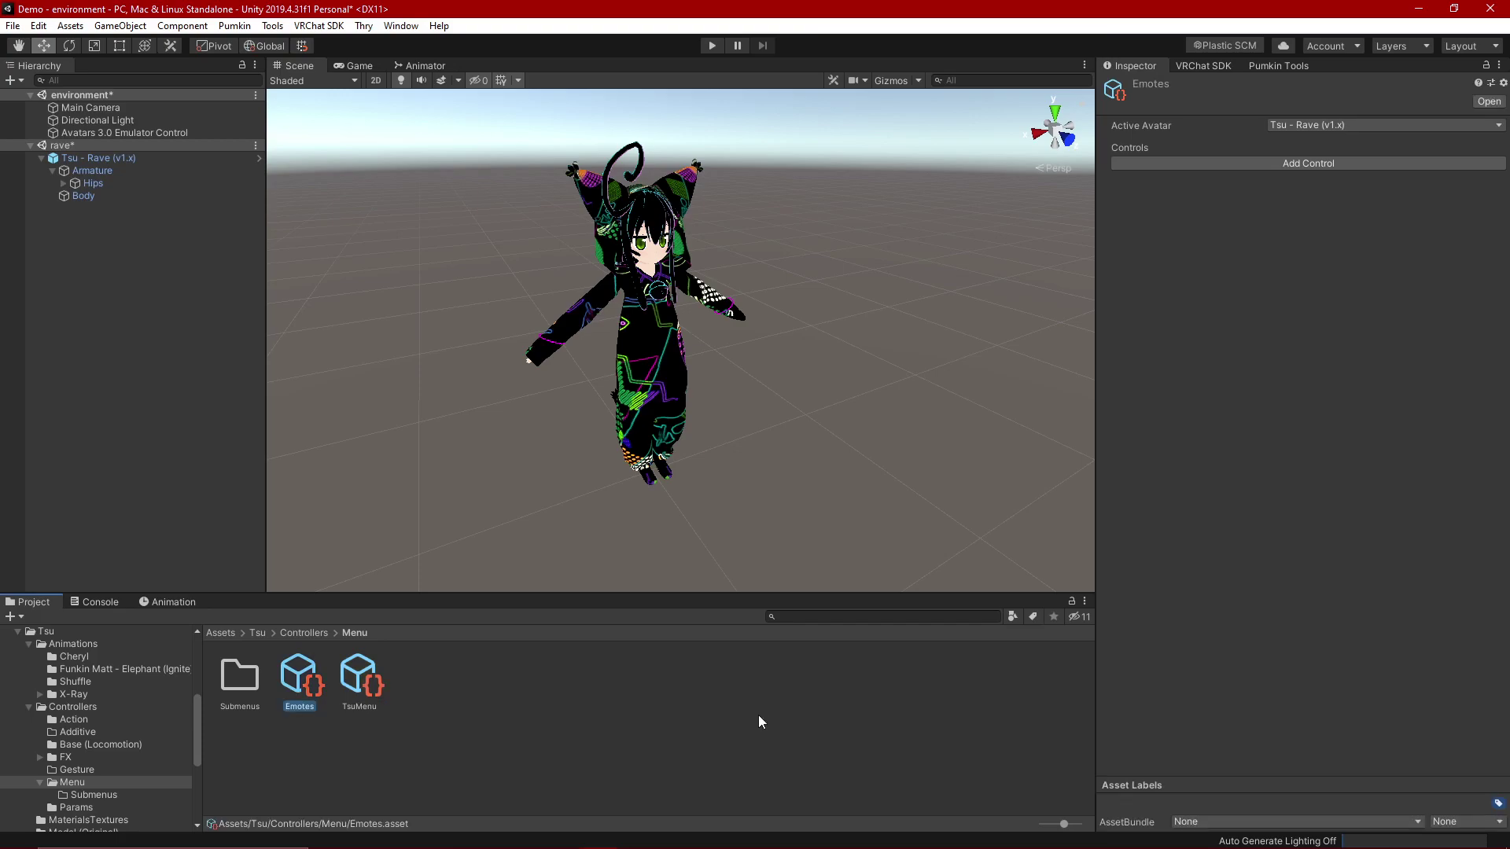
pyautogui.click(742, 719)
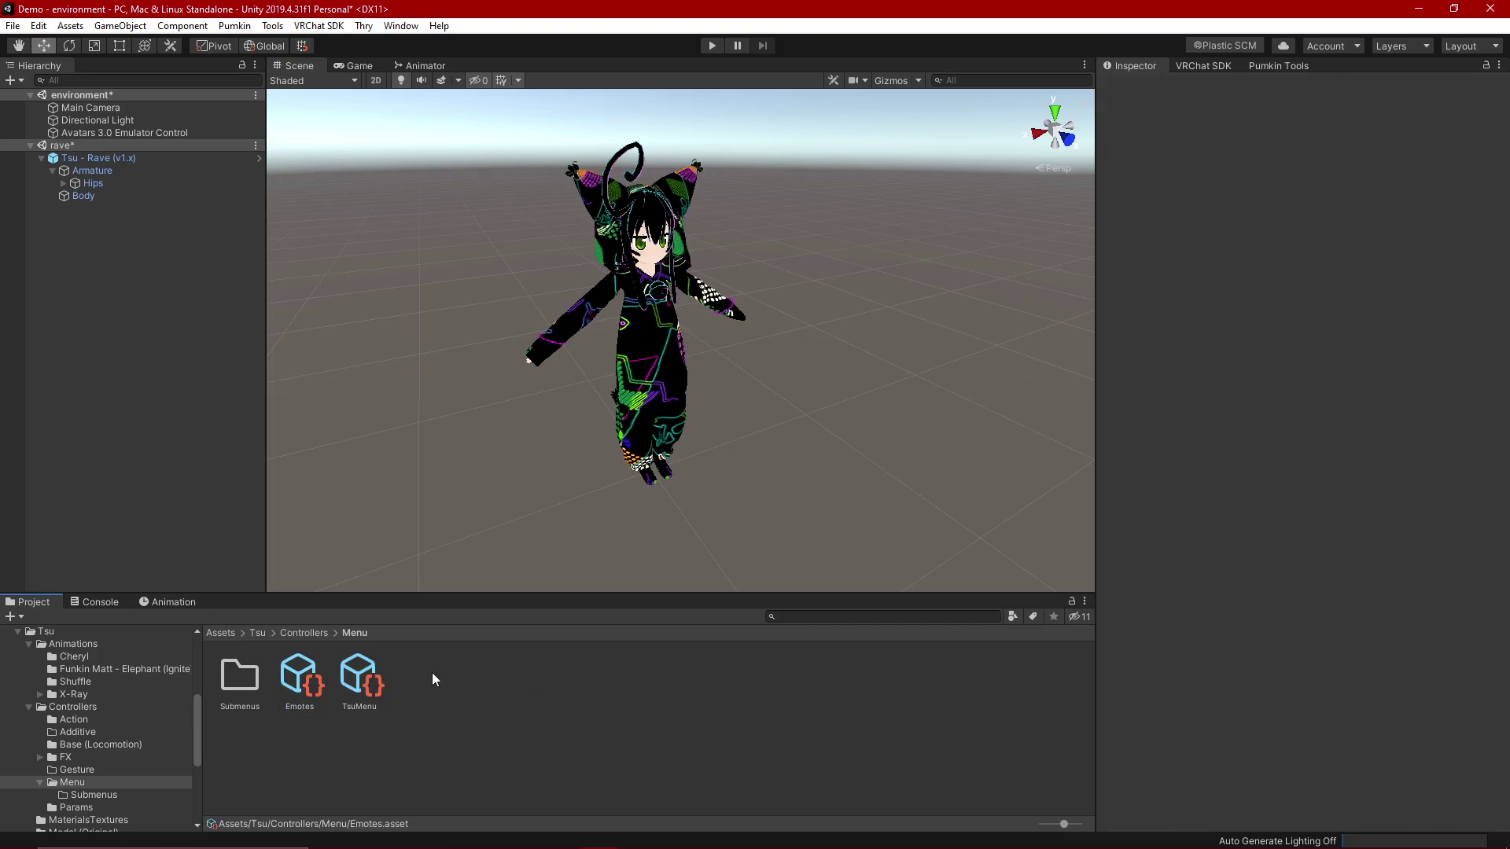
# Step: Add a control named Emotes to the TsuMenu asset and set its type to Sub Menu
pyautogui.click(361, 678)
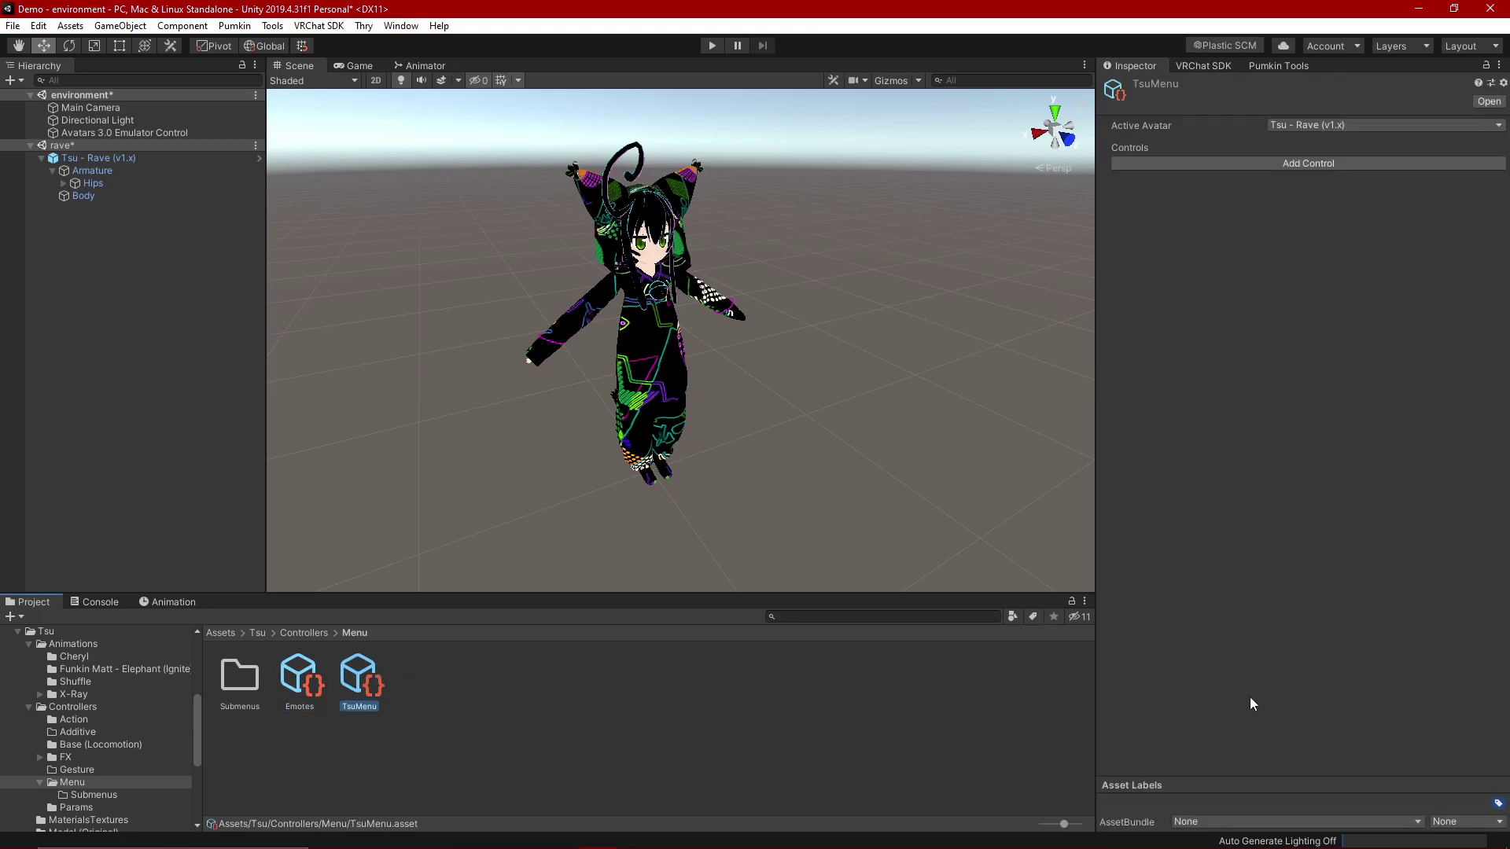
pyautogui.click(1295, 160)
pyautogui.click(1313, 199)
pyautogui.write('Emo')
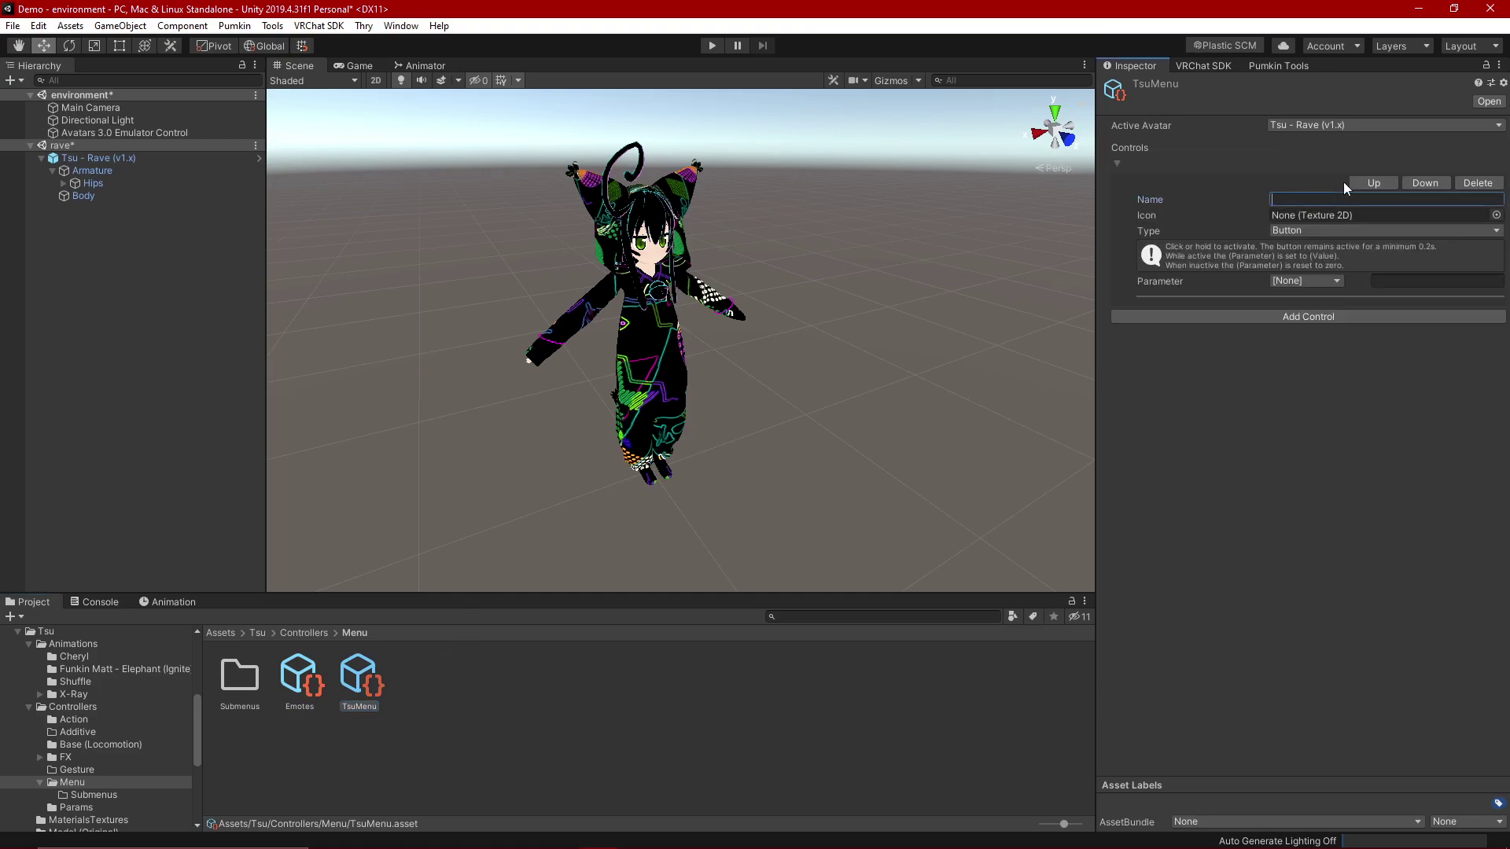
pyautogui.write('tes')
pyautogui.click(1354, 229)
pyautogui.click(1336, 264)
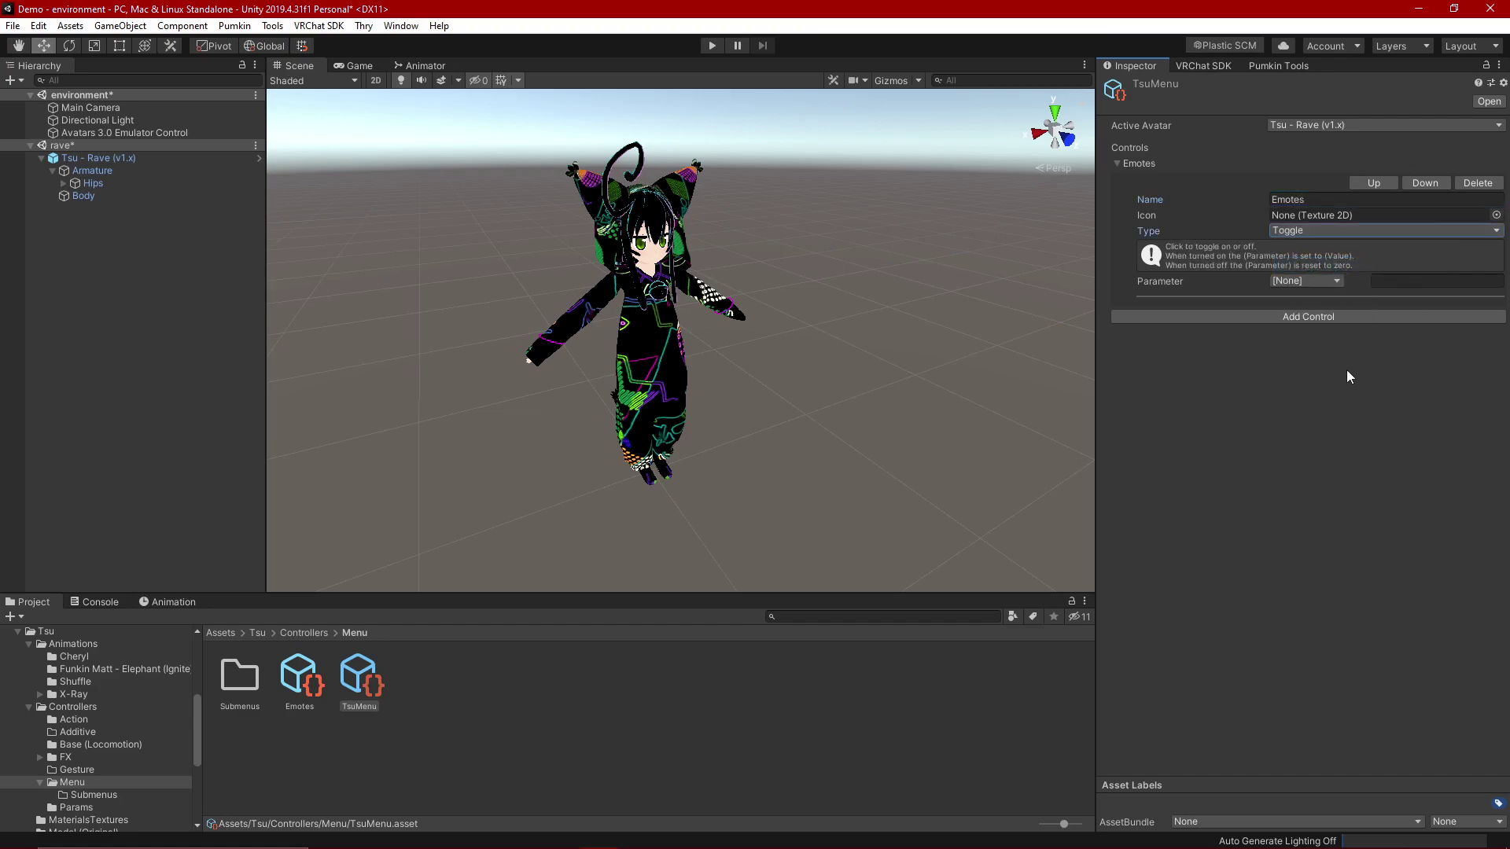
pyautogui.click(1349, 231)
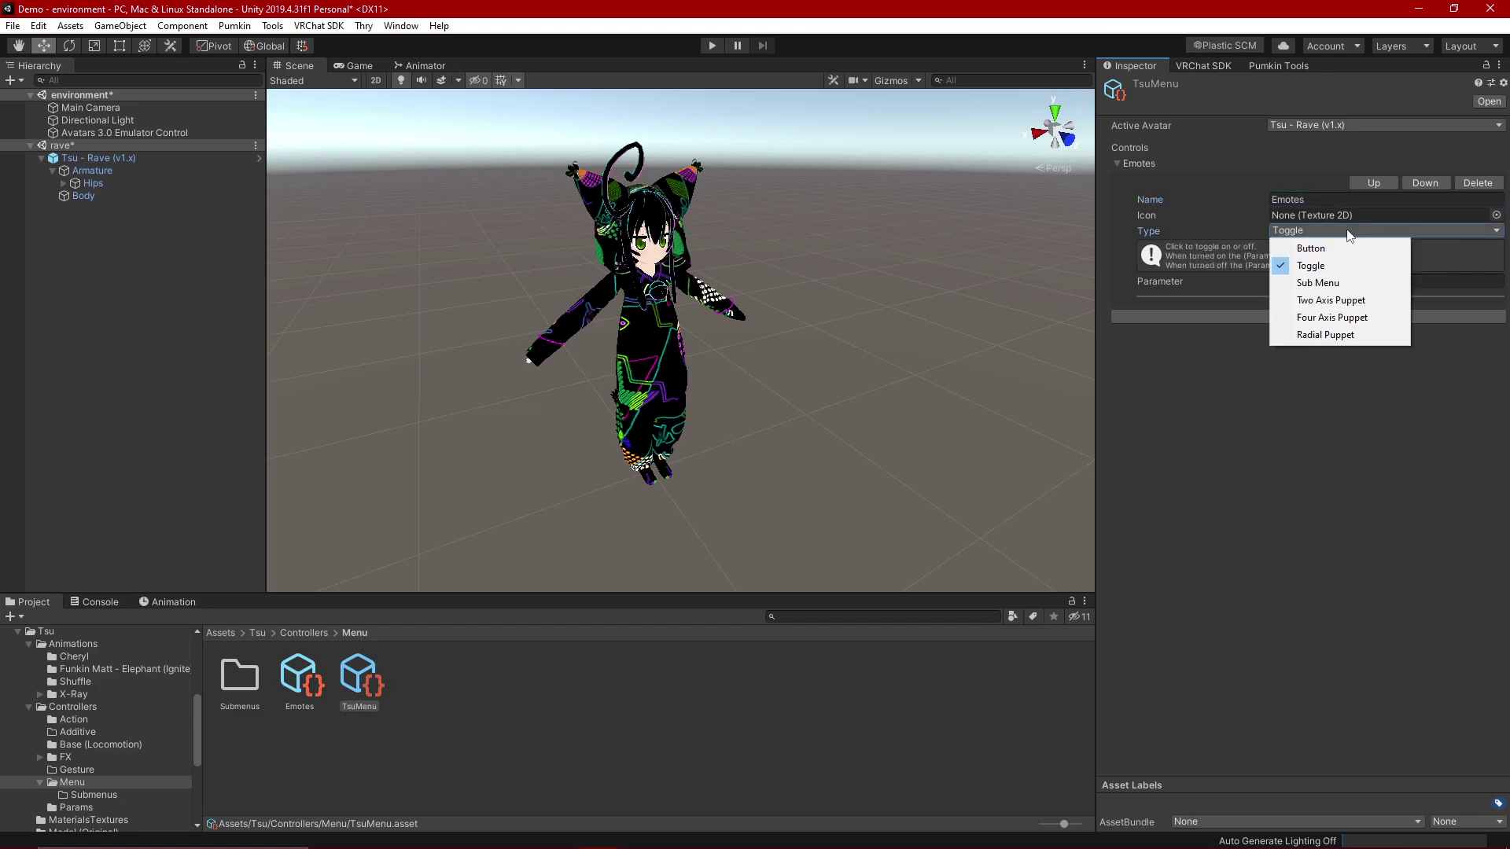
pyautogui.click(1332, 283)
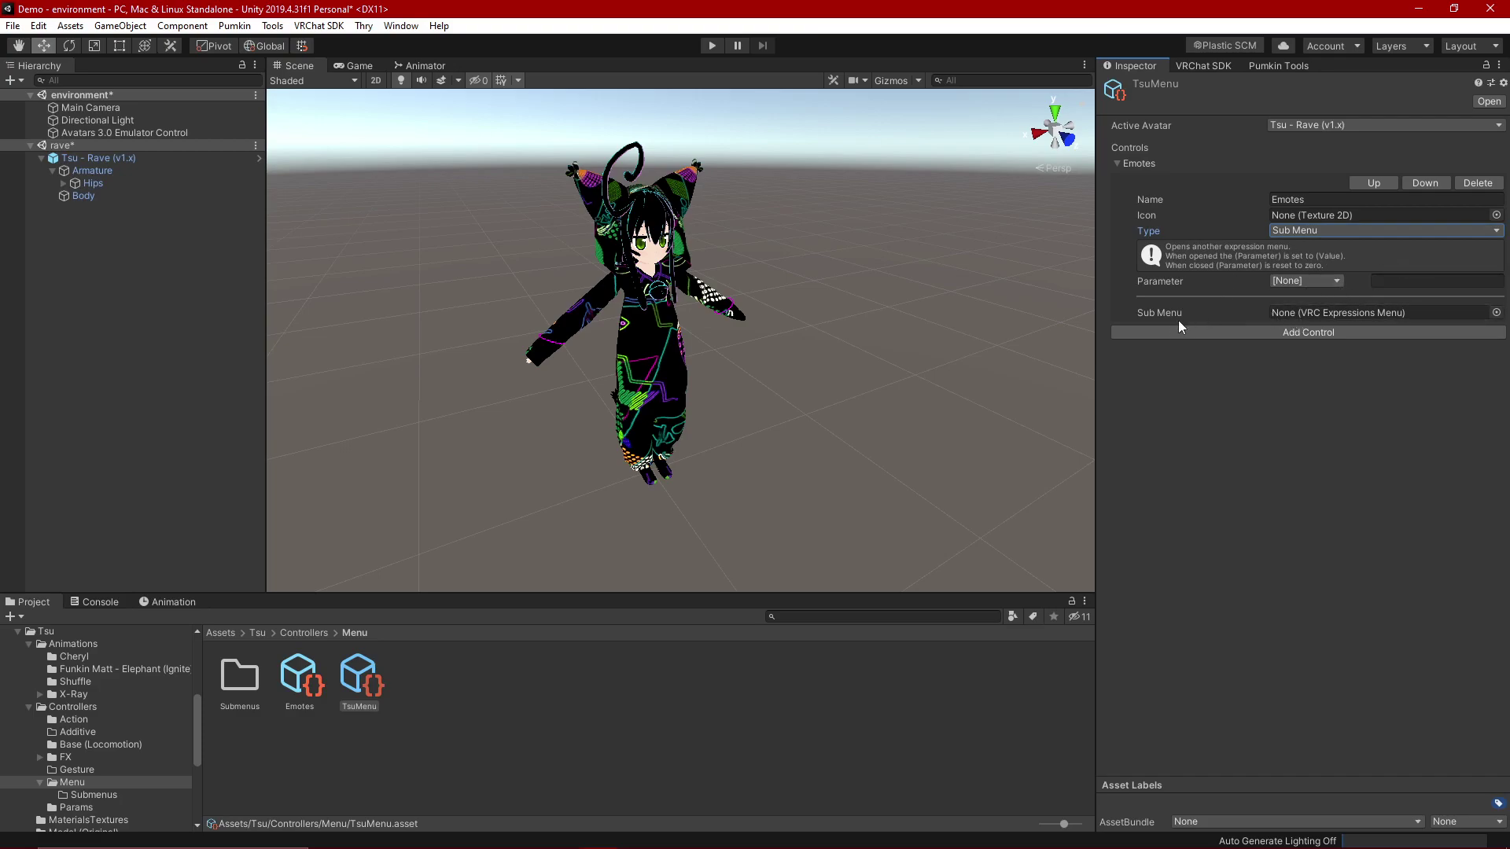
# Step: Assign the Emotes expressions menu as the Sub Menu of TsuMenu's Emotes control
pyautogui.click(1496, 313)
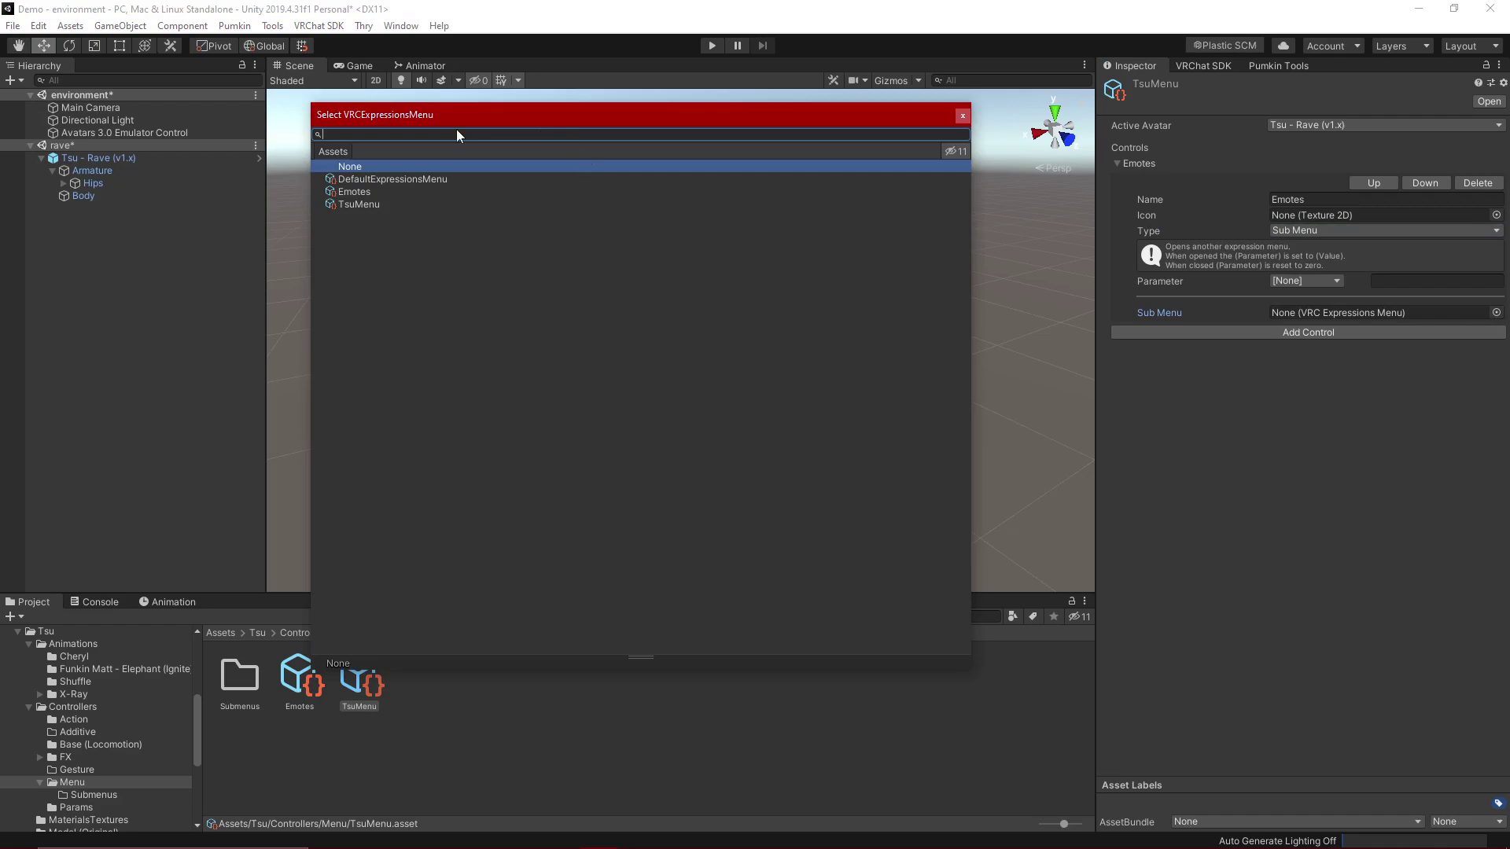
pyautogui.click(370, 192)
pyautogui.press('Return')
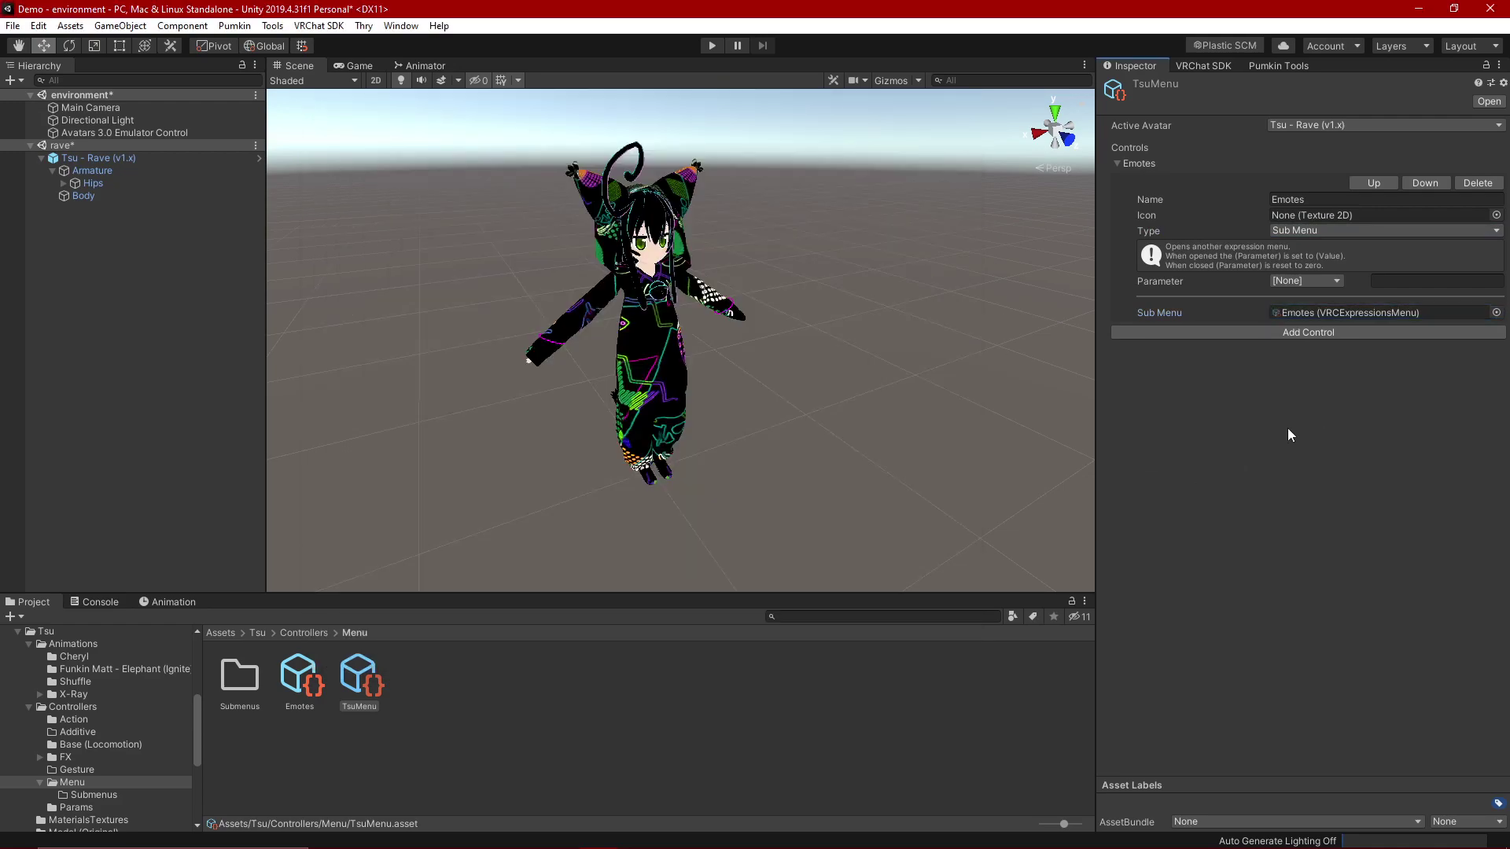
pyautogui.click(306, 717)
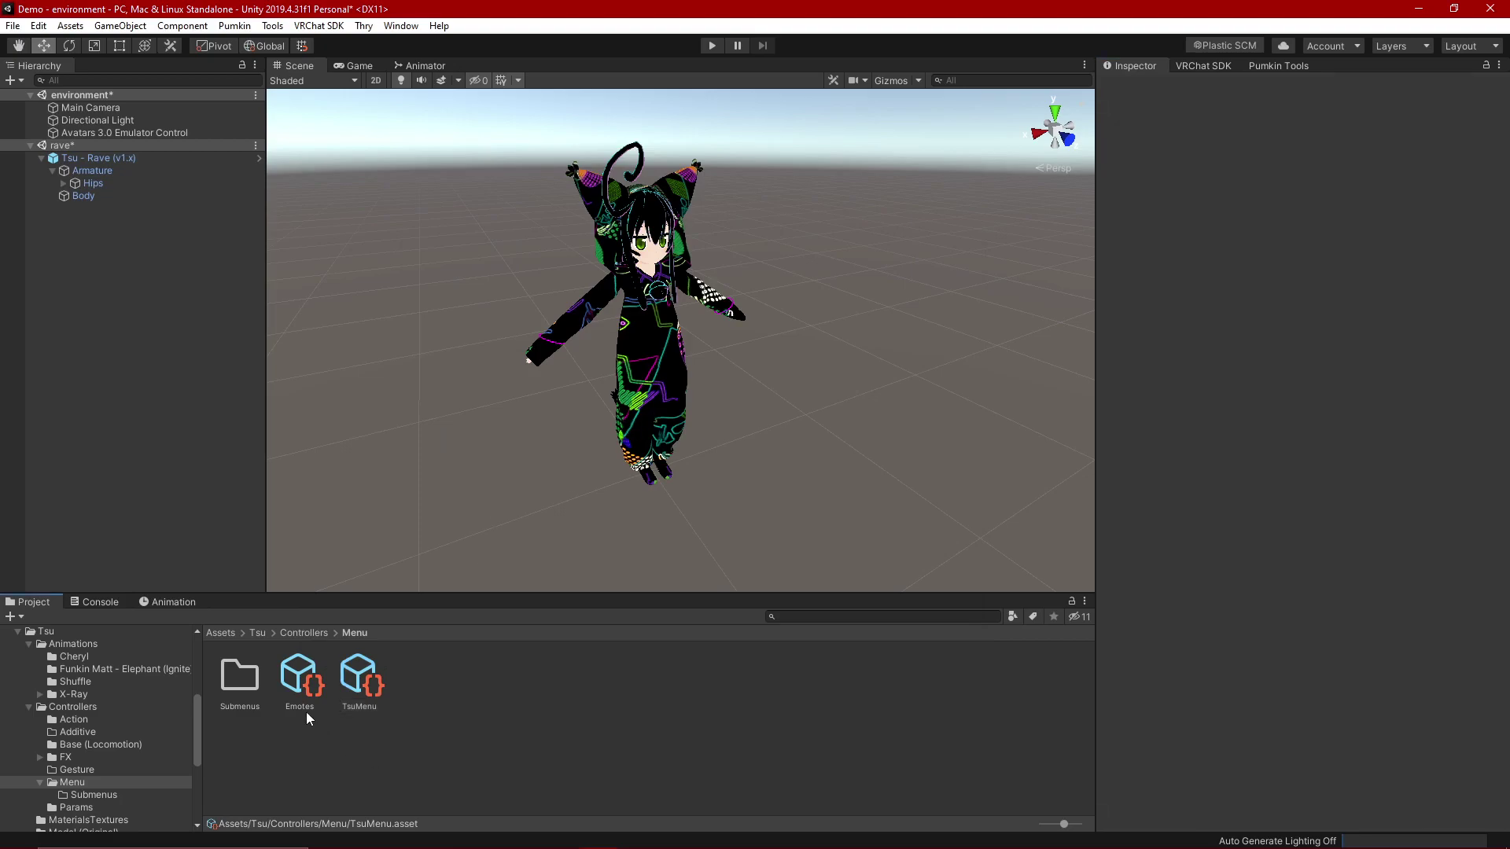
# Step: Move the Emotes menu asset into the Submenus folder and open that folder
pyautogui.click(305, 691)
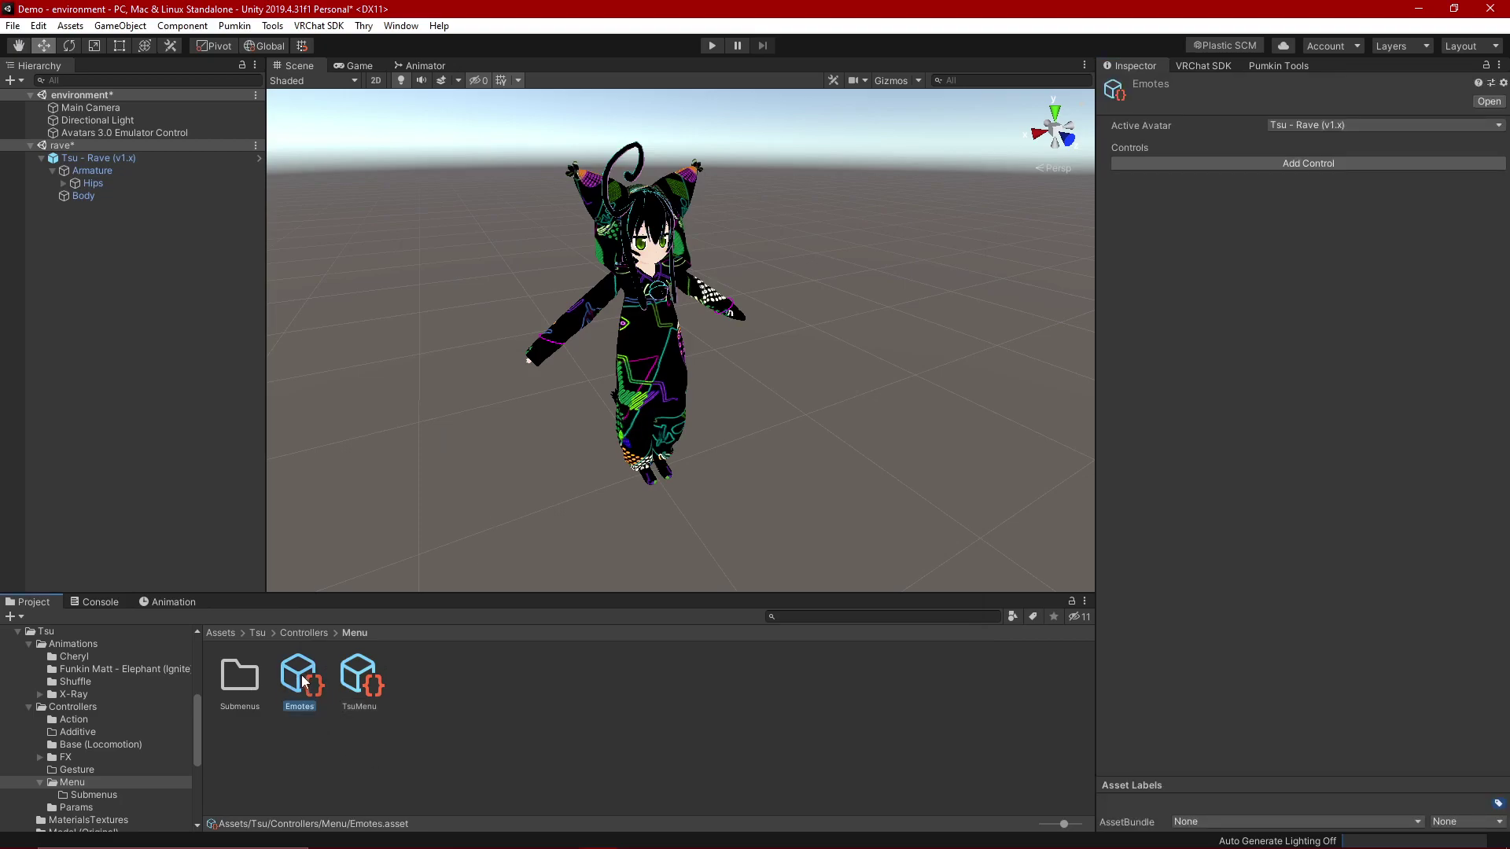
pyautogui.moveTo(308, 693); pyautogui.dragTo(247, 683)
pyautogui.doubleClick(246, 681)
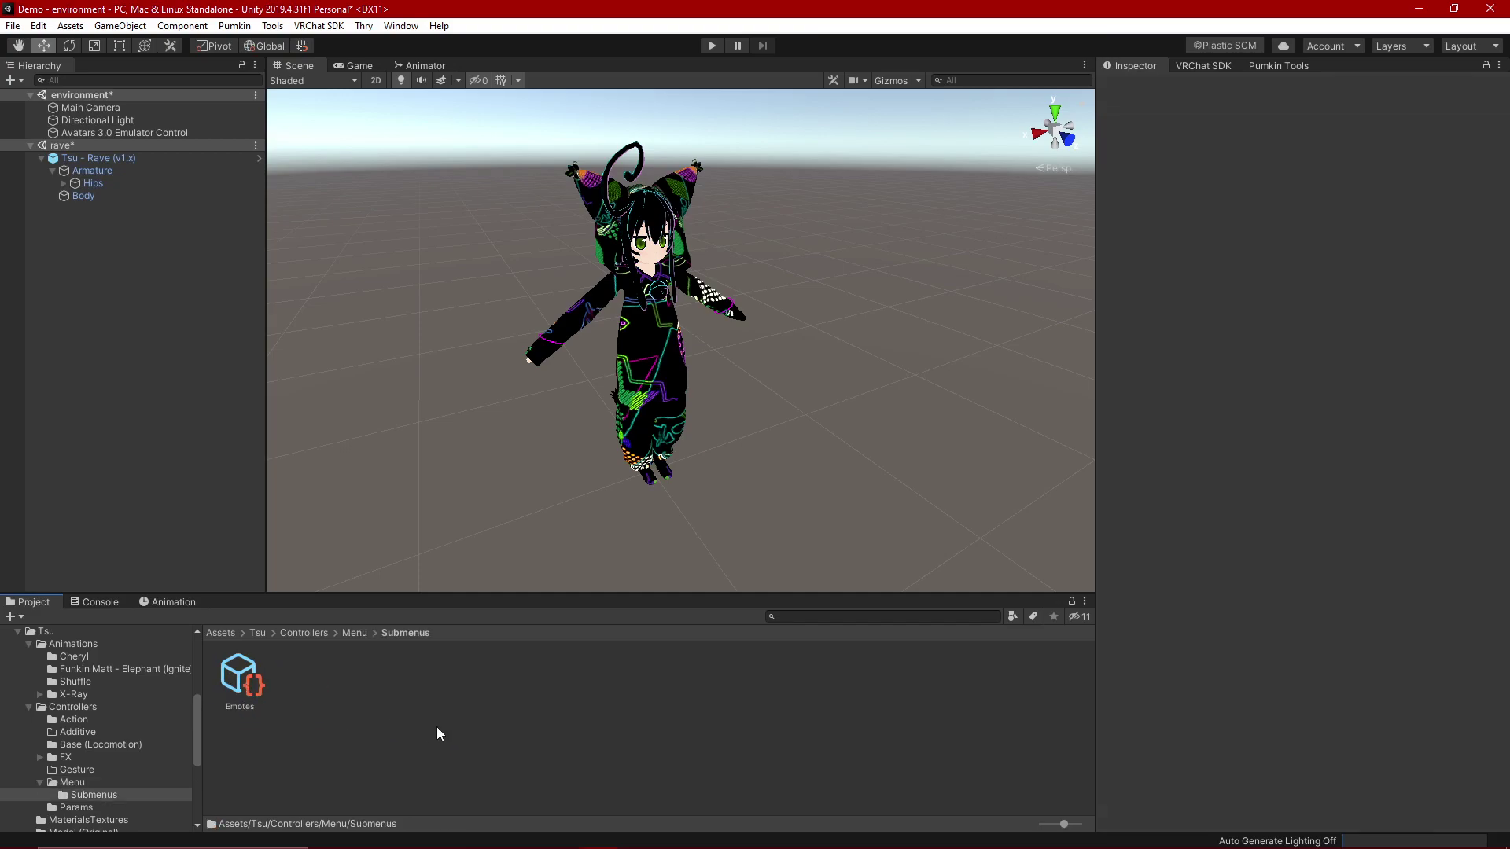
# Step: Add a control named Cheryl to the Emotes menu and set its type to Toggle
pyautogui.click(245, 691)
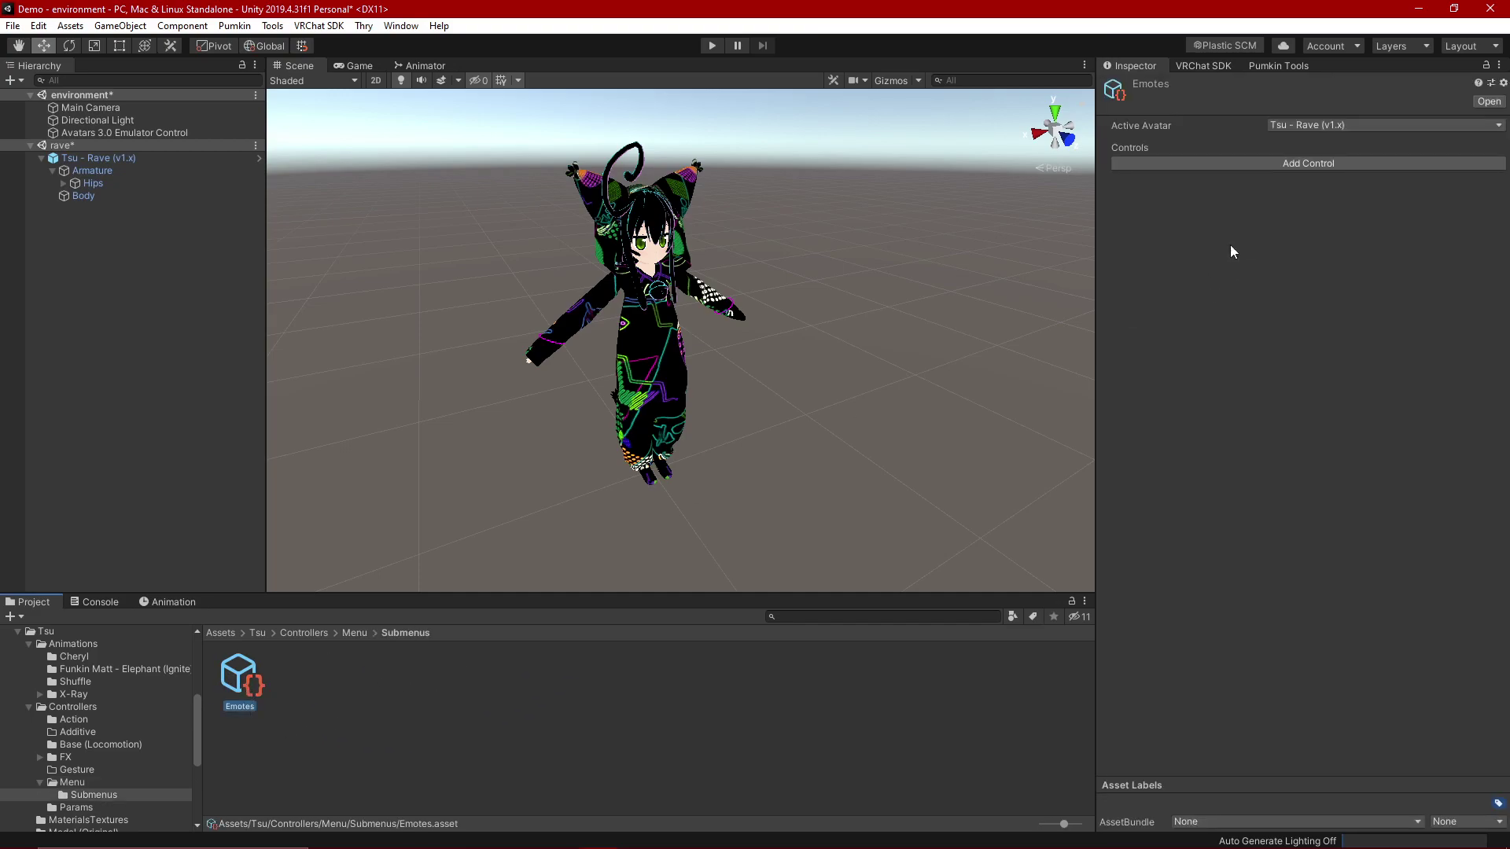
pyautogui.click(1327, 164)
pyautogui.click(1318, 199)
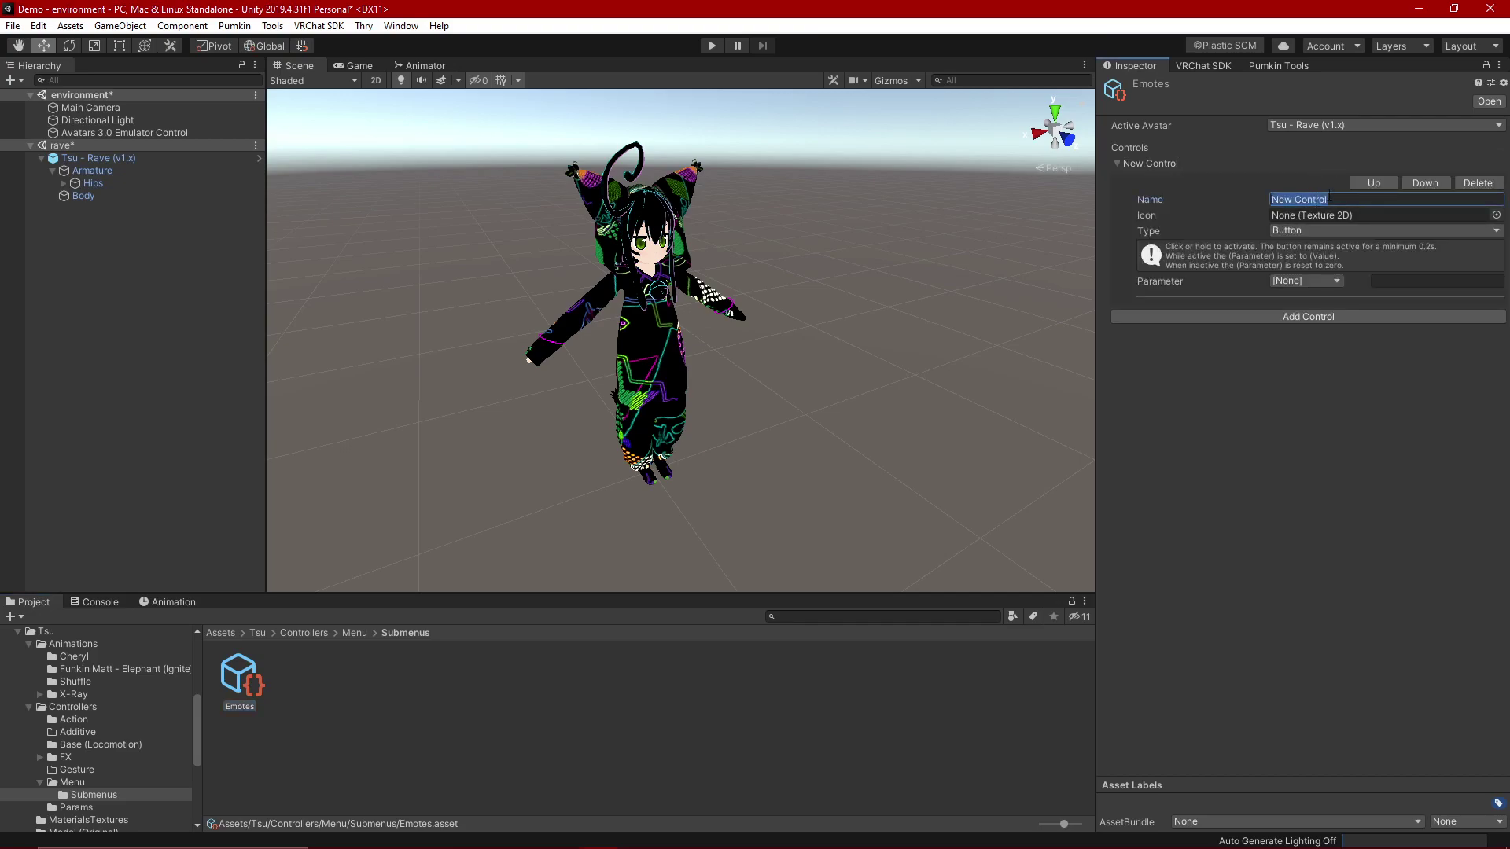
pyautogui.write('Cheryl')
pyautogui.click(1347, 230)
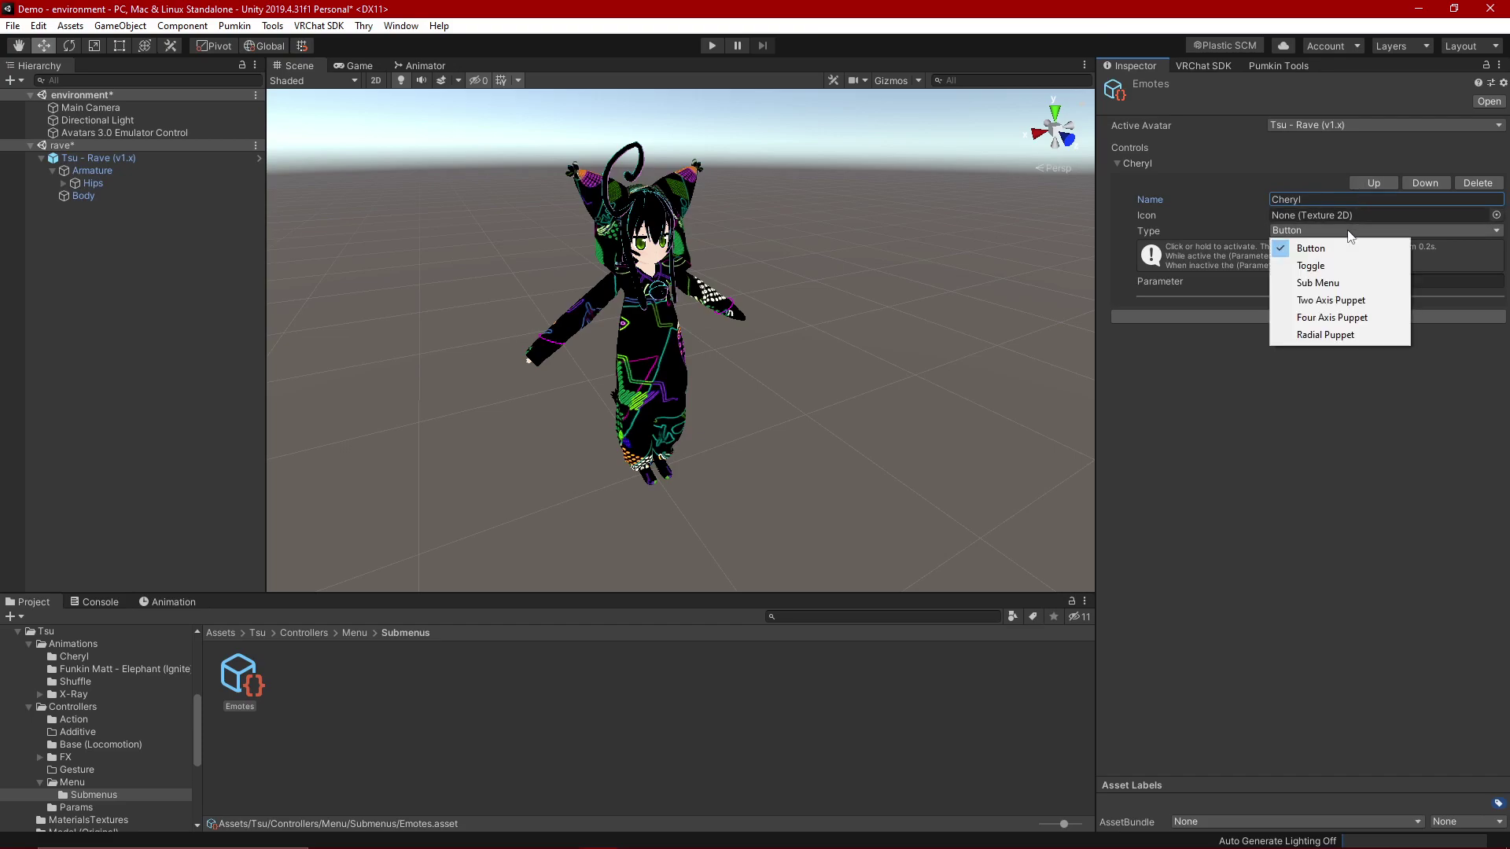
pyautogui.click(1319, 258)
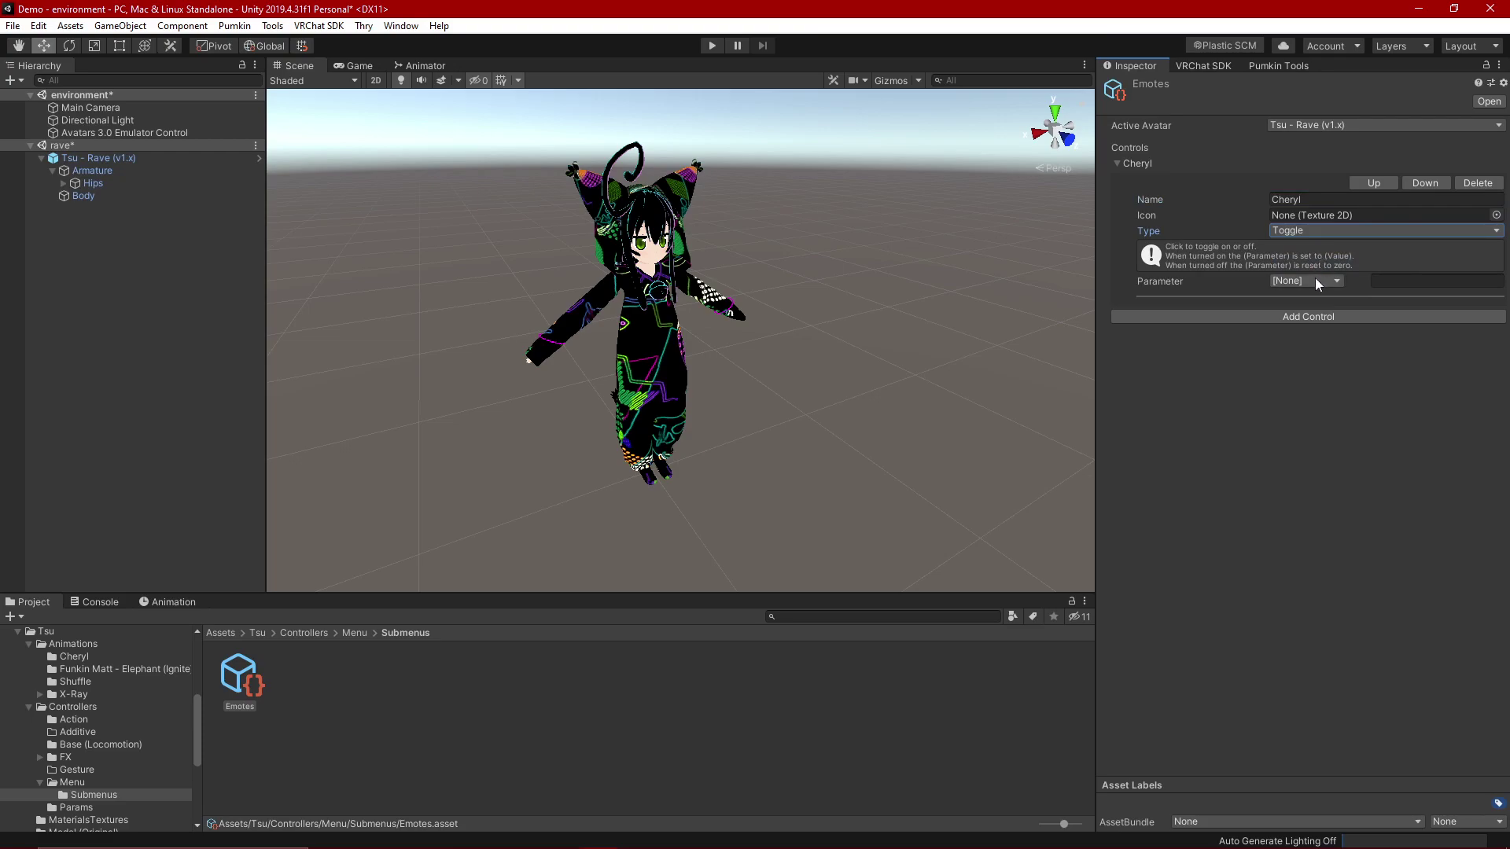
# Step: Bind the Cheryl toggle to the VRCEmote, Int parameter with value 1 and return to the Assets root folder
pyautogui.click(1315, 281)
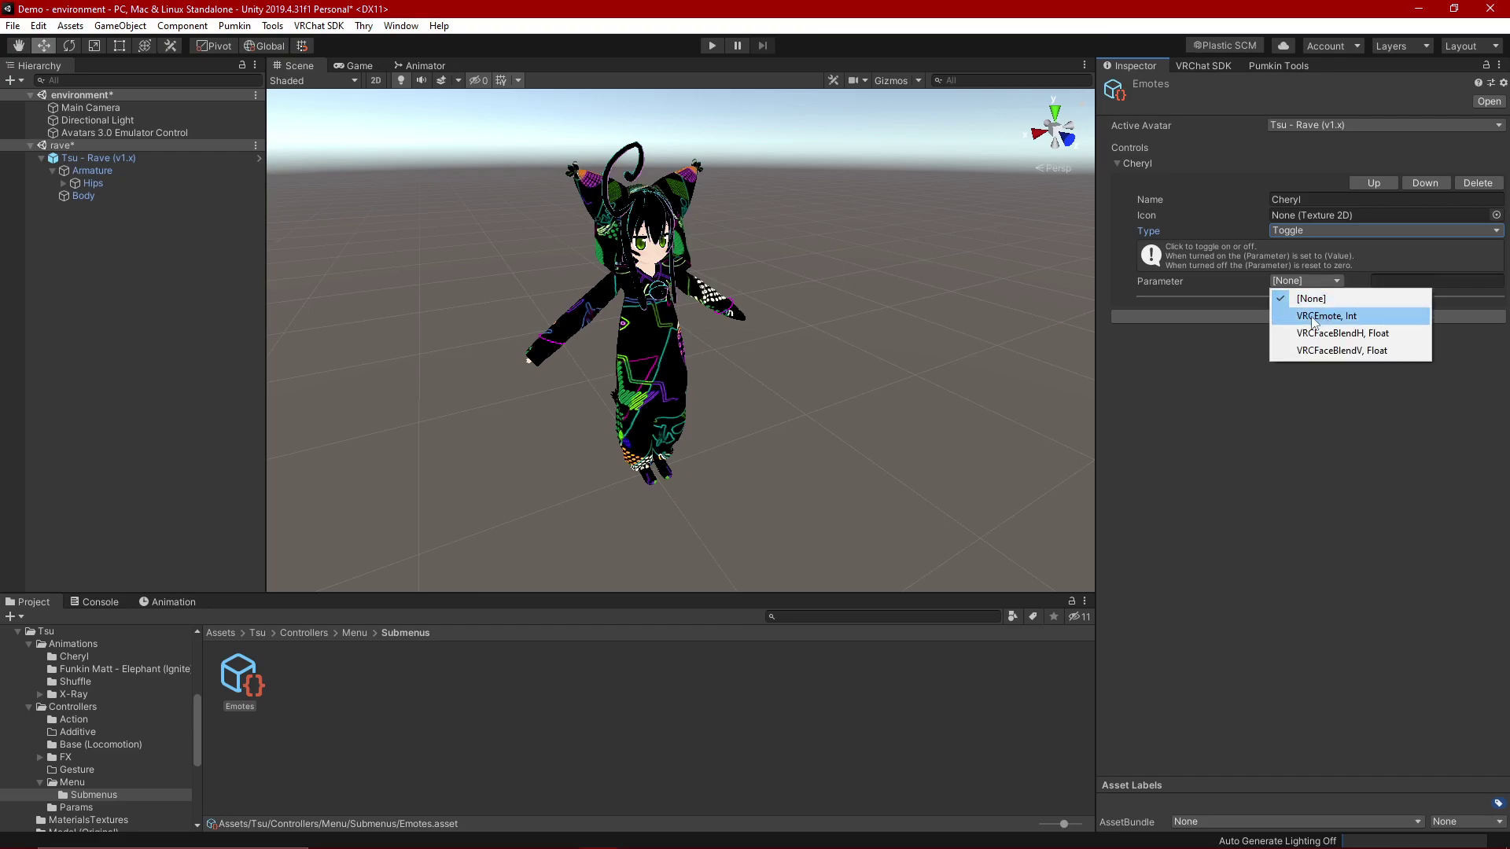
pyautogui.click(1339, 317)
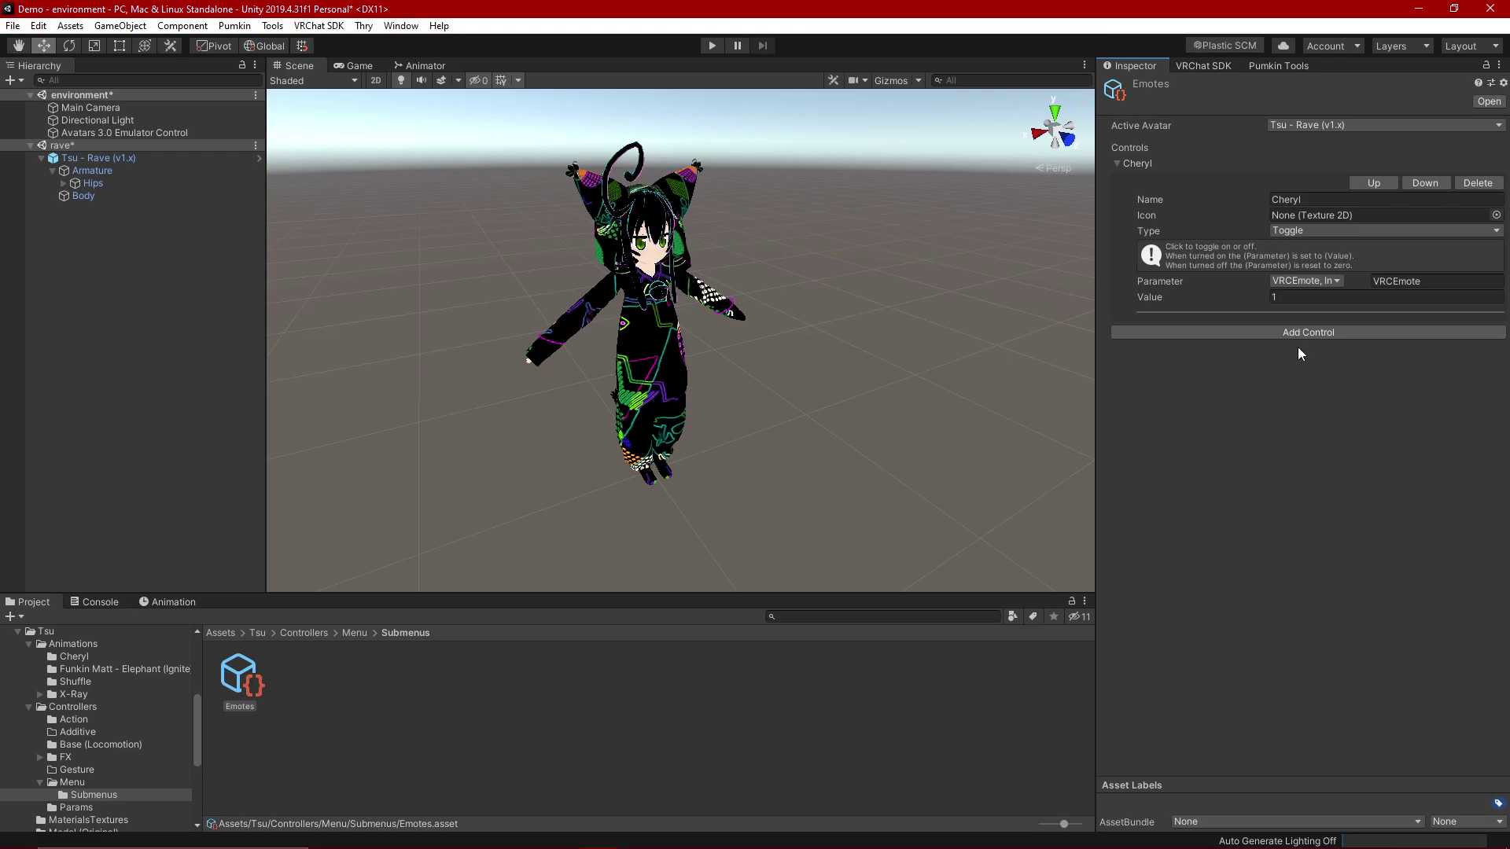
pyautogui.click(1298, 297)
pyautogui.click(559, 684)
pyautogui.click(220, 633)
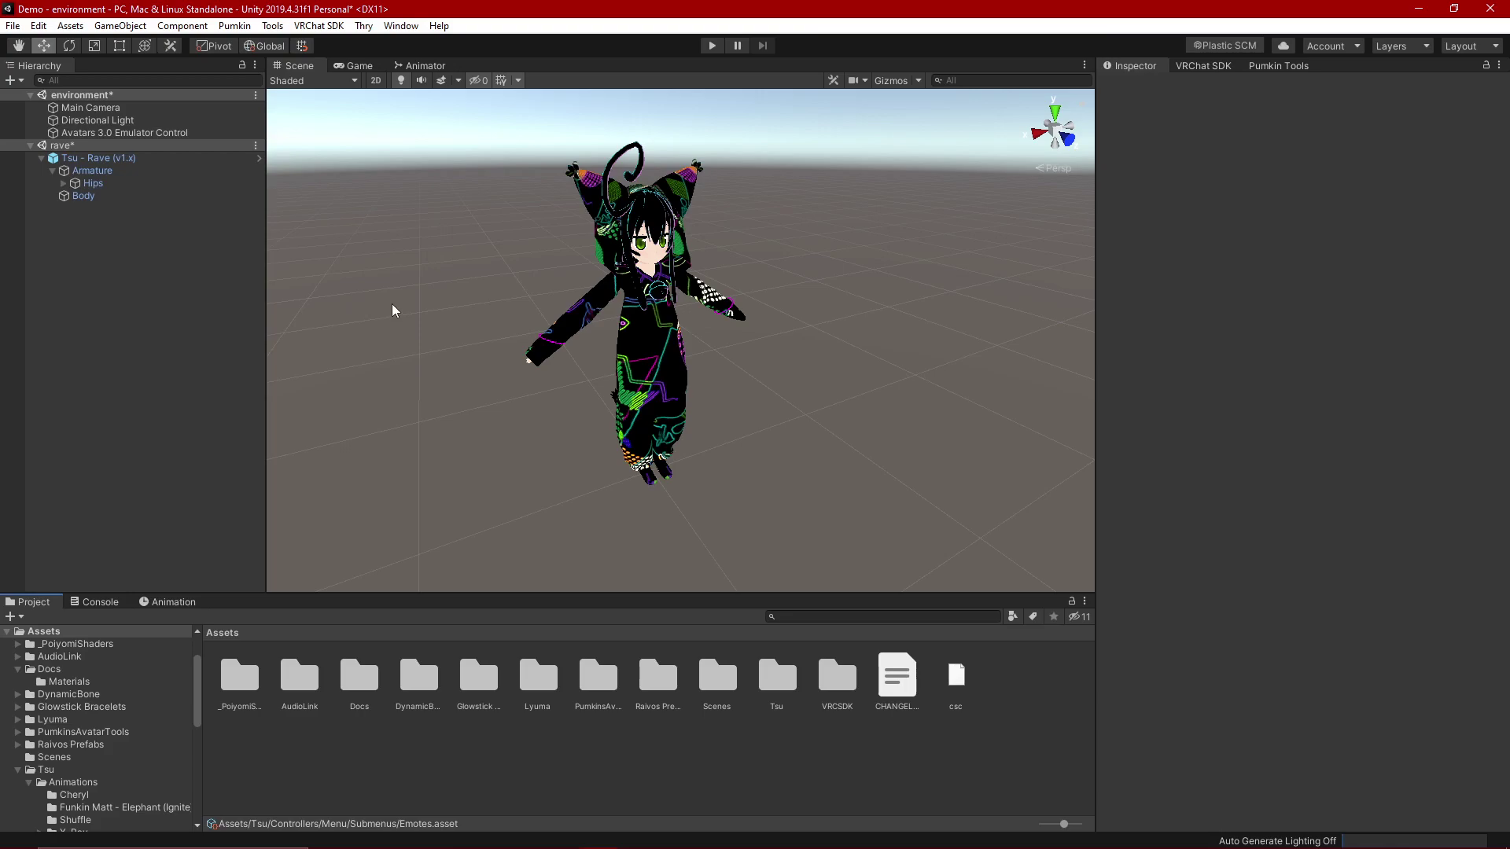
# Step: Enable the Avatars 3.0 Emulator for the scene
pyautogui.click(274, 26)
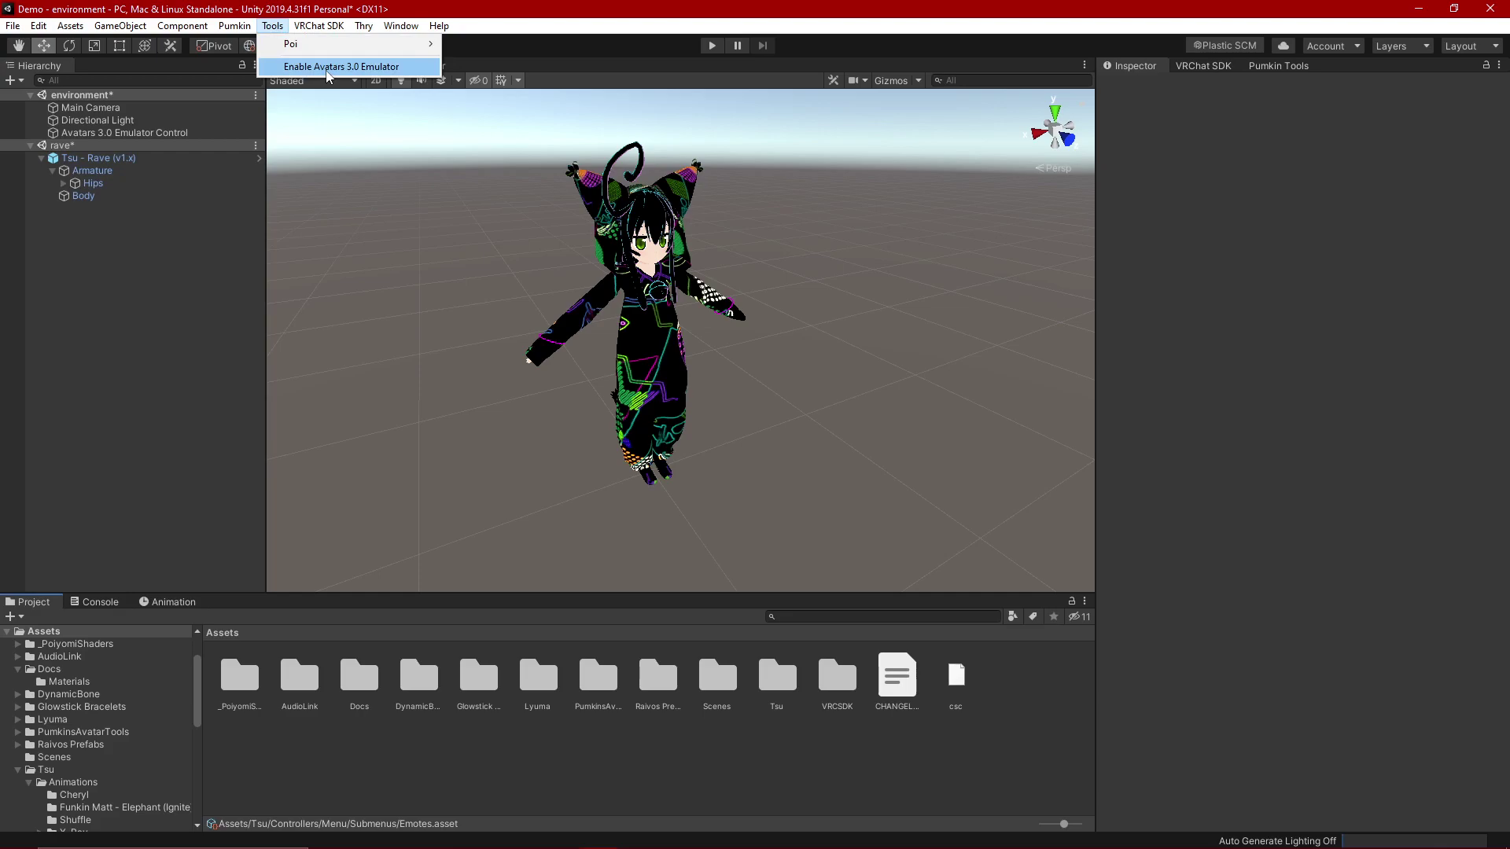
pyautogui.click(328, 69)
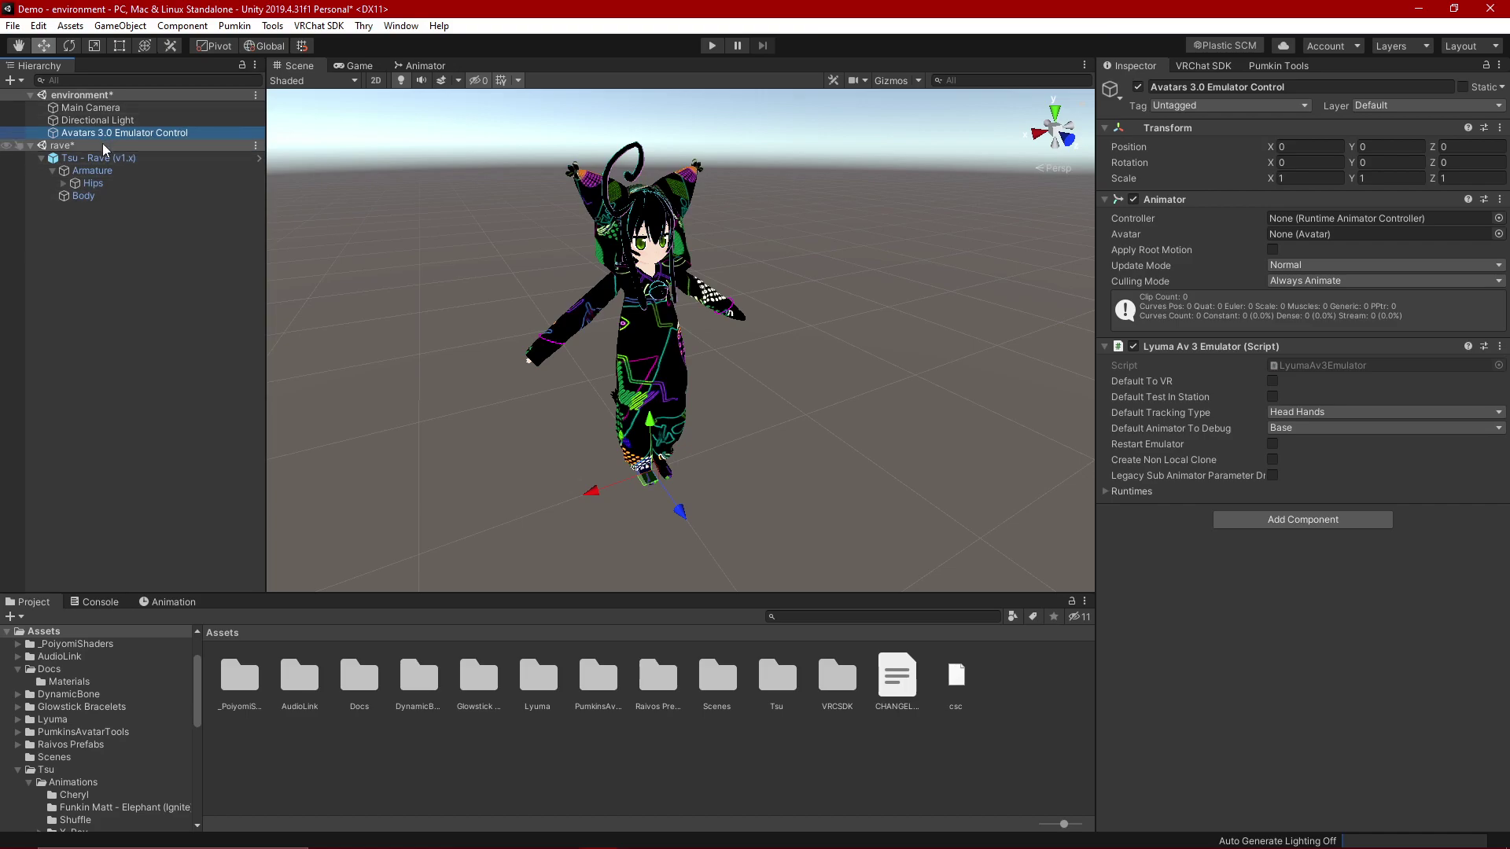
pyautogui.click(165, 253)
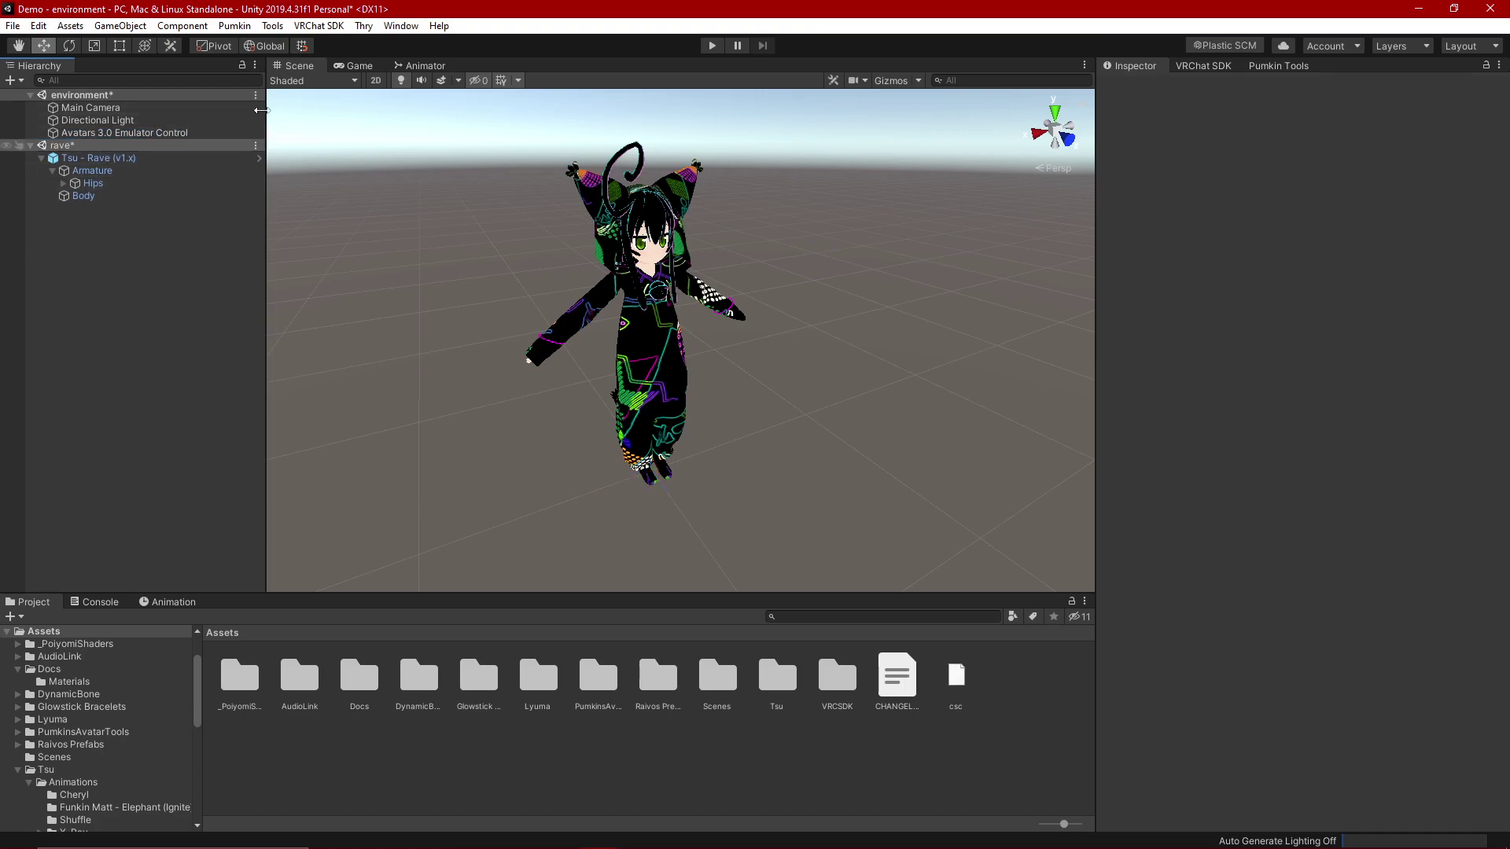
# Step: Run the scene in Play mode and open the Emotes submenu of the Tsu - Rave (v1.x) avatar
pyautogui.click(711, 46)
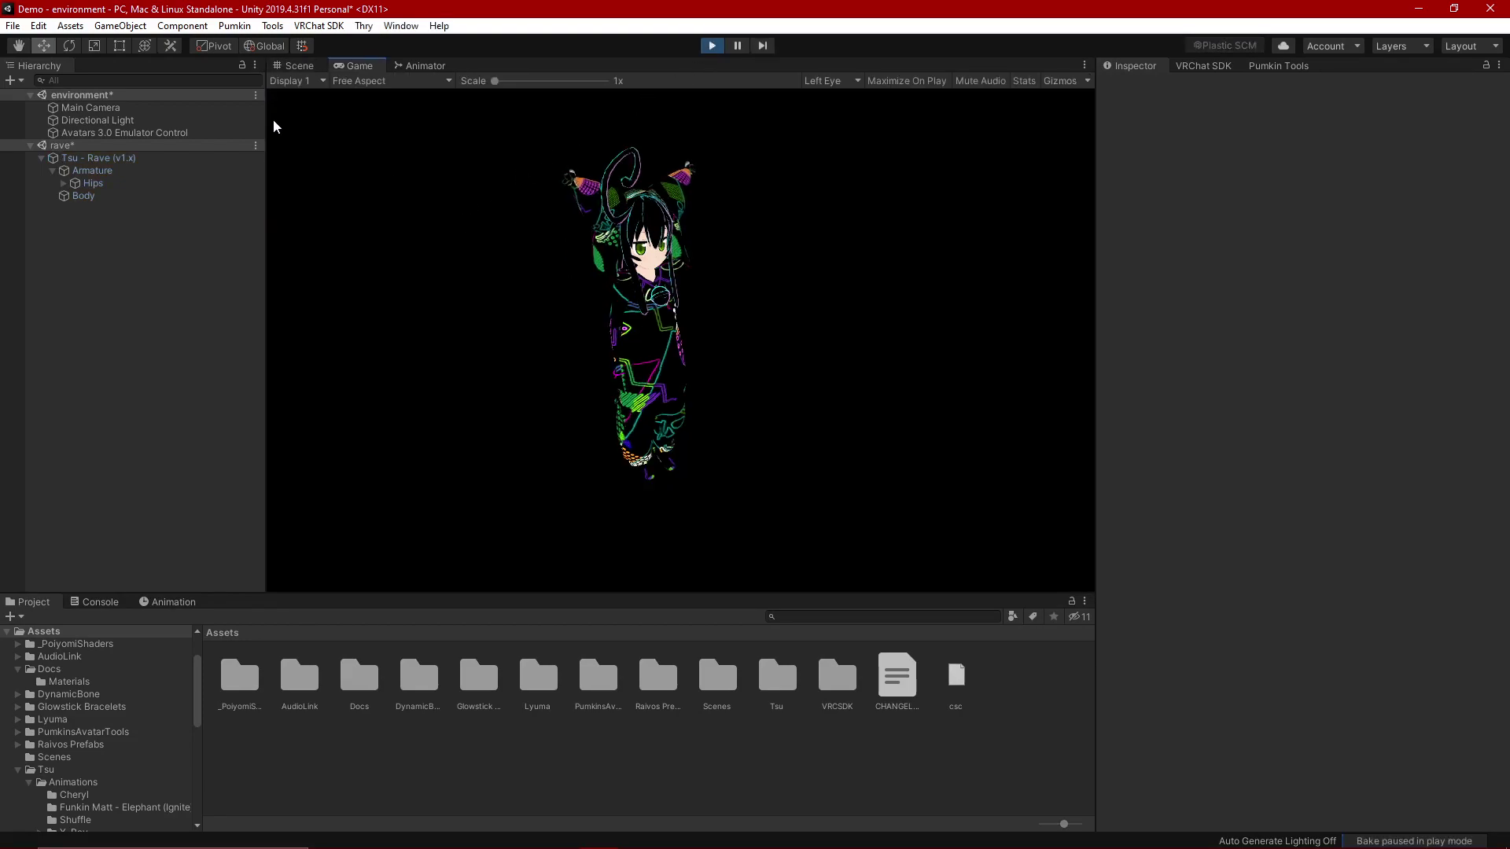
pyautogui.click(126, 159)
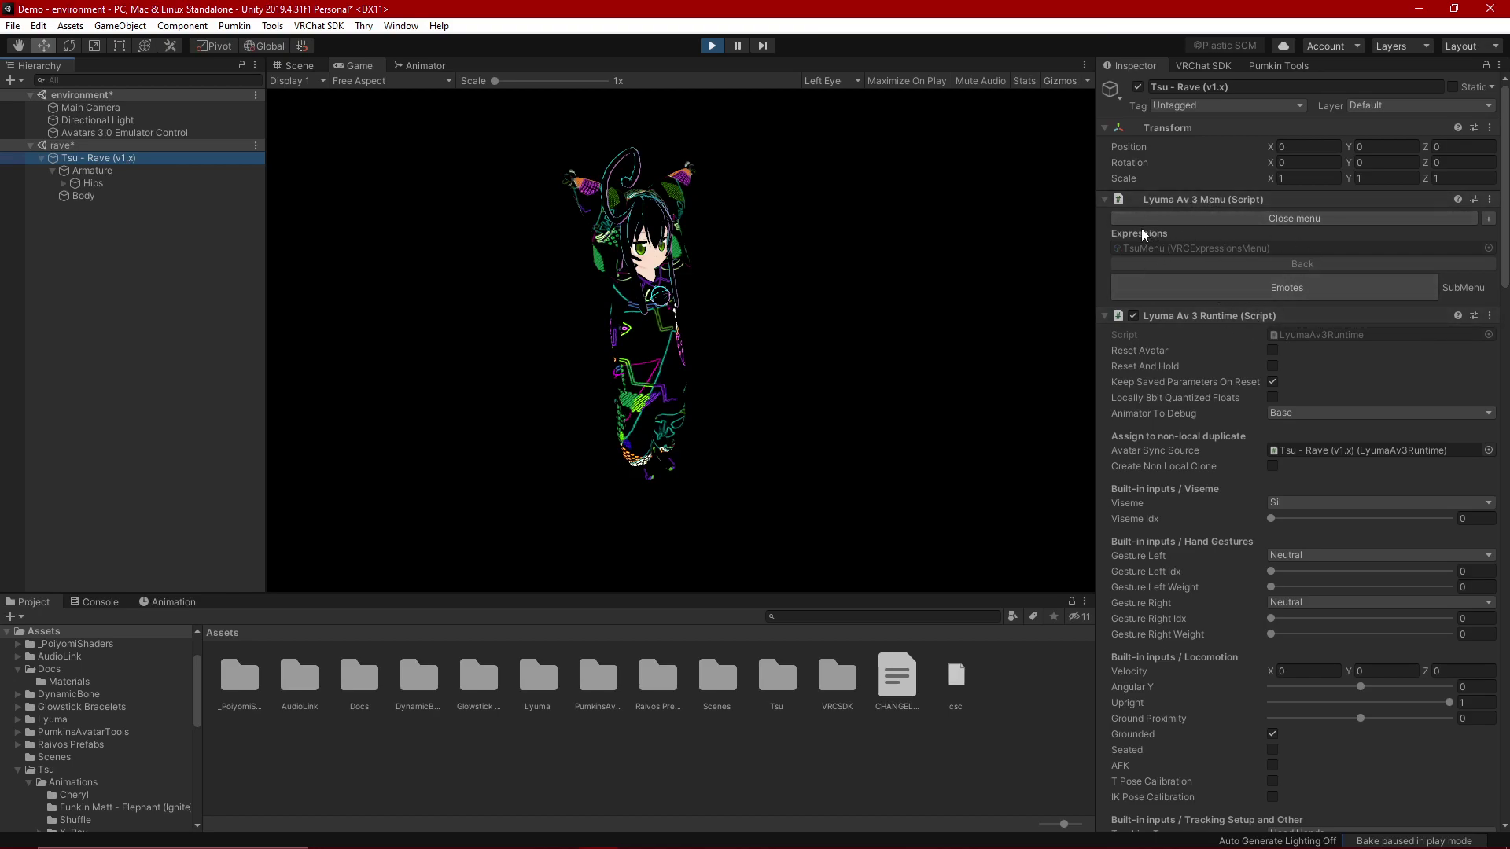
pyautogui.click(1370, 295)
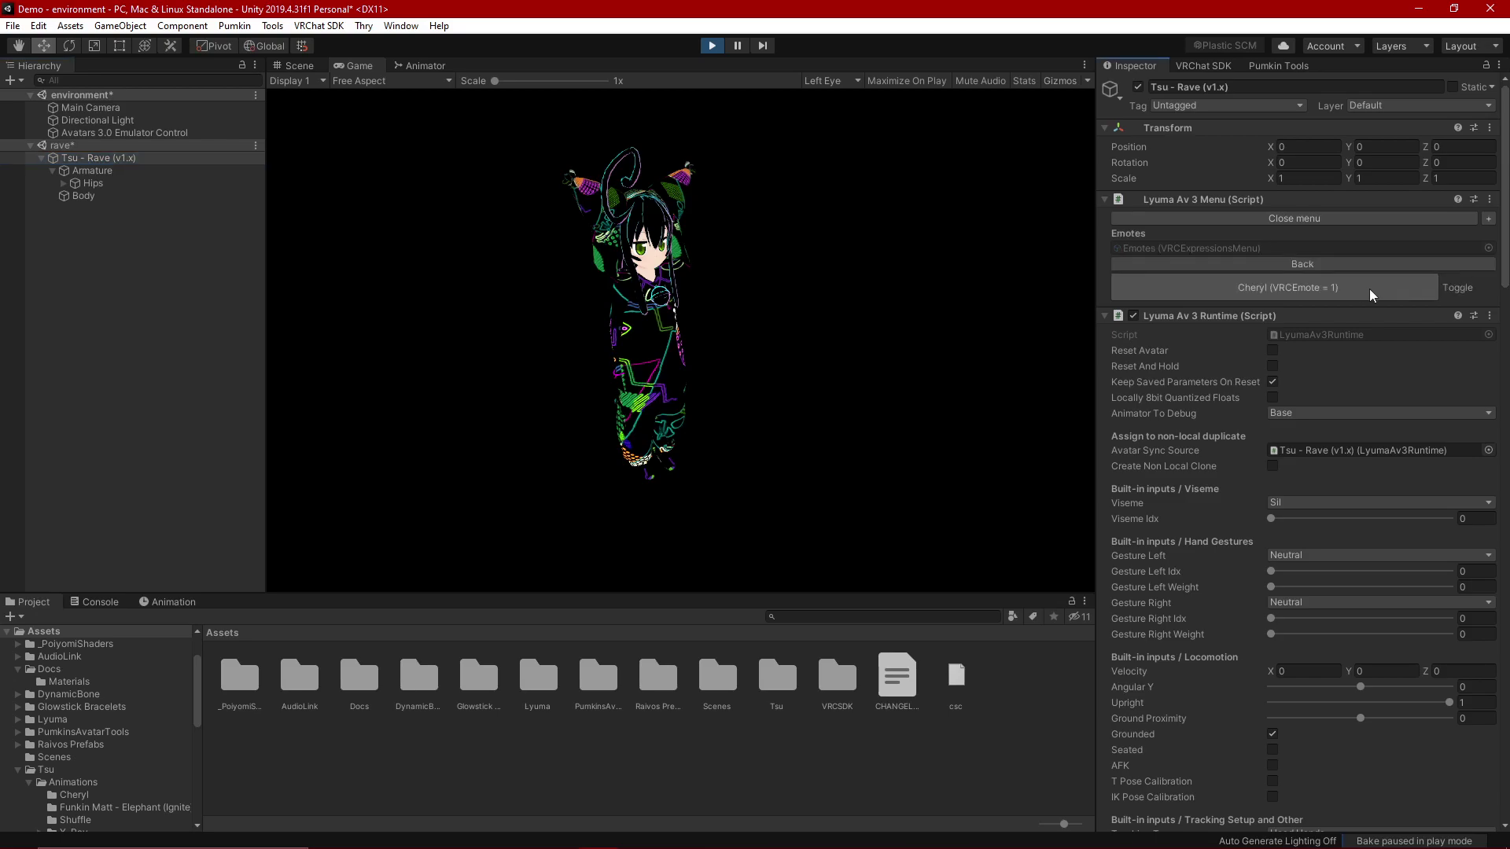
# Step: Test the Cheryl emote by toggling it on and off repeatedly, and exit Play mode
pyautogui.click(1287, 291)
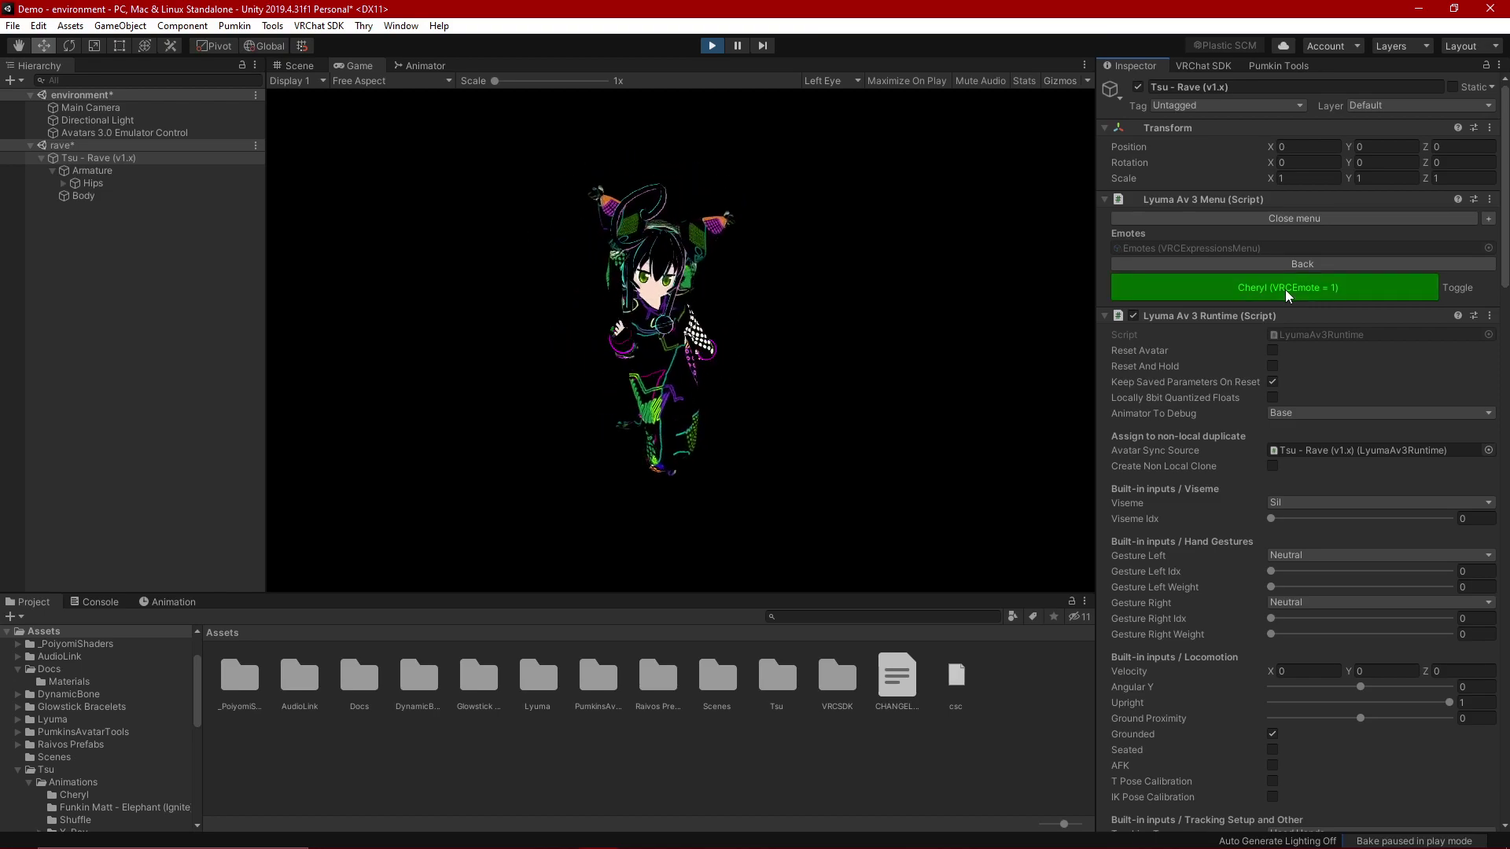
pyautogui.click(1287, 289)
pyautogui.click(1284, 295)
pyautogui.click(1284, 296)
pyautogui.click(1284, 295)
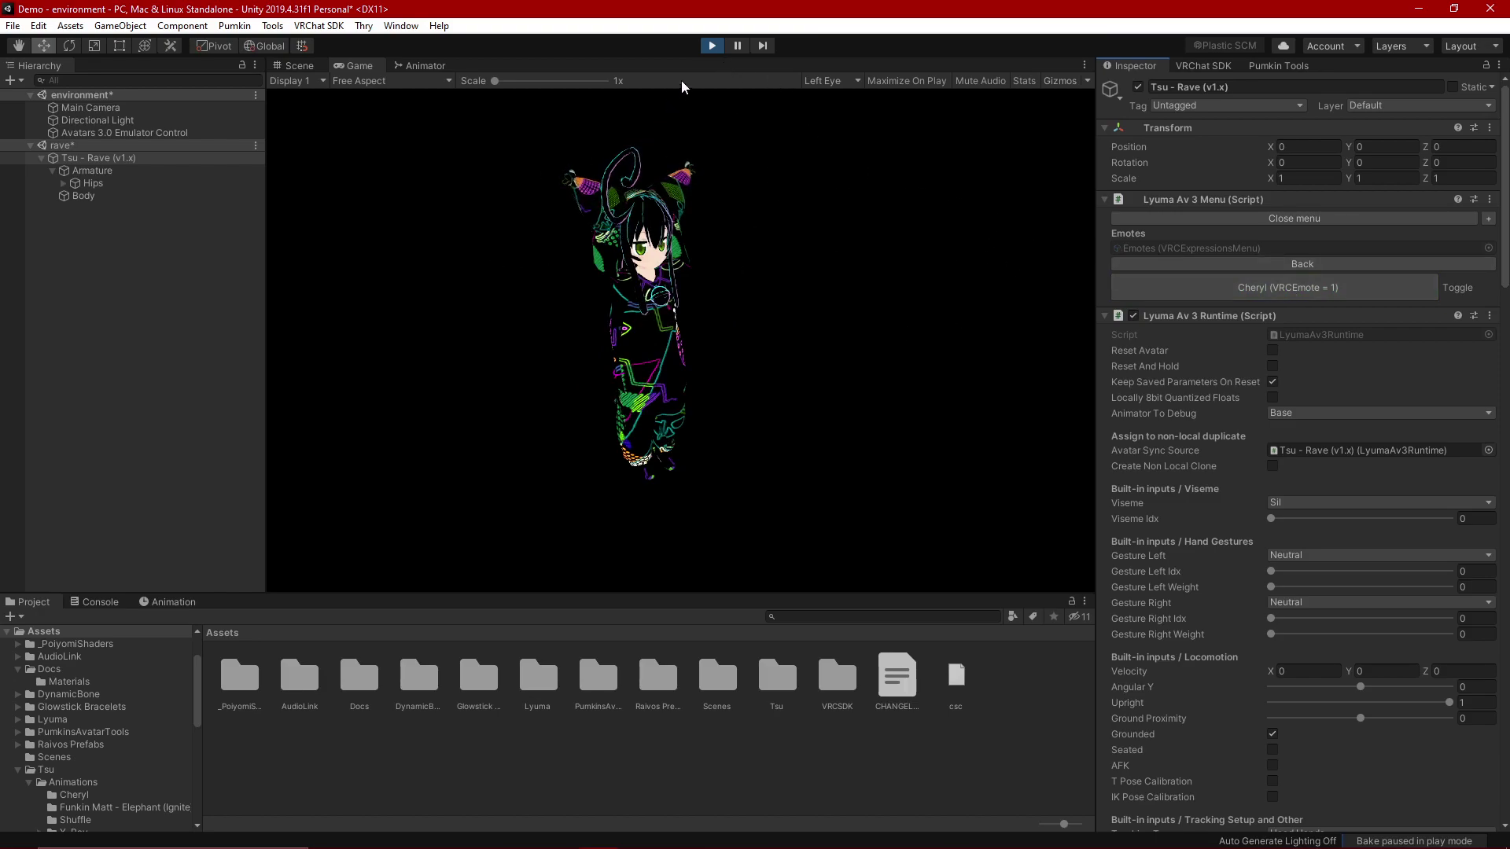
pyautogui.click(712, 45)
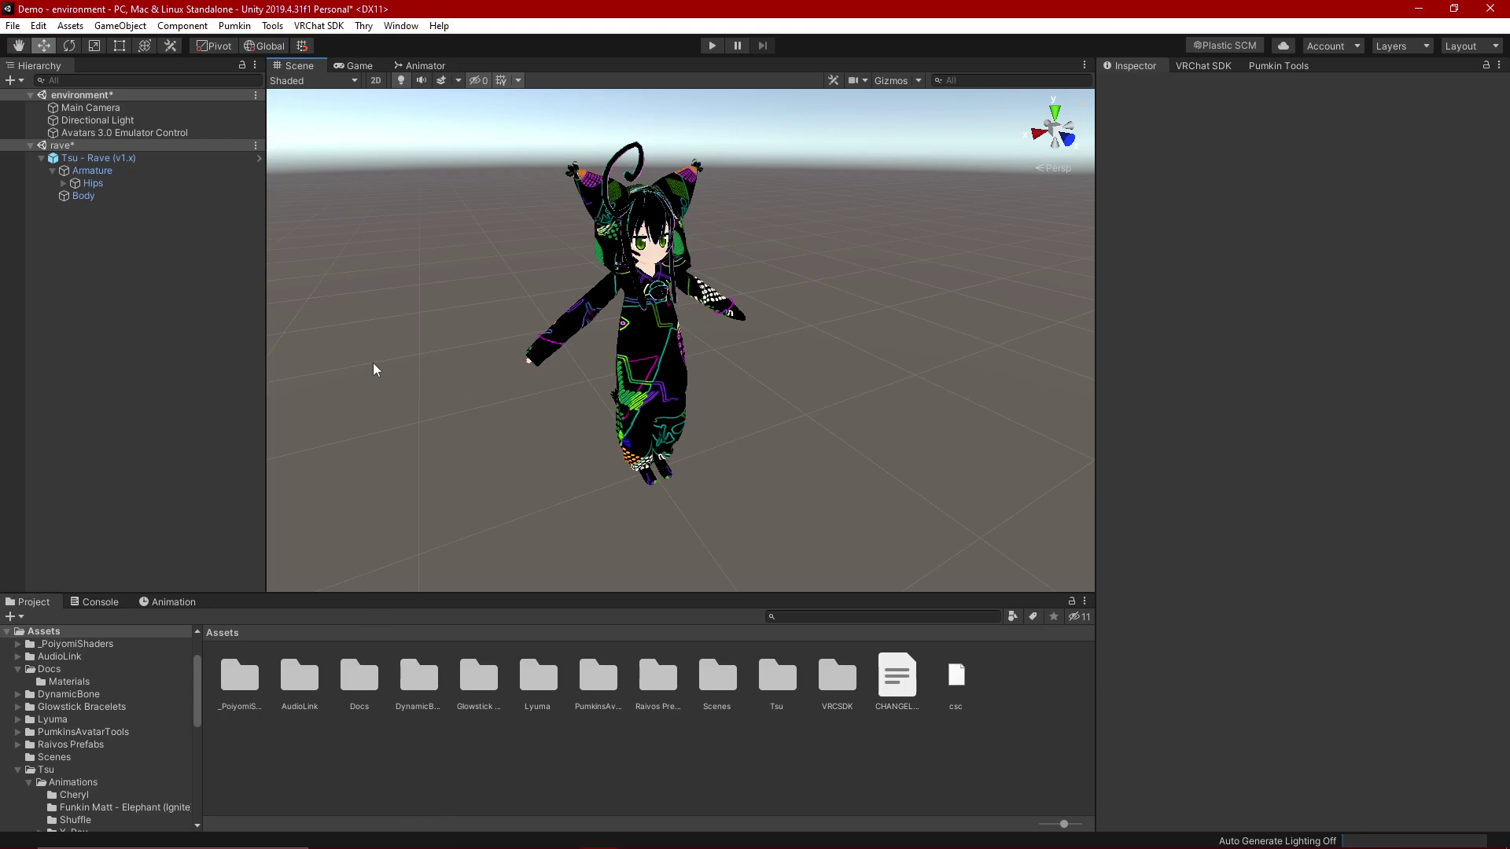
# Step: Create an empty child object named Audio under the avatar's Armature
pyautogui.click(126, 171)
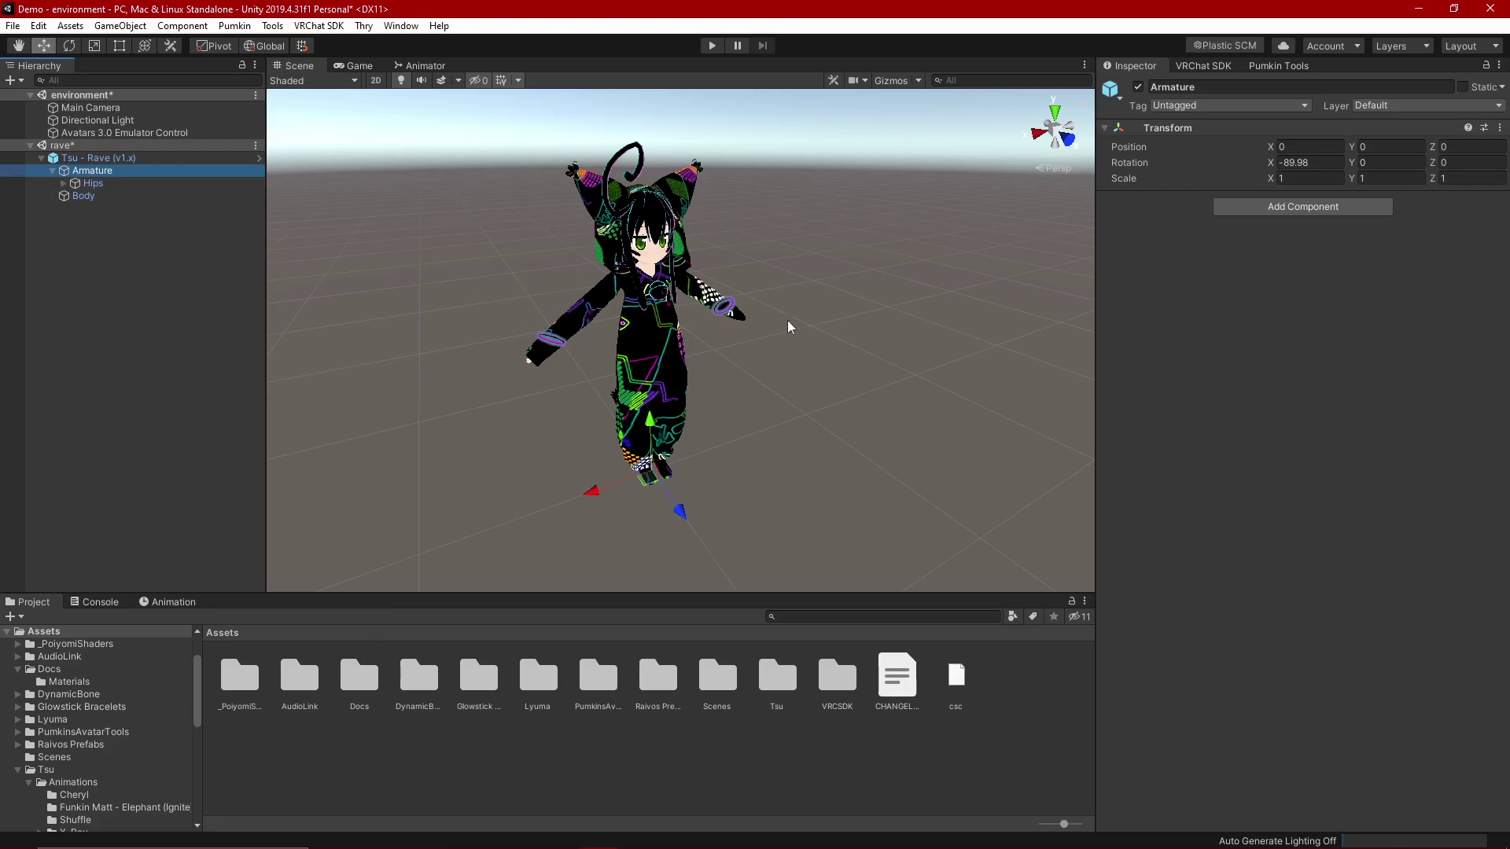
pyautogui.rightClick(154, 178)
pyautogui.click(218, 371)
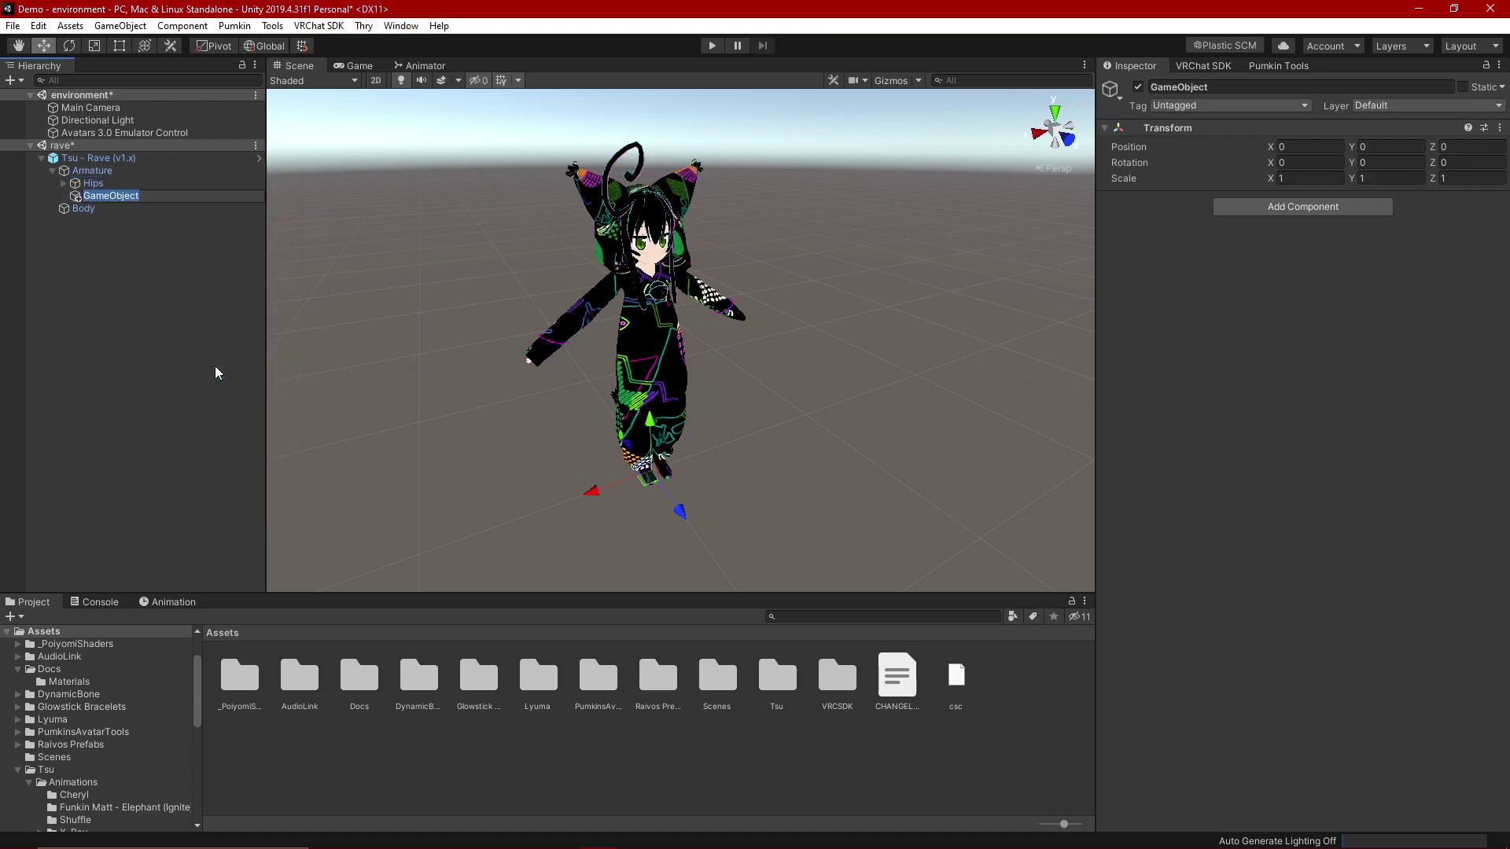
pyautogui.write('Audi')
pyautogui.press('Return')
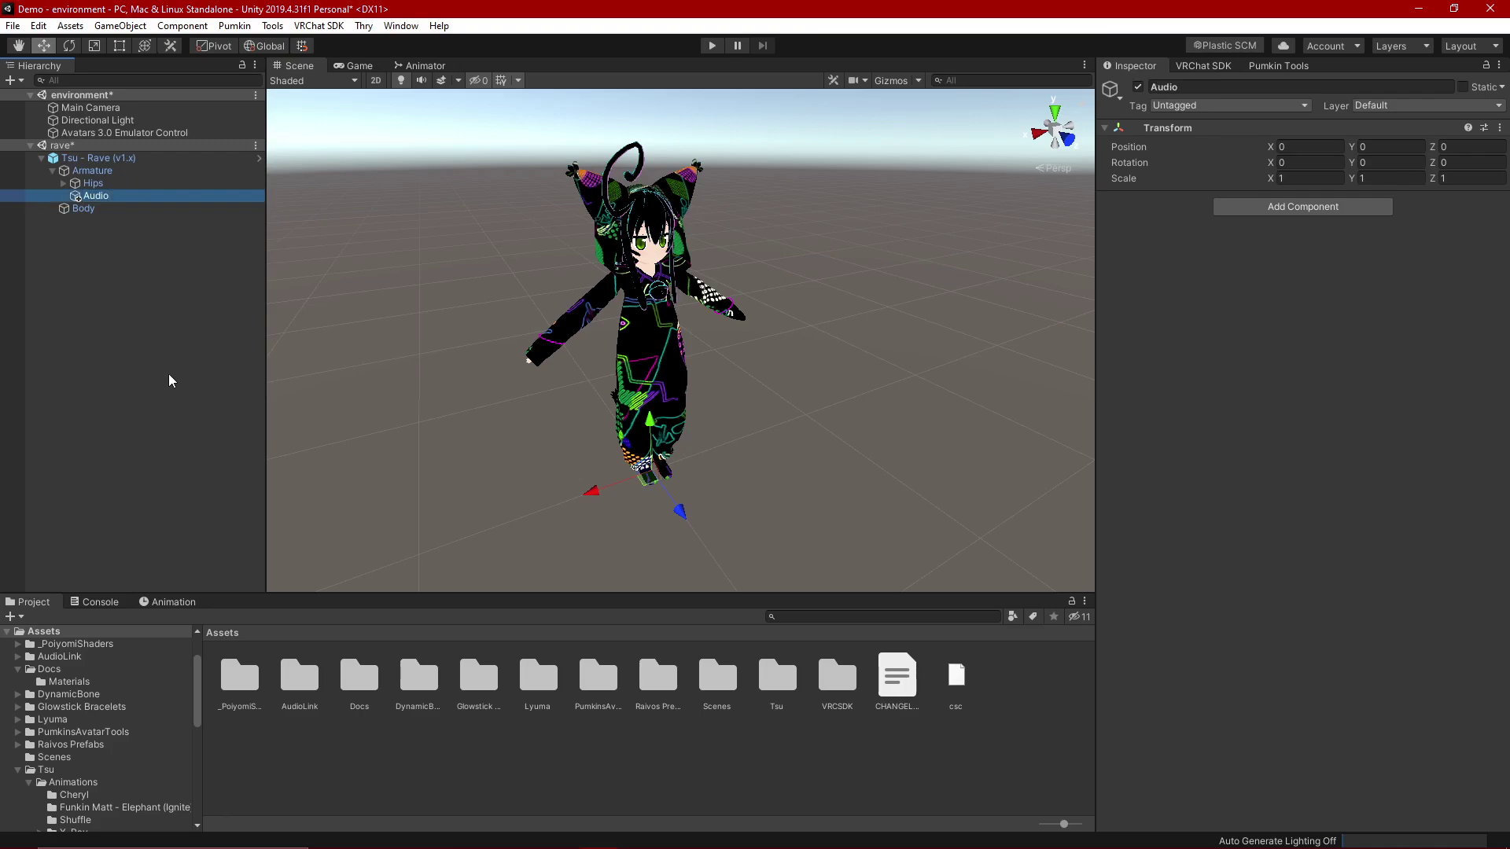
# Step: Add an Audio Source as a child of the Audio object and name it Cheryl Audio
pyautogui.rightClick(142, 203)
pyautogui.moveTo(231, 471)
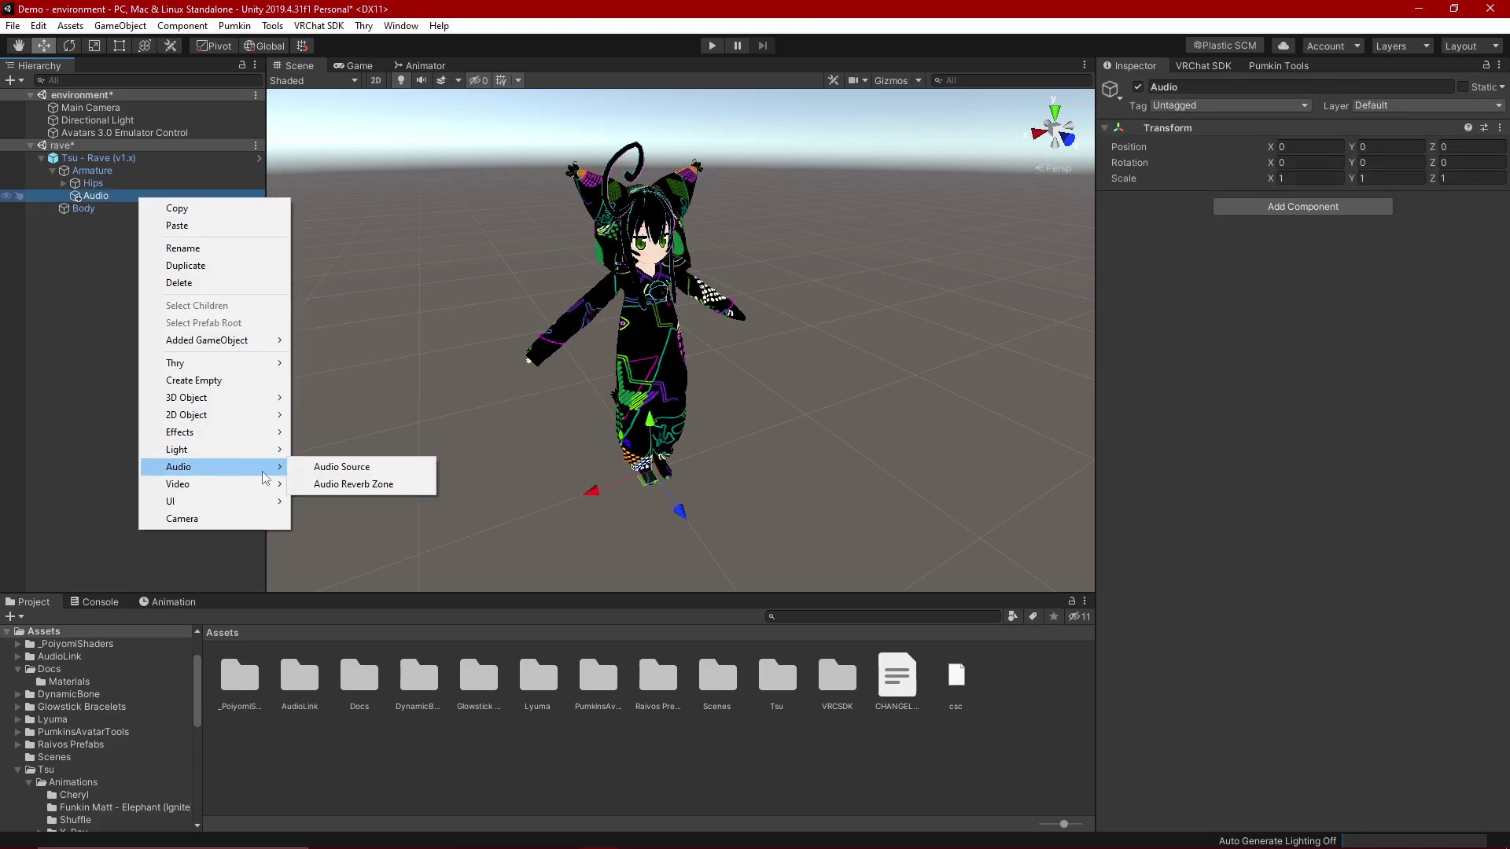
pyautogui.click(329, 469)
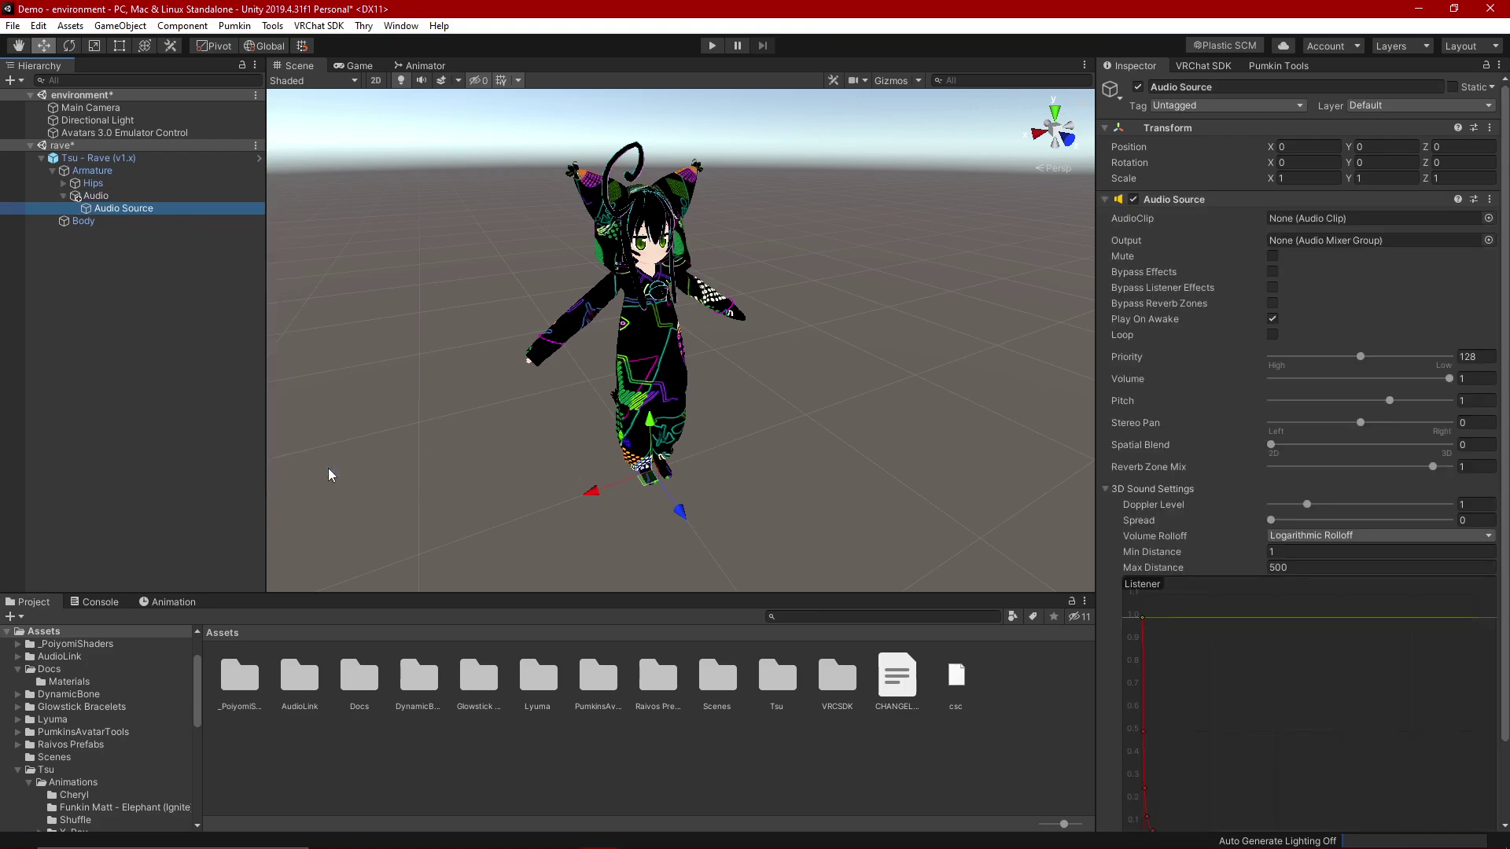
pyautogui.write('Ceheryl Ayd')
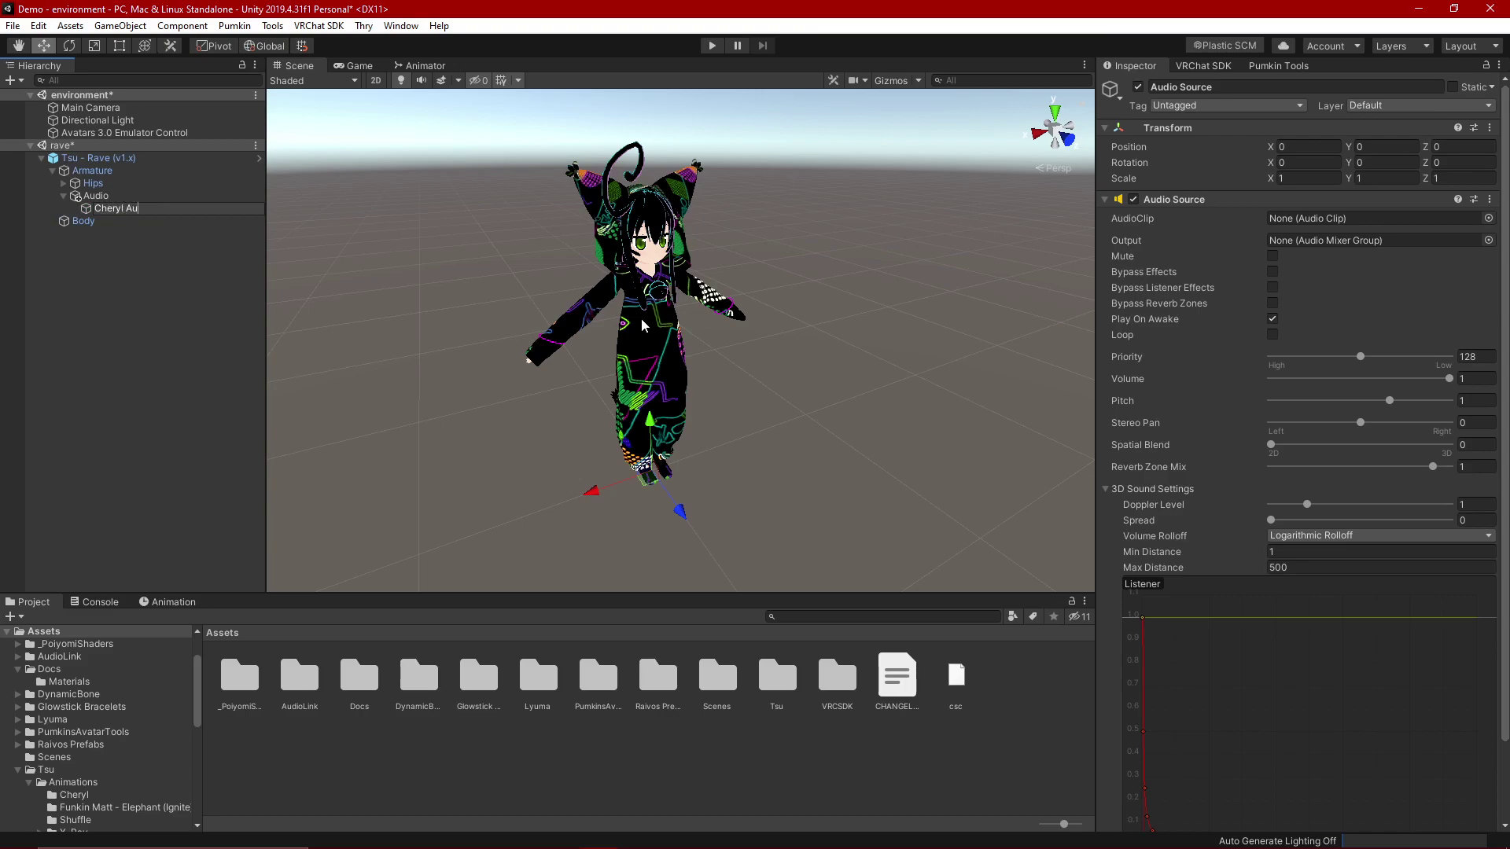
pyautogui.press('Return')
pyautogui.click(122, 196)
pyautogui.click(134, 209)
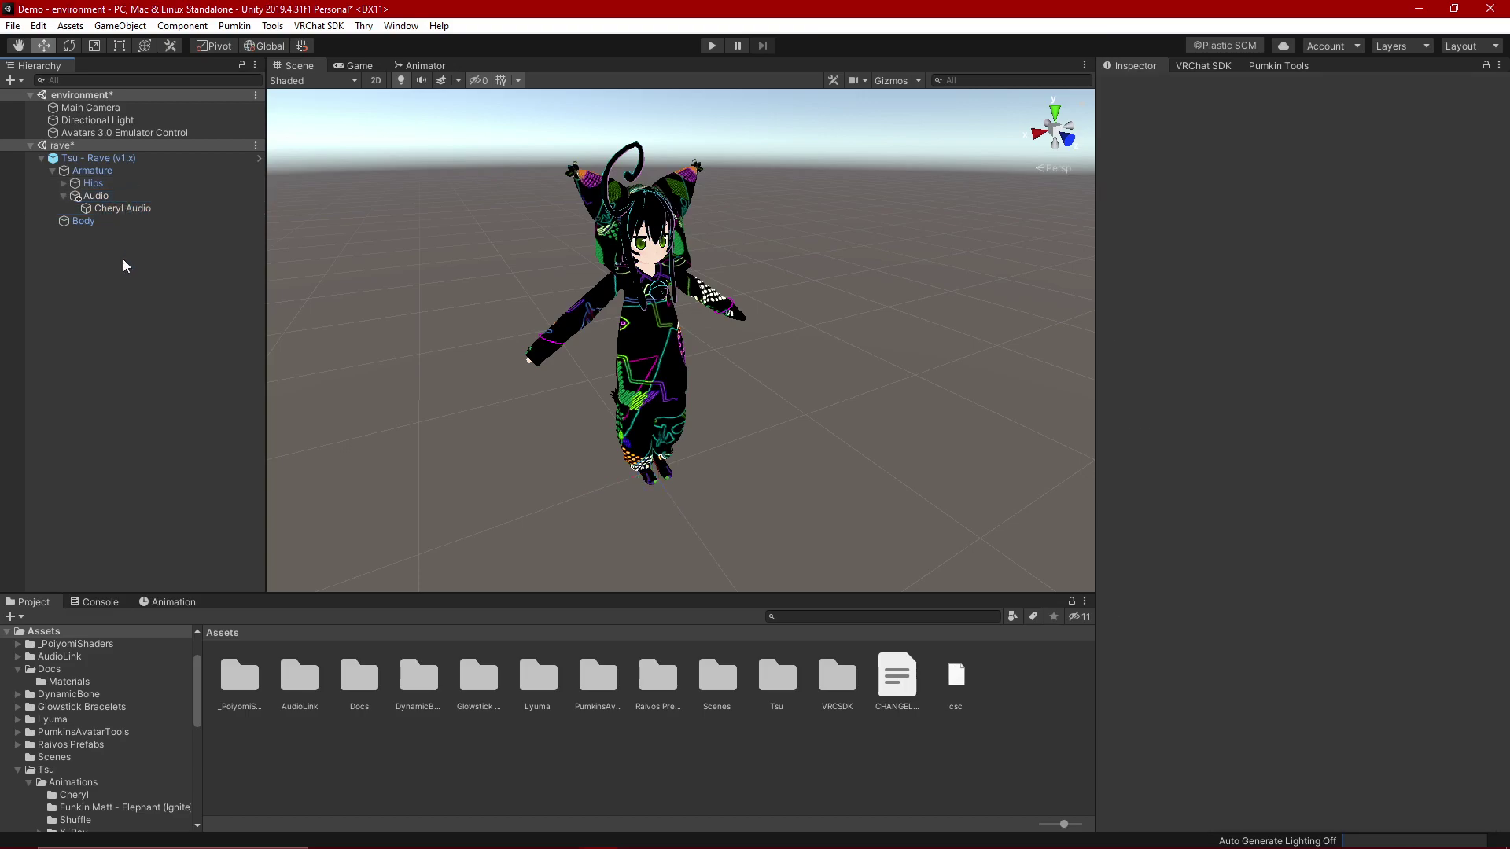
# Step: Duplicate the Cheryl Audio object three times and delete the copies
pyautogui.rightClick(189, 215)
pyautogui.click(208, 280)
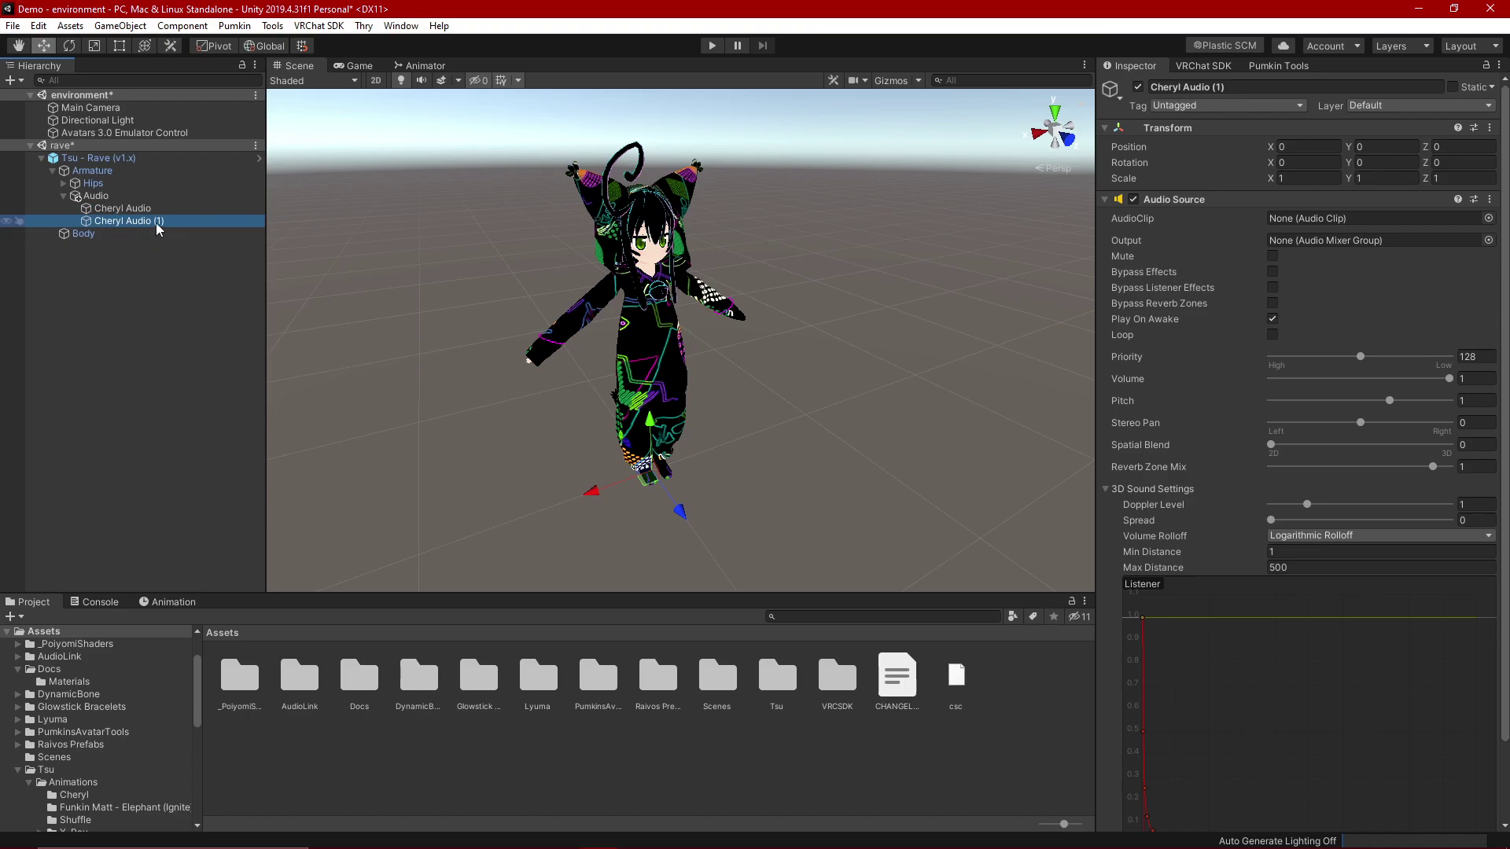
pyautogui.rightClick(158, 228)
pyautogui.click(197, 290)
pyautogui.rightClick(166, 234)
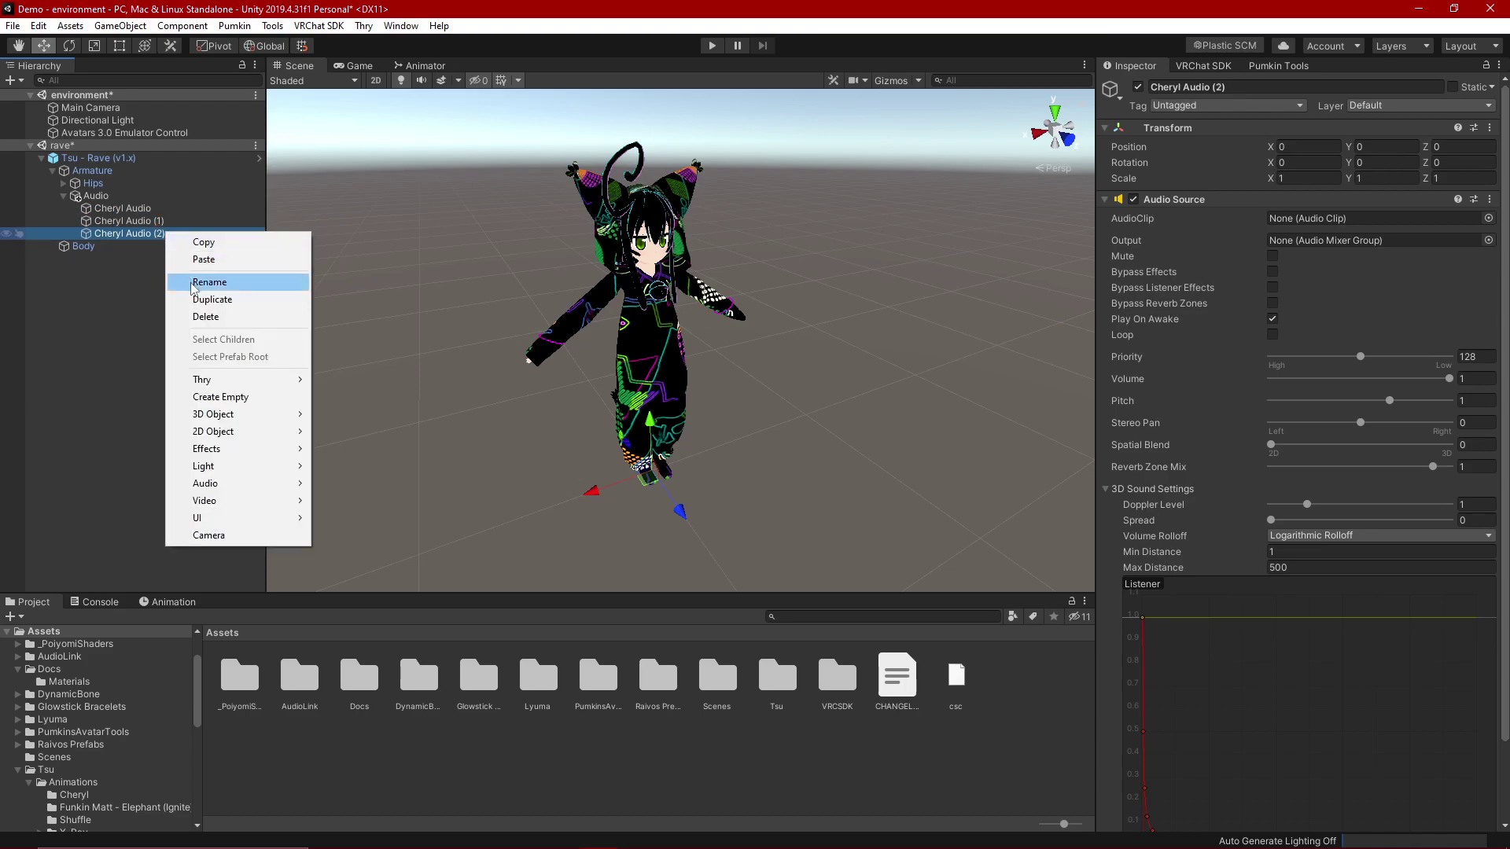
pyautogui.click(198, 299)
pyautogui.keyDown('shift'); pyautogui.click(171, 222); pyautogui.keyUp('shift')
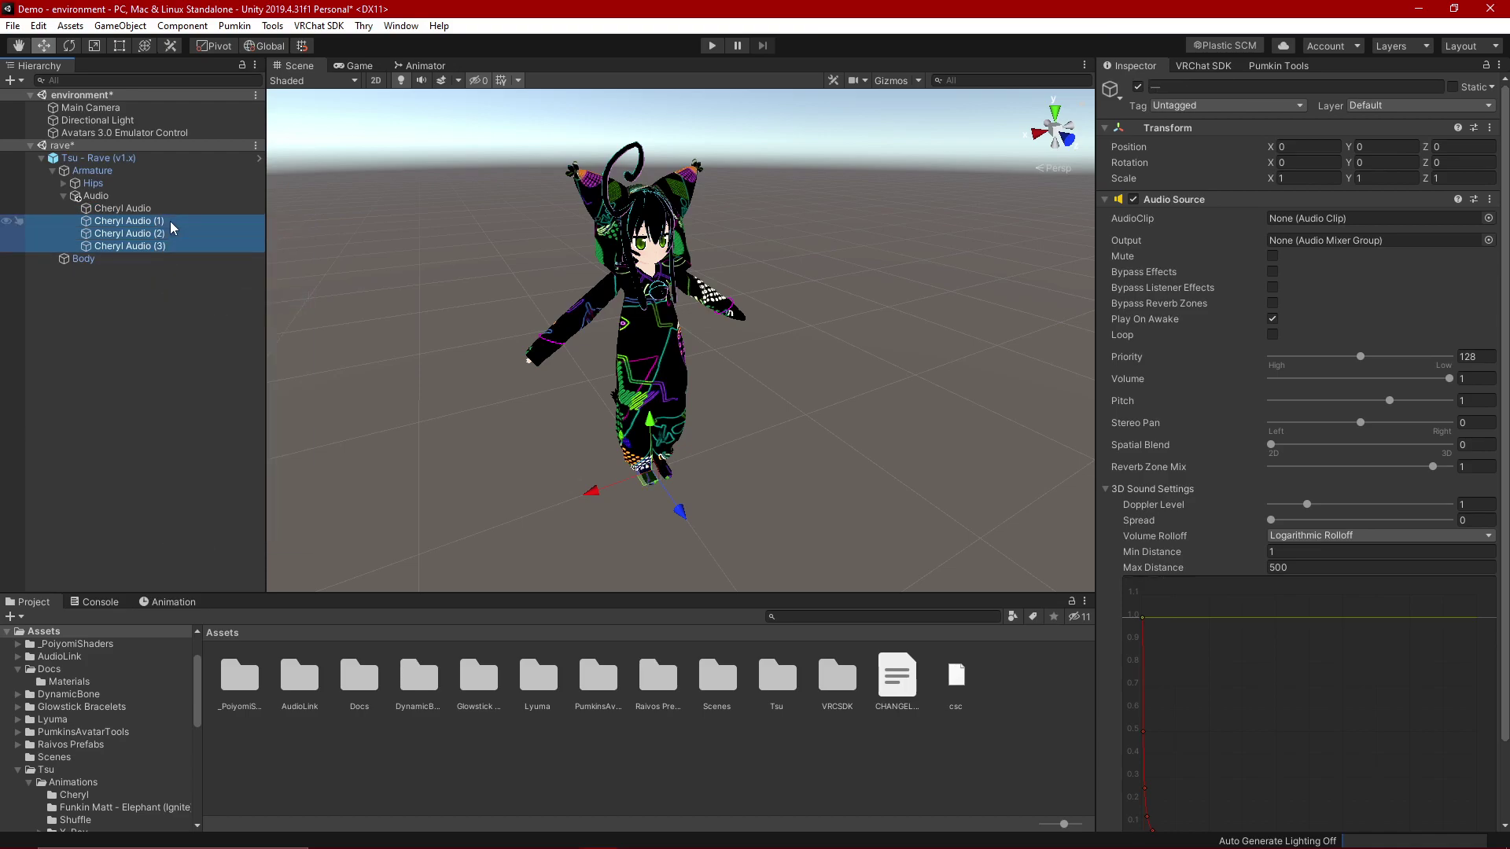
pyautogui.rightClick(172, 227)
pyautogui.click(197, 306)
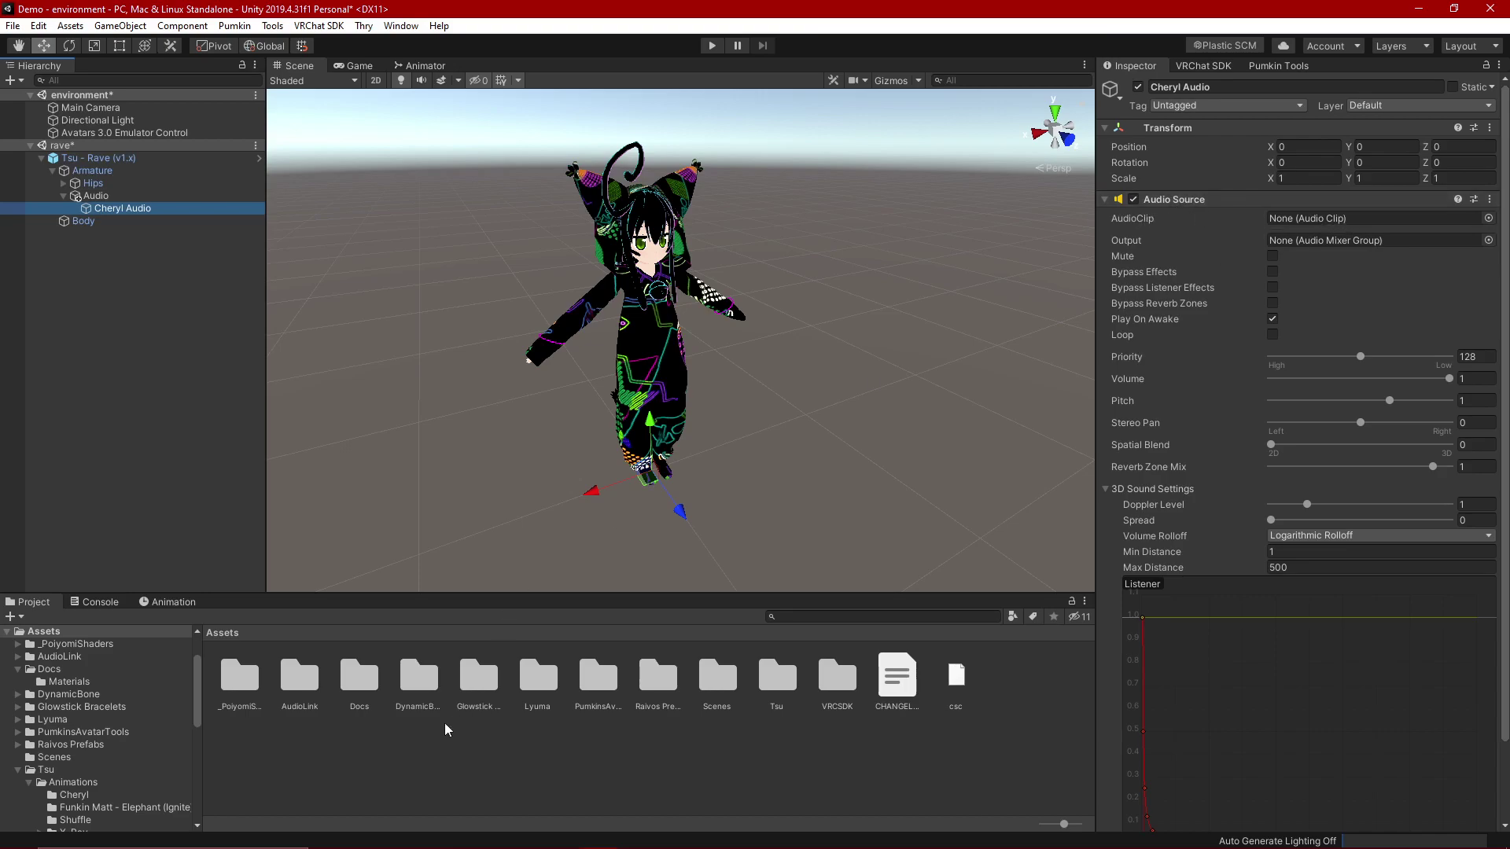
# Step: Assign the Yung Gravy - Cheryl clip from the Tsu/Animations/Cheryl folder as the AudioClip of Cheryl Audio
pyautogui.click(401, 733)
pyautogui.doubleClick(777, 676)
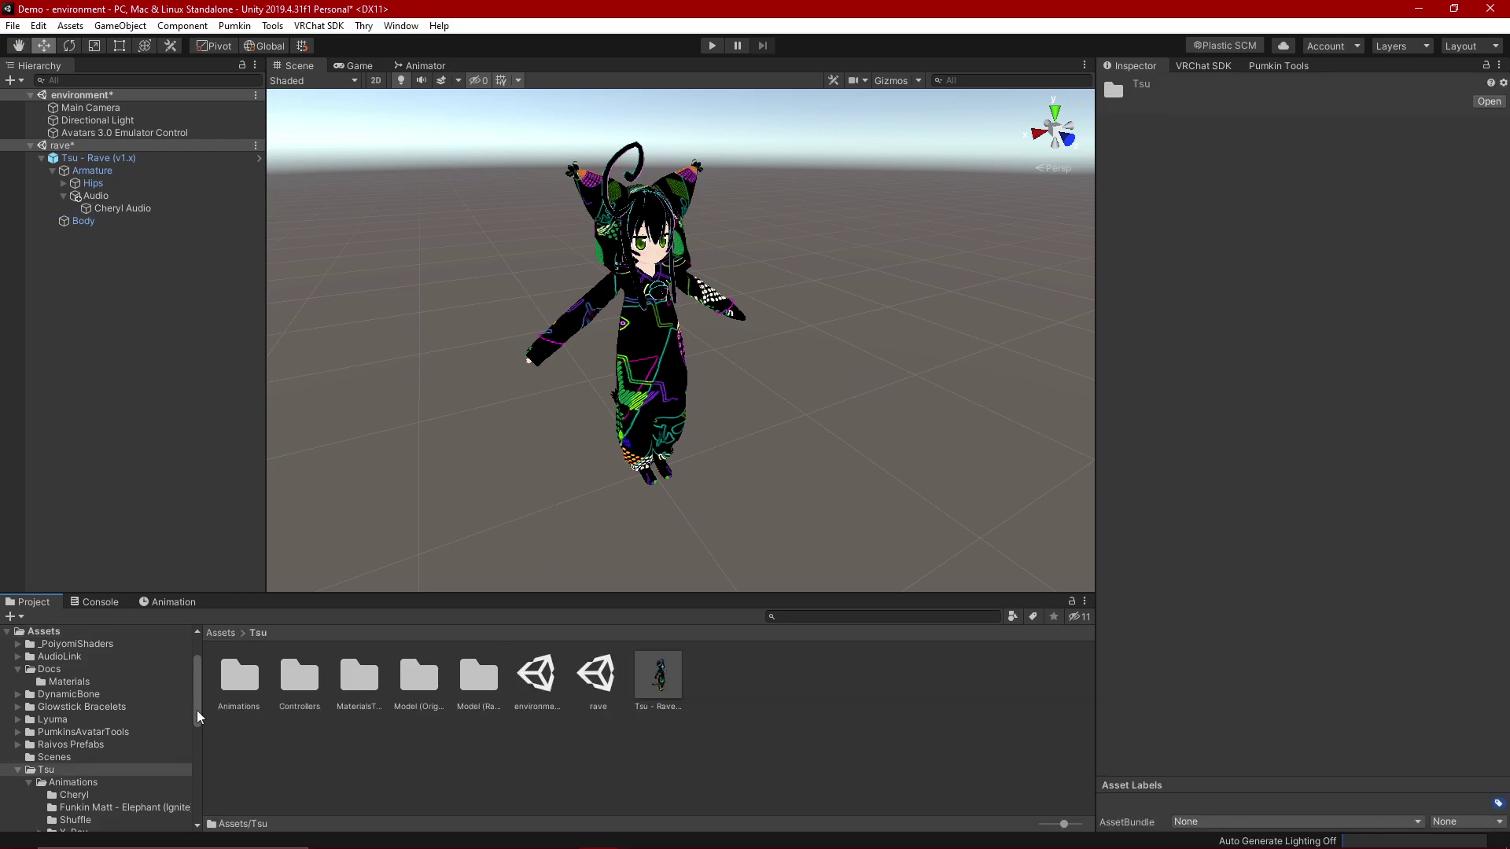
pyautogui.doubleClick(220, 695)
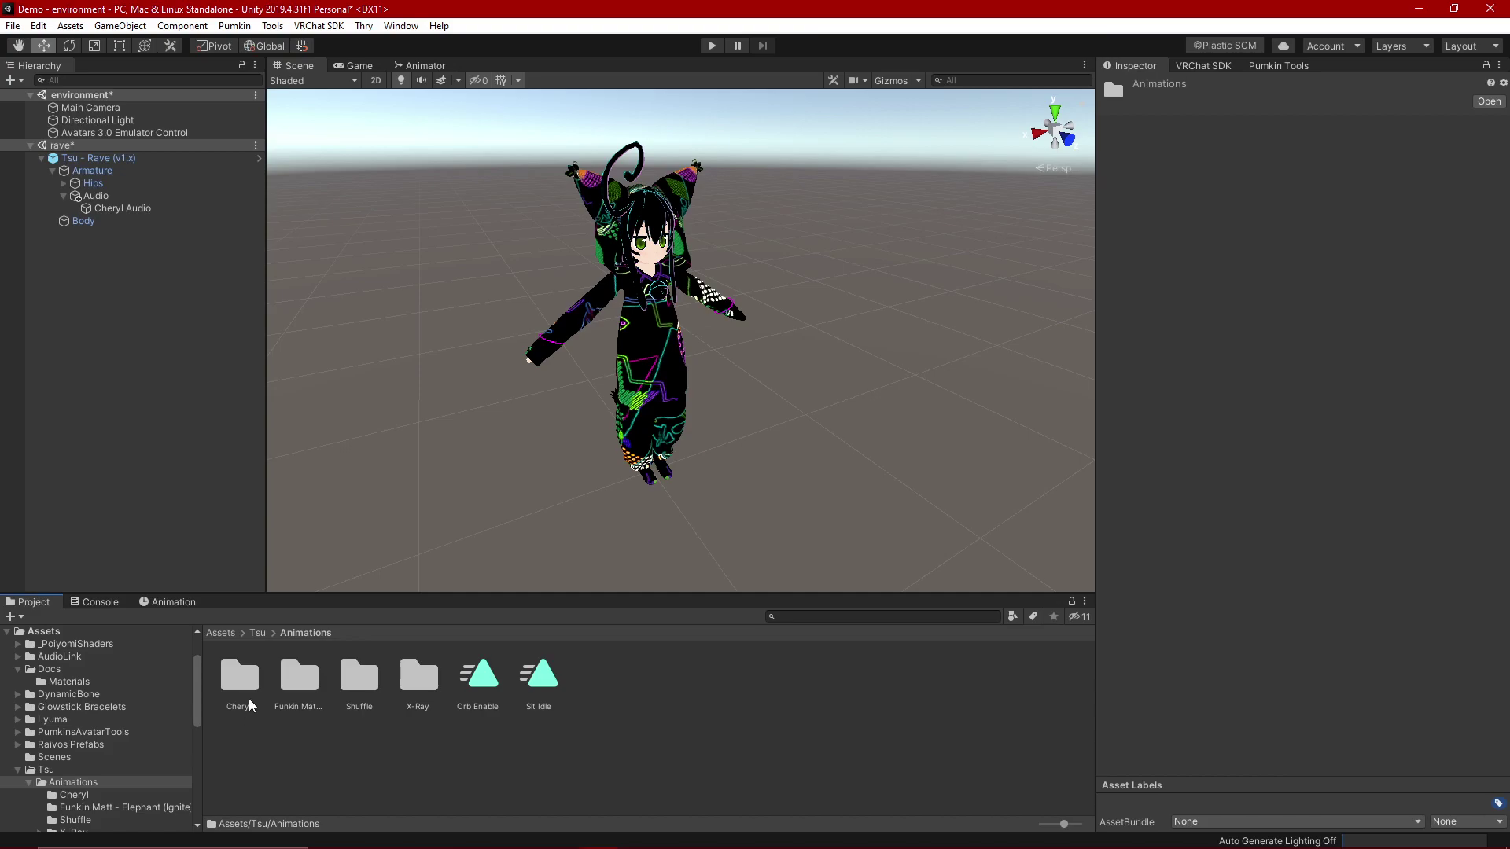
pyautogui.doubleClick(240, 678)
pyautogui.click(291, 692)
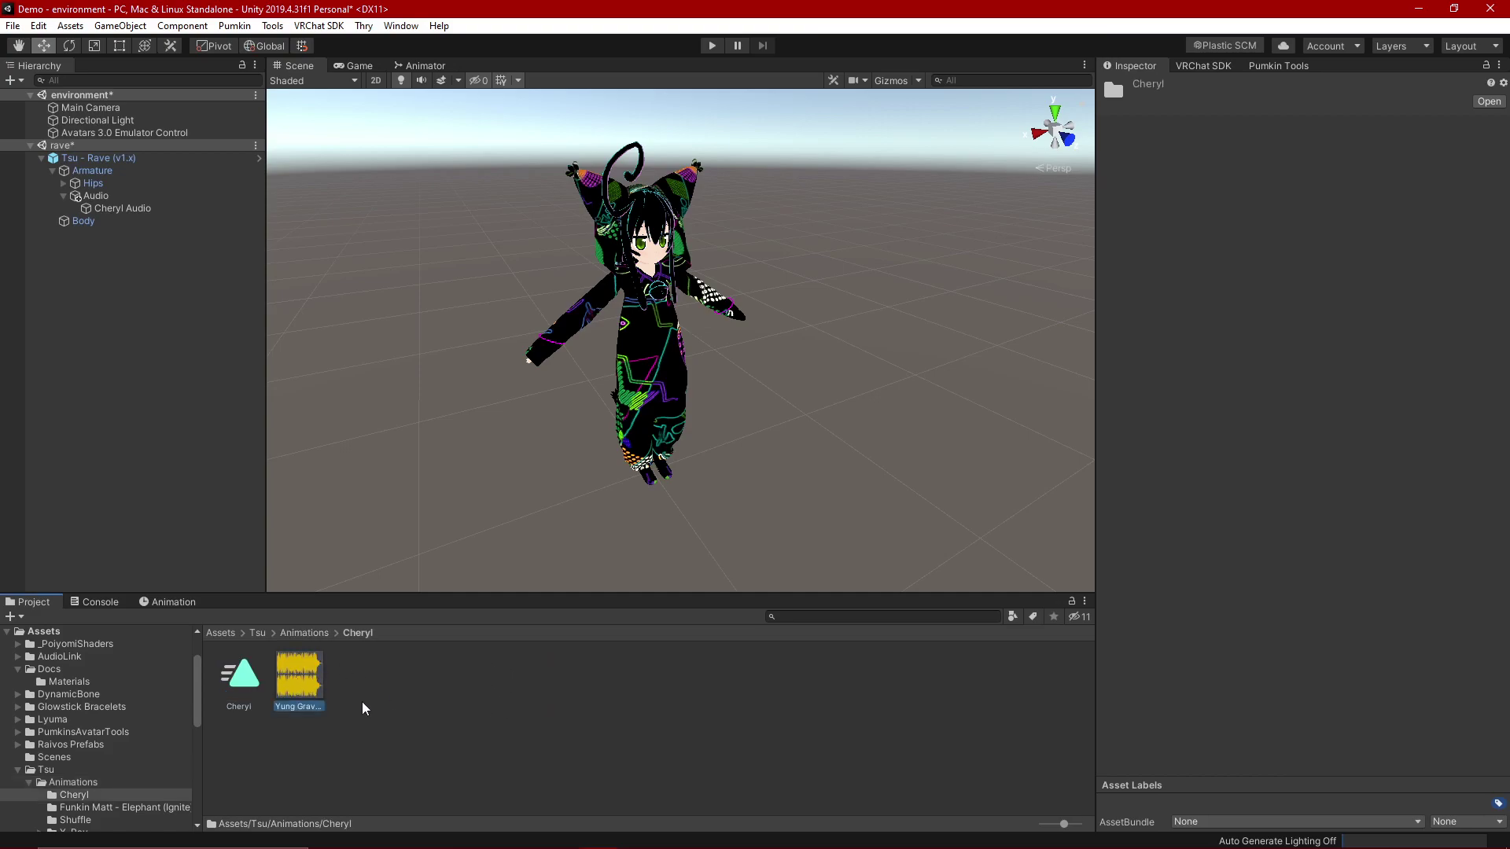
pyautogui.click(138, 209)
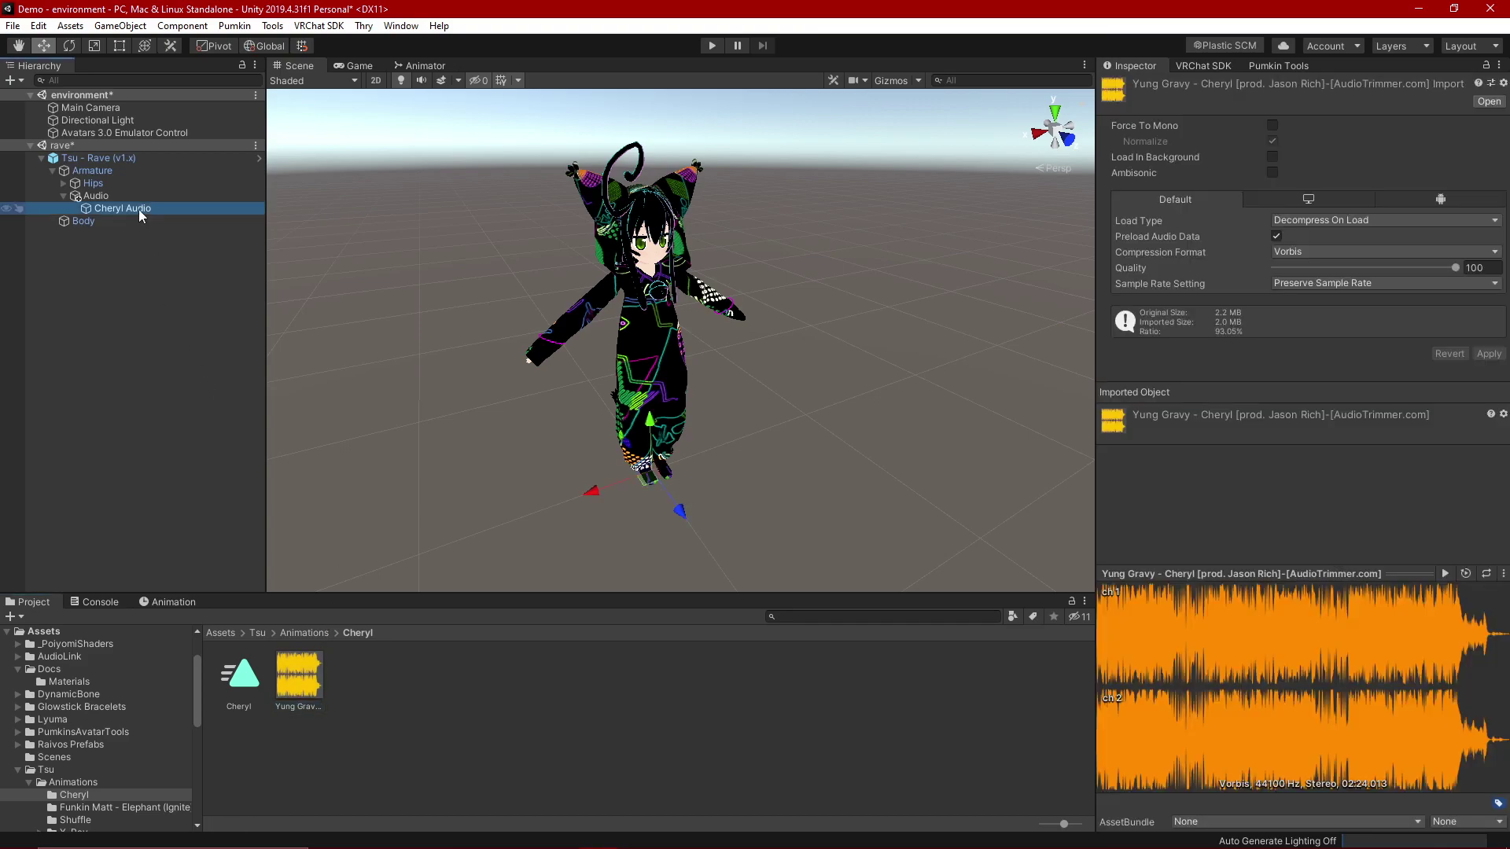
pyautogui.moveTo(304, 708); pyautogui.dragTo(1311, 215)
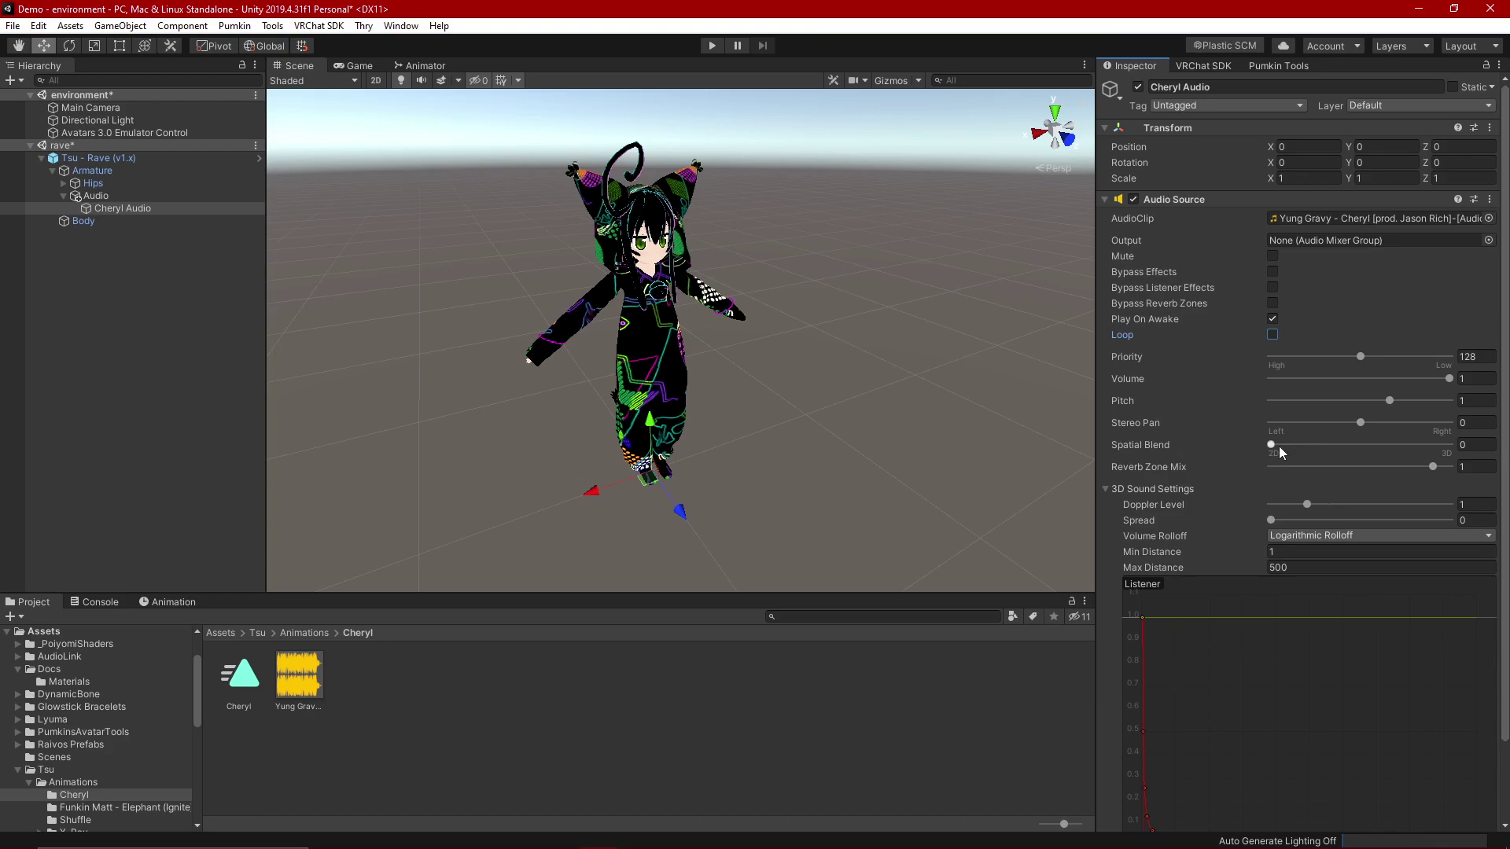
# Step: Set the Cheryl Audio source's Volume Rolloff to Linear Rolloff and its Max Distance to 5
pyautogui.scroll(-3, 1207, 511)
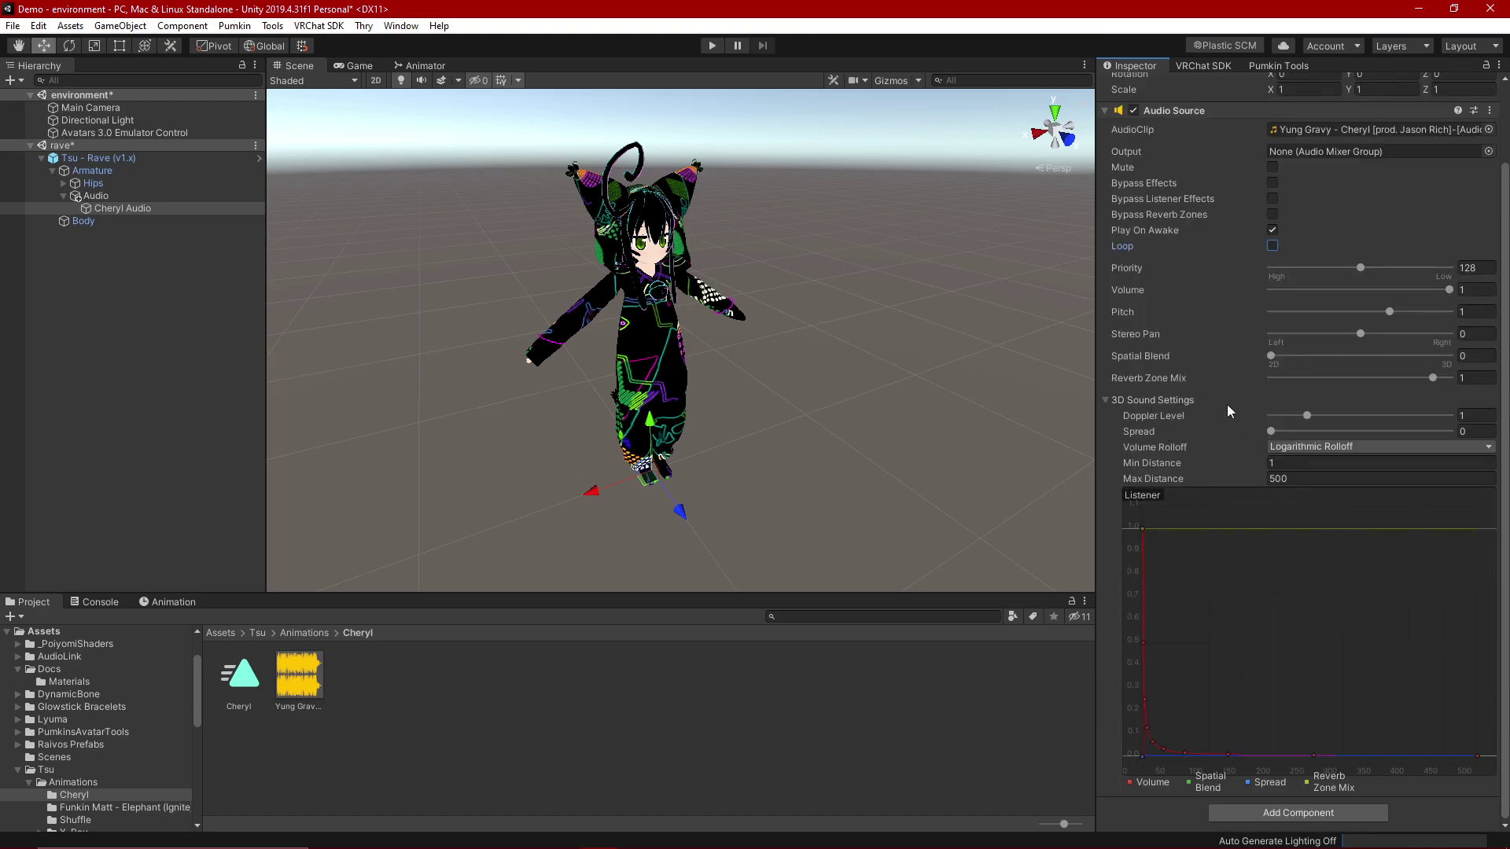
pyautogui.click(1306, 447)
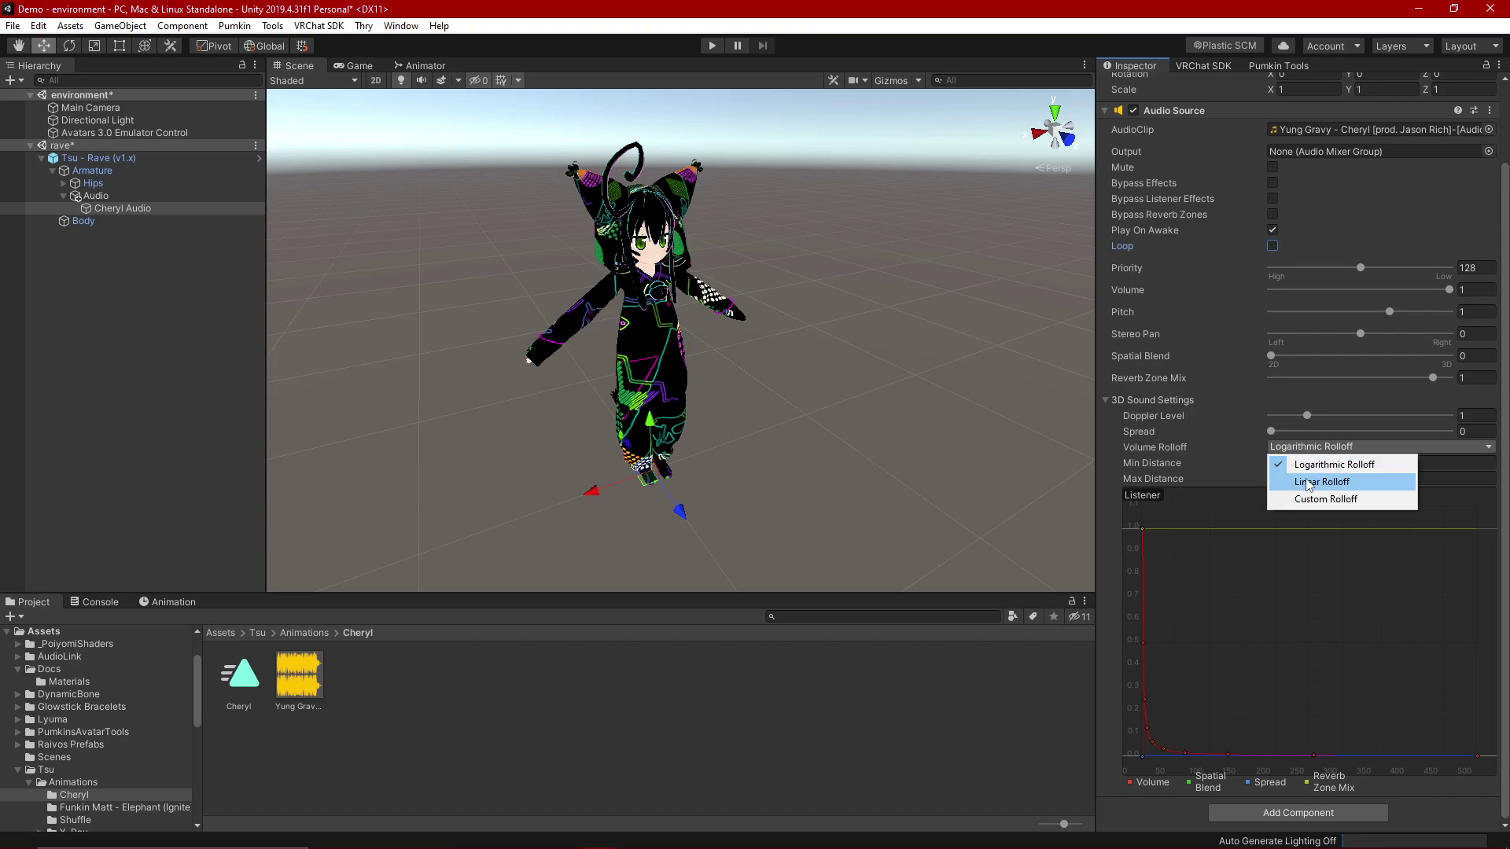
pyautogui.click(1309, 482)
pyautogui.click(1278, 478)
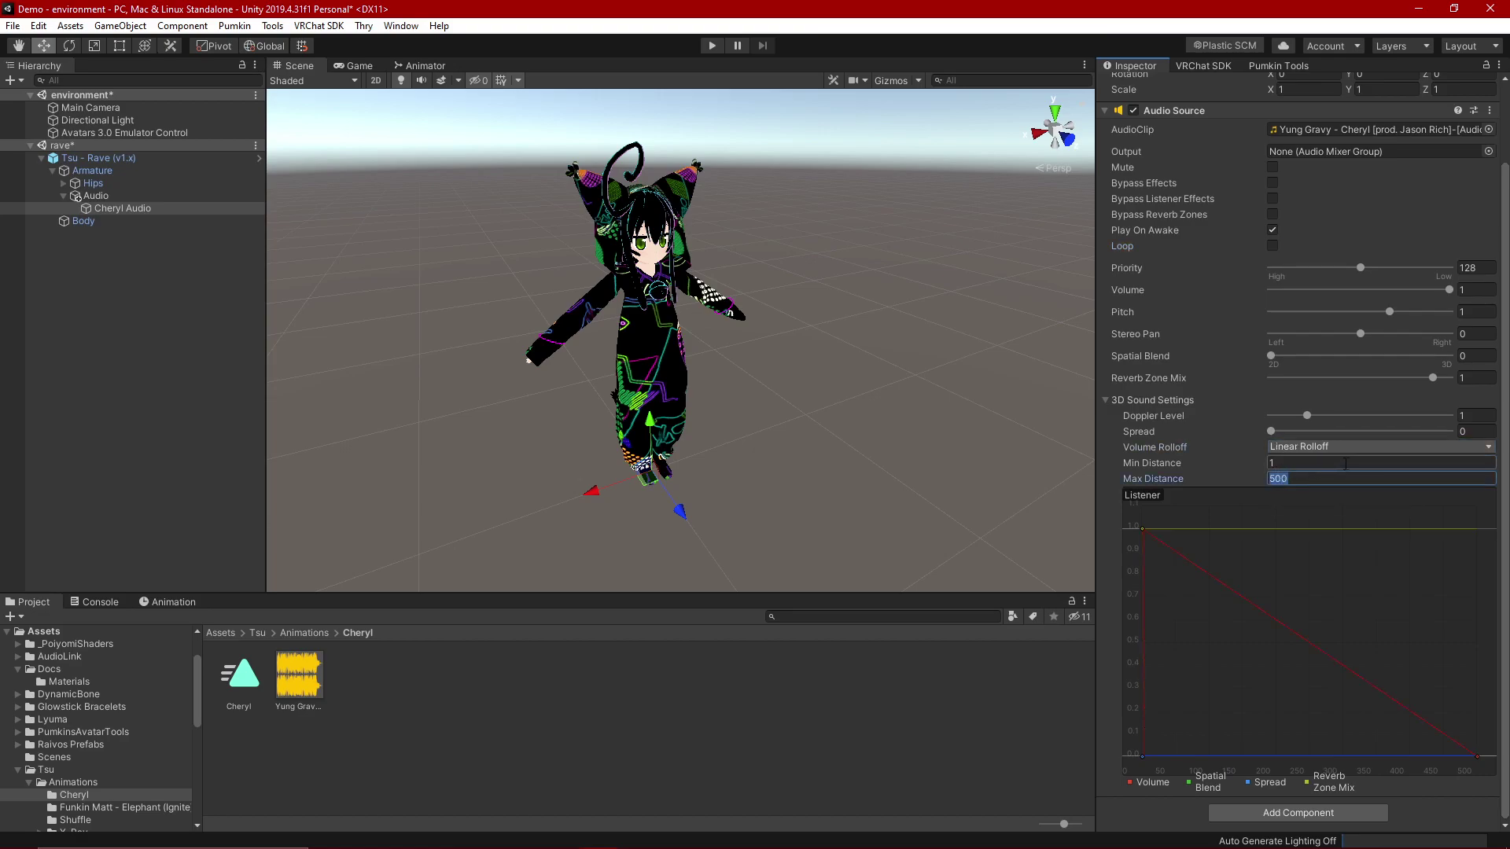
pyautogui.write('5')
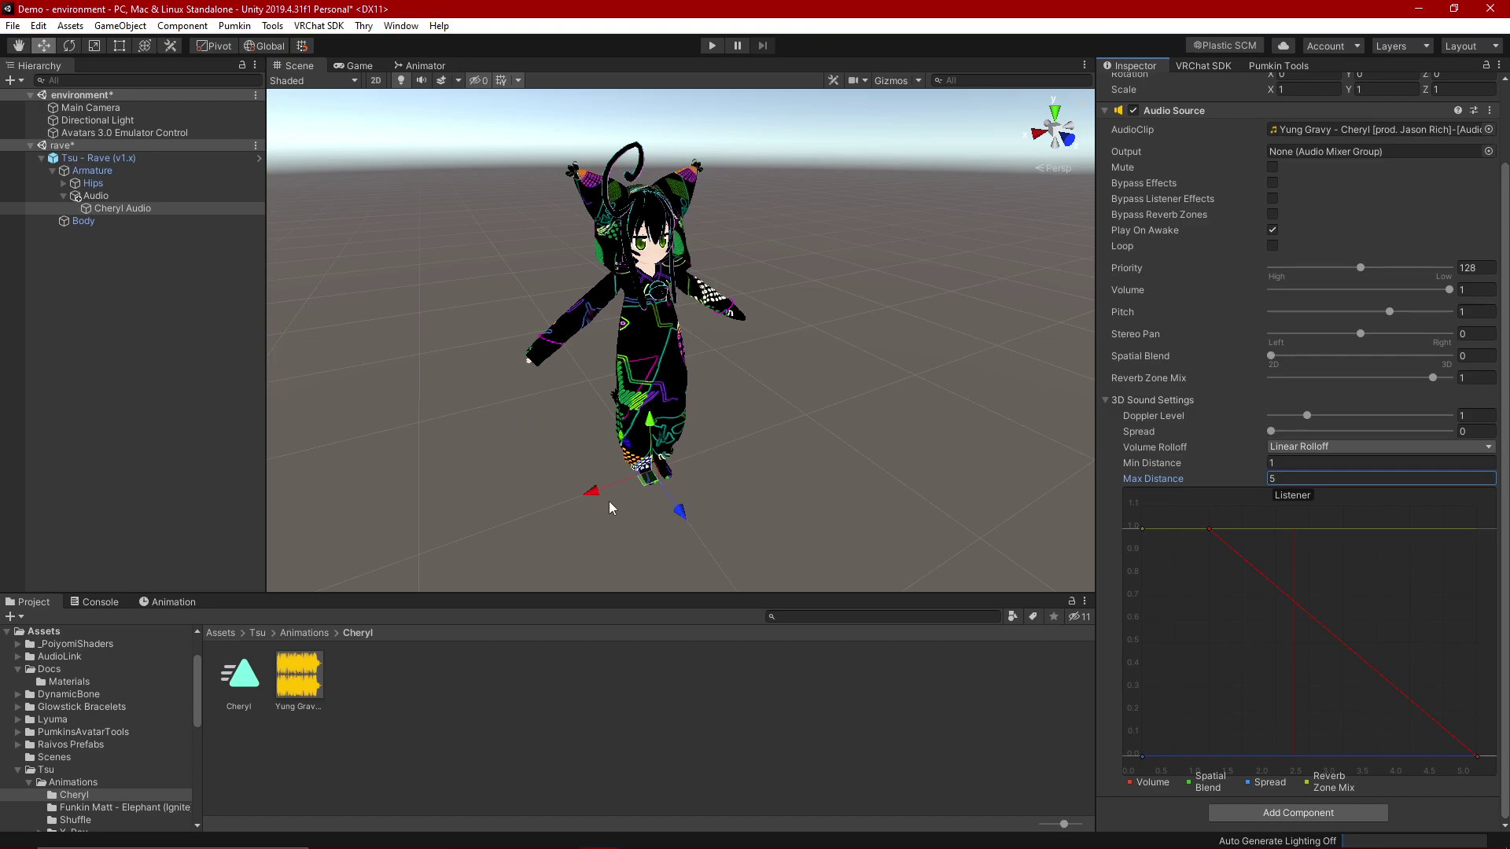
# Step: Examine the Cheryl Audio source's placement around the avatar in the scene and review its Audio Source settings
pyautogui.scroll(-3, 567, 357)
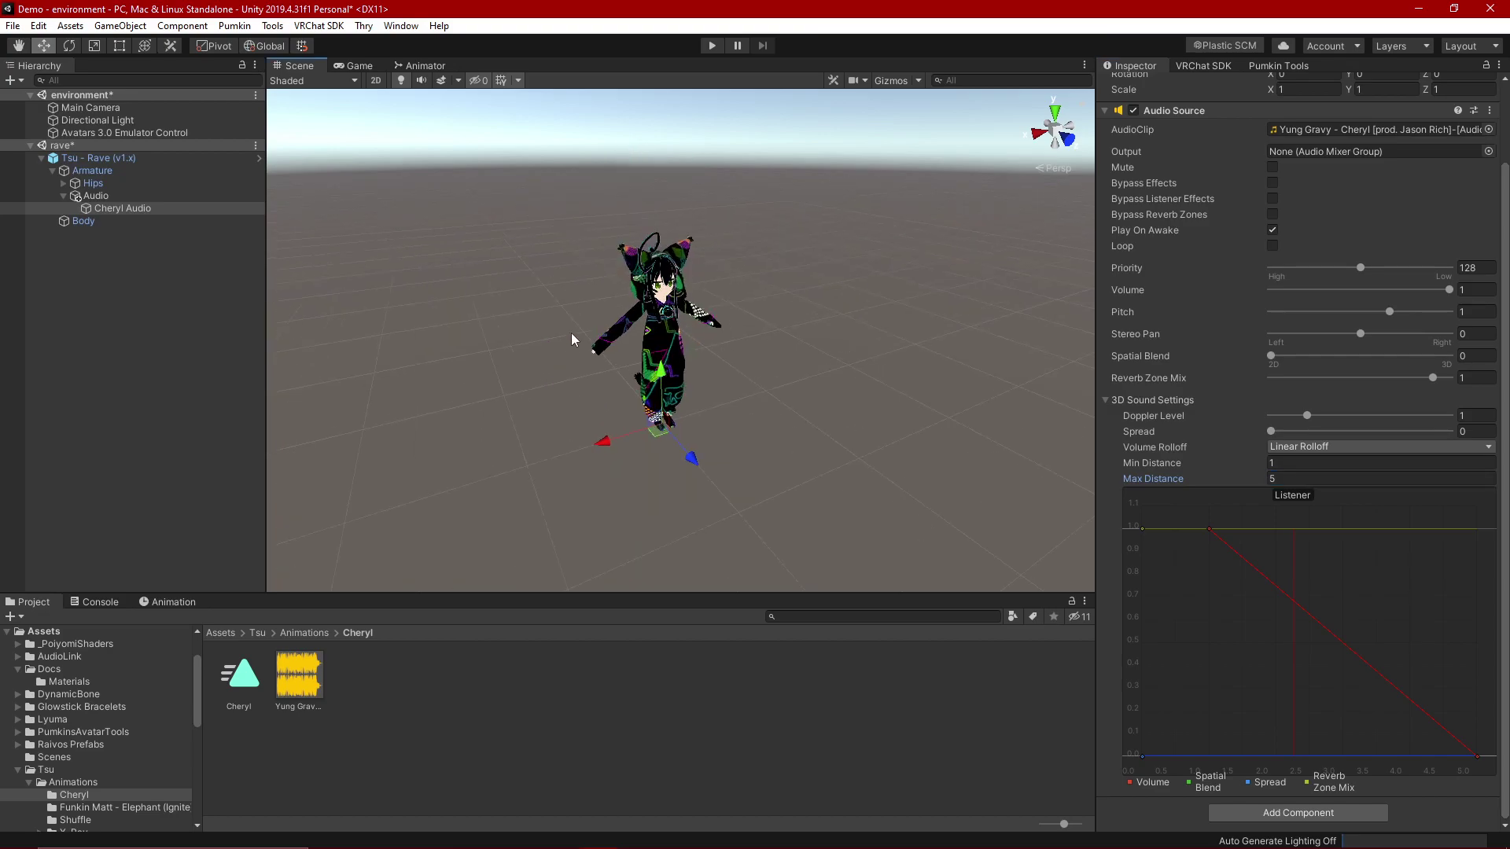
pyautogui.click(571, 333)
pyautogui.click(177, 197)
pyautogui.click(225, 208)
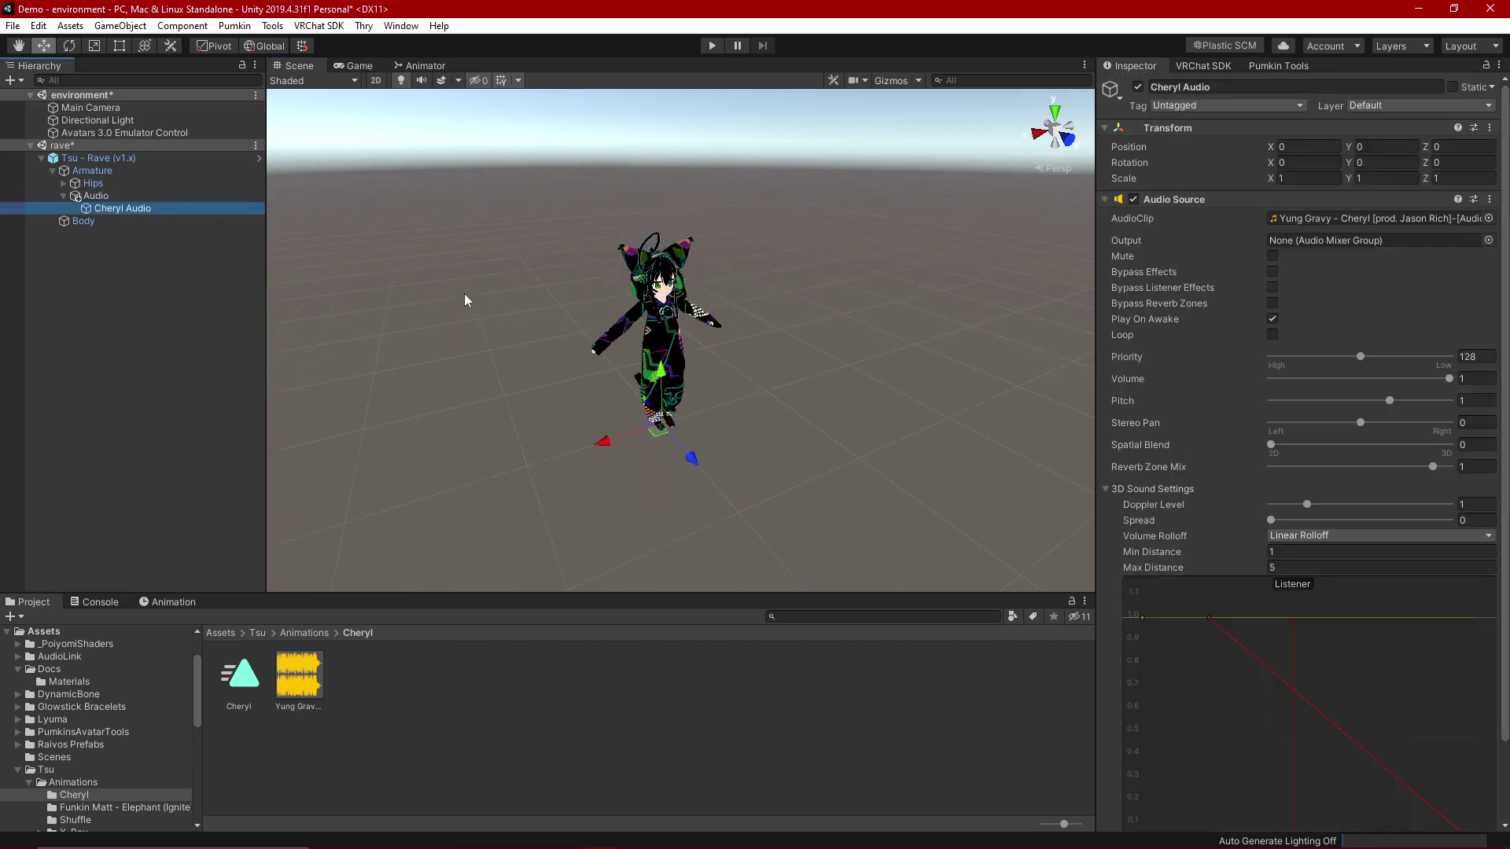
pyautogui.click(497, 318)
pyautogui.click(190, 157)
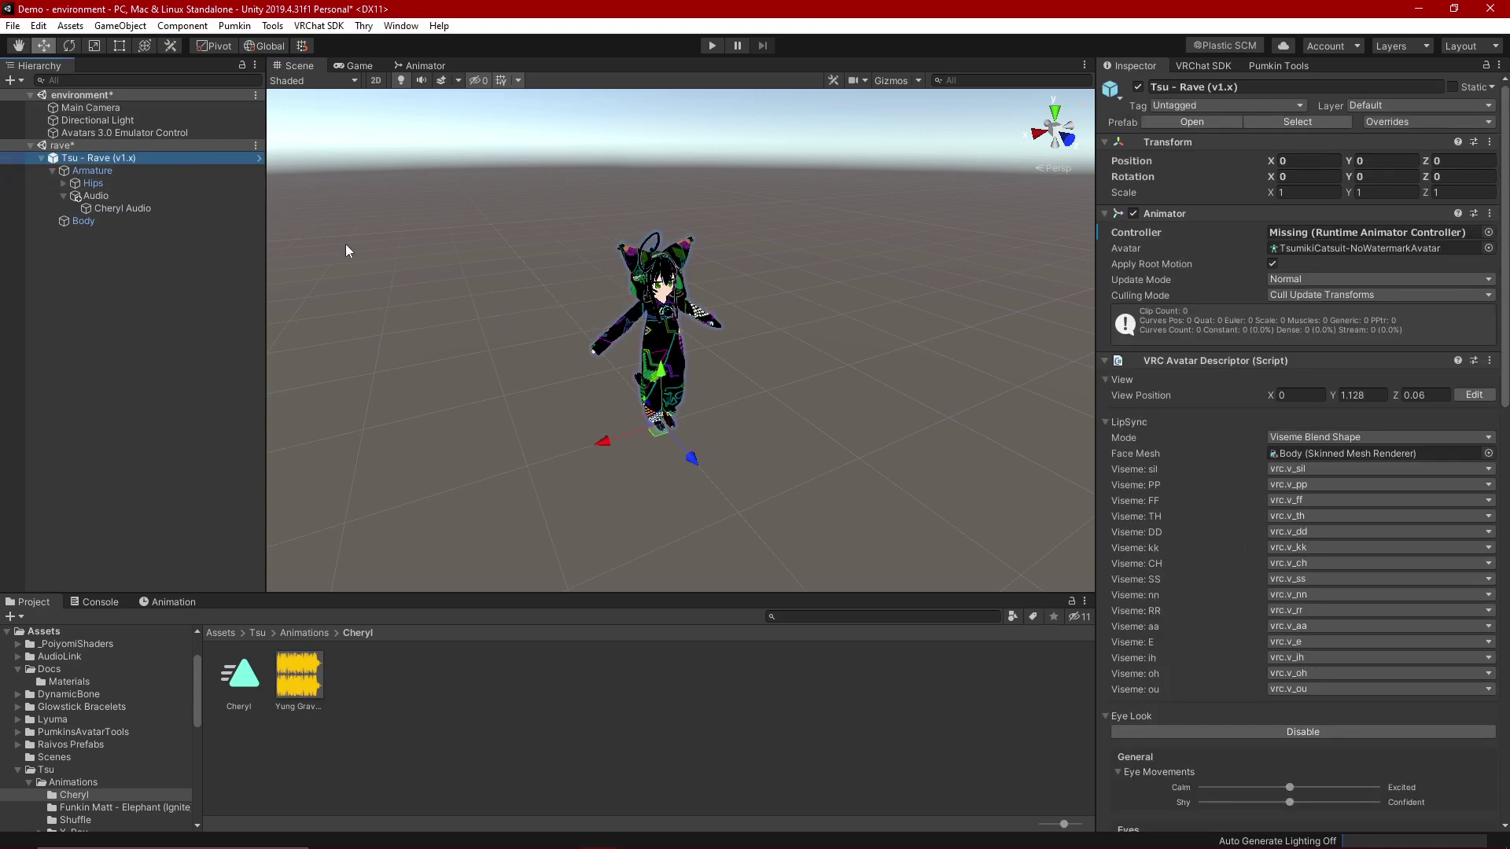
pyautogui.scroll(-2, 481, 285)
pyautogui.scroll(-3, 481, 285)
pyautogui.click(209, 208)
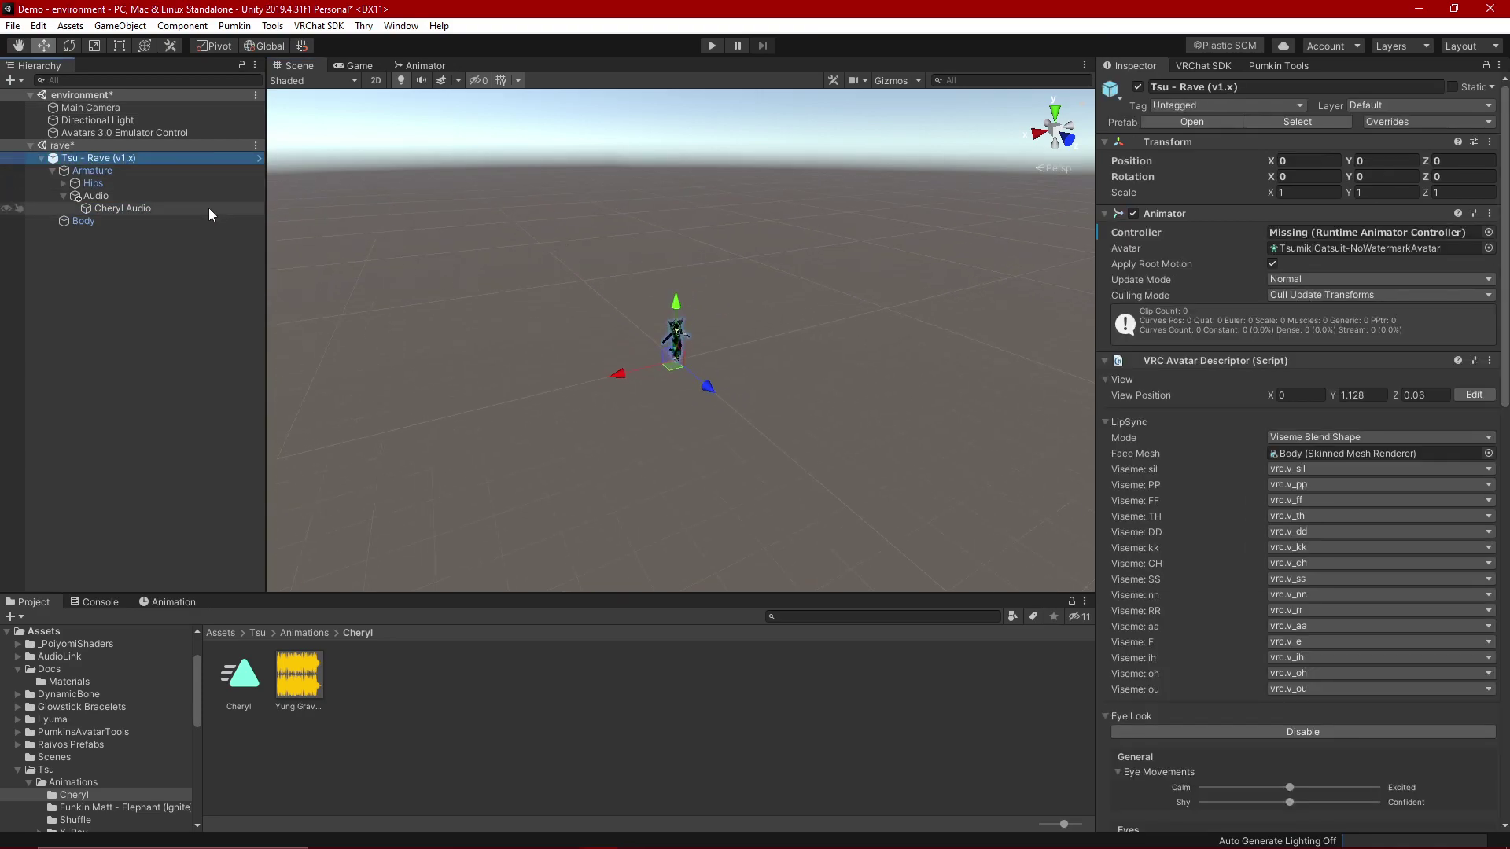
pyautogui.press('f')
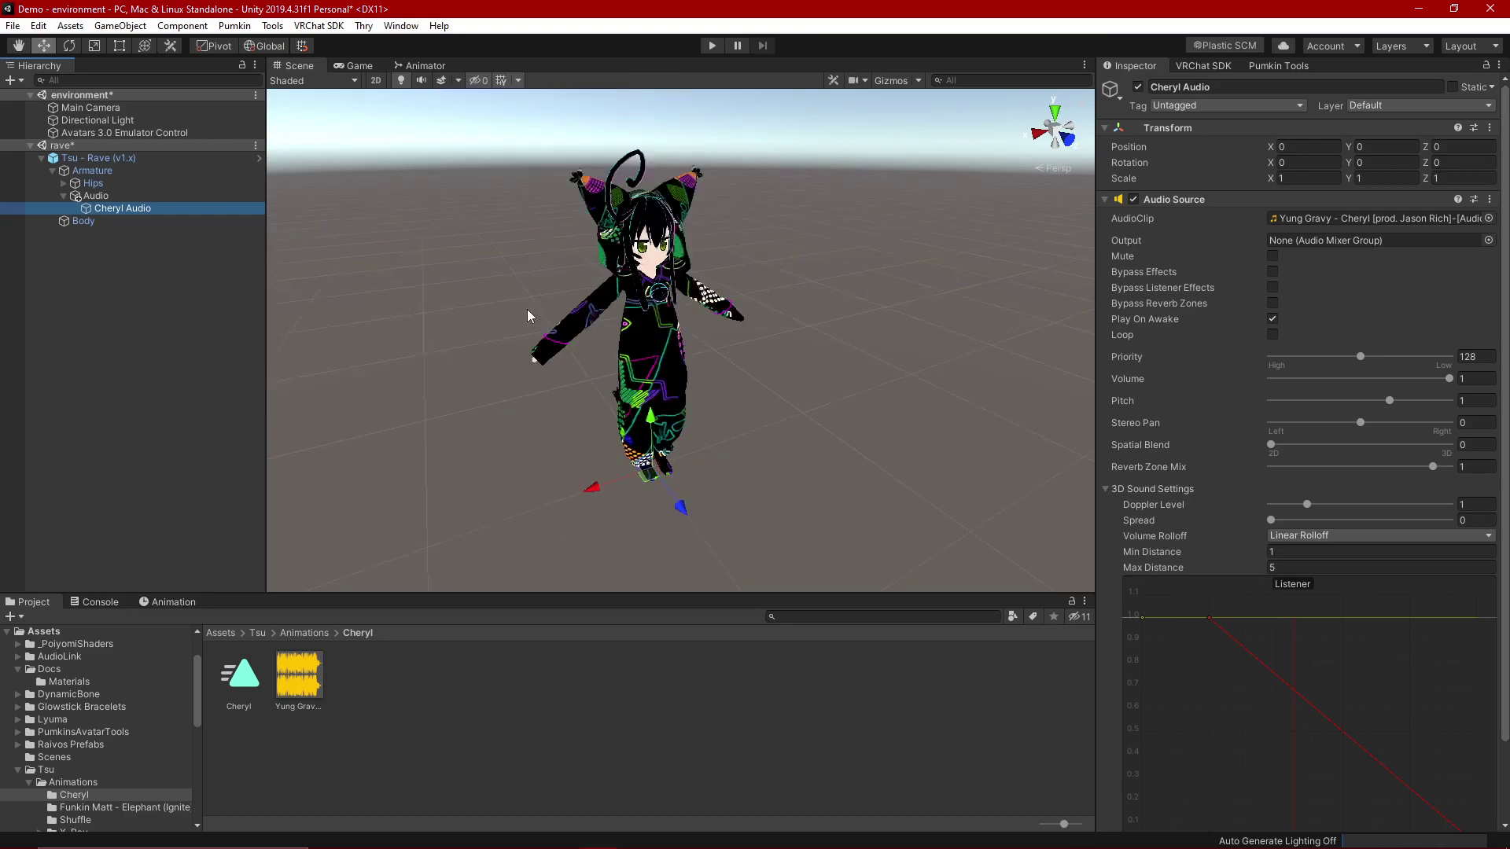
pyautogui.scroll(-3, 1190, 395)
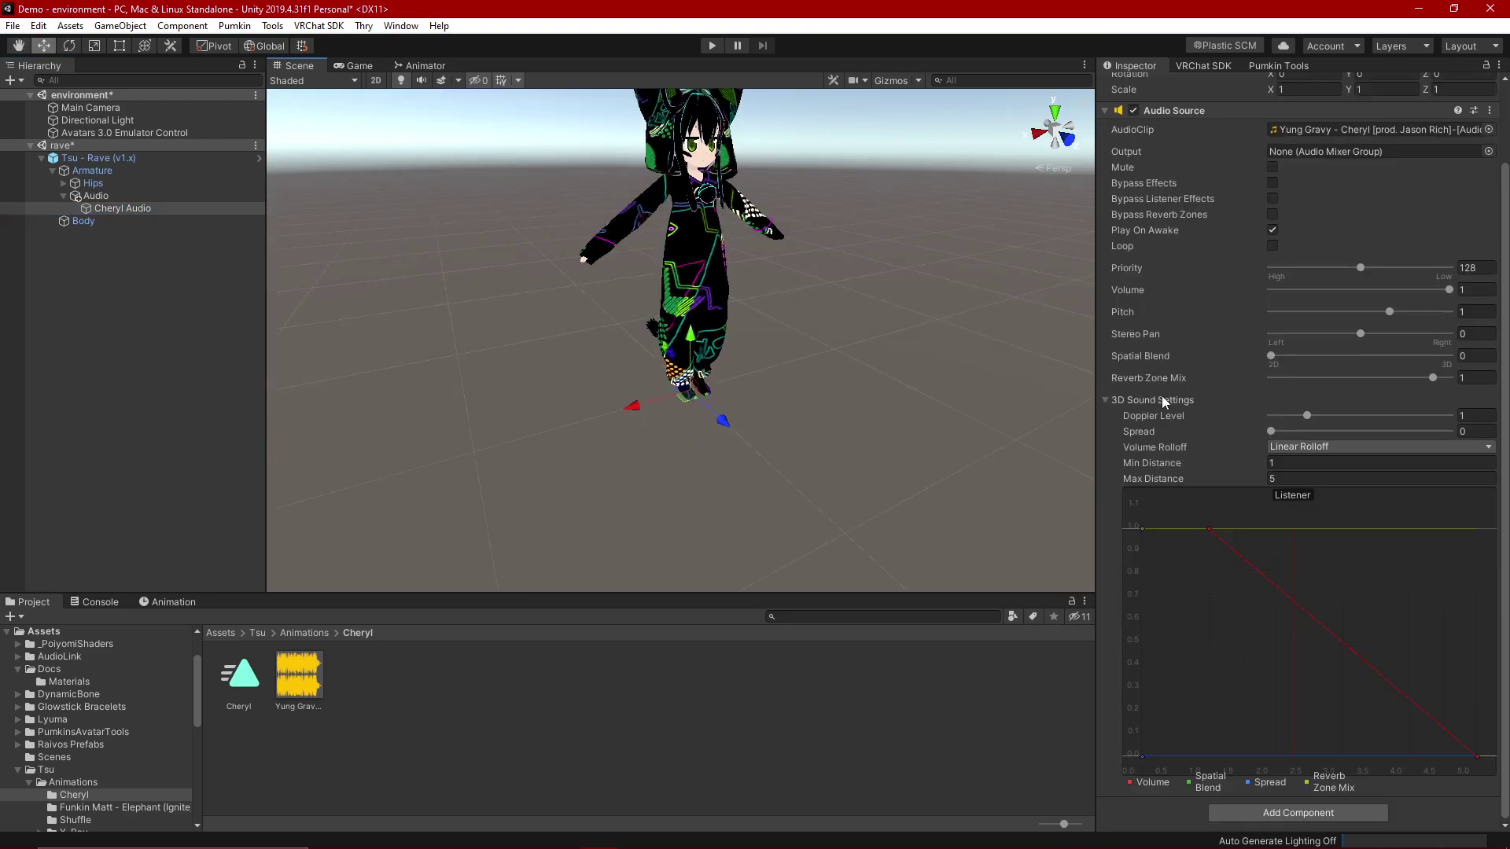
pyautogui.moveTo(686, 291); pyautogui.dragTo(682, 336, button='middle')
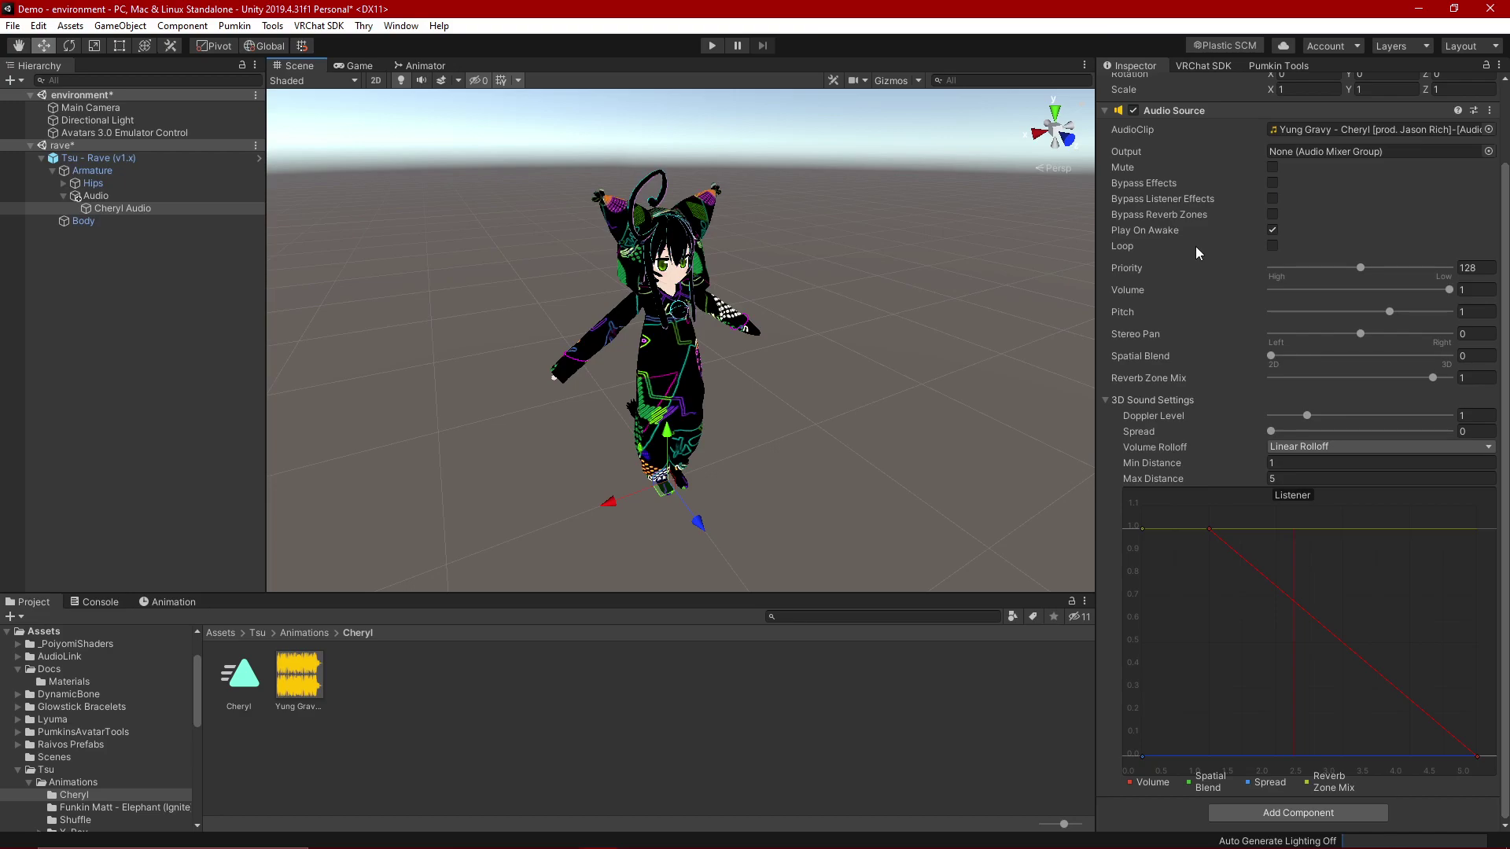
pyautogui.scroll(2, 1196, 246)
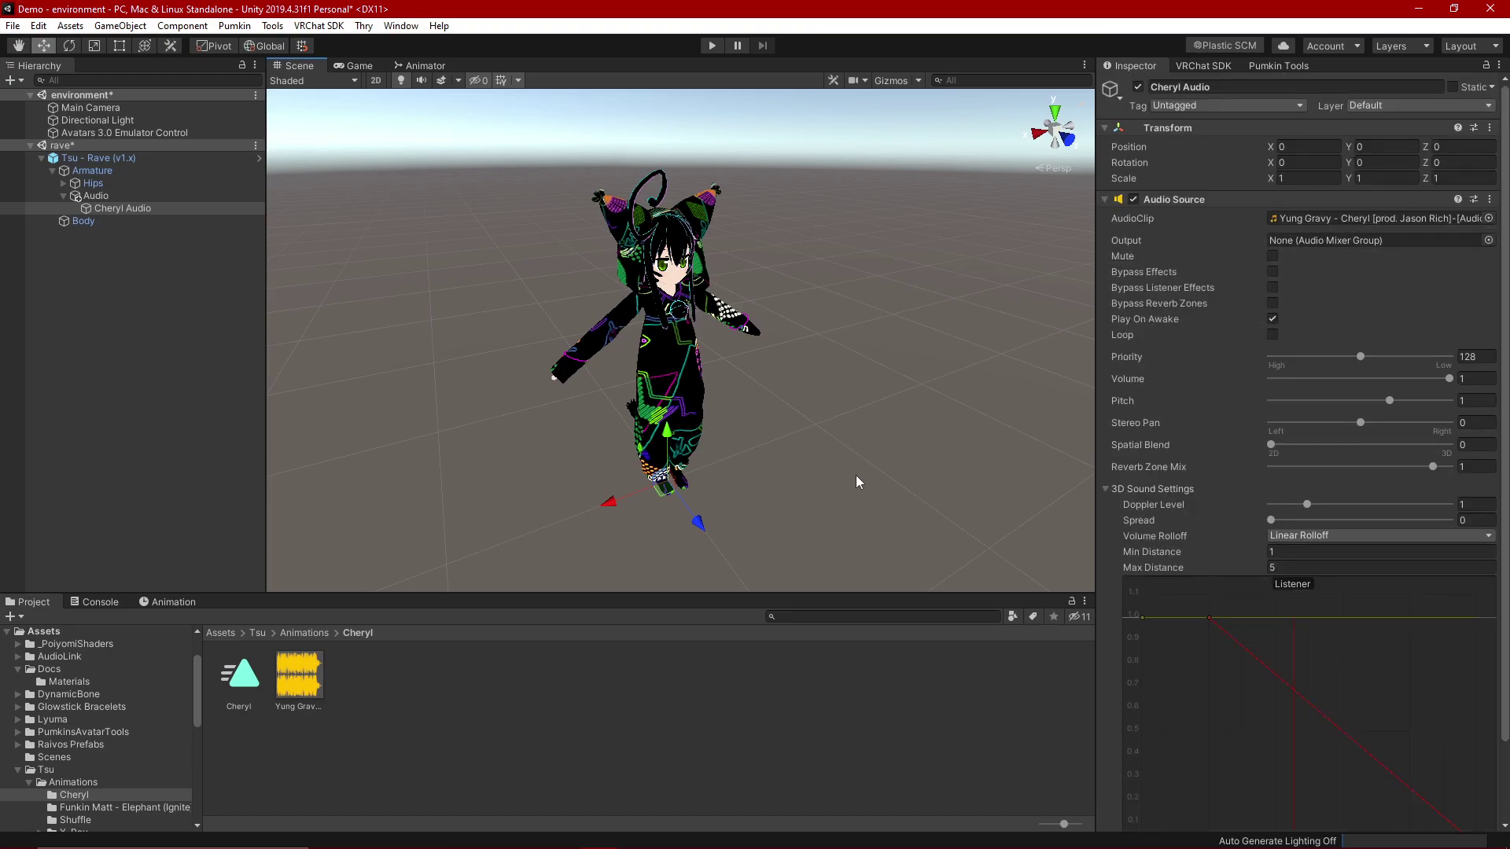
# Step: Create an animation clip named CherylOn in the Tsu/Animations folder
pyautogui.click(460, 678)
pyautogui.click(293, 632)
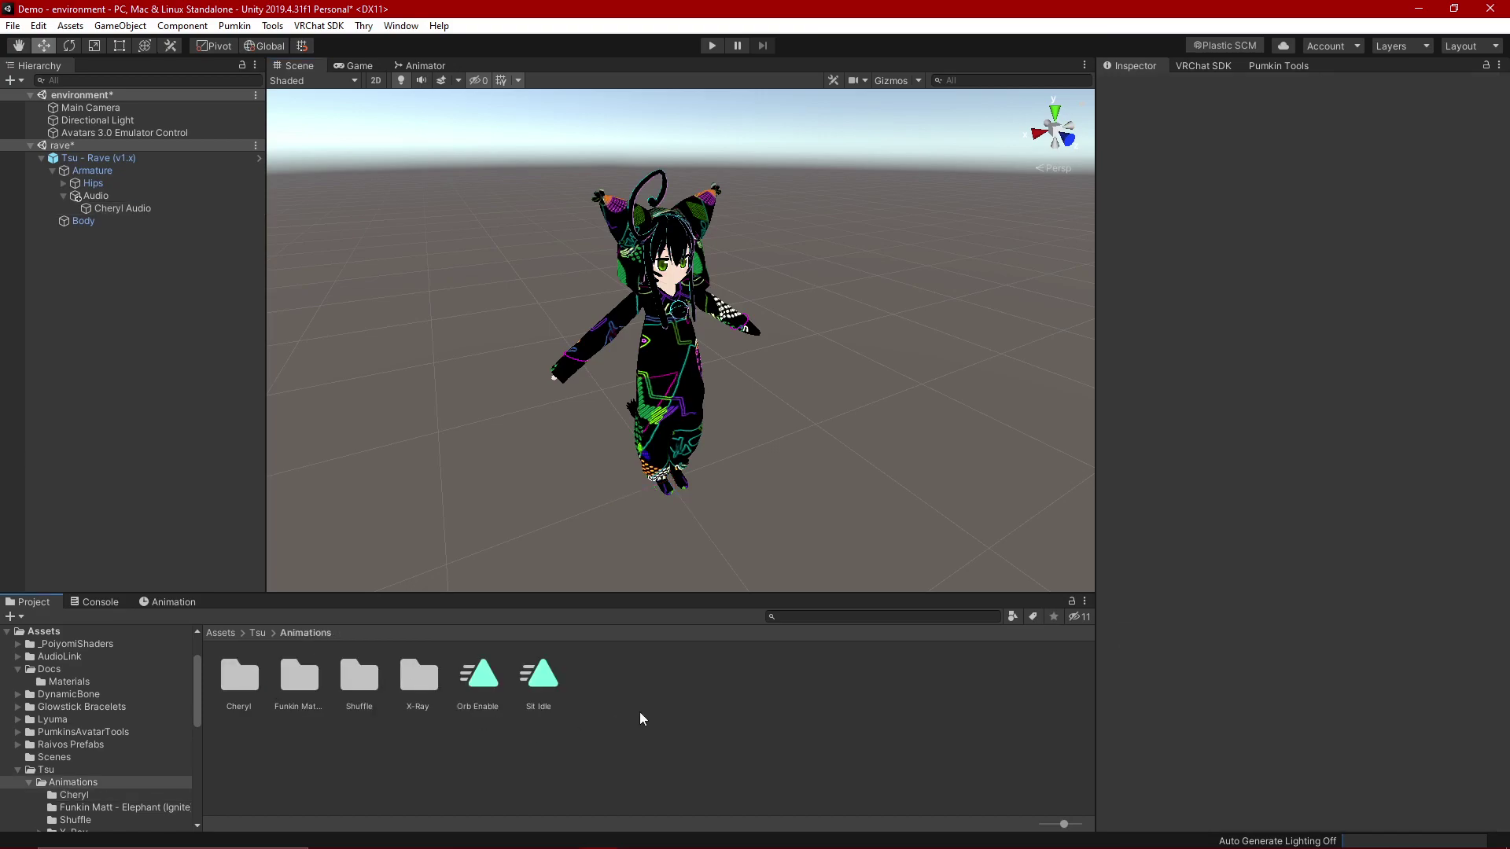
pyautogui.rightClick(688, 692)
pyautogui.moveTo(830, 289)
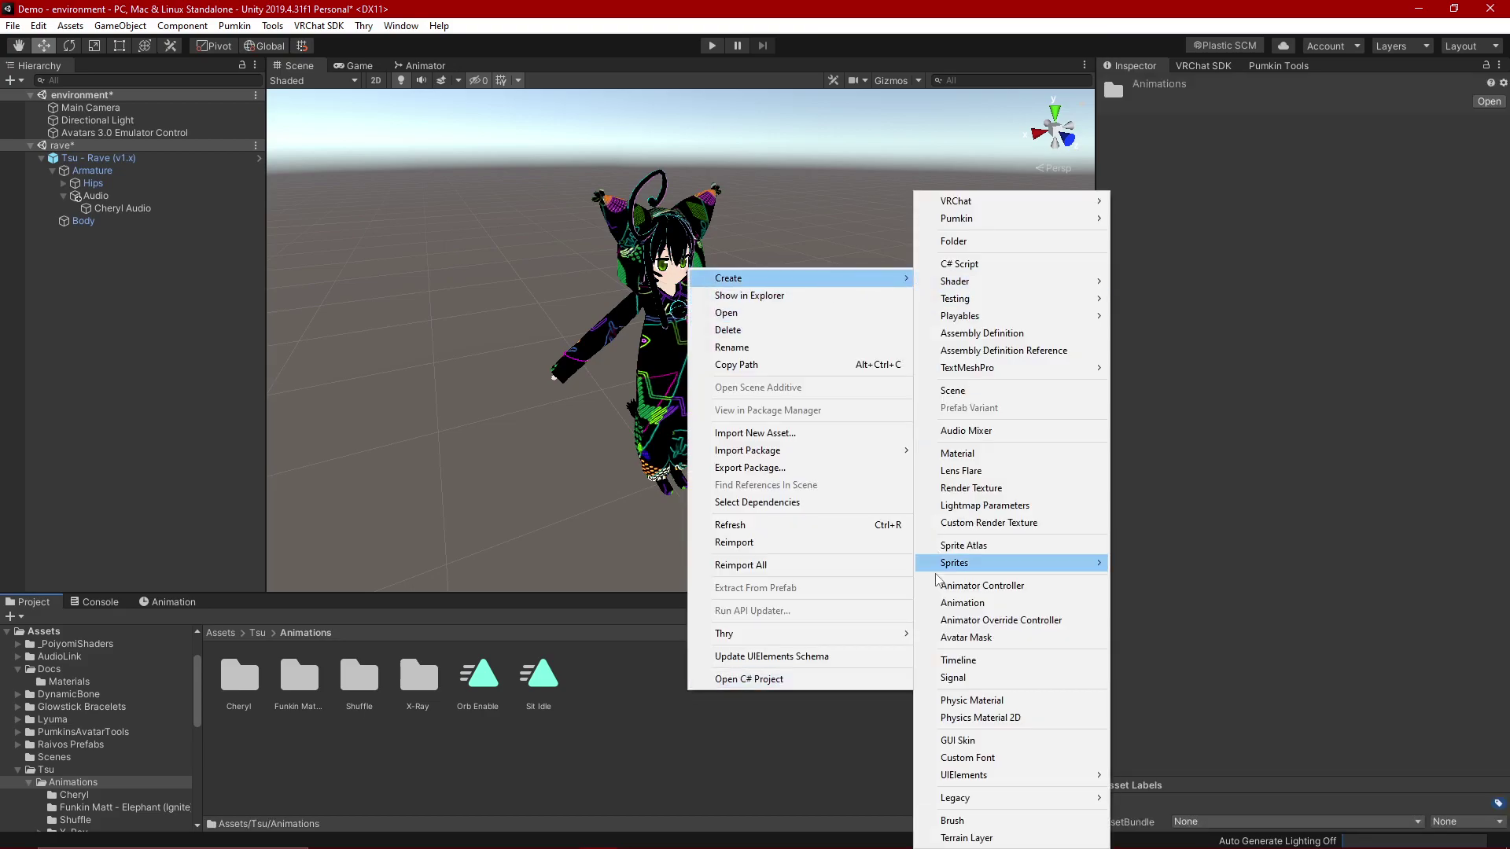
pyautogui.click(981, 604)
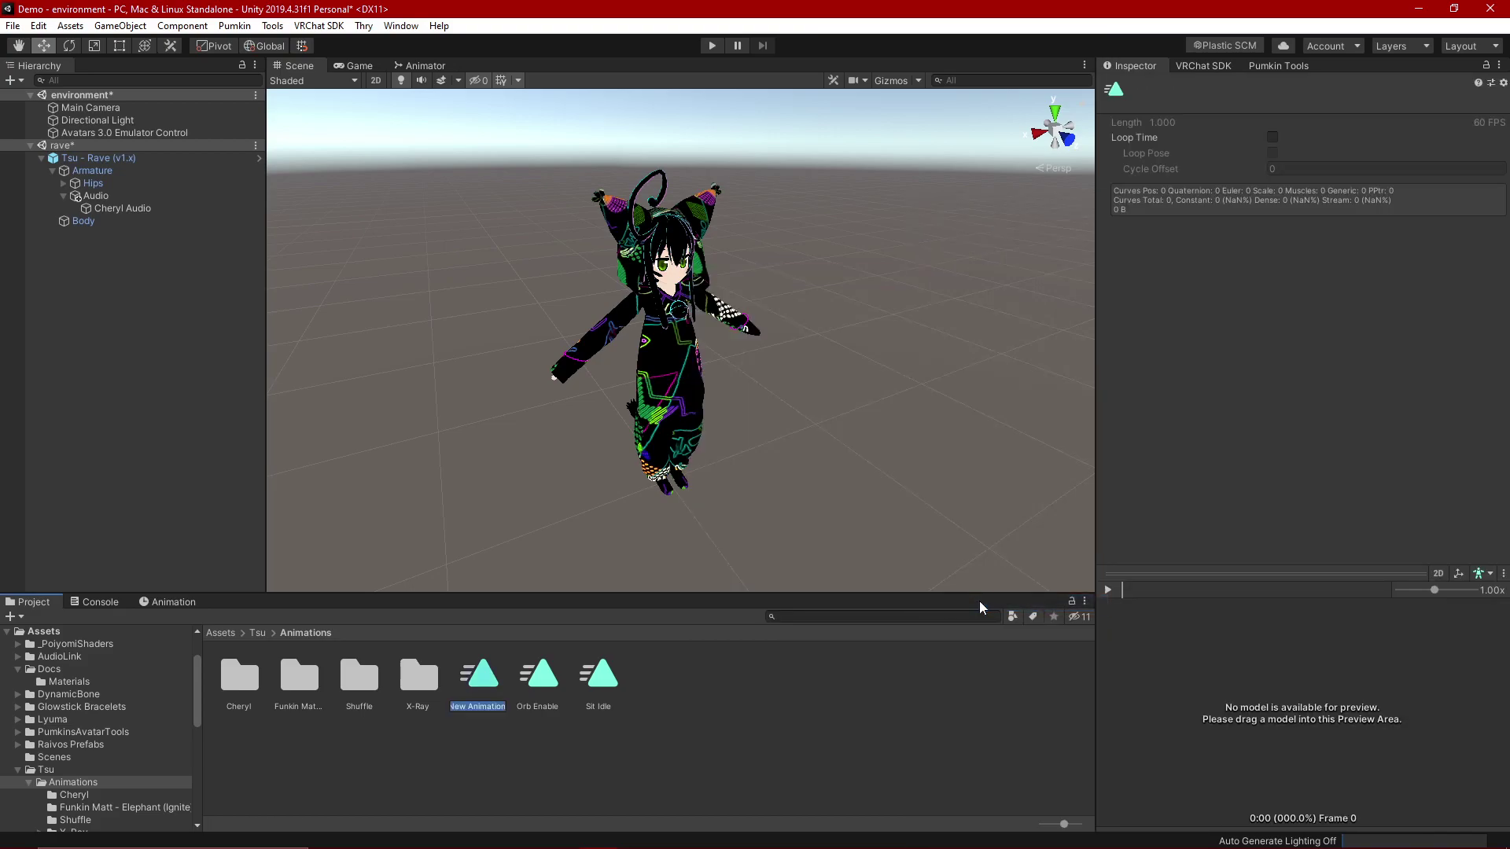
pyautogui.write('CherylOn')
pyautogui.press('Return')
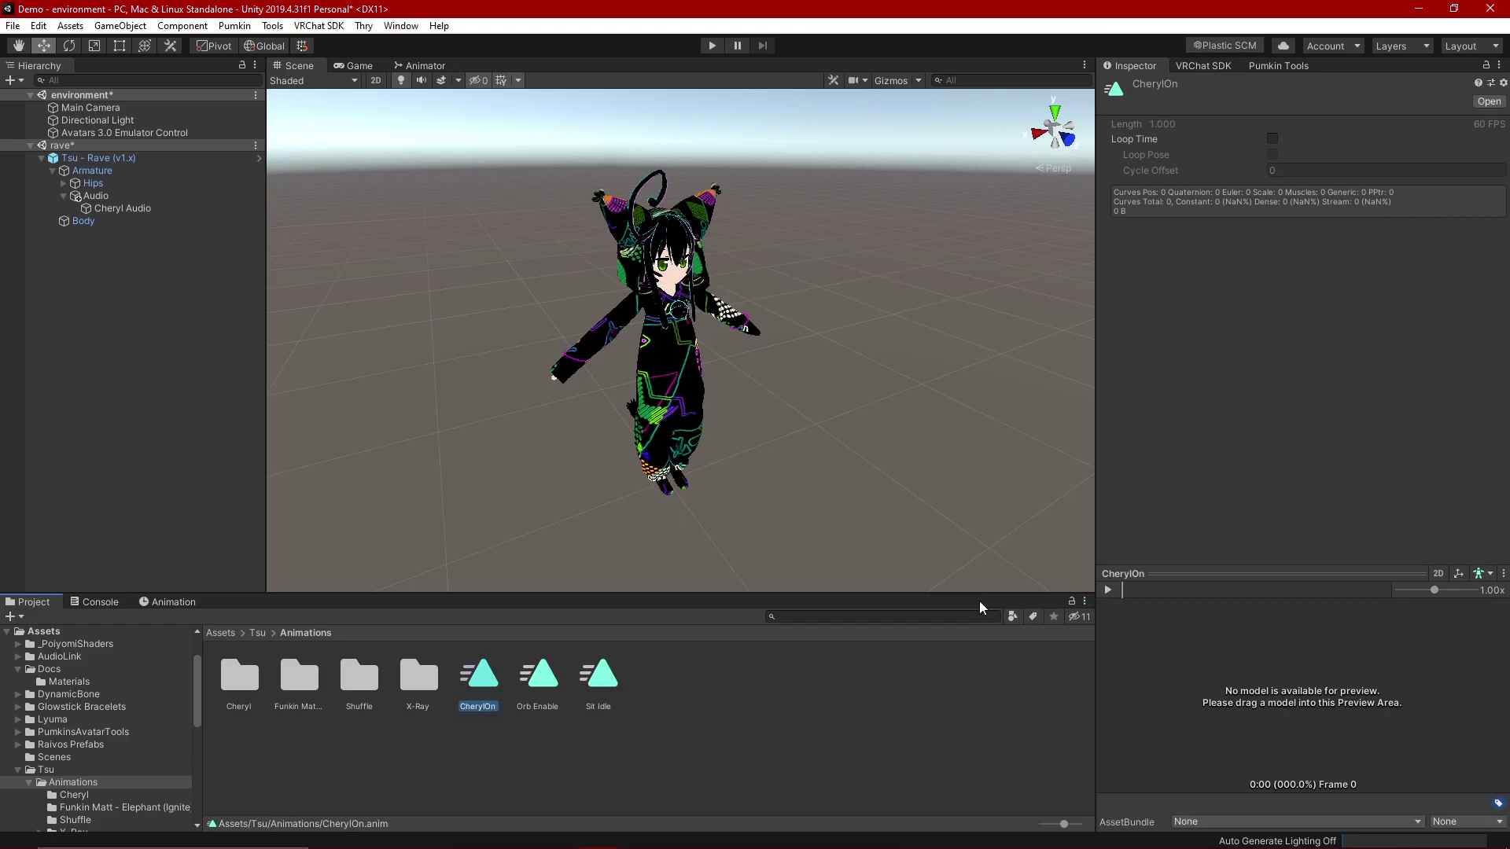
# Step: Create a second animation clip named No Audio in the Tsu/Animations folder
pyautogui.rightClick(824, 742)
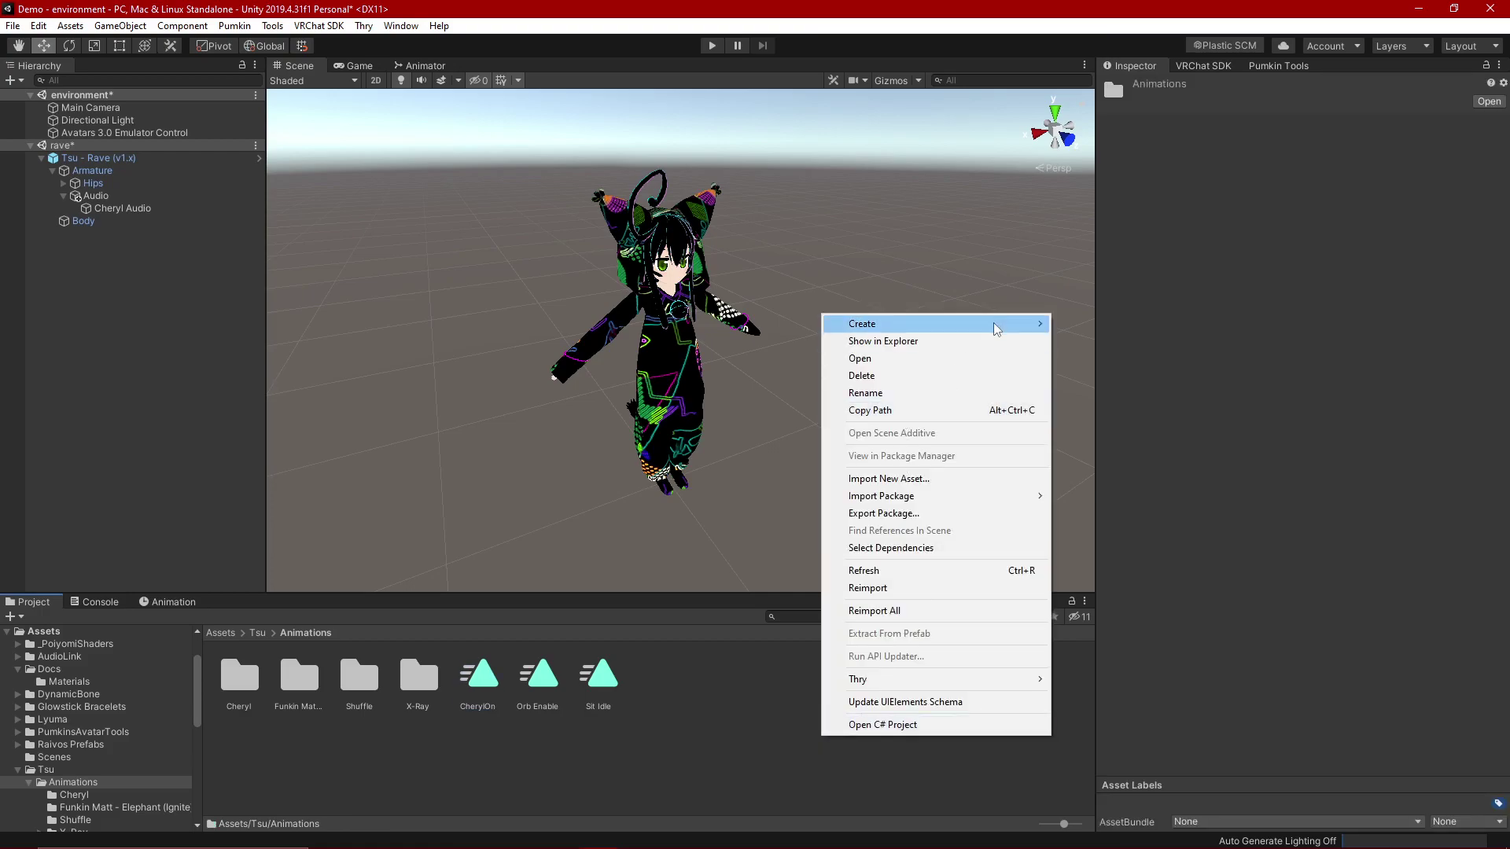
pyautogui.moveTo(1020, 329)
pyautogui.click(1107, 604)
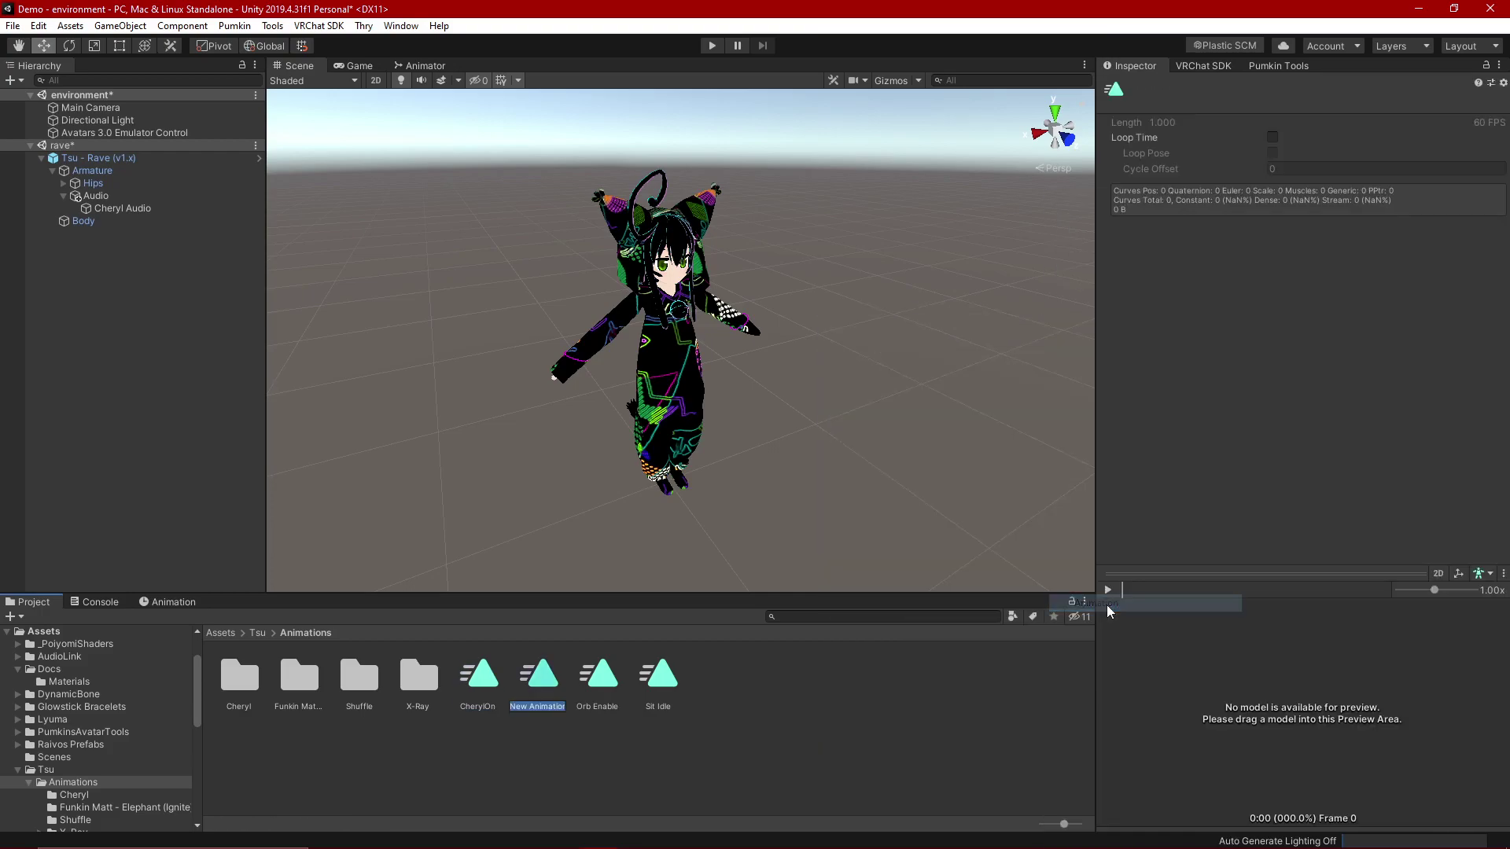
pyautogui.write('No Uad')
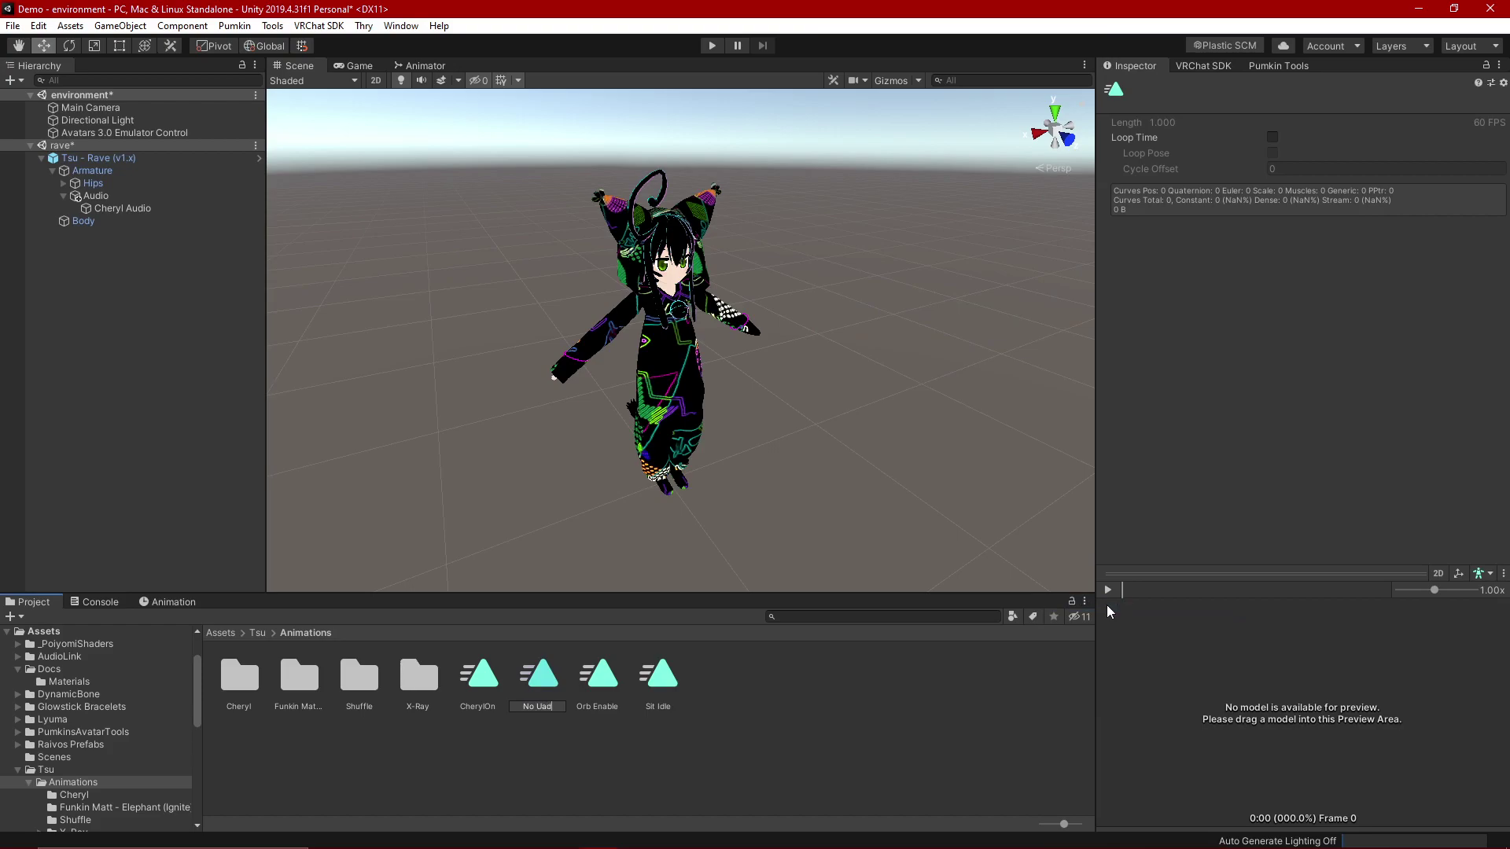
pyautogui.write('udio')
pyautogui.press('Return')
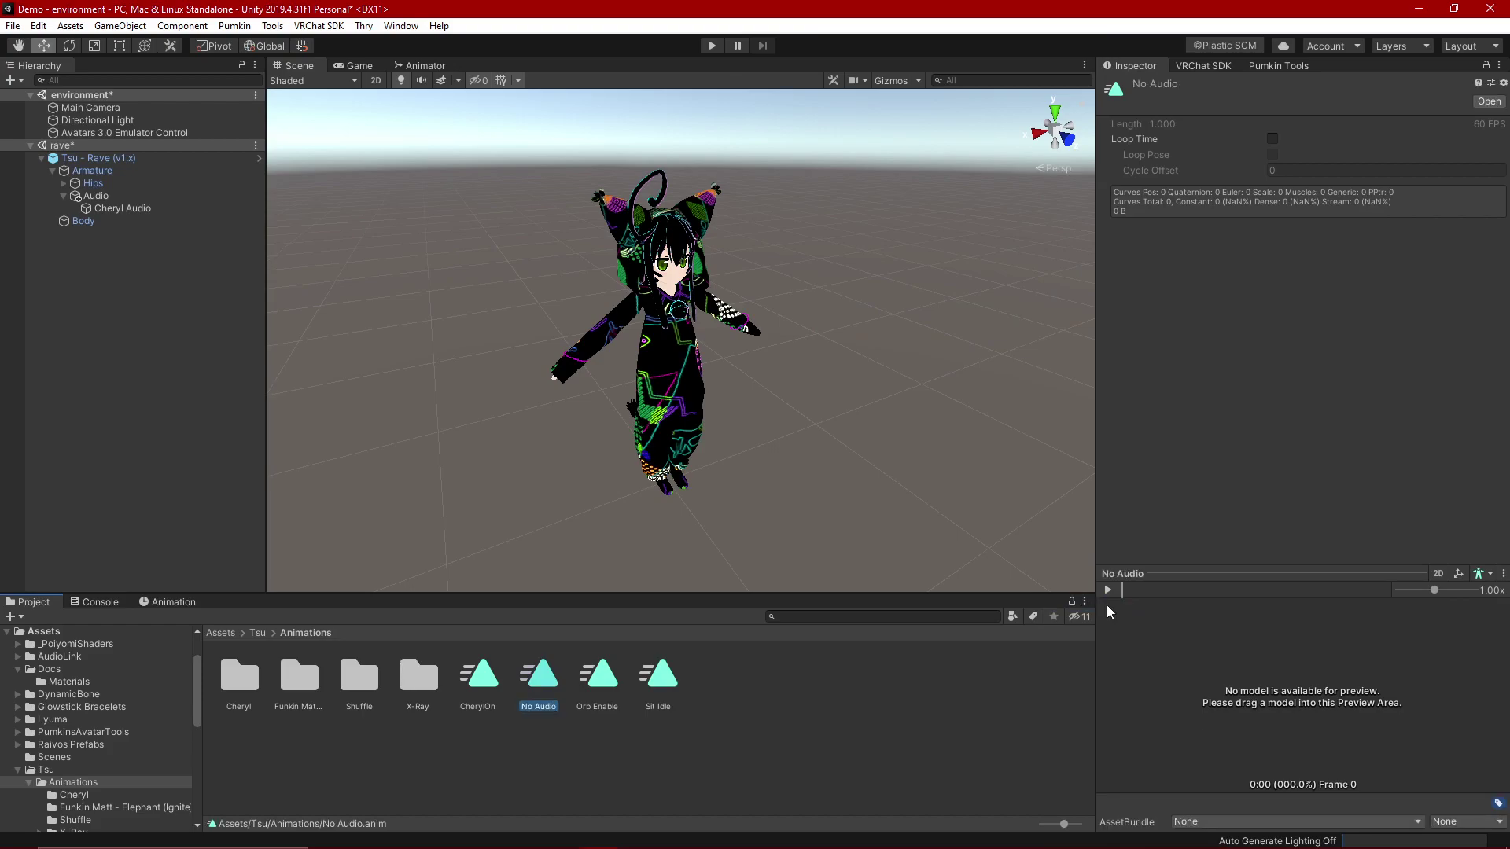
pyautogui.click(969, 727)
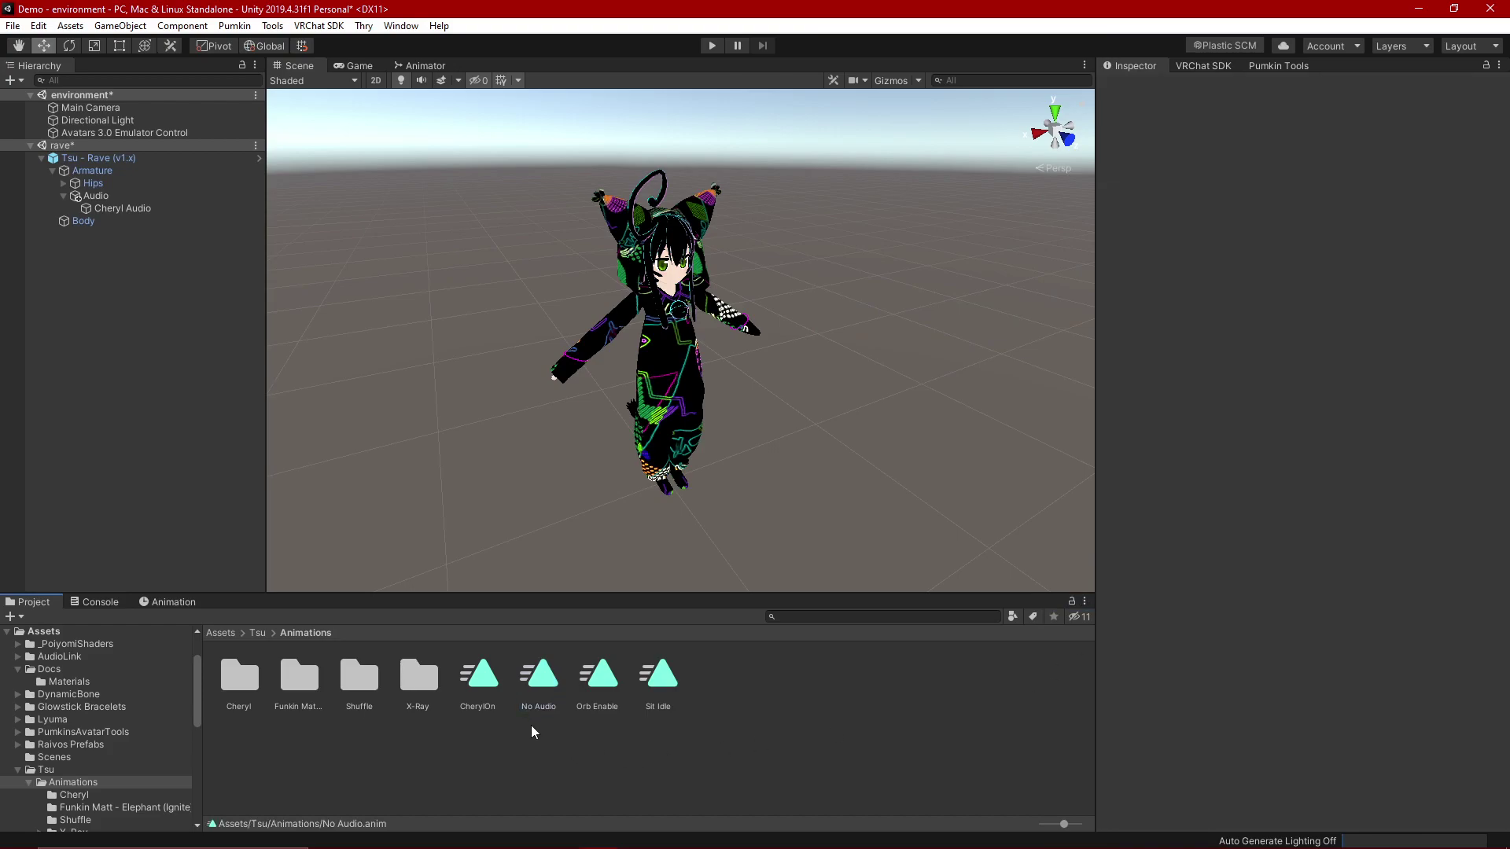
# Step: Add the CherylOn and No Audio clips together to the Tsu - Rave (v1.x) avatar so an animator controller is generated for it
pyautogui.click(504, 699)
pyautogui.click(555, 724)
pyautogui.click(493, 685)
pyautogui.click(504, 731)
pyautogui.click(478, 693)
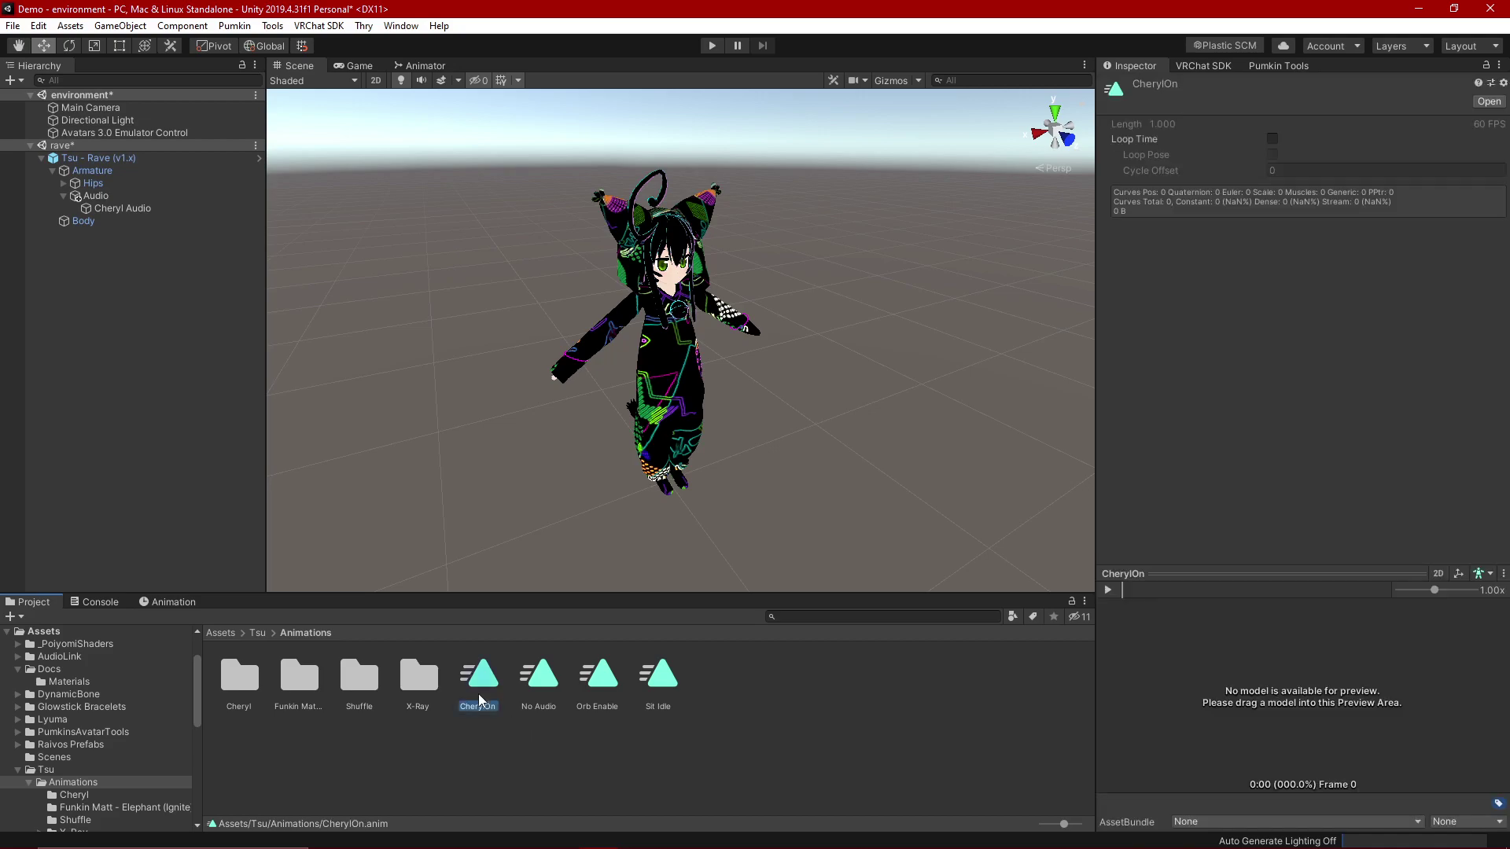
pyautogui.keyDown('ctrl'); pyautogui.click(539, 693); pyautogui.keyUp('ctrl')
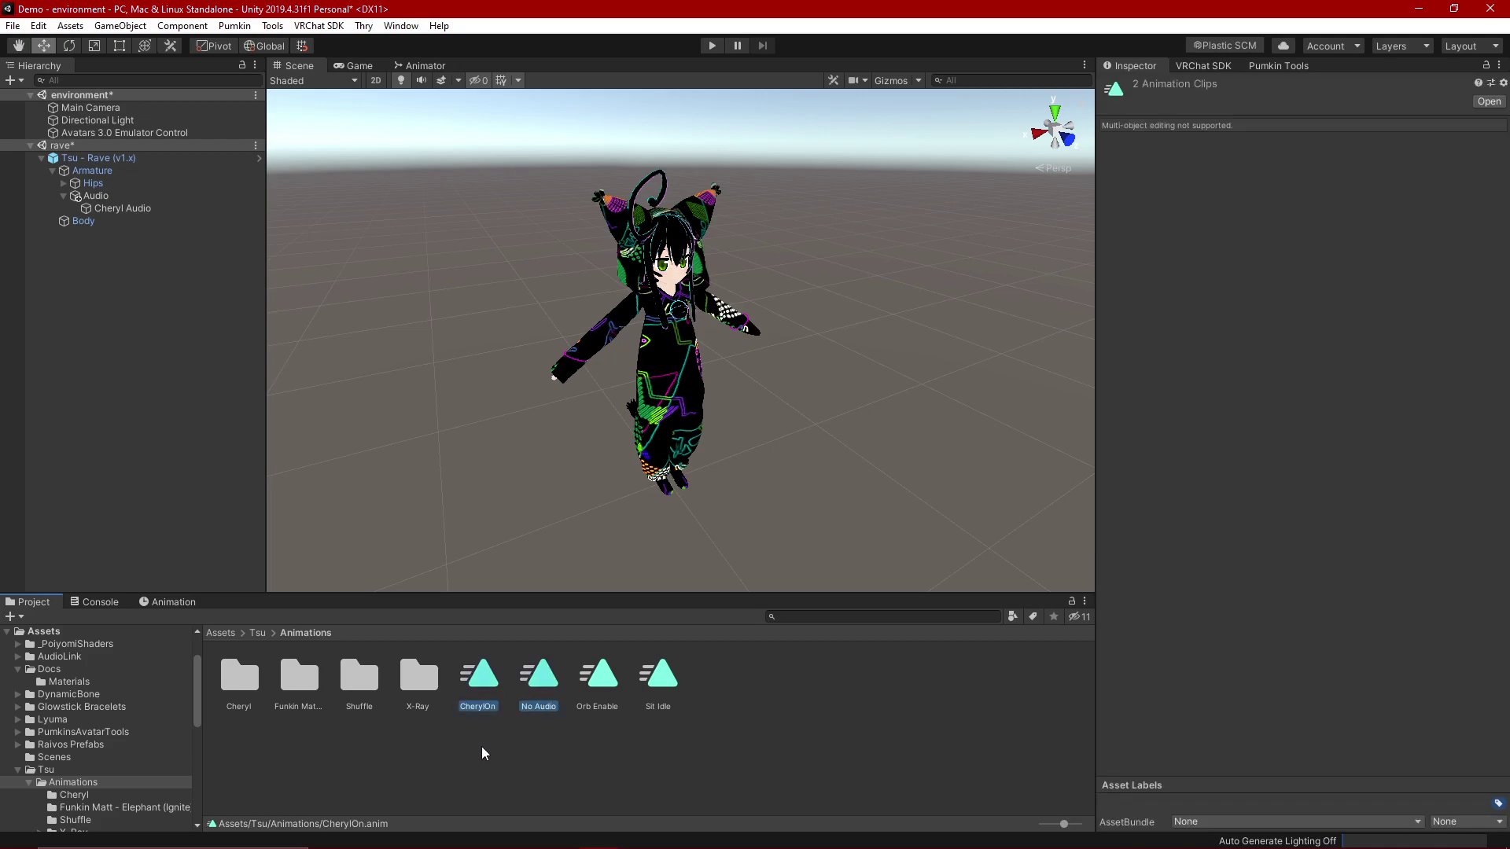
pyautogui.moveTo(480, 674); pyautogui.dragTo(146, 162)
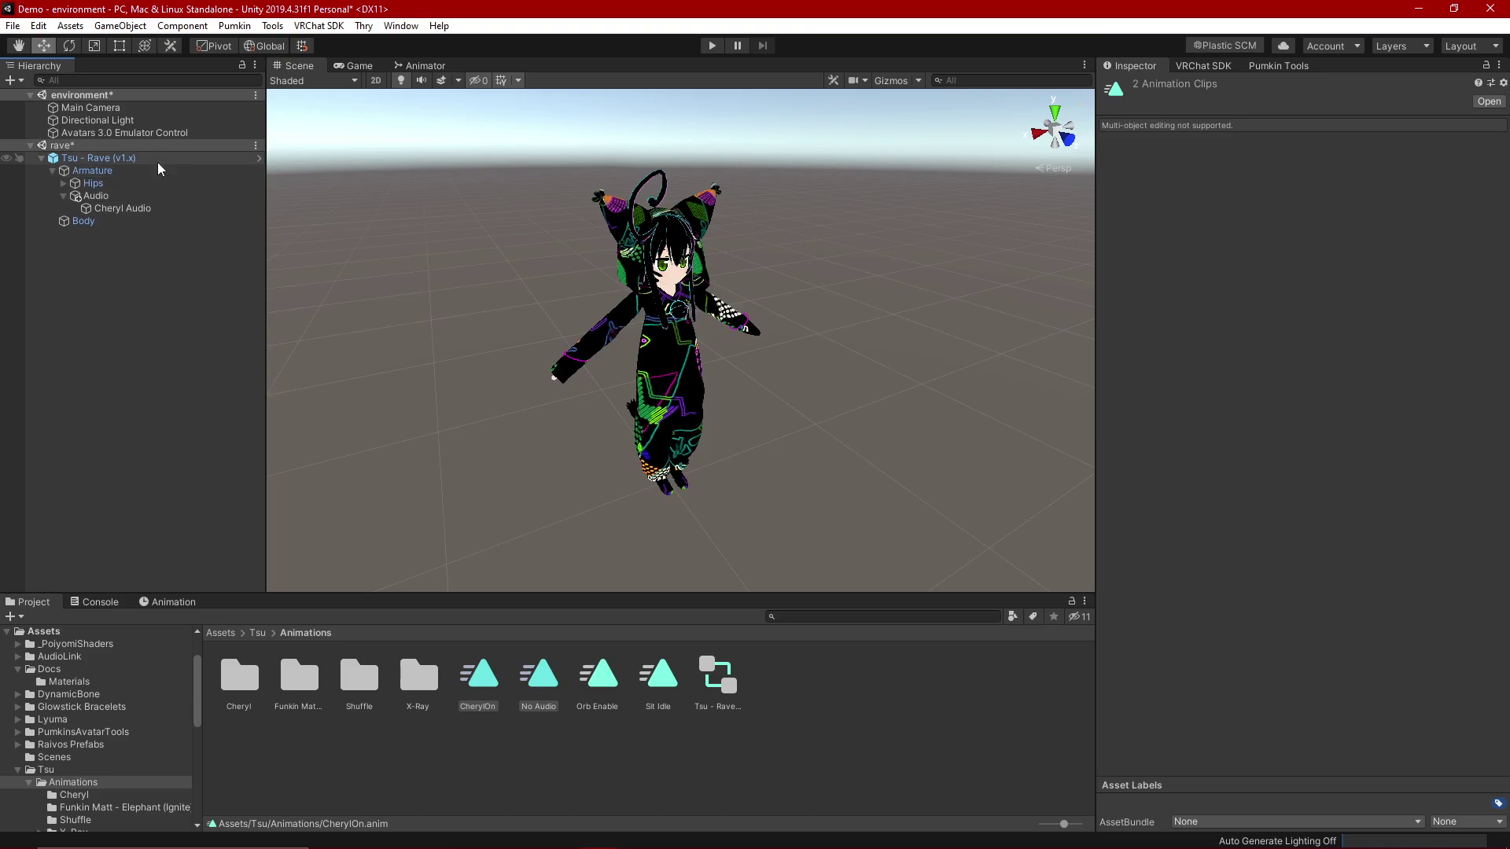
pyautogui.click(712, 698)
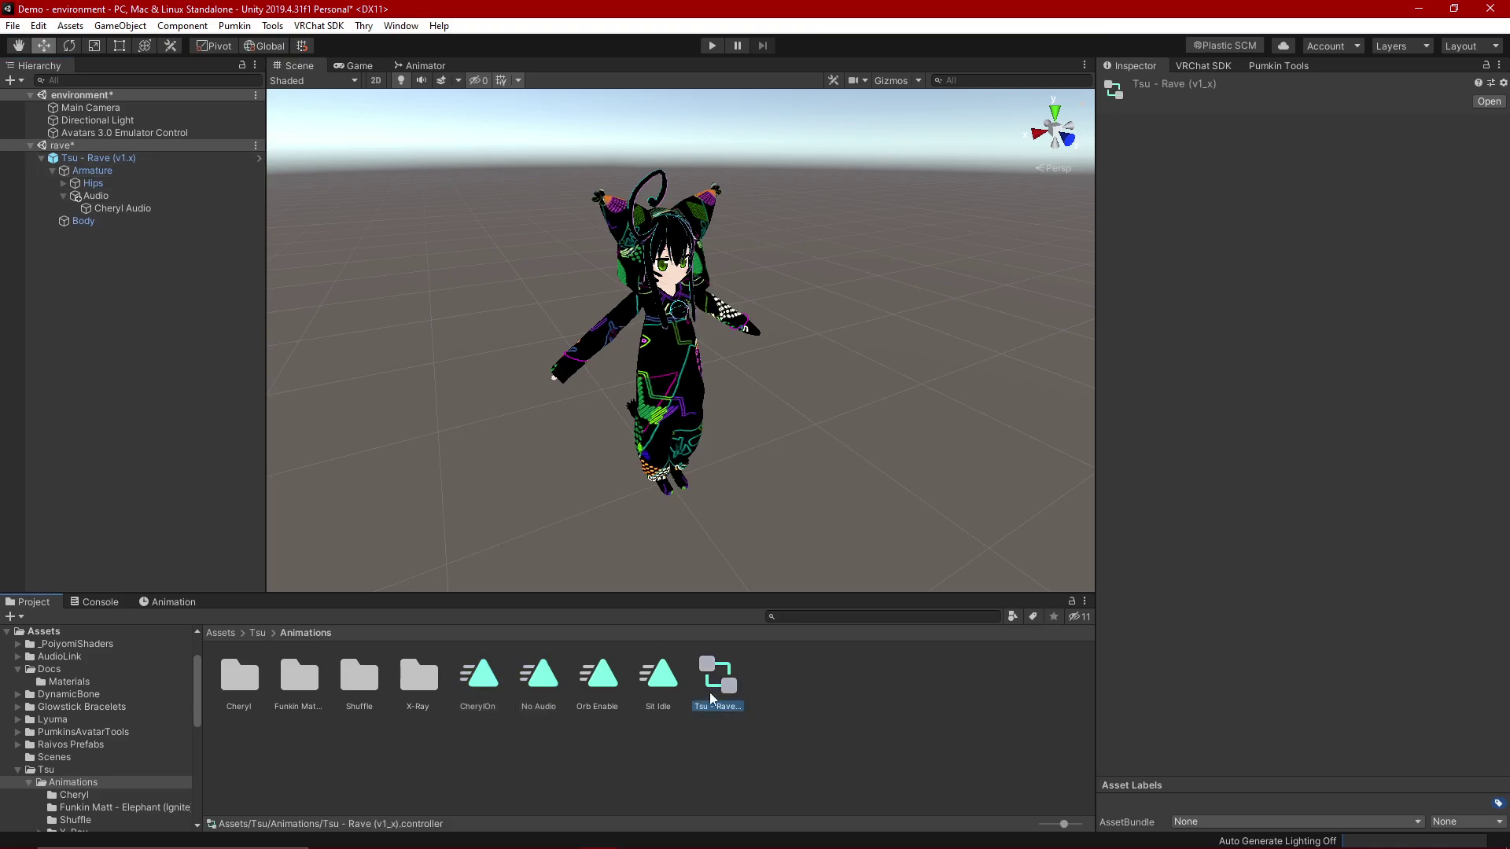
pyautogui.click(229, 303)
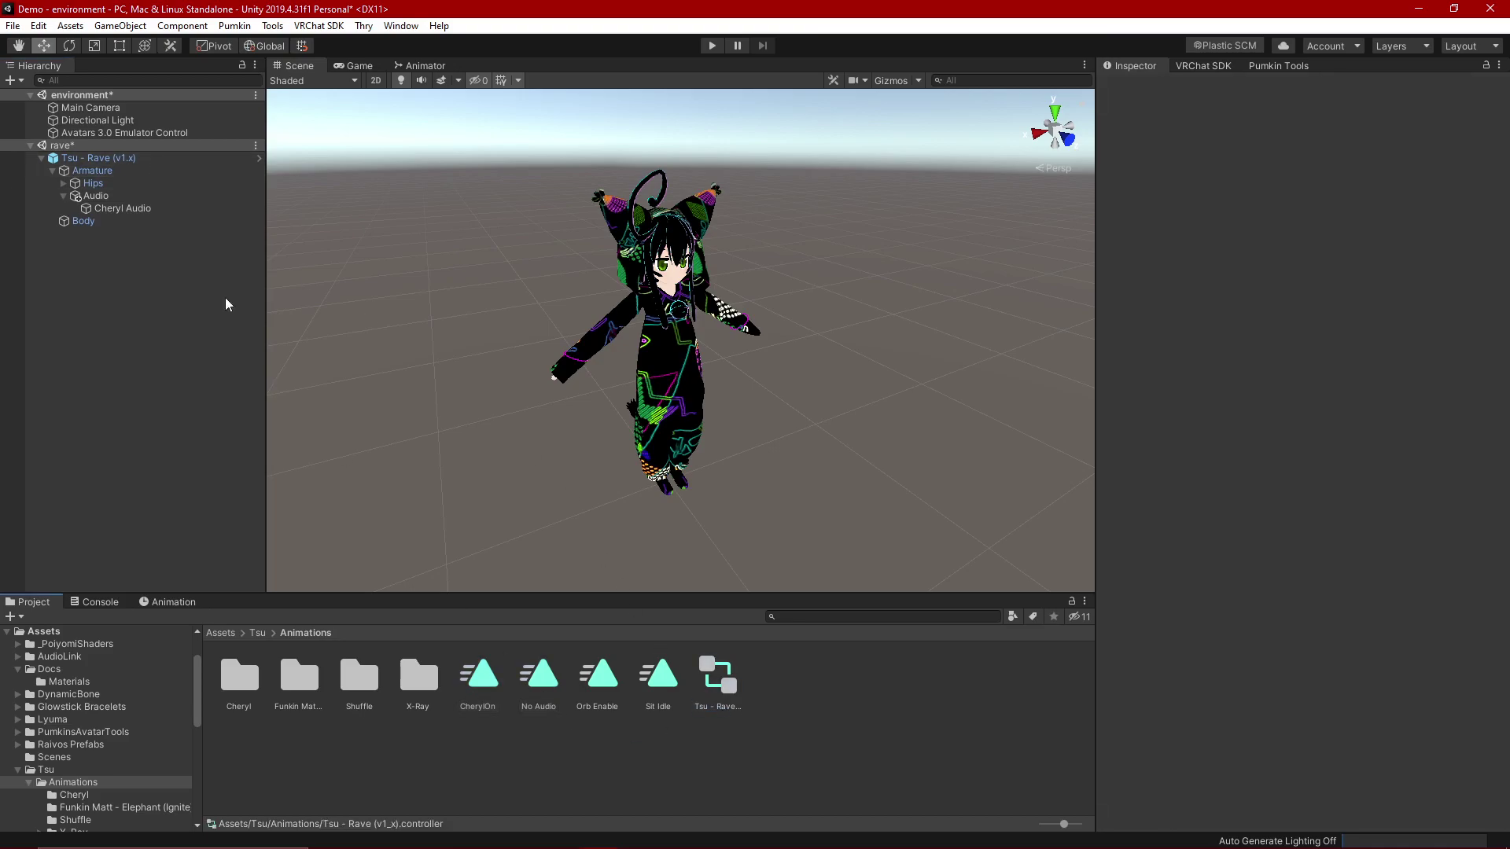
# Step: Open the CherylOn clip of the Tsu - Rave (v1.x) avatar for keyframe editing and check its list of available clips
pyautogui.click(109, 160)
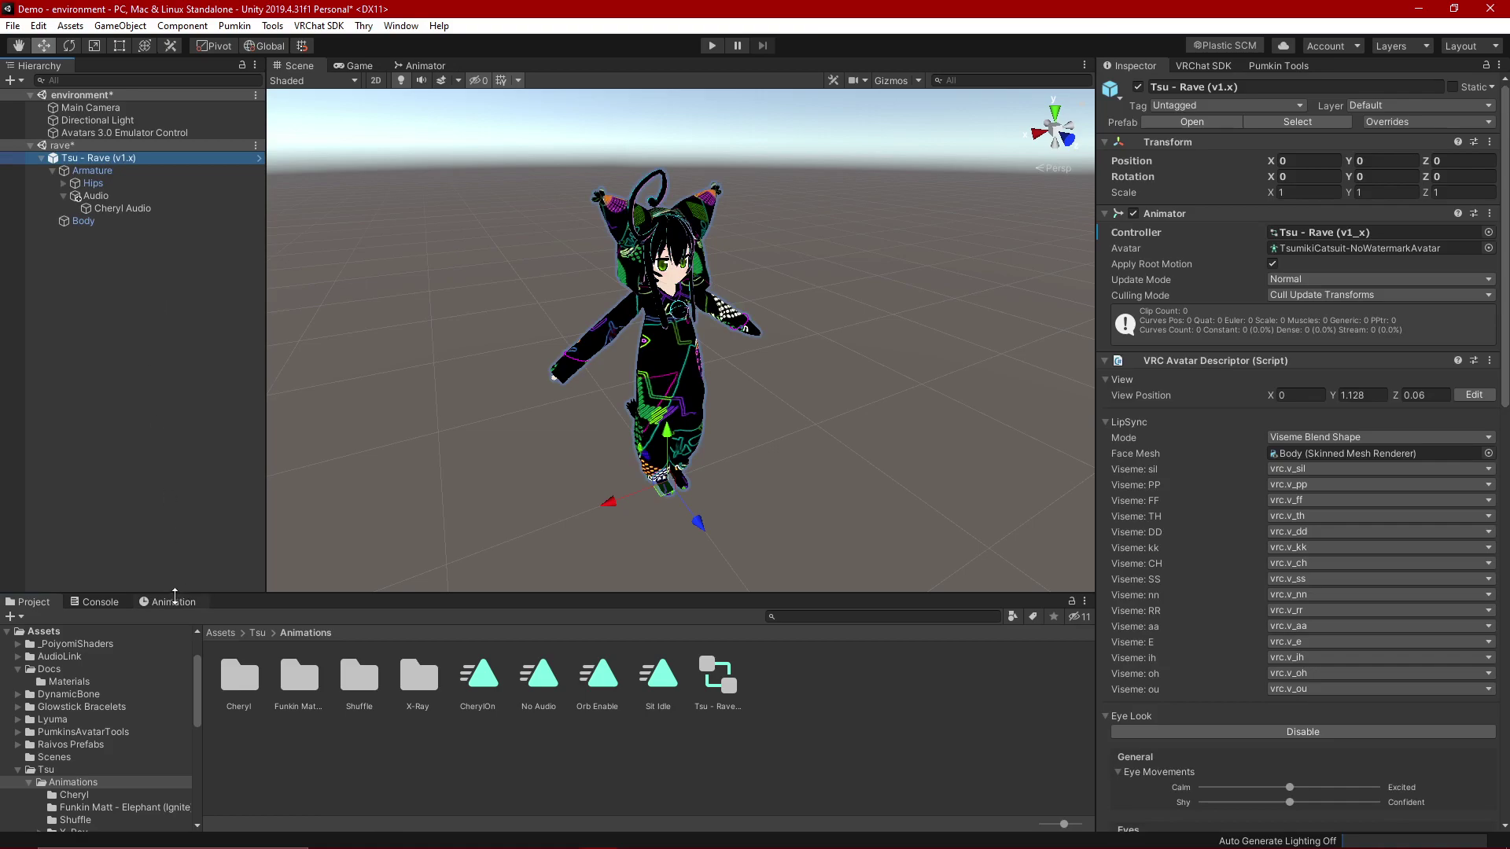
pyautogui.click(173, 602)
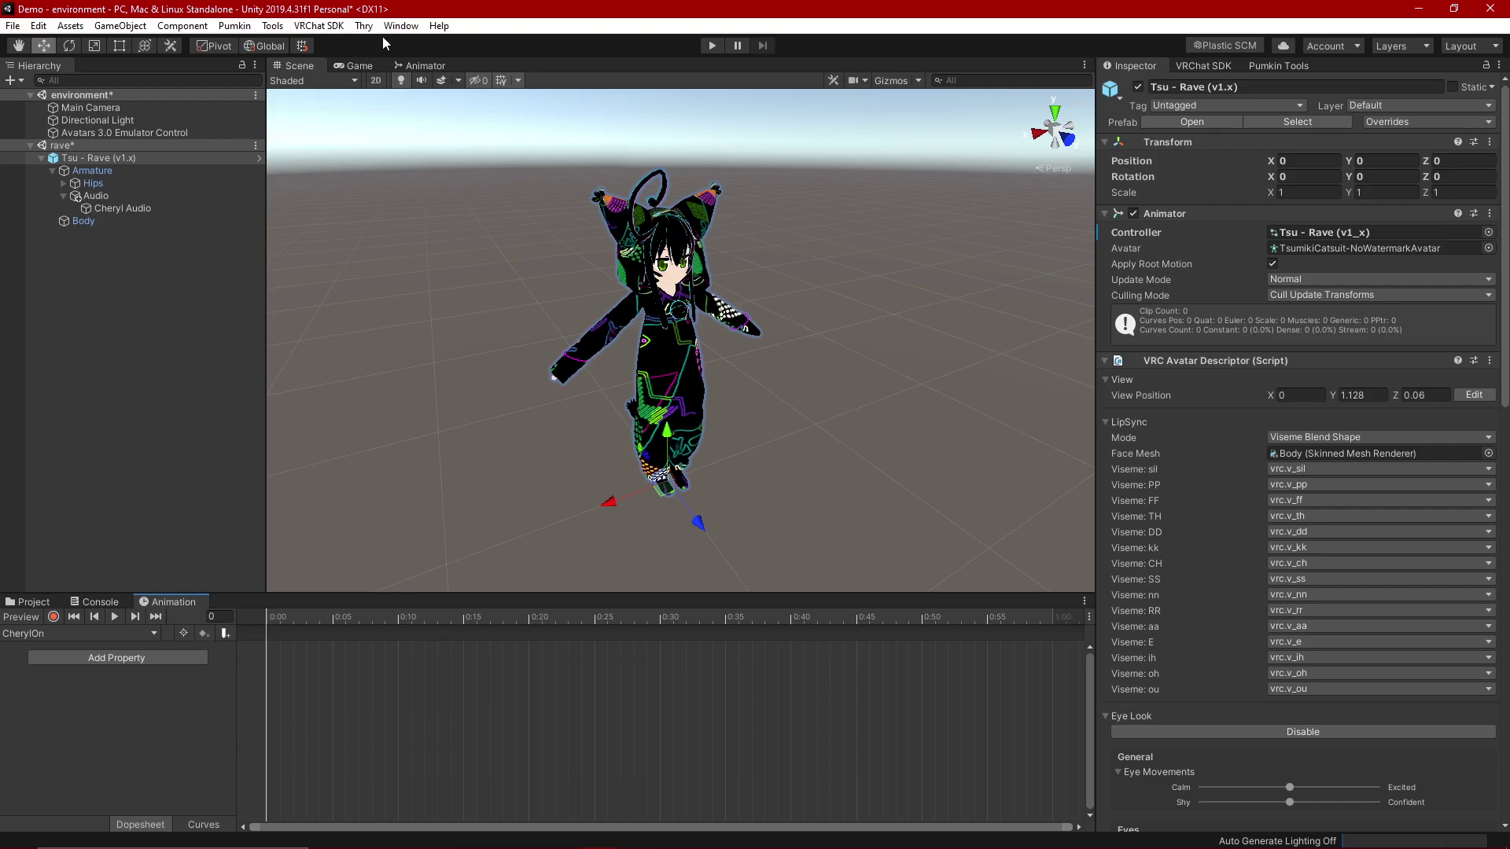
pyautogui.click(401, 26)
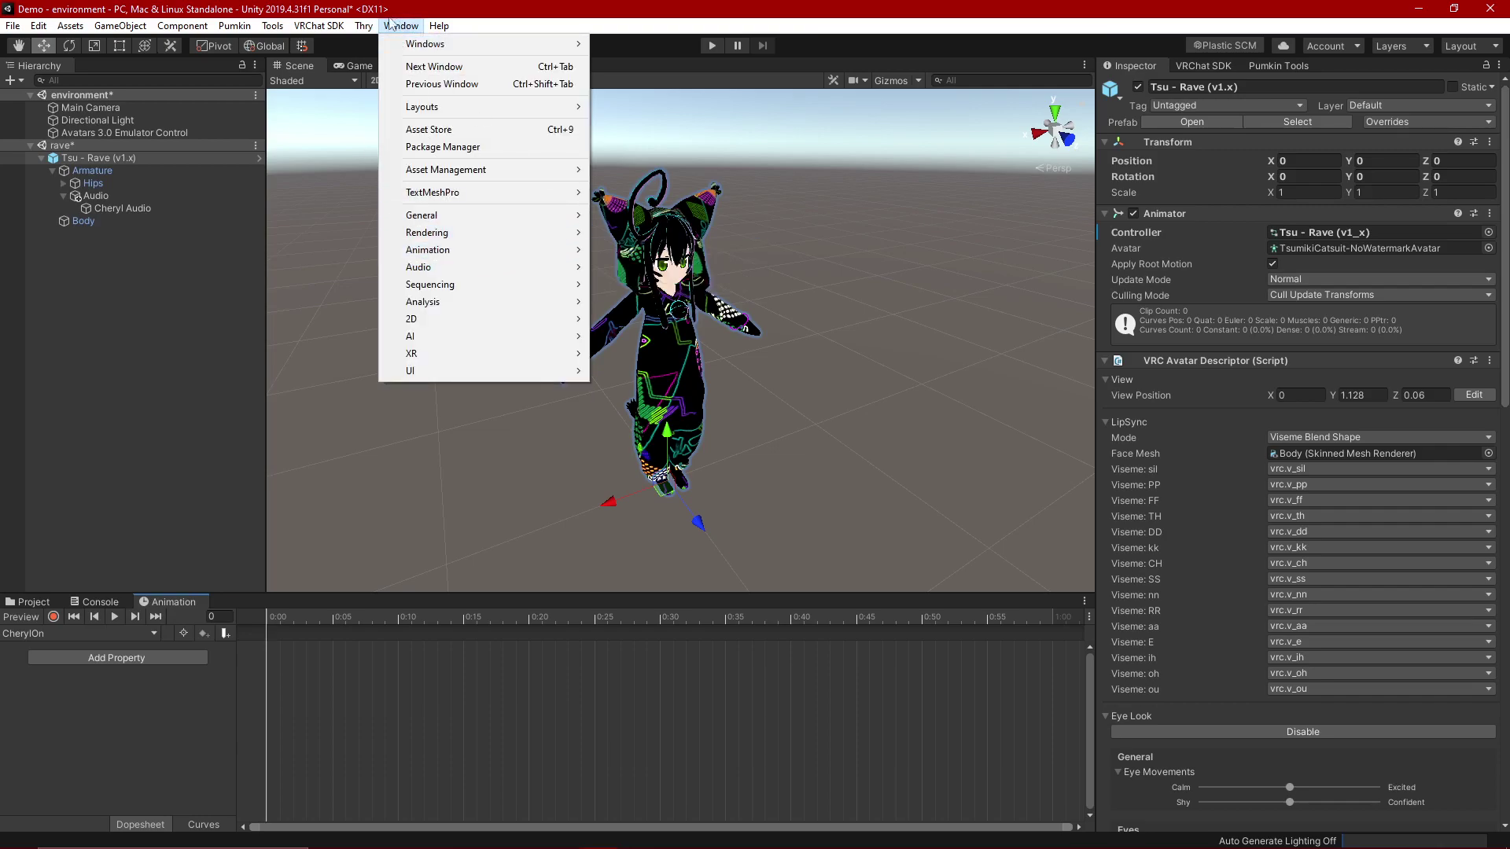
pyautogui.moveTo(495, 250)
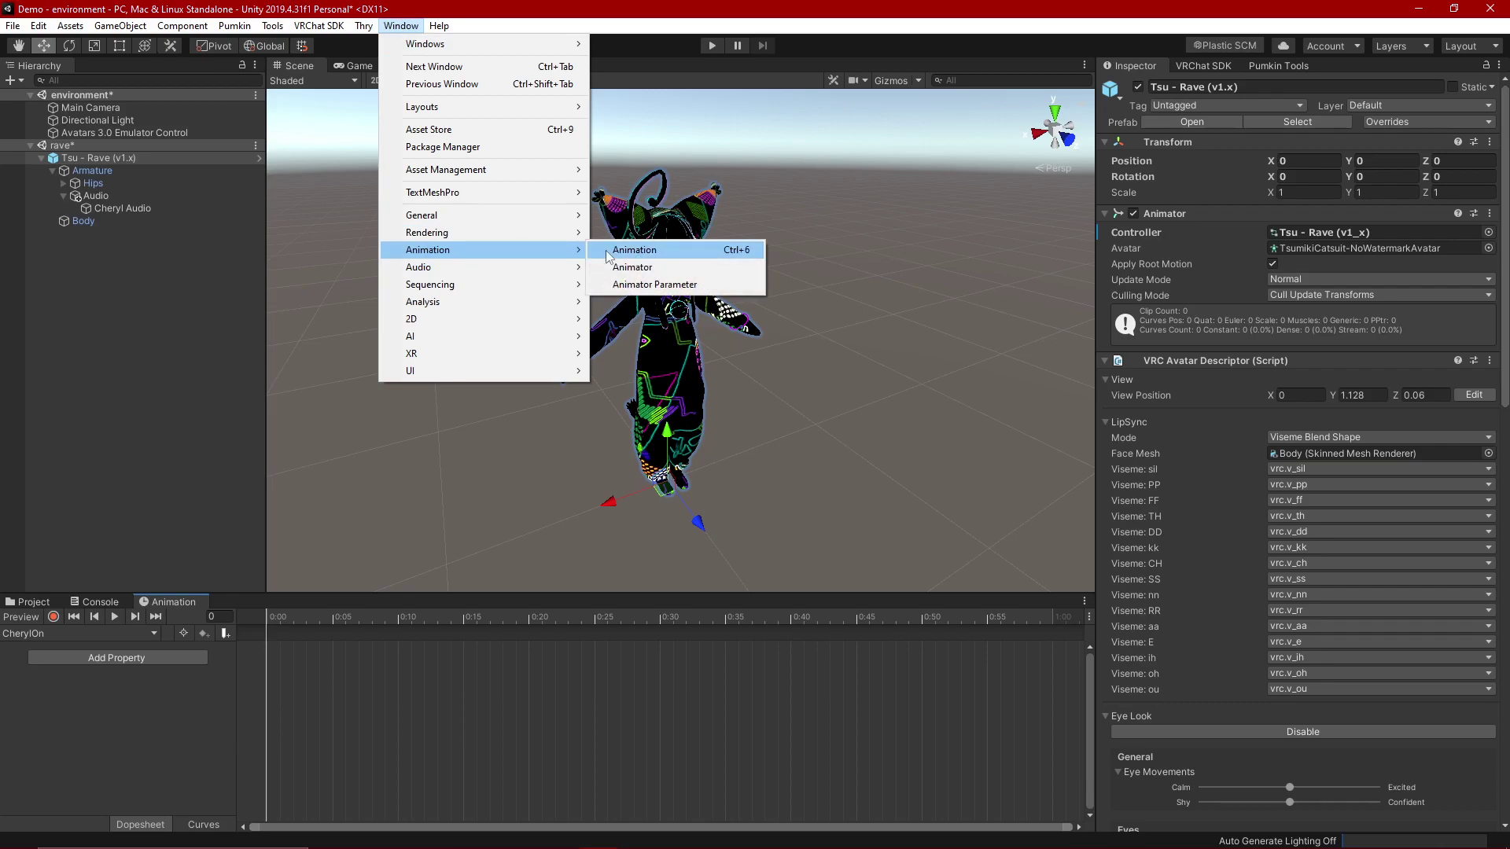
pyautogui.click(629, 267)
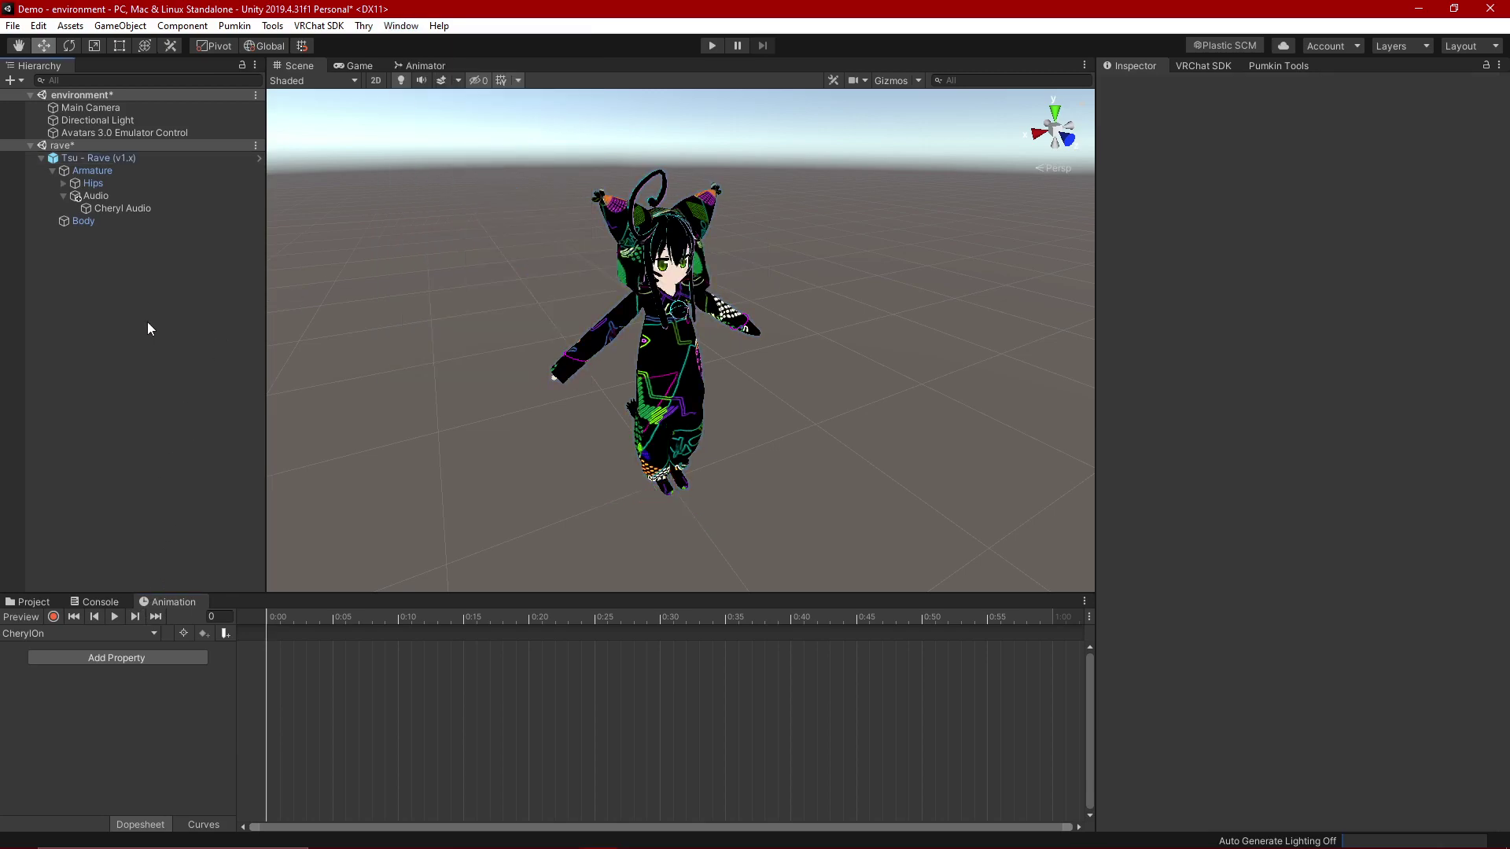
pyautogui.click(128, 157)
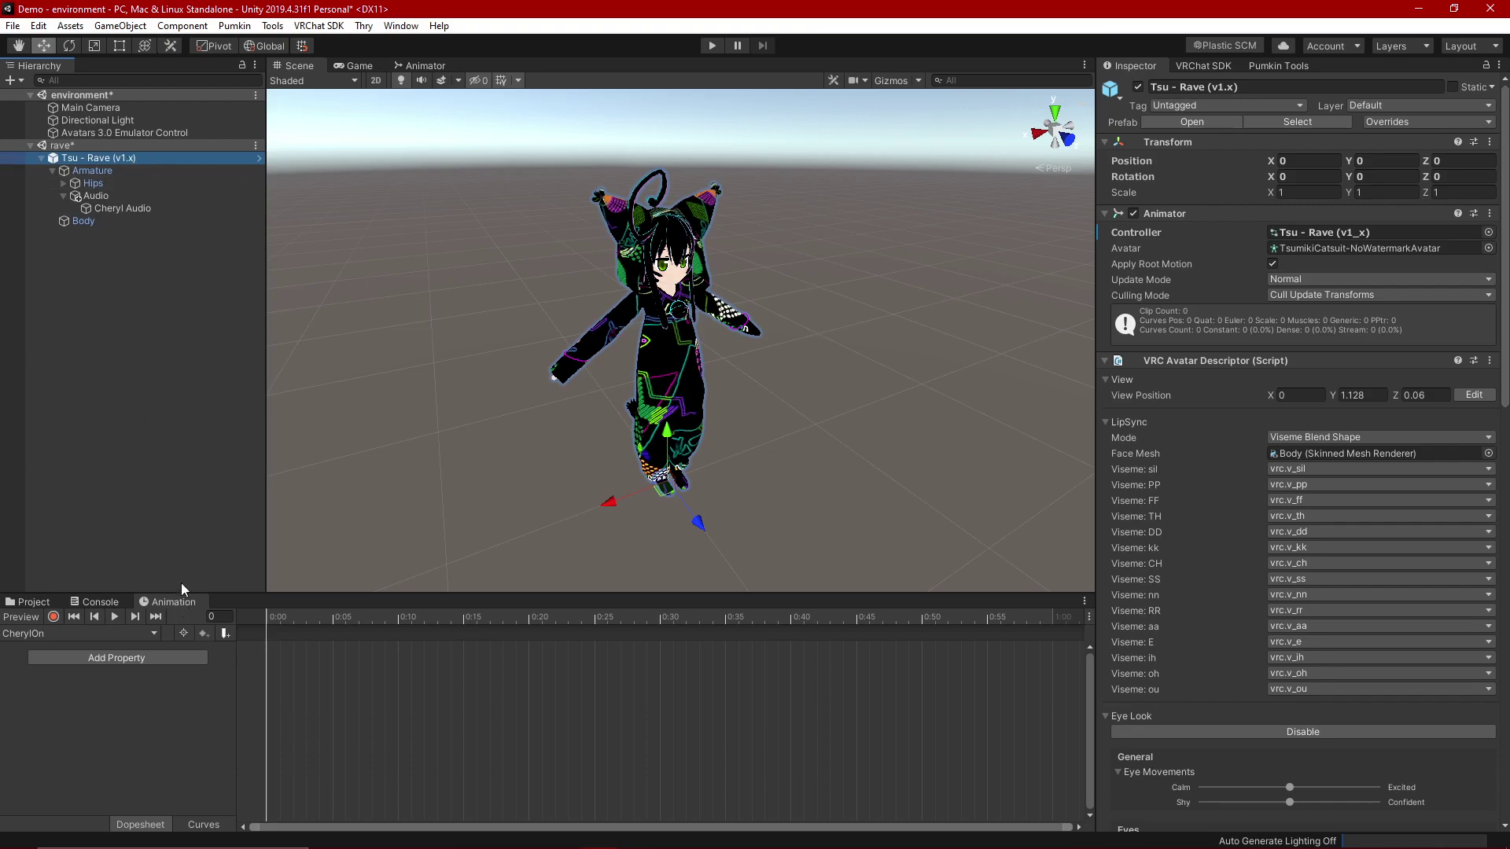
pyautogui.click(24, 633)
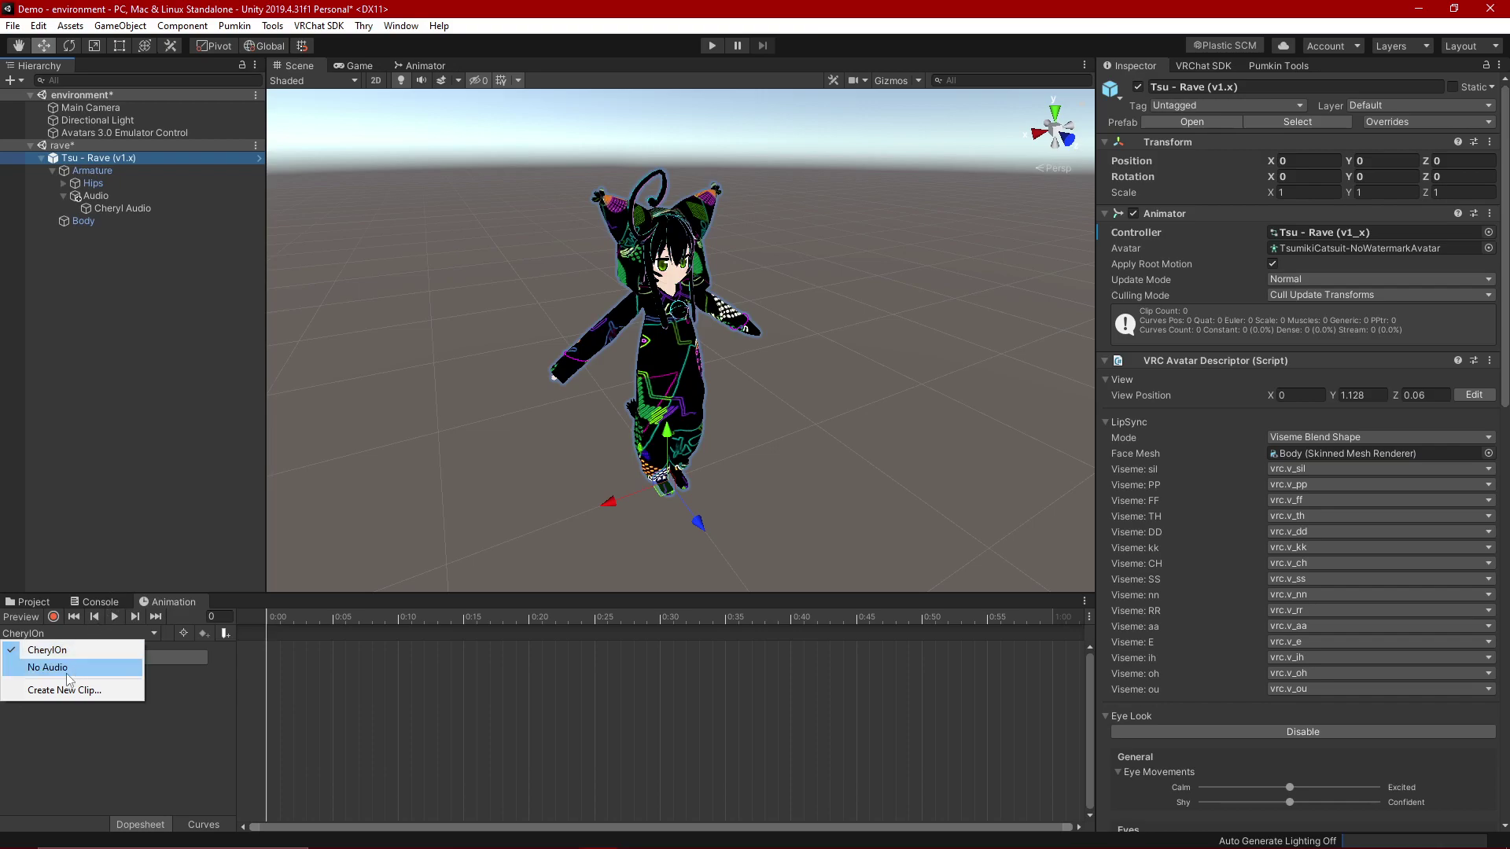
pyautogui.click(151, 540)
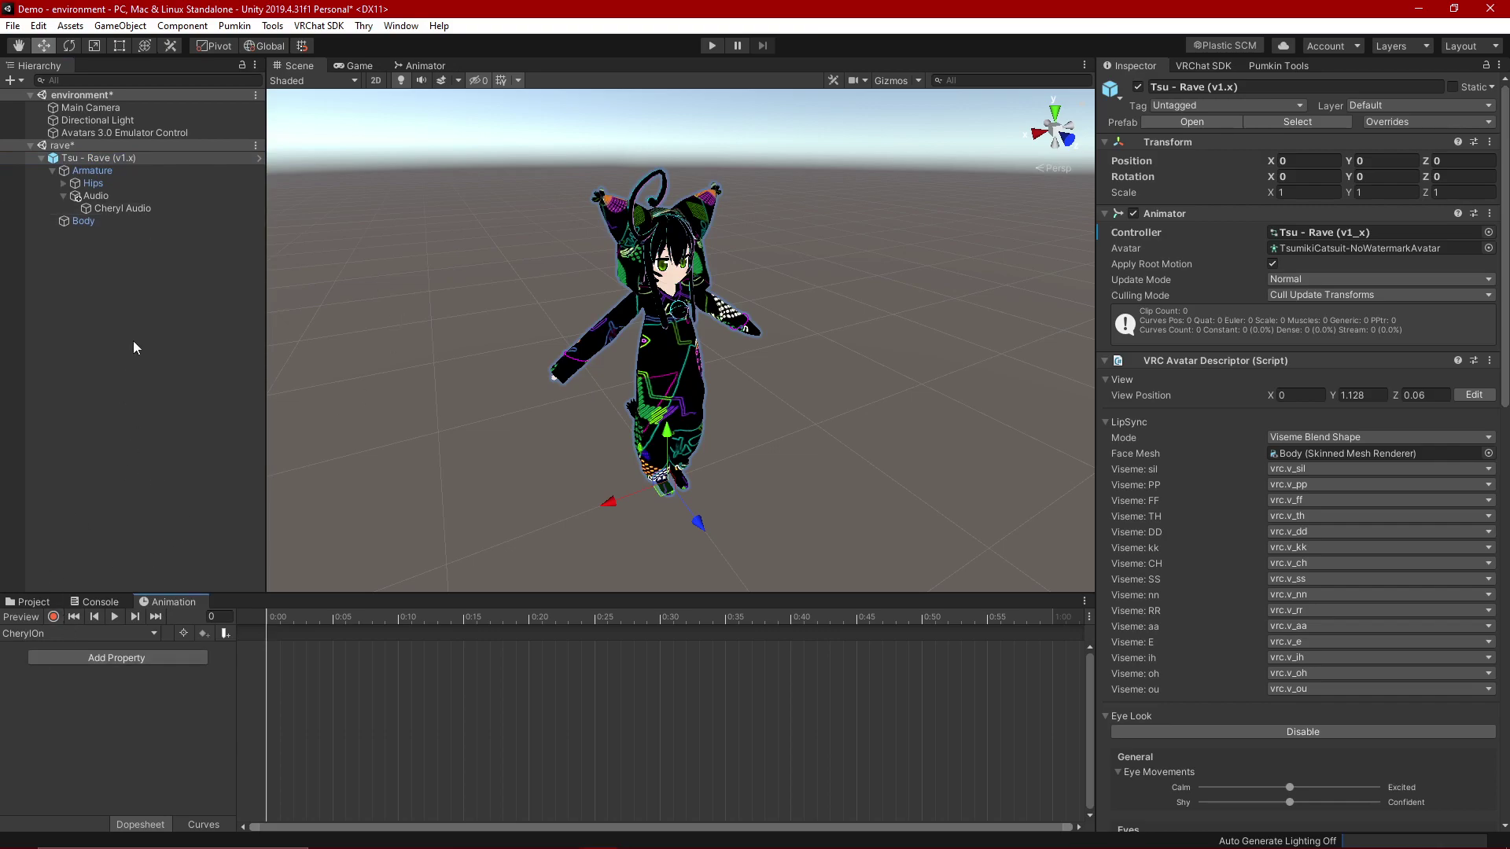
# Step: Deactivate the Cheryl Audio object, record it being switched active at frame 0 of the CherylOn clip, and exit the animation preview
pyautogui.click(142, 208)
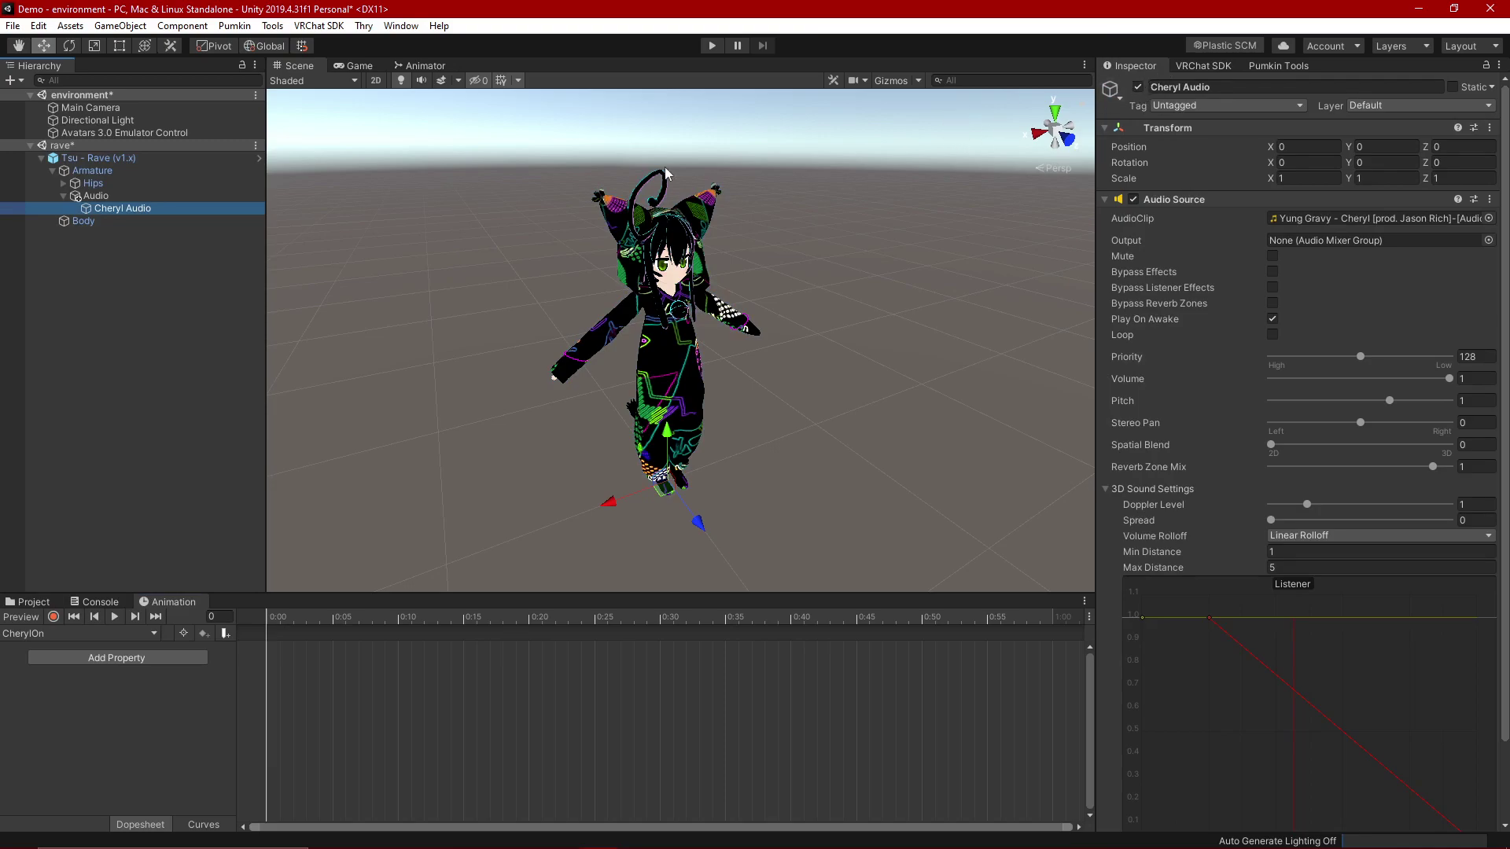
pyautogui.click(1138, 87)
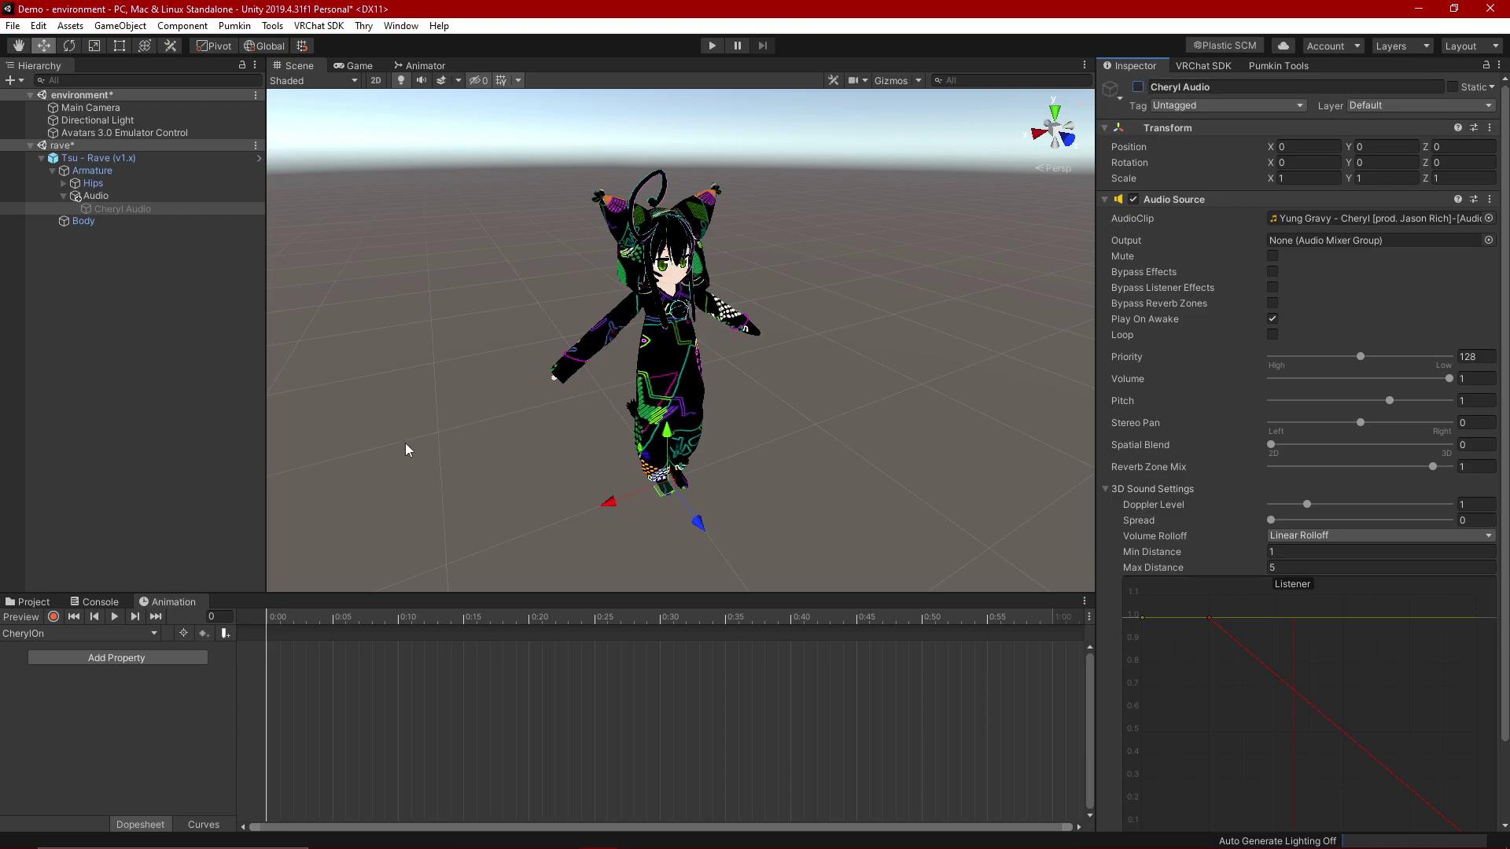
pyautogui.click(53, 617)
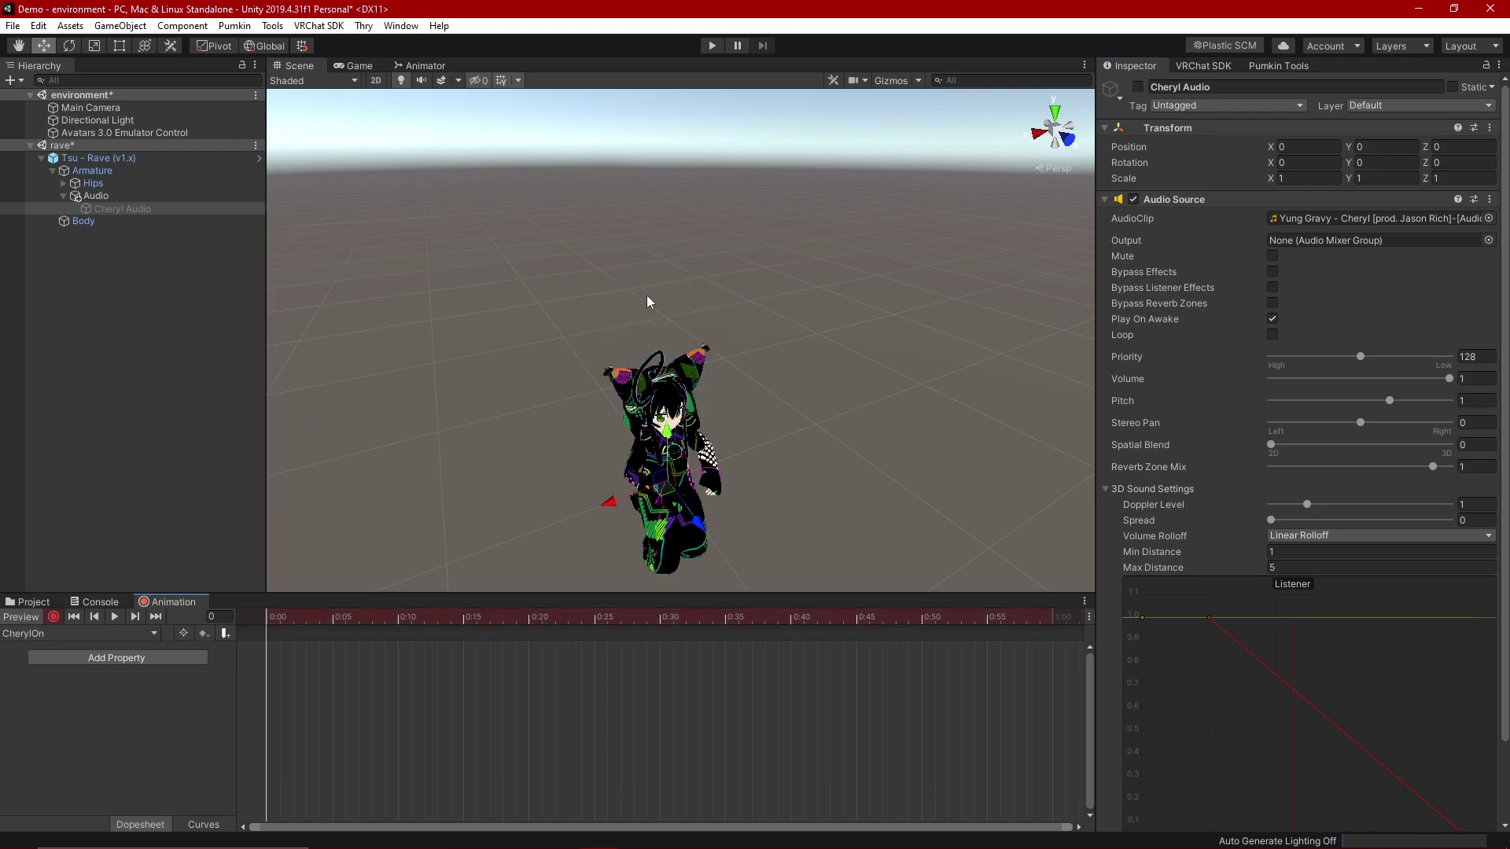
pyautogui.click(191, 209)
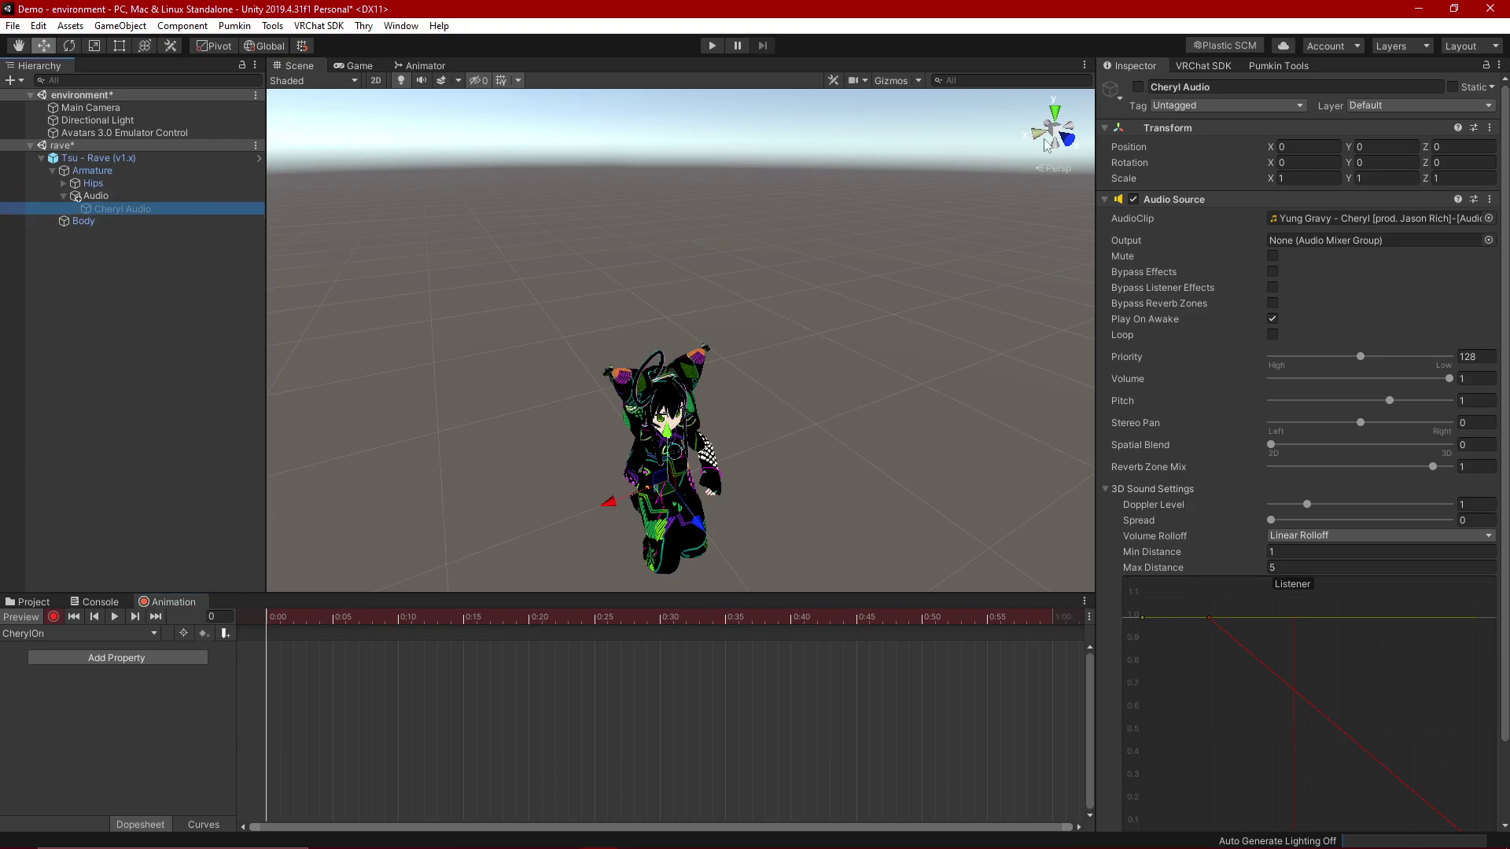
pyautogui.click(1137, 87)
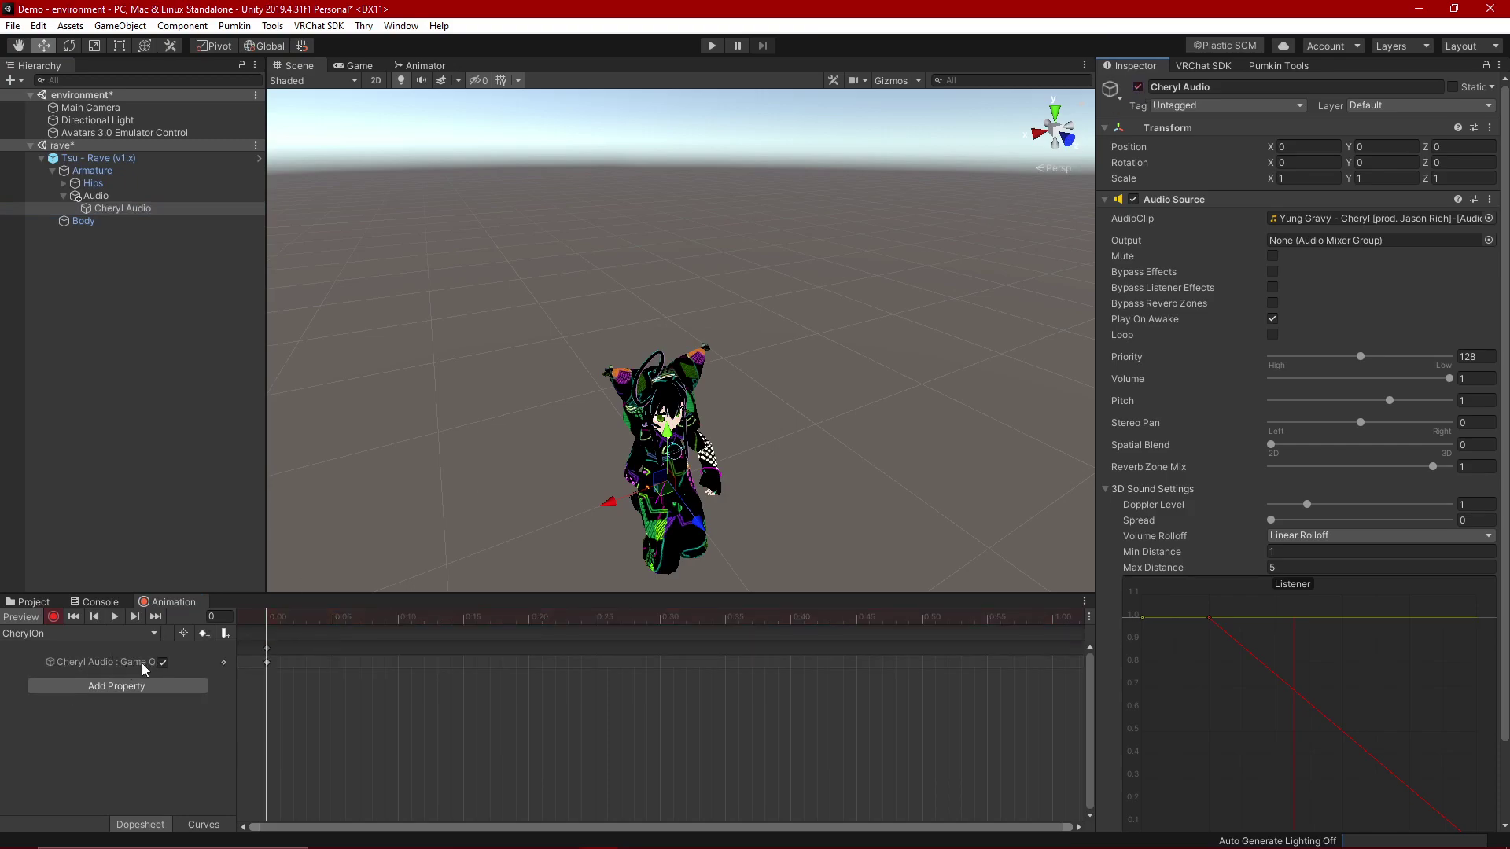
pyautogui.moveTo(239, 652); pyautogui.dragTo(338, 653)
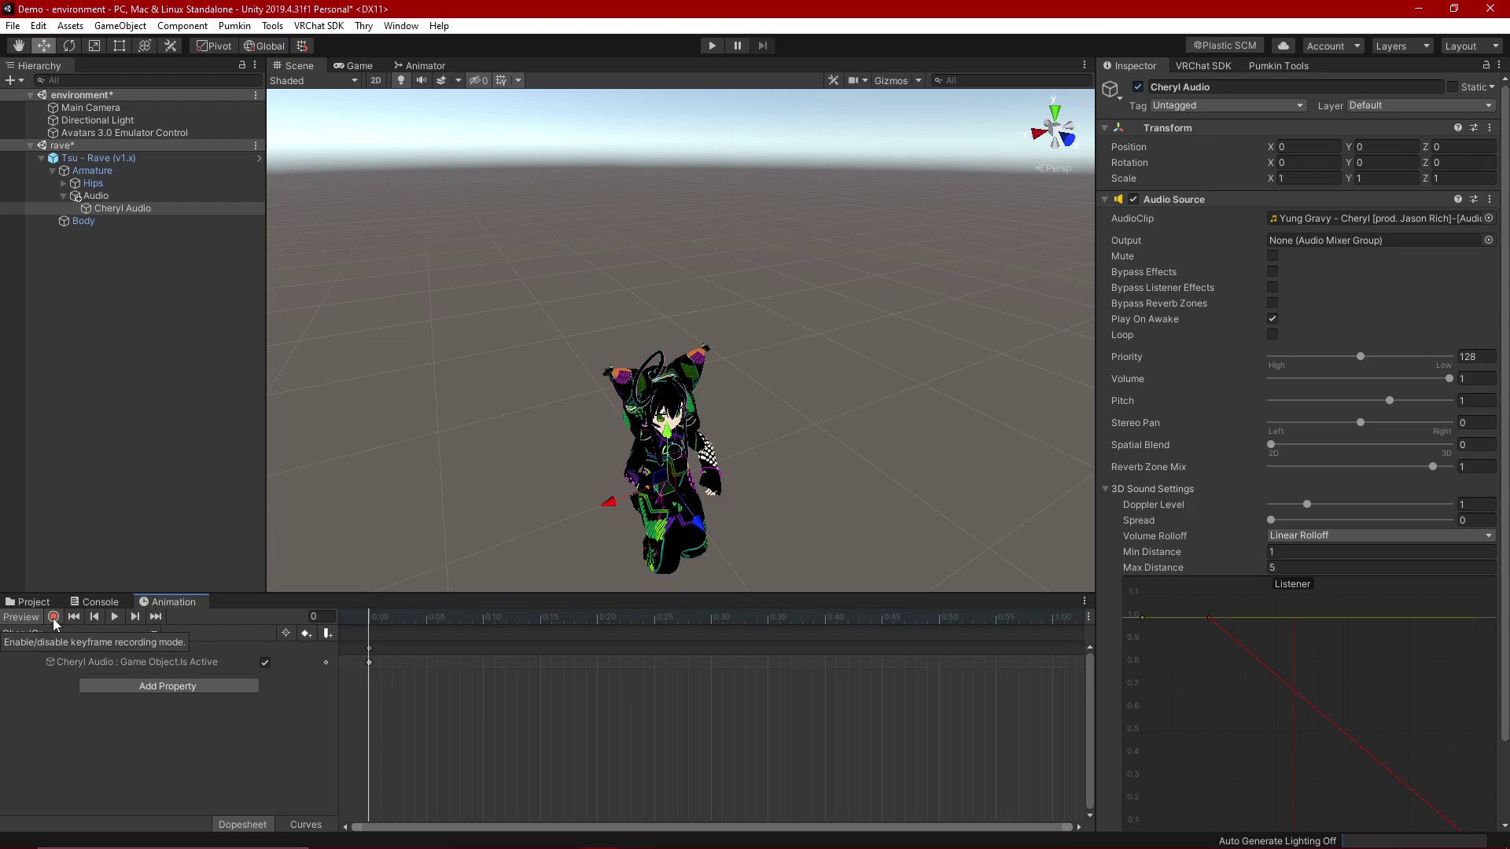
pyautogui.click(30, 617)
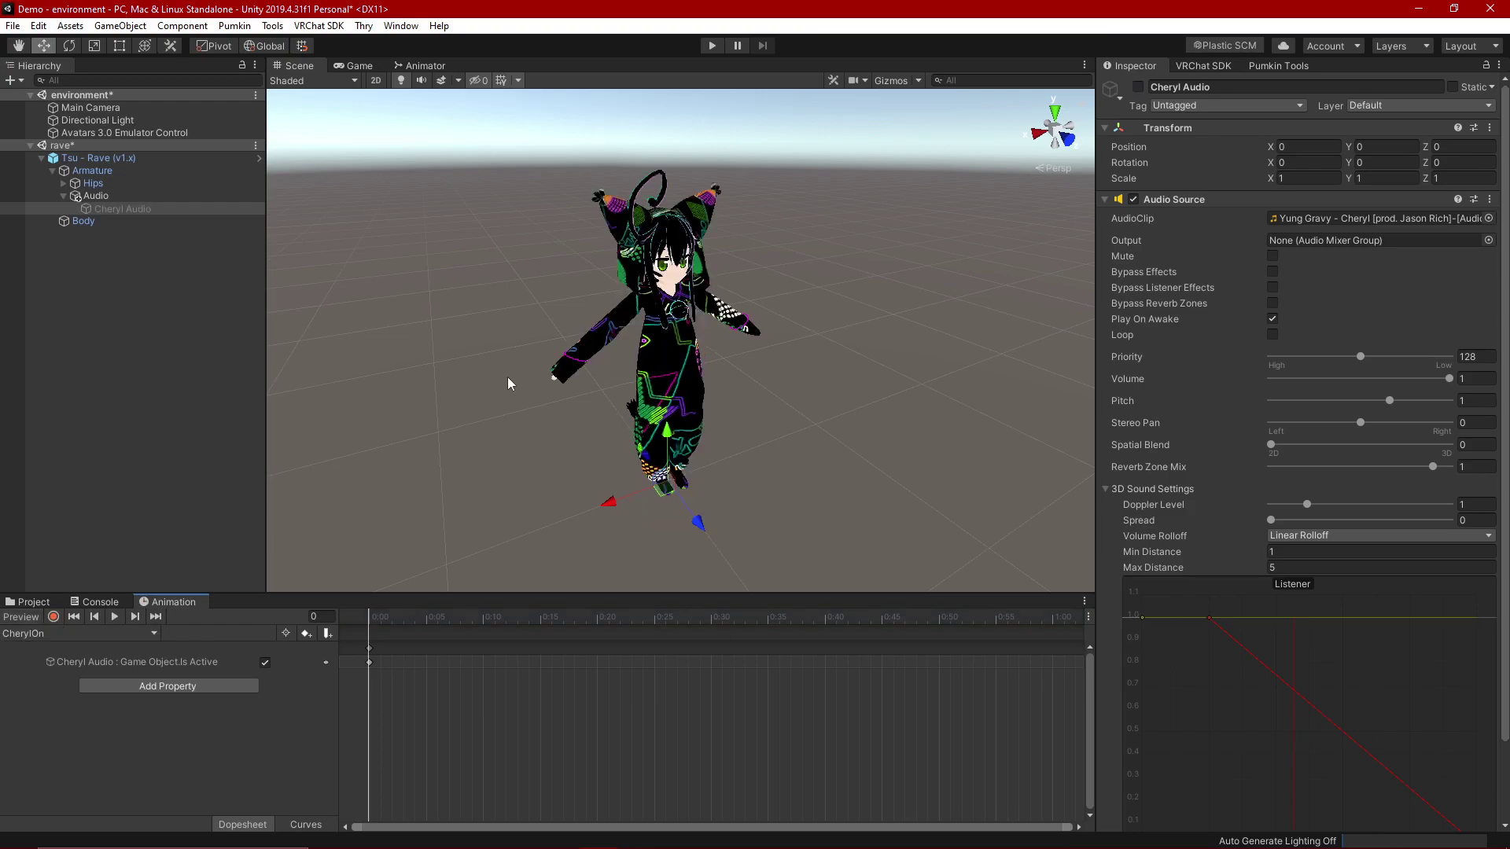
pyautogui.scroll(5, 508, 378)
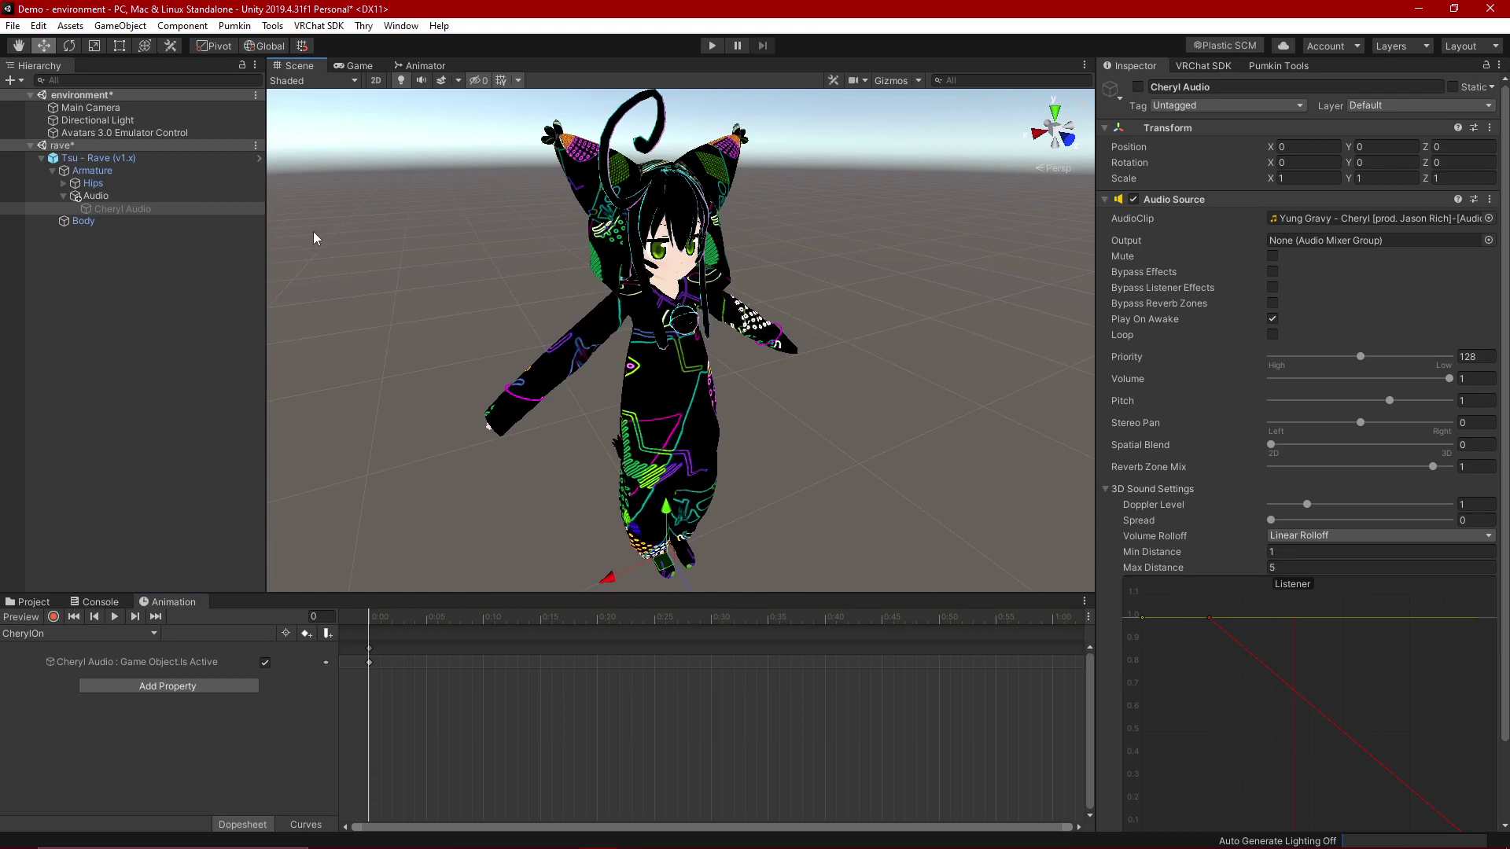
# Step: Duplicate the Cheryl Audio active keyframe of the CherylOn clip so it exists at both frame 0 and frame 1
pyautogui.click(368, 648)
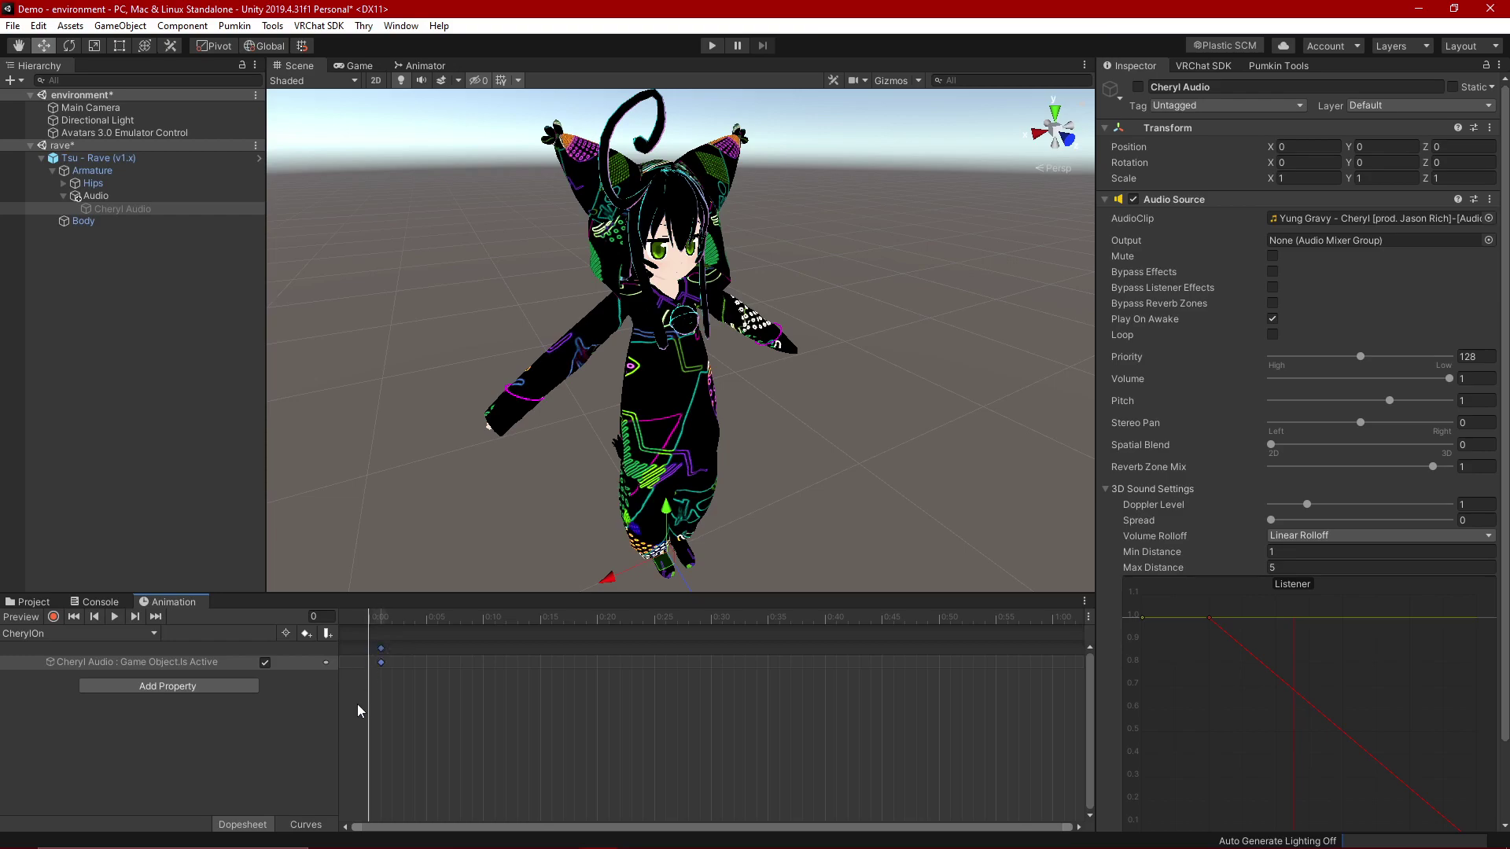
pyautogui.hotkey('ctrl', 'v')
pyautogui.click(381, 649)
pyautogui.click(369, 649)
pyautogui.click(30, 601)
pyautogui.click(545, 745)
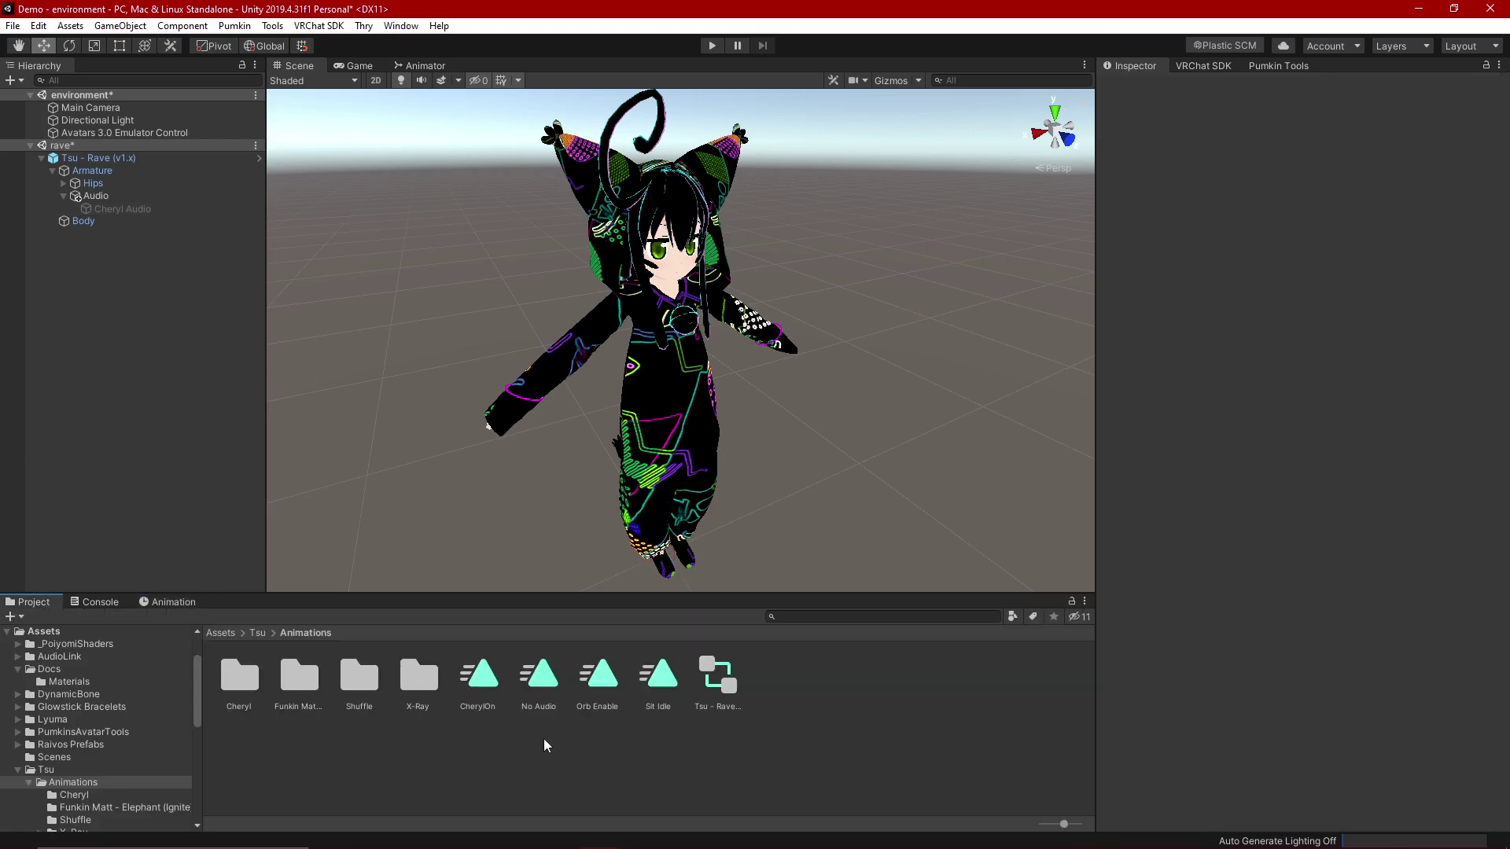
# Step: Reactivate the Cheryl Audio object and record it being switched inactive at frame 0 of the No Audio clip
pyautogui.click(168, 602)
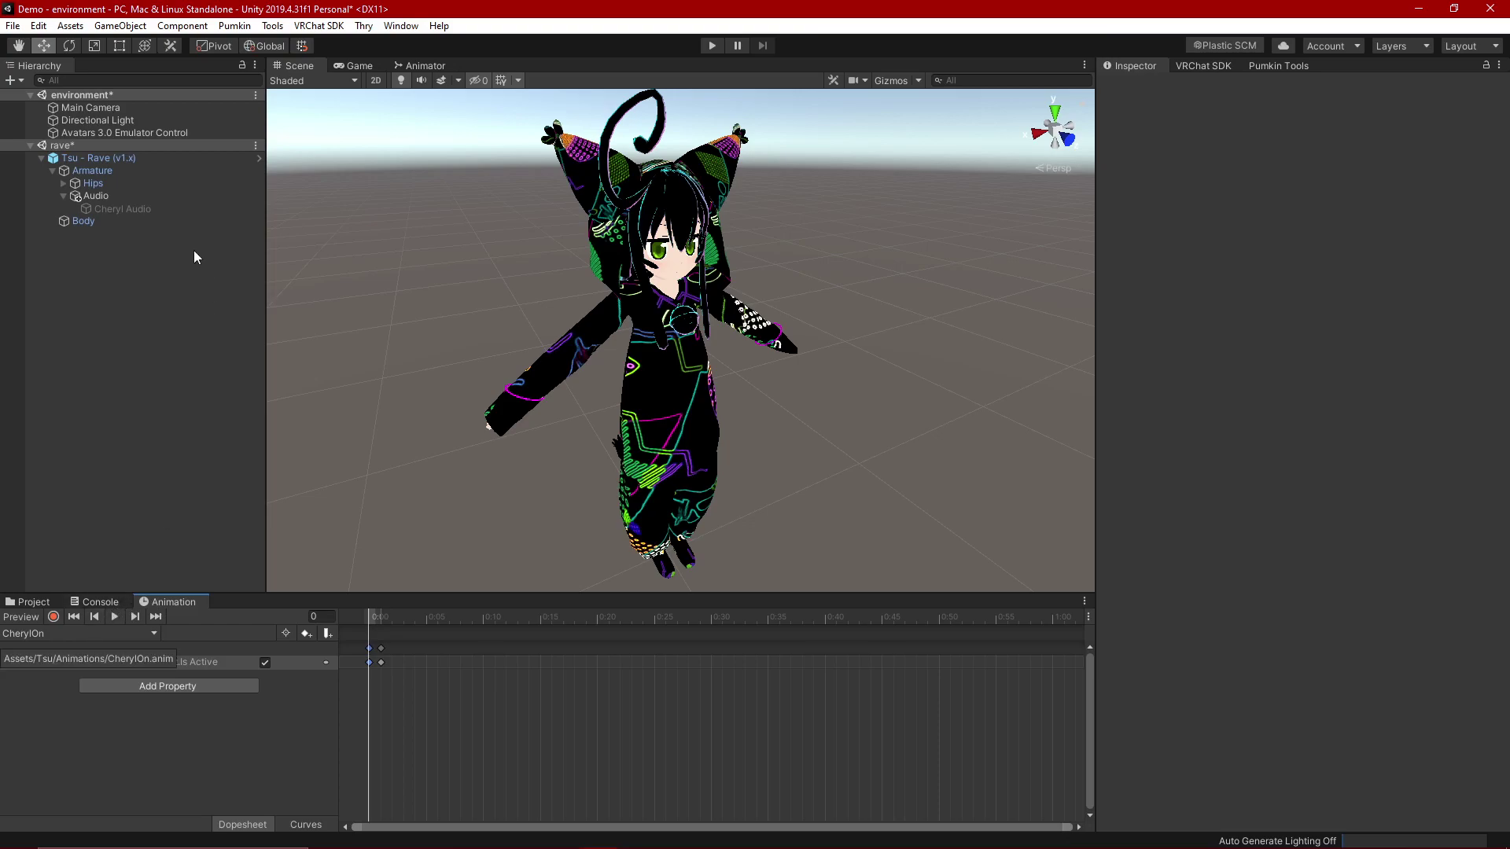
pyautogui.click(162, 209)
pyautogui.click(1140, 87)
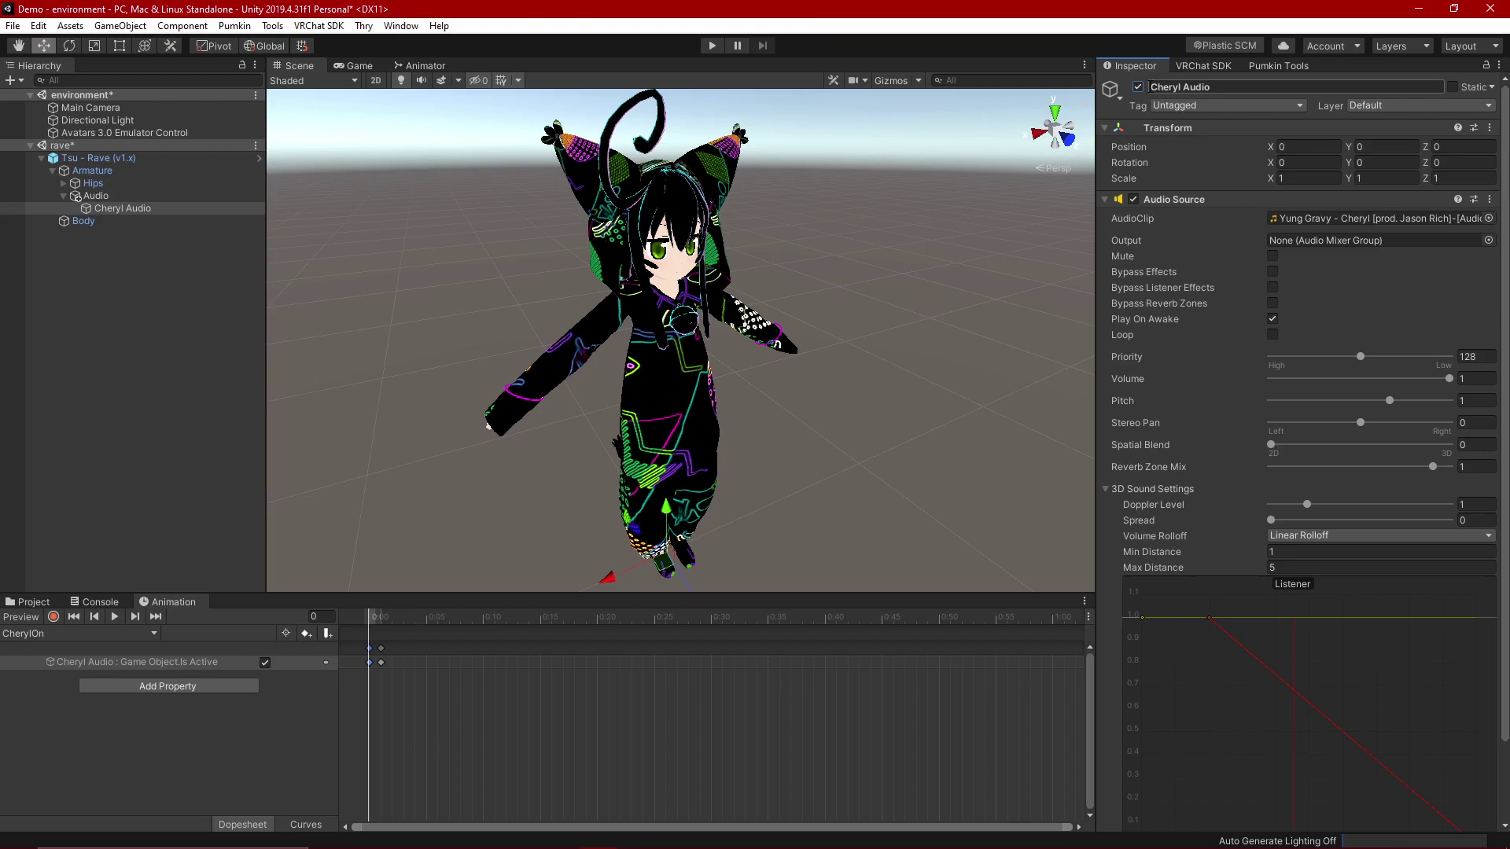
pyautogui.click(17, 633)
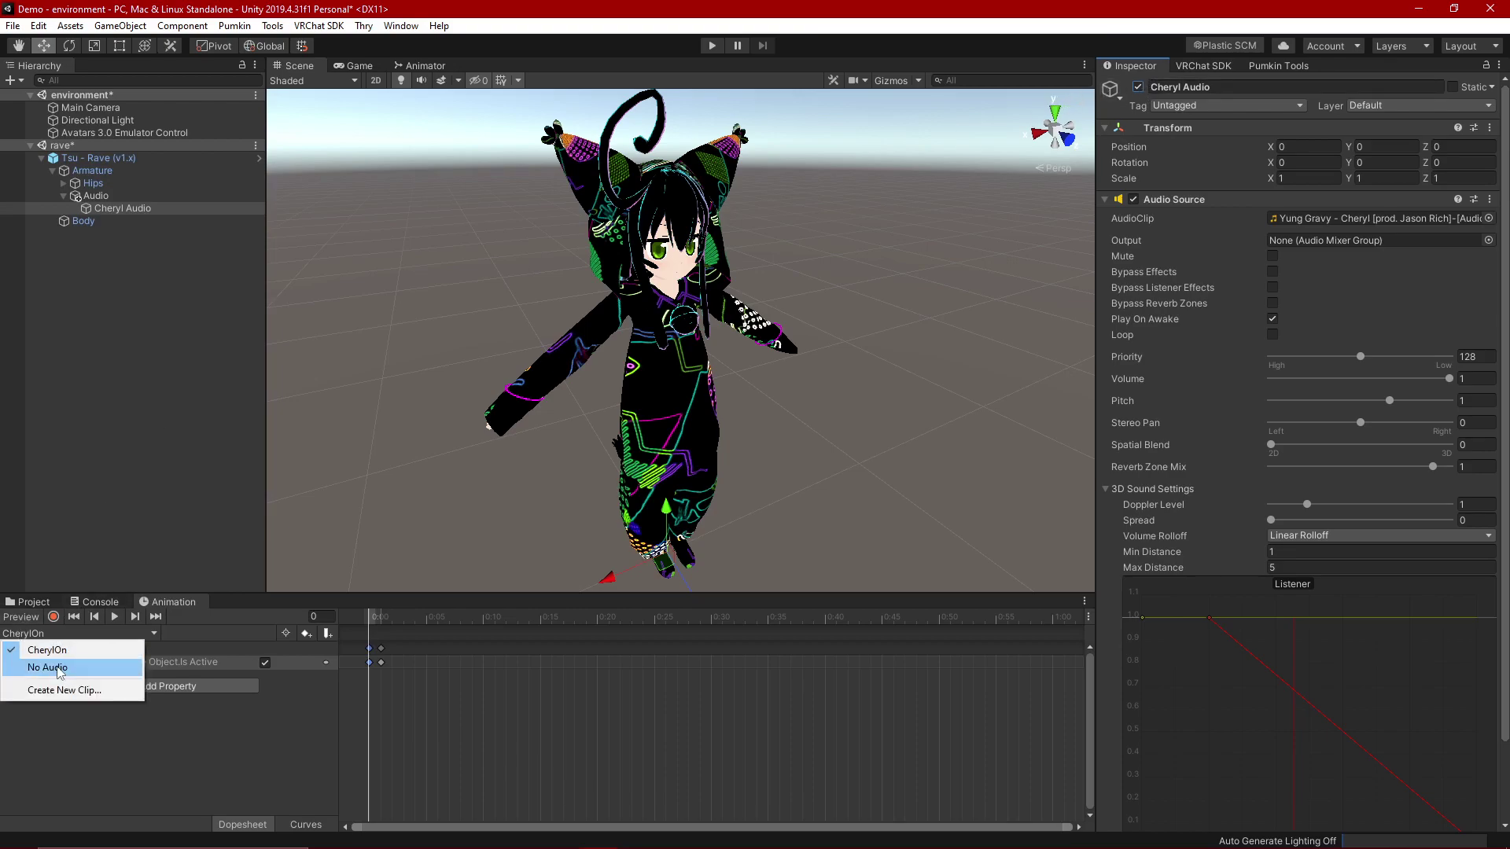
pyautogui.click(55, 666)
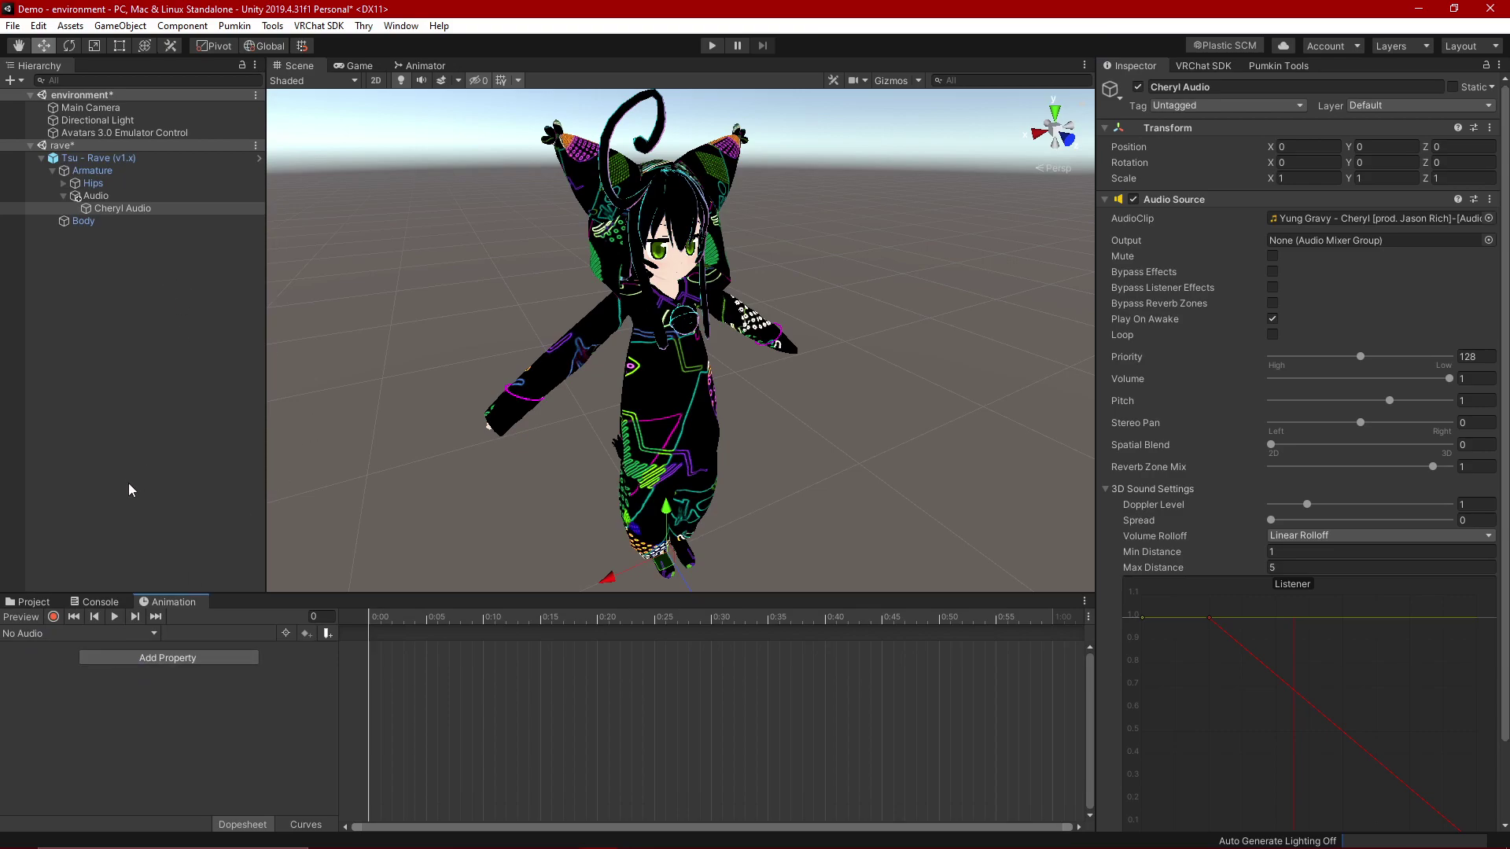
pyautogui.click(53, 618)
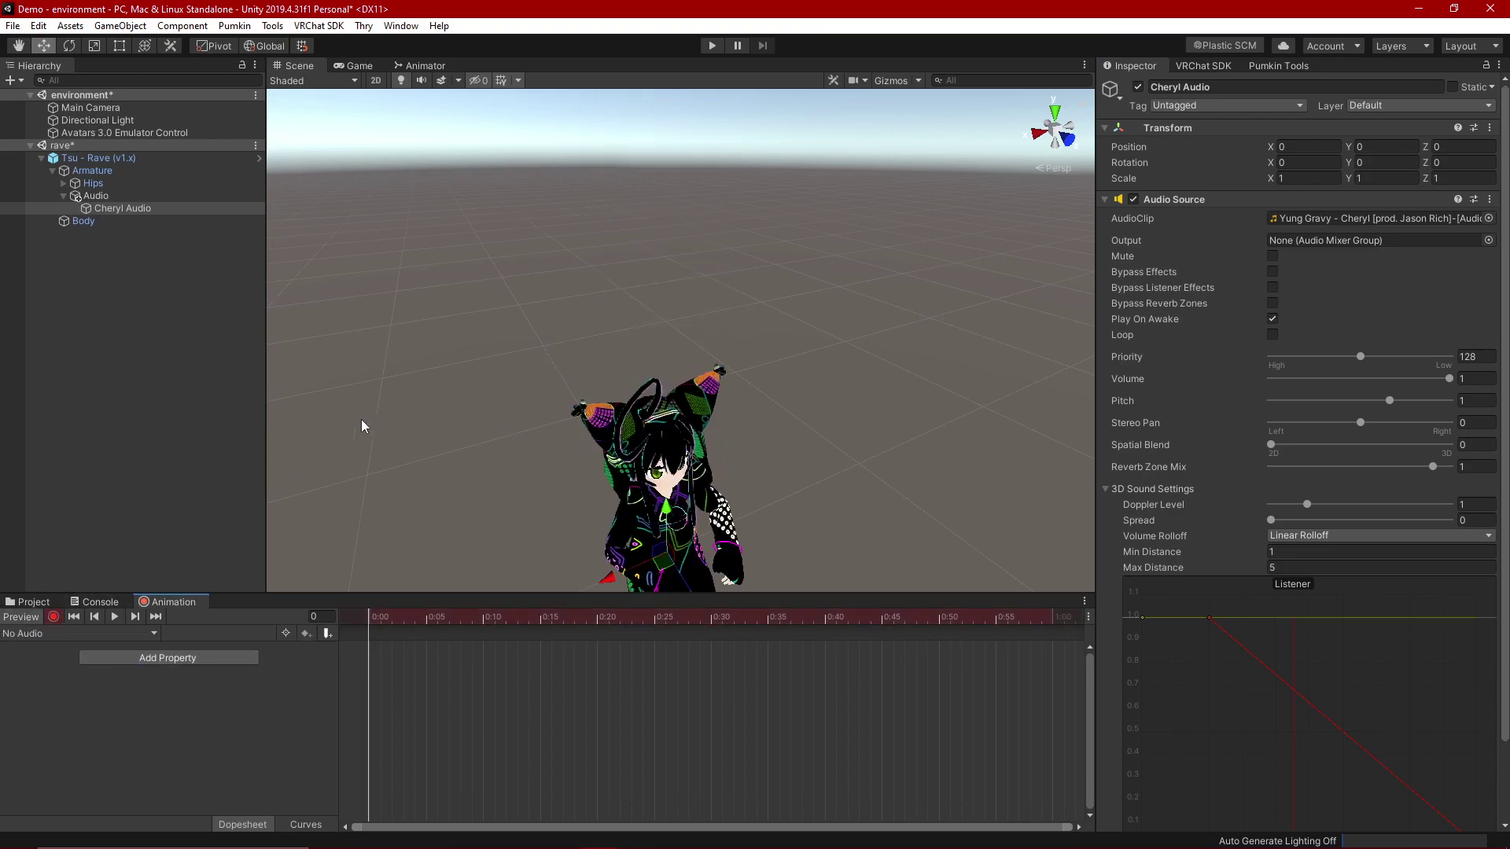
pyautogui.click(1138, 87)
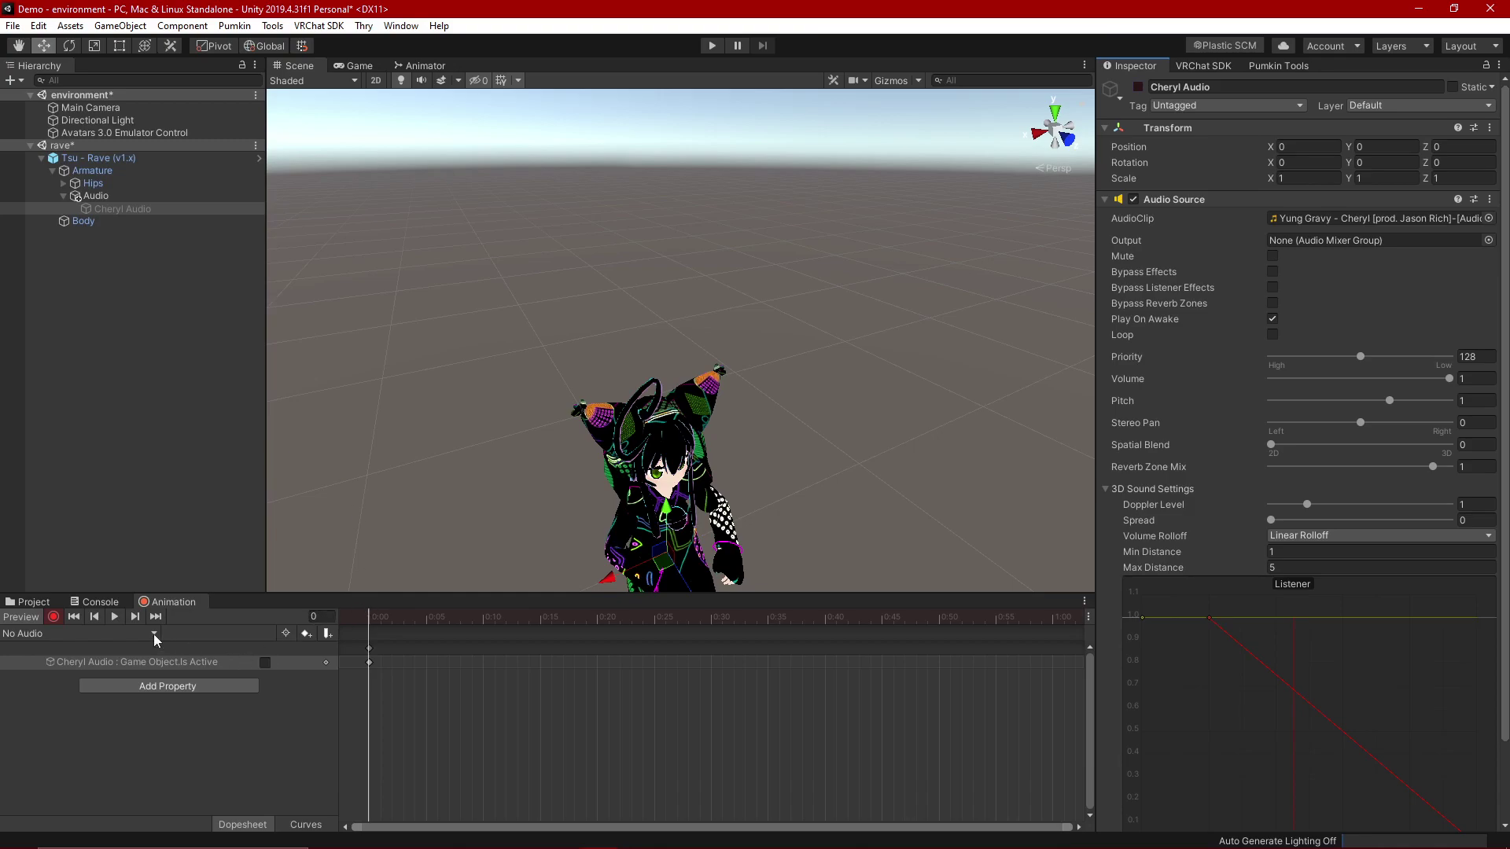
pyautogui.click(53, 617)
# Step: Duplicate the Cheryl Audio inactive keyframe to frame 1 of the No Audio clip and review that clip's keyframes
pyautogui.click(369, 649)
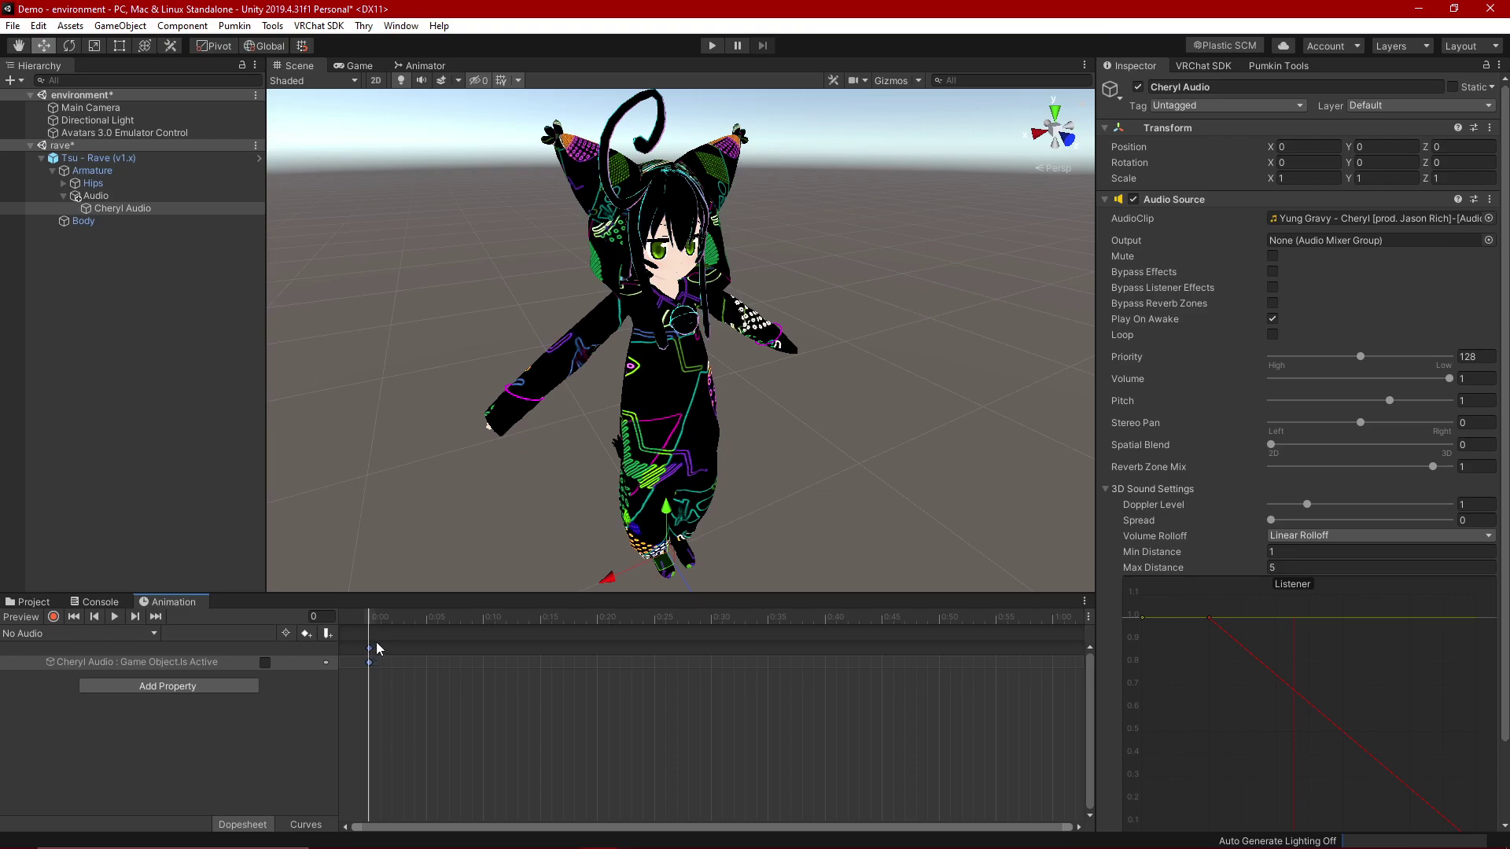
pyautogui.click(379, 650)
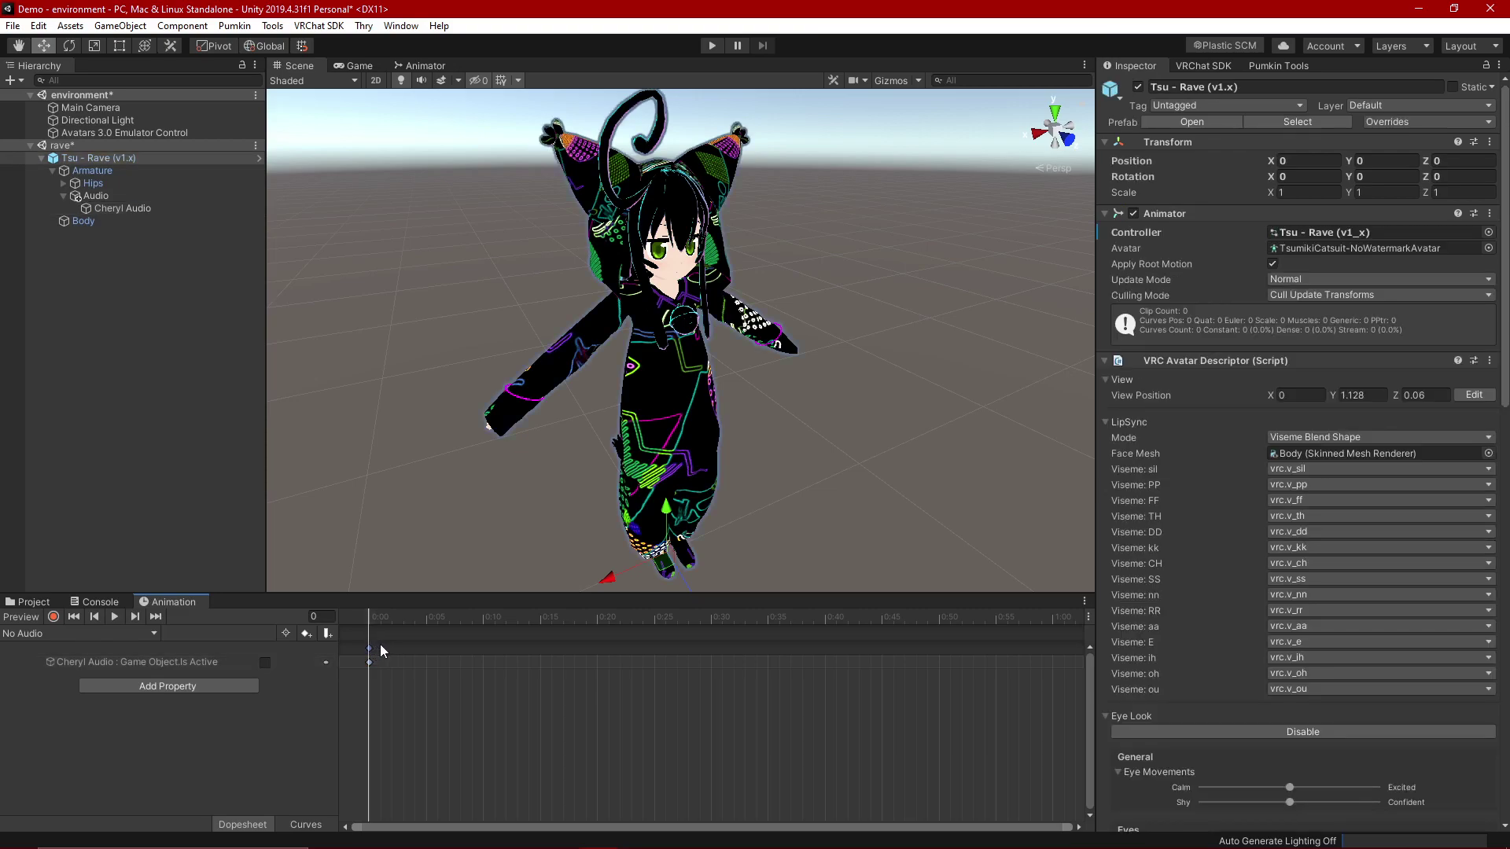
pyautogui.click(370, 647)
pyautogui.moveTo(380, 646); pyautogui.dragTo(381, 646)
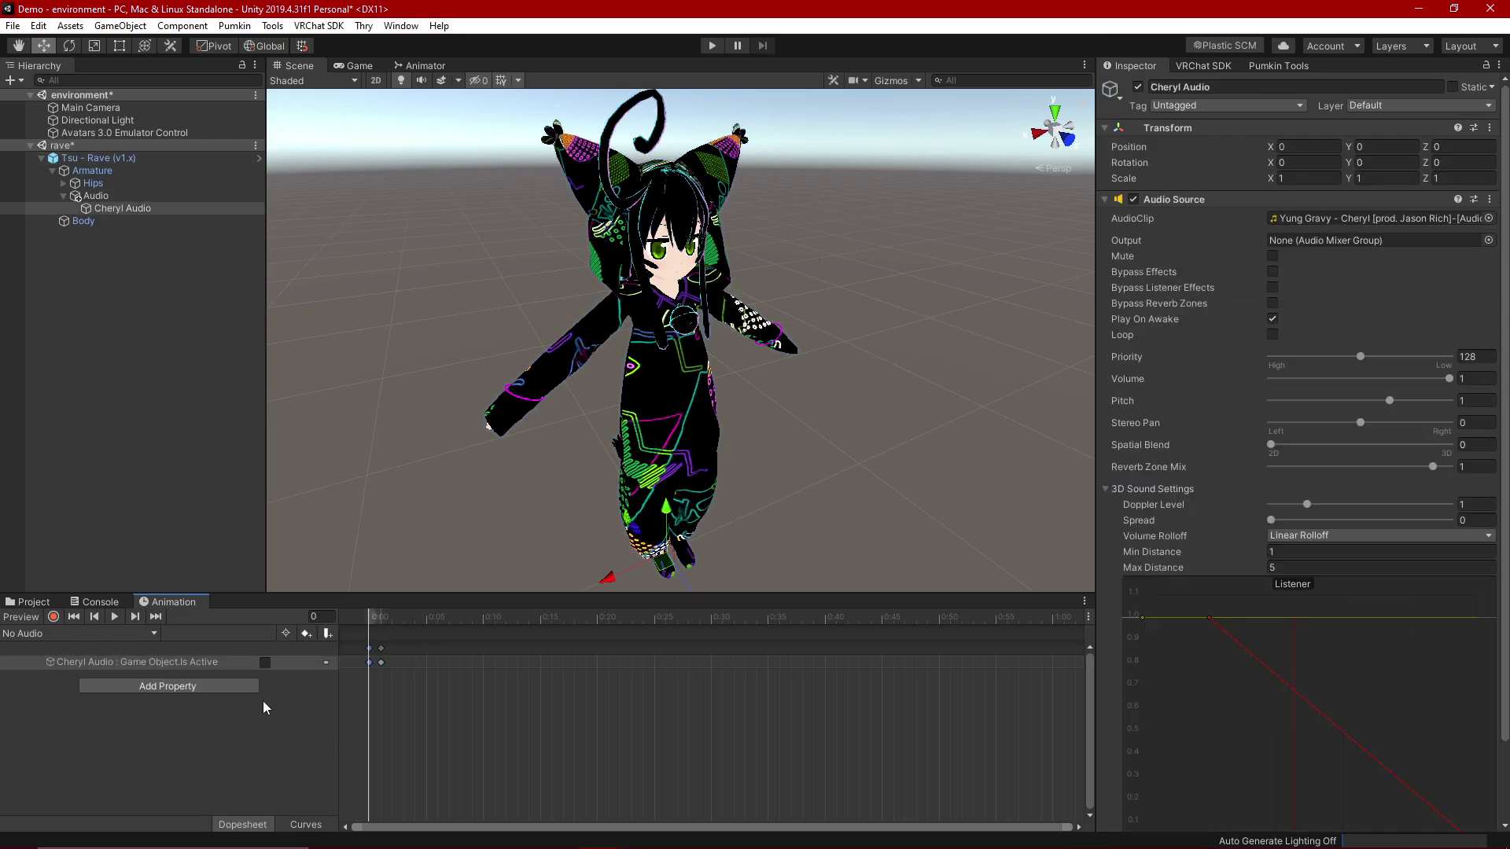
pyautogui.click(263, 701)
pyautogui.hotkey('ctrl', 'v')
pyautogui.click(376, 652)
pyautogui.click(36, 604)
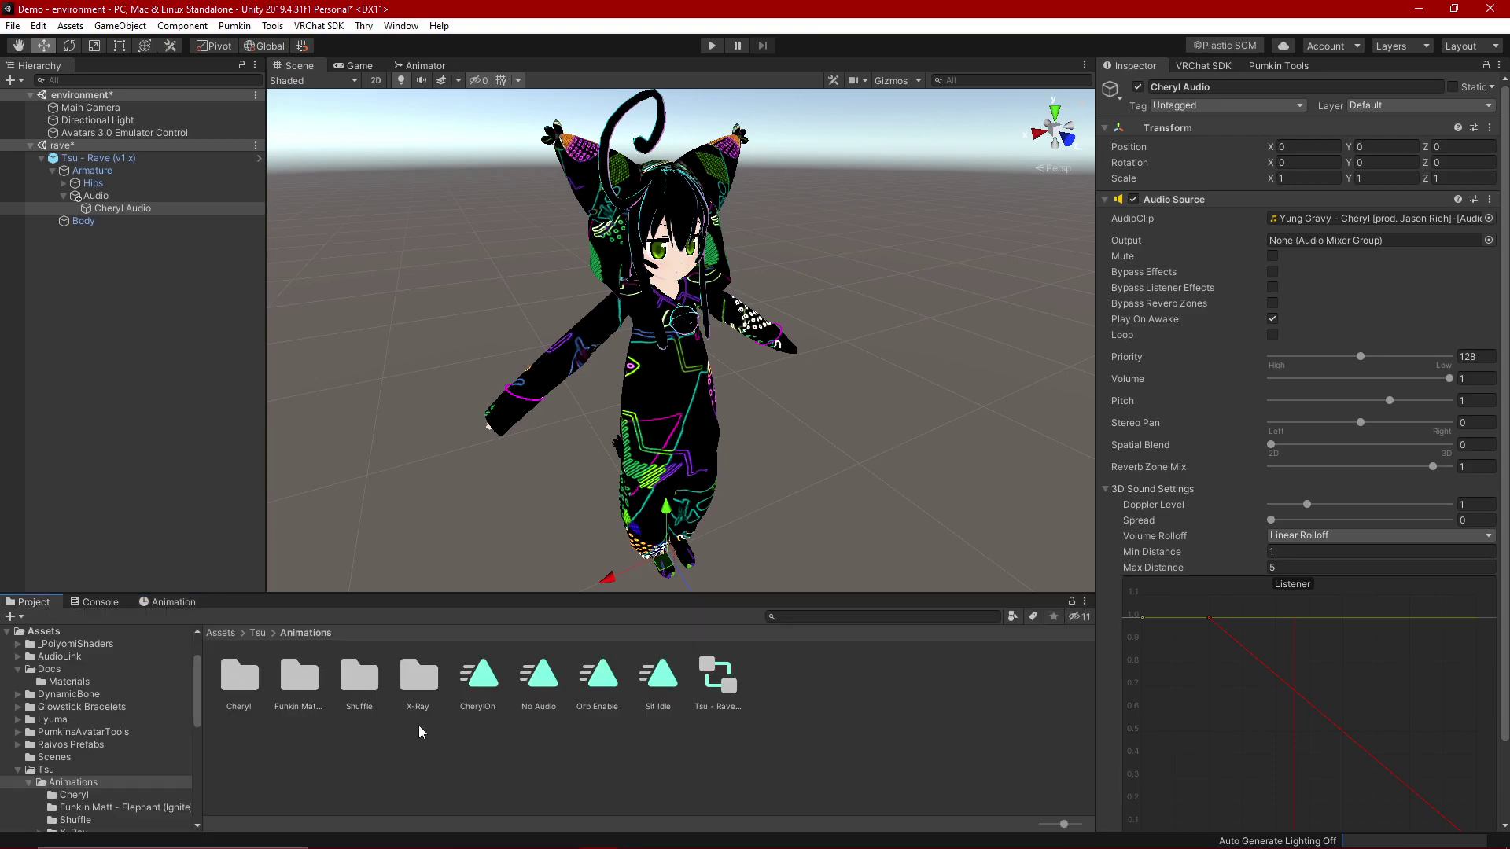
pyautogui.click(542, 673)
pyautogui.click(174, 603)
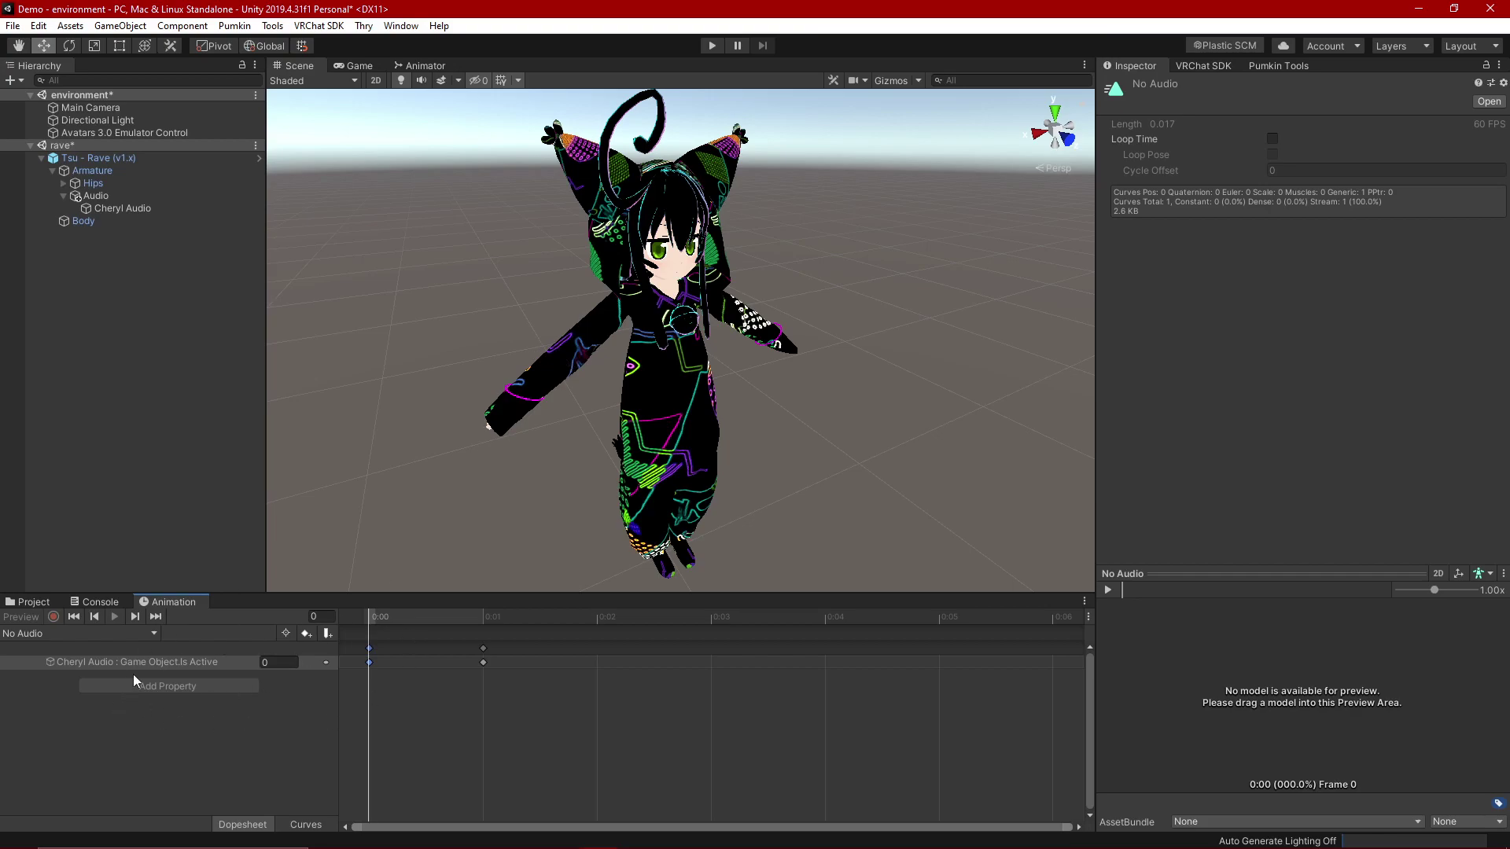
pyautogui.click(33, 602)
pyautogui.click(606, 763)
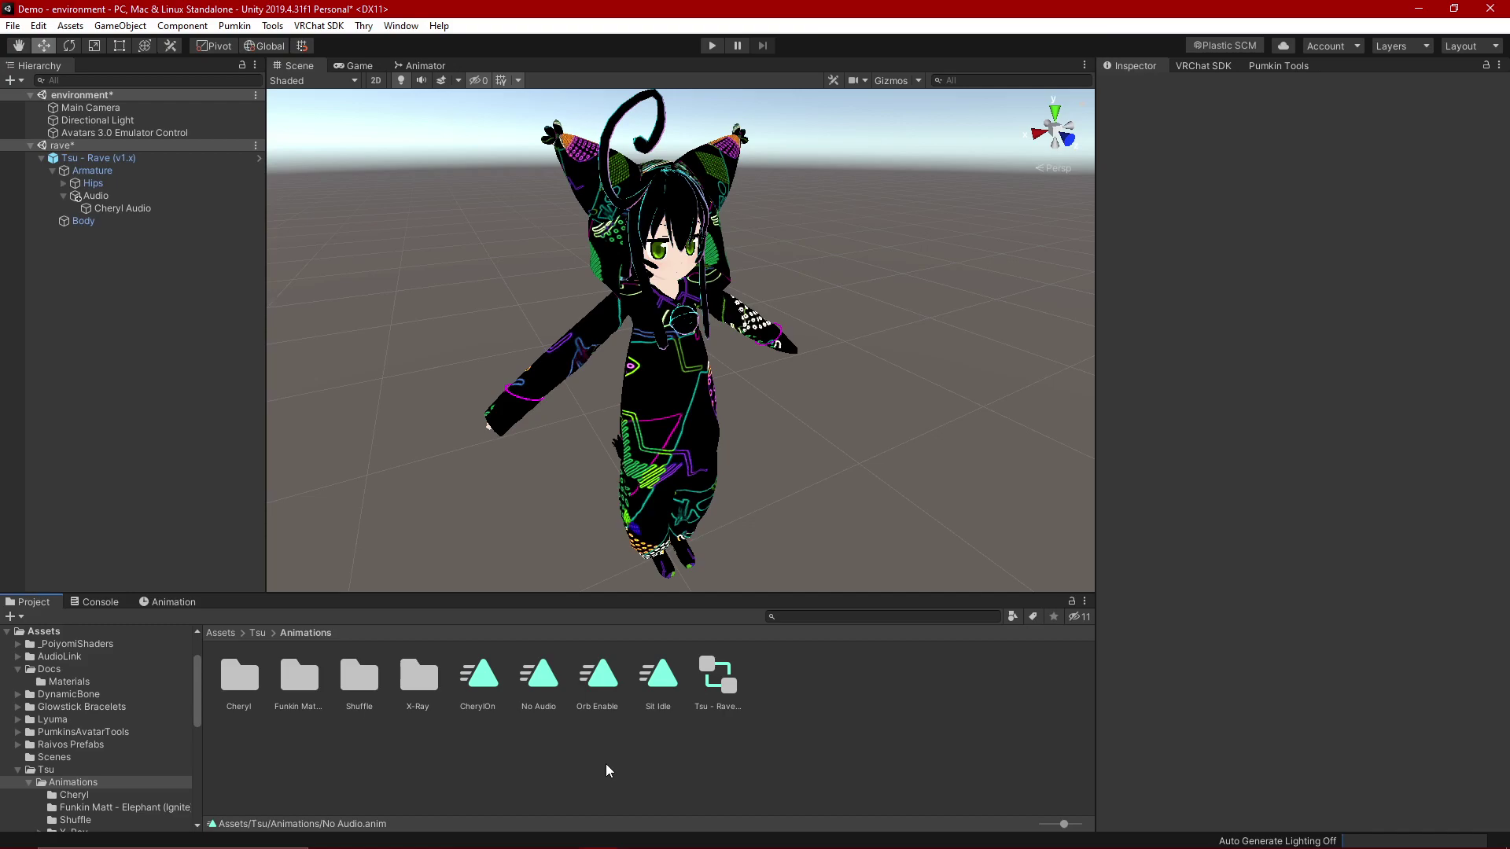
# Step: Deactivate the Cheryl Audio object under the avatar's Audio object
pyautogui.click(545, 690)
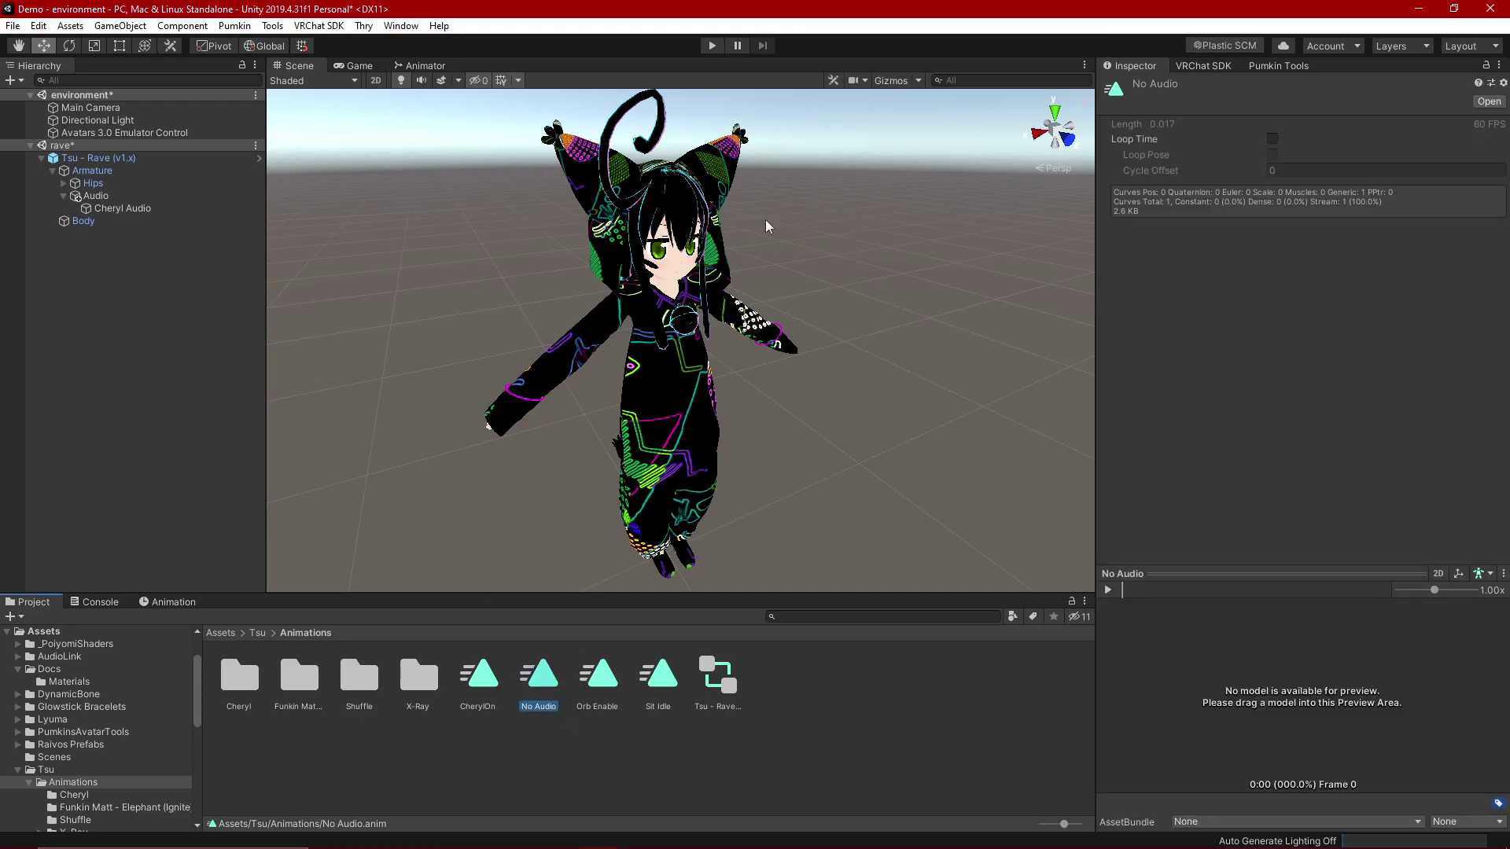
pyautogui.click(488, 449)
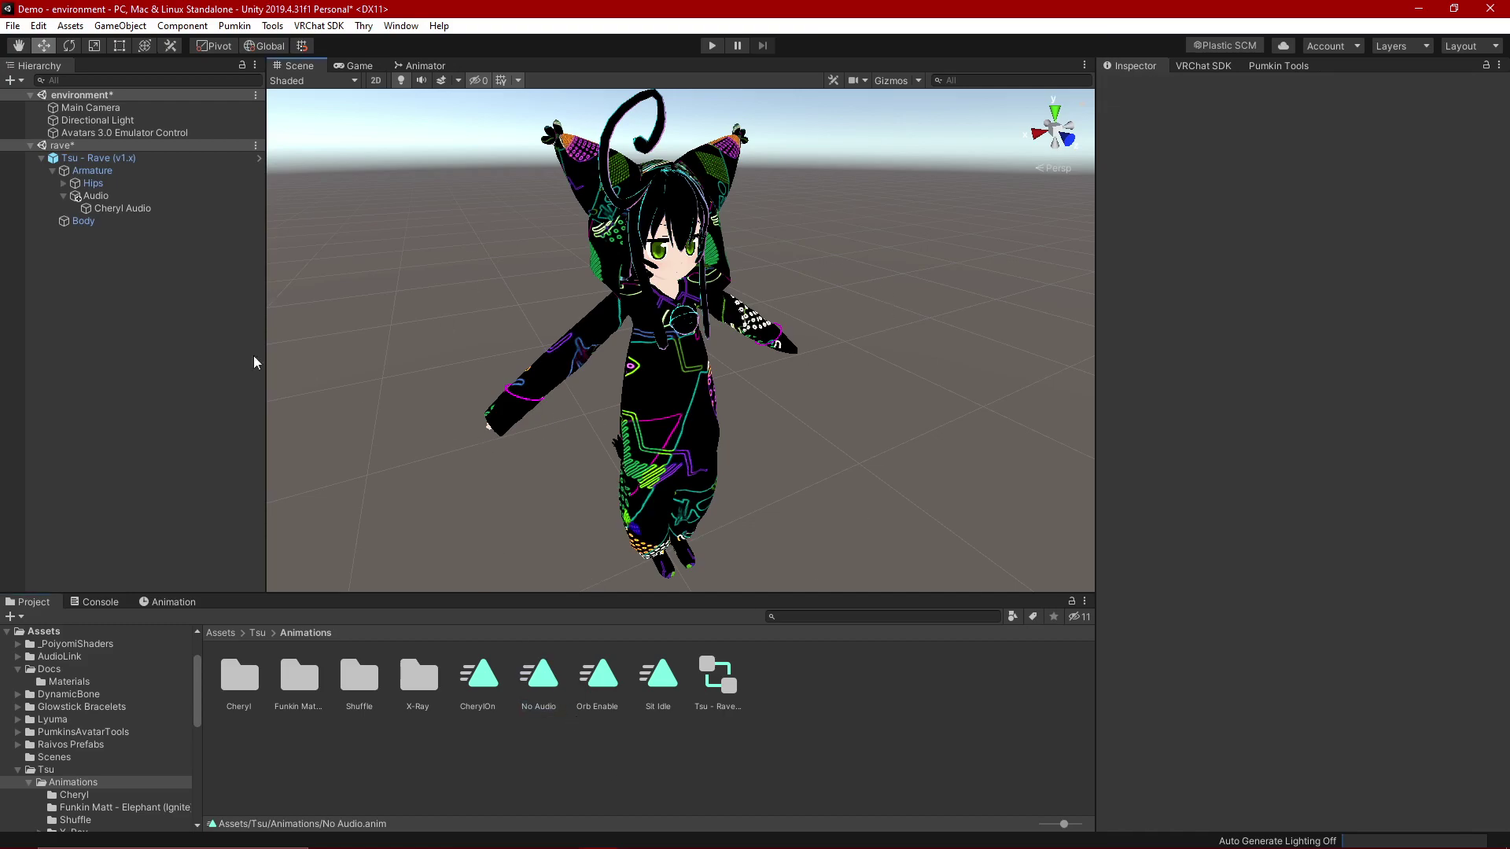
pyautogui.click(159, 209)
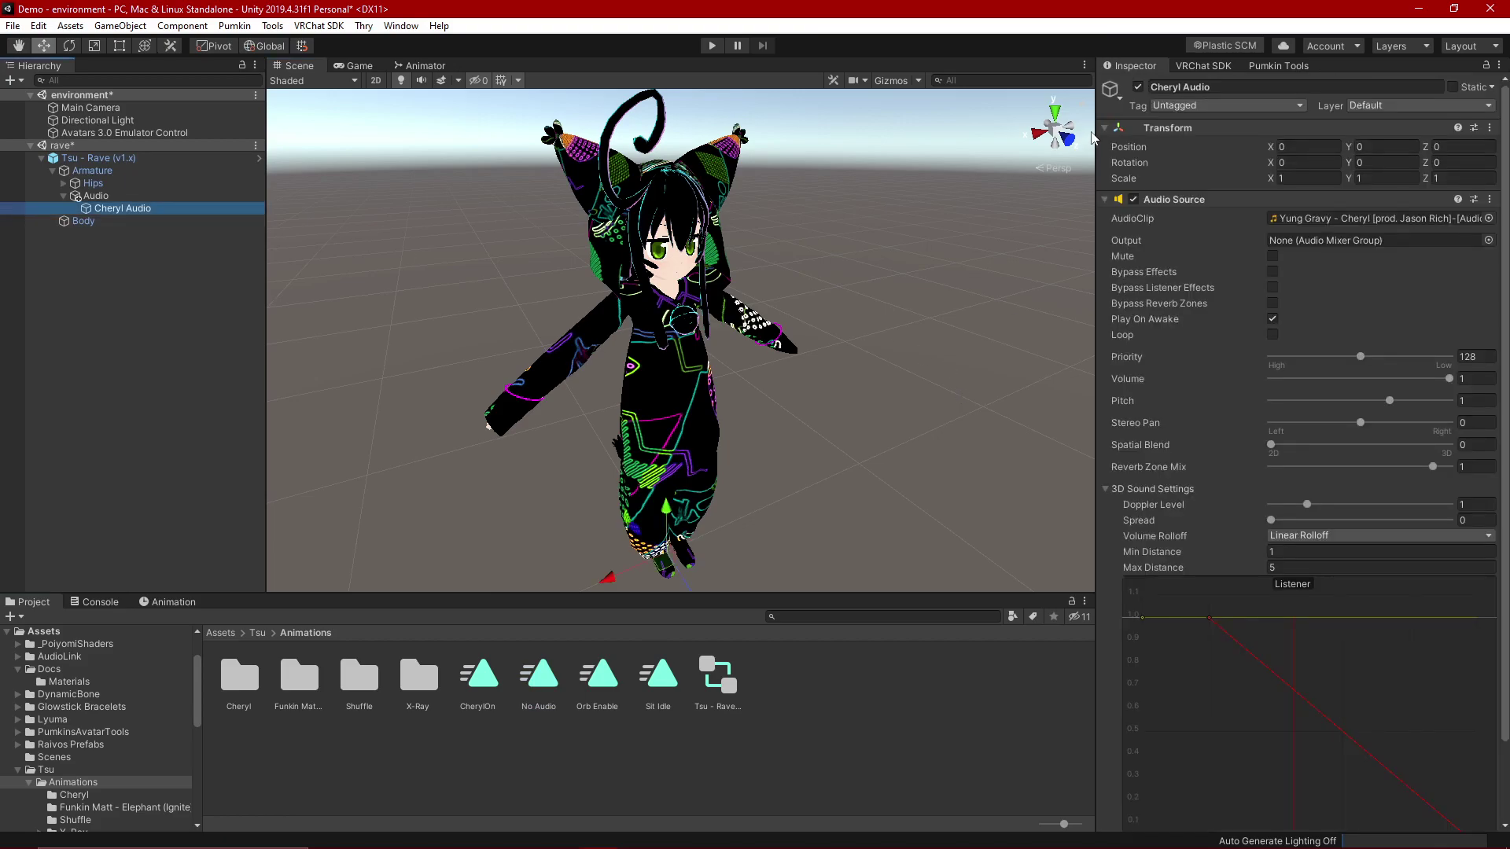
pyautogui.click(1137, 86)
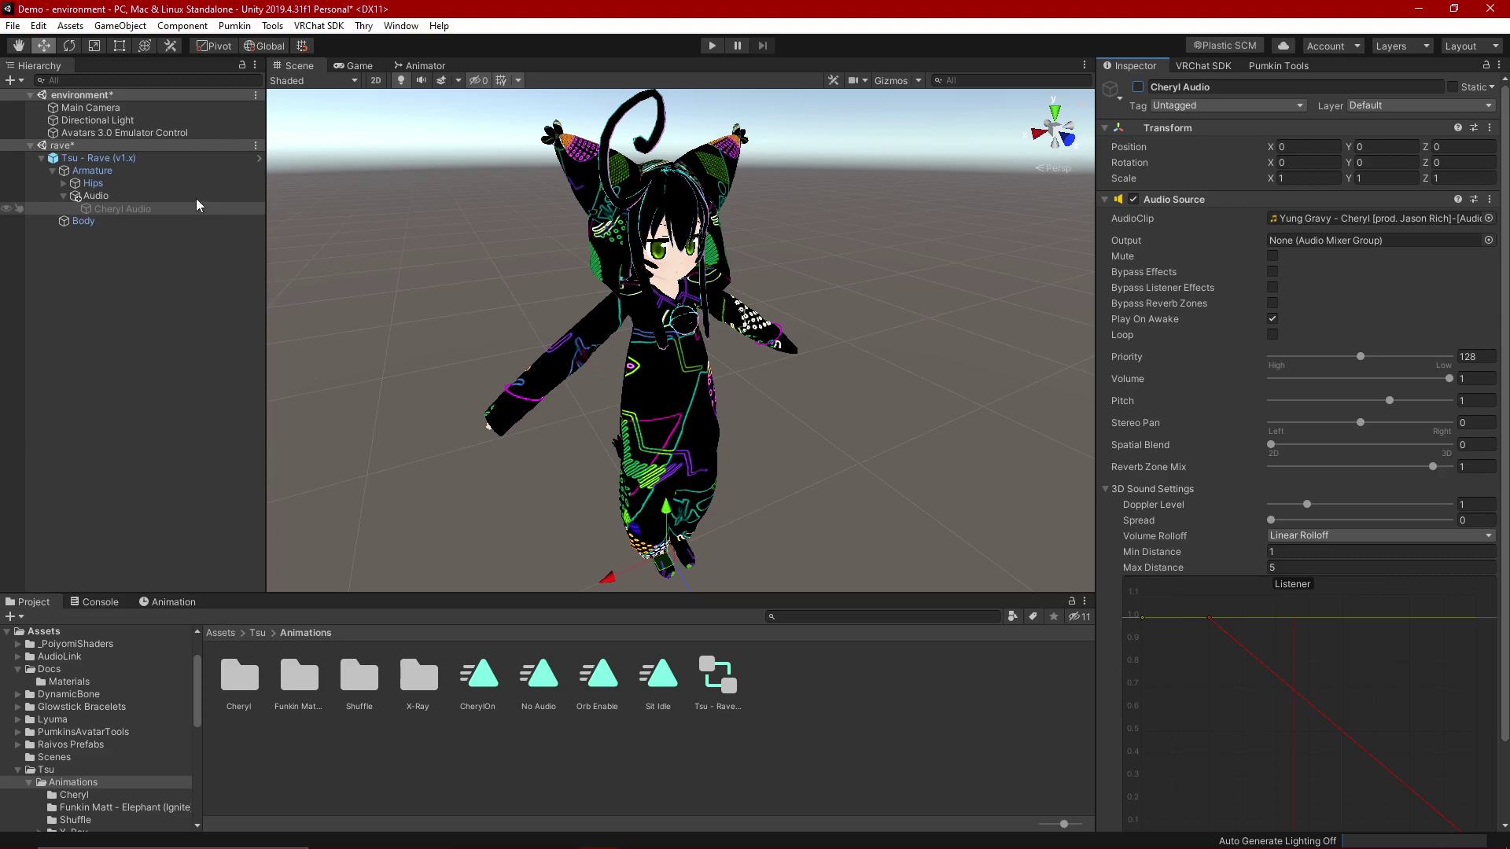
pyautogui.click(501, 480)
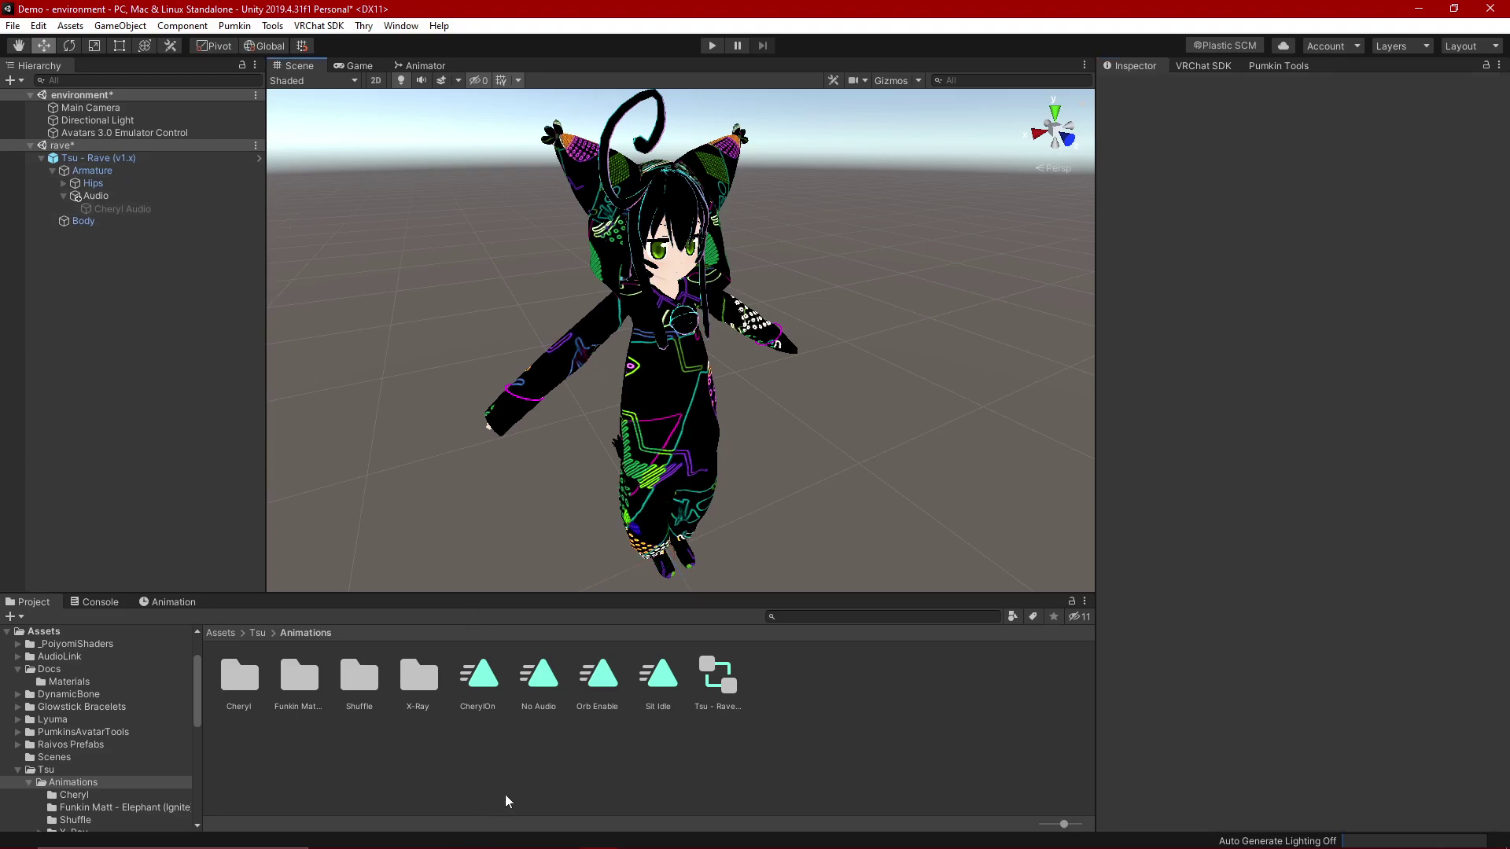
pyautogui.click(549, 691)
pyautogui.click(498, 687)
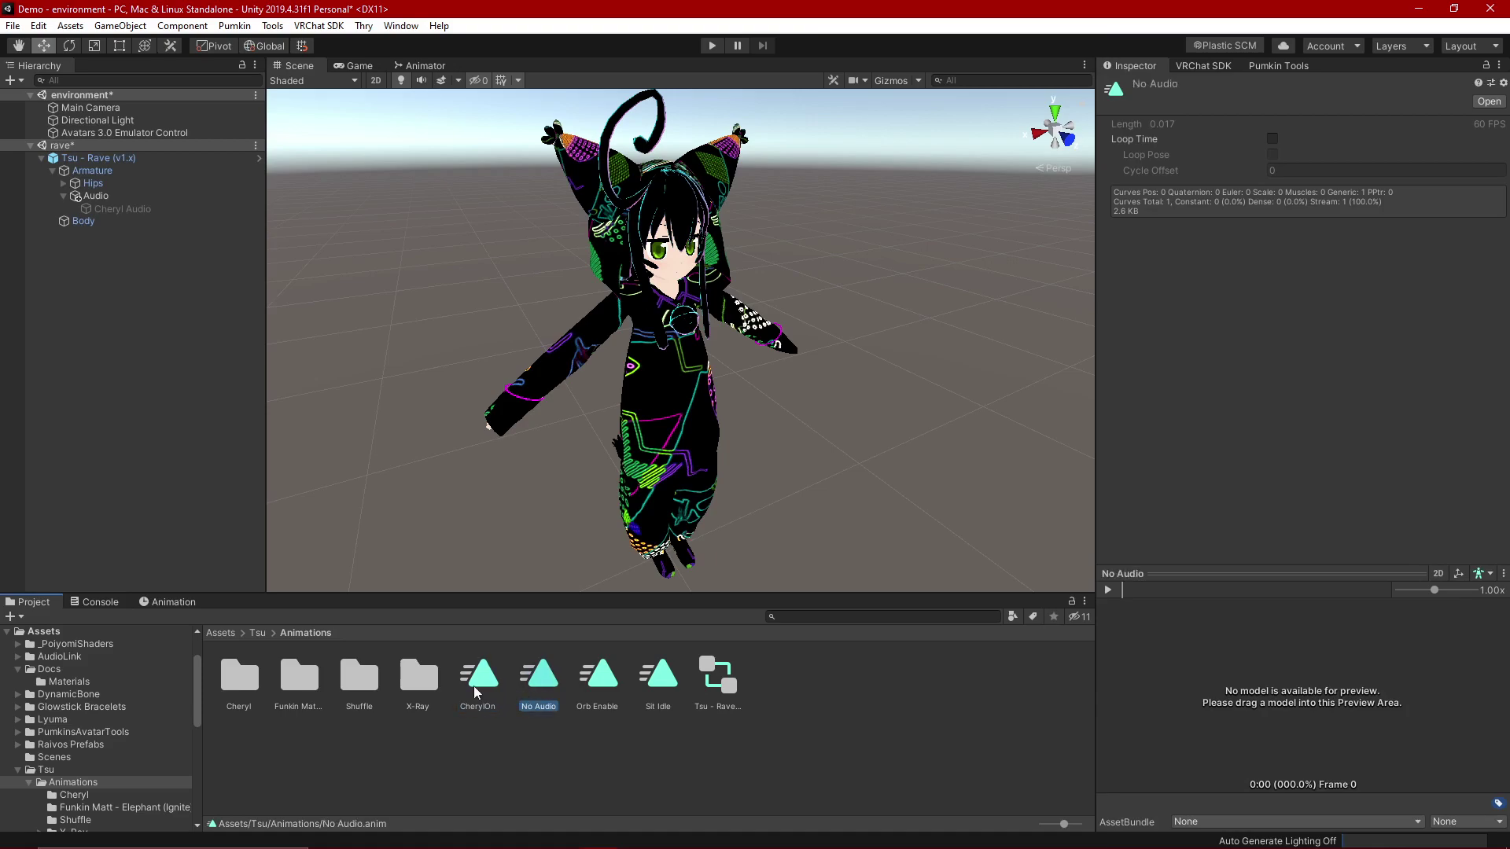
pyautogui.click(546, 797)
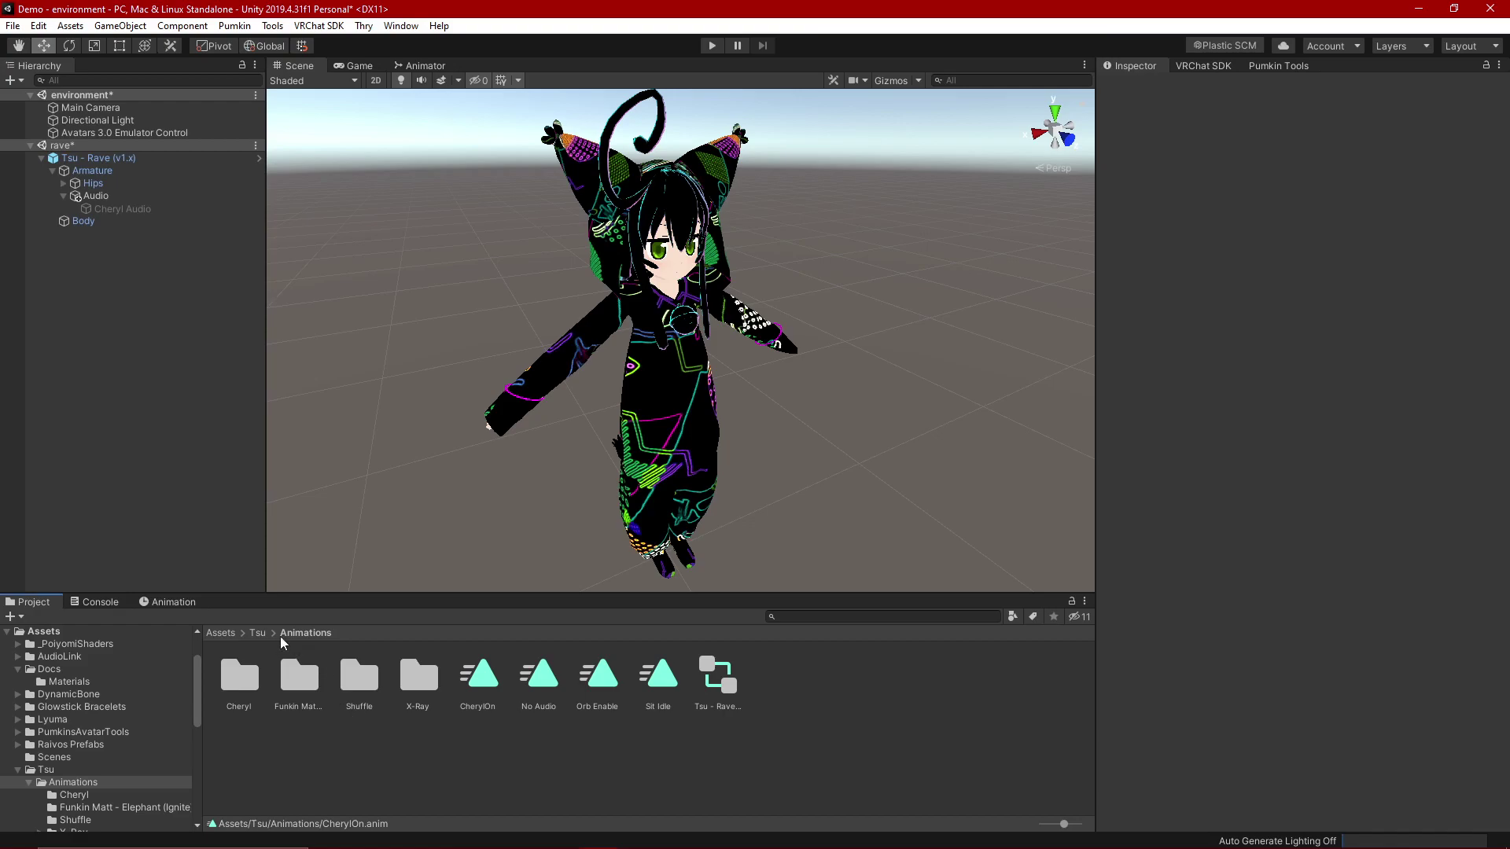
# Step: Open the TsuFX controller from the avatar's Controllers/FX folder for editing in the Animator
pyautogui.click(258, 632)
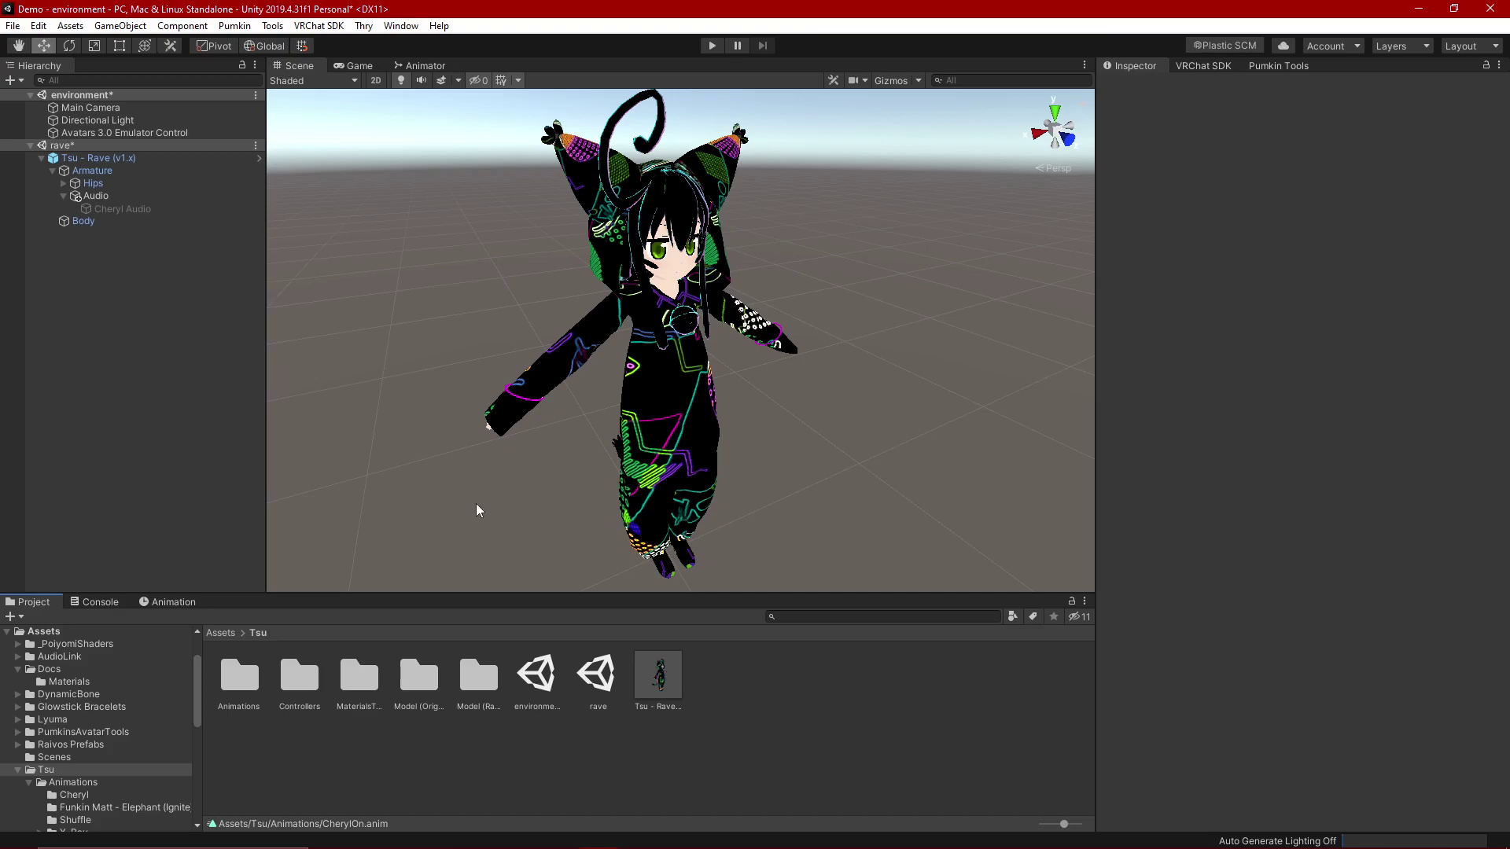
pyautogui.click(125, 209)
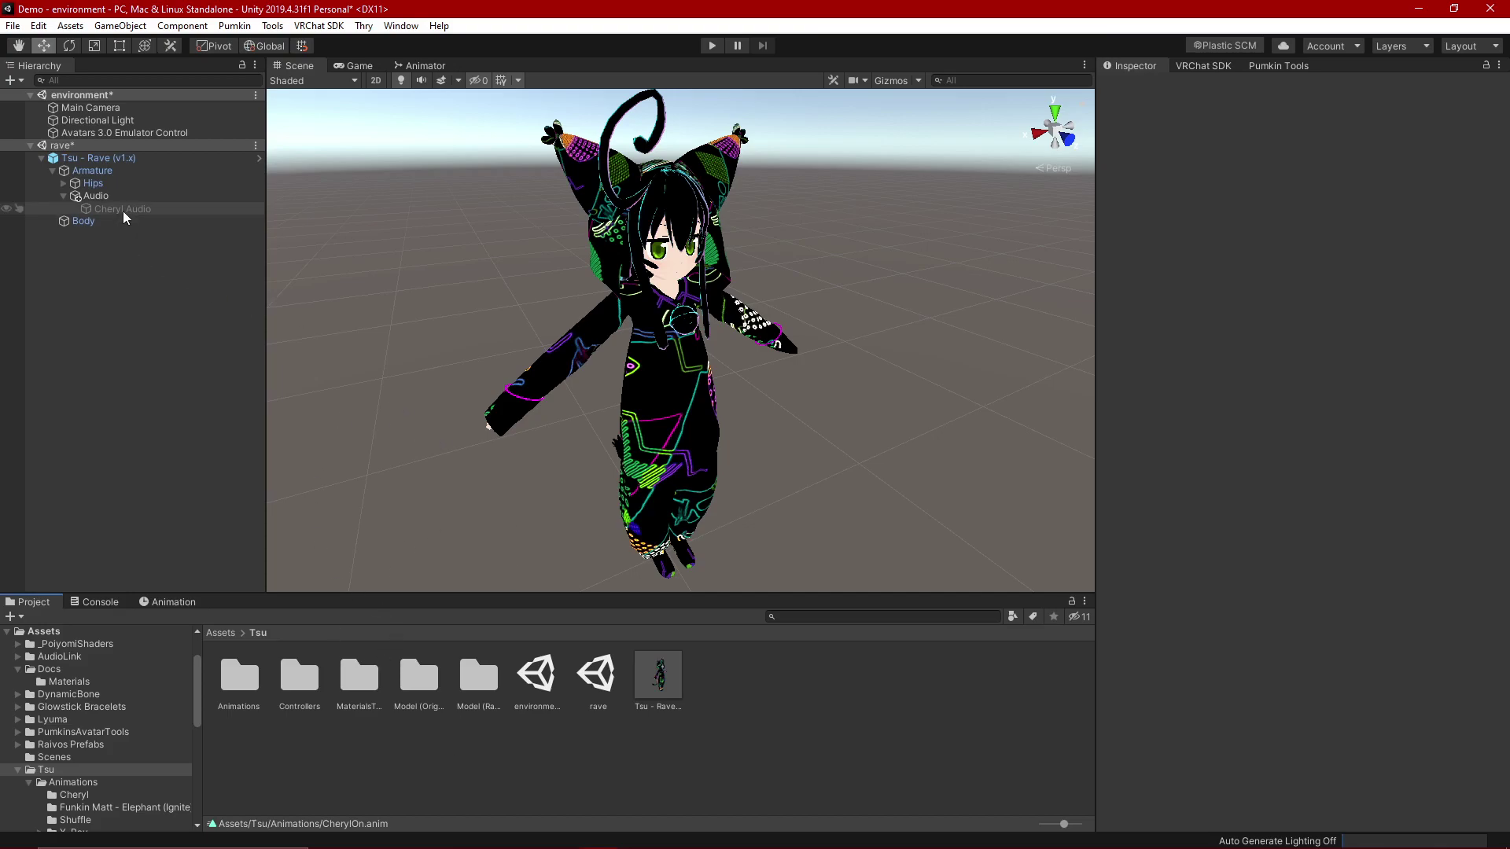
pyautogui.click(401, 344)
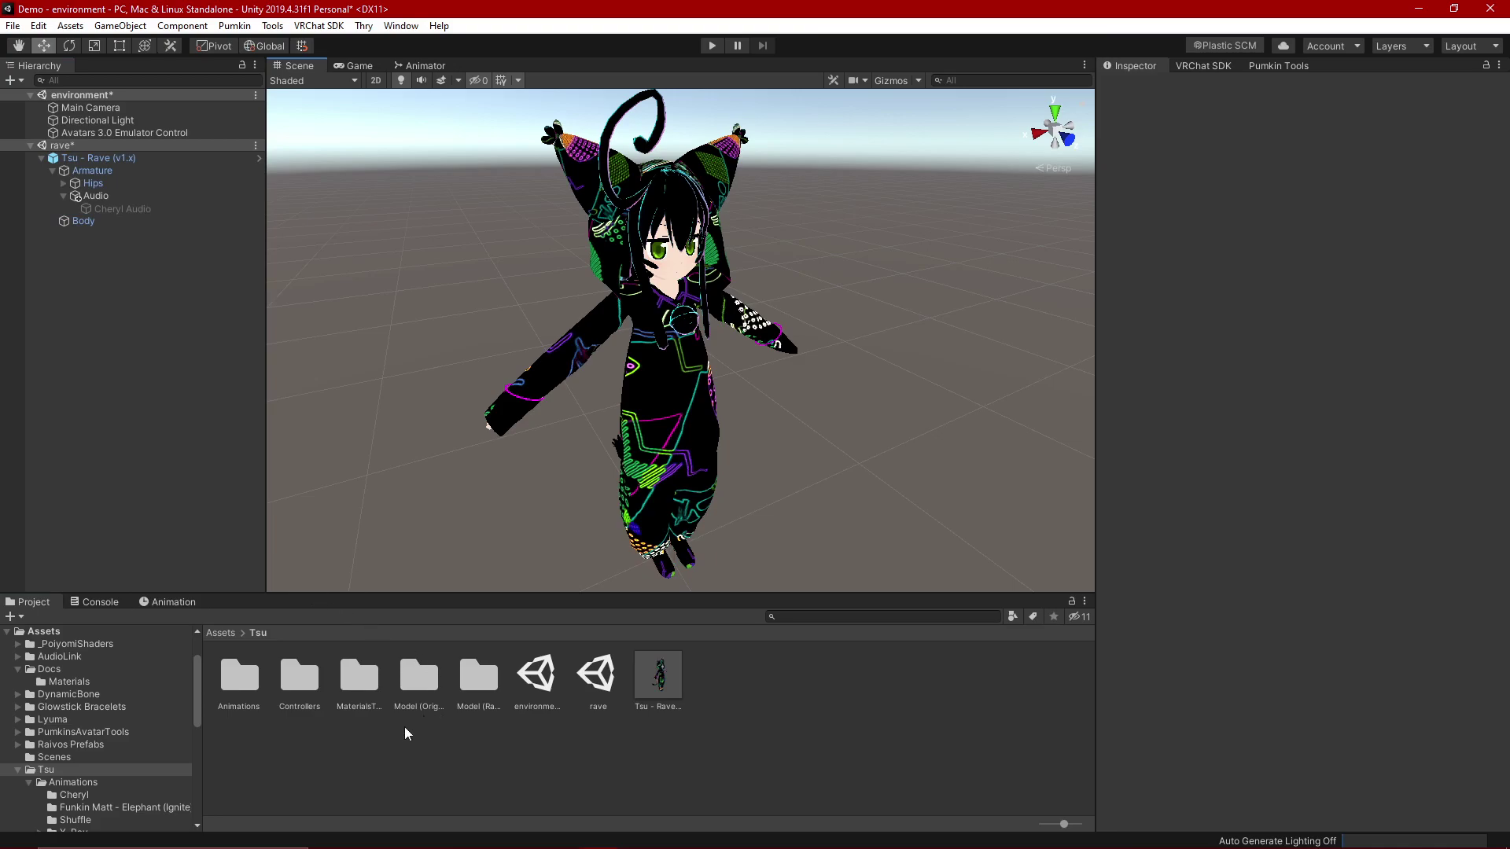
pyautogui.doubleClick(291, 678)
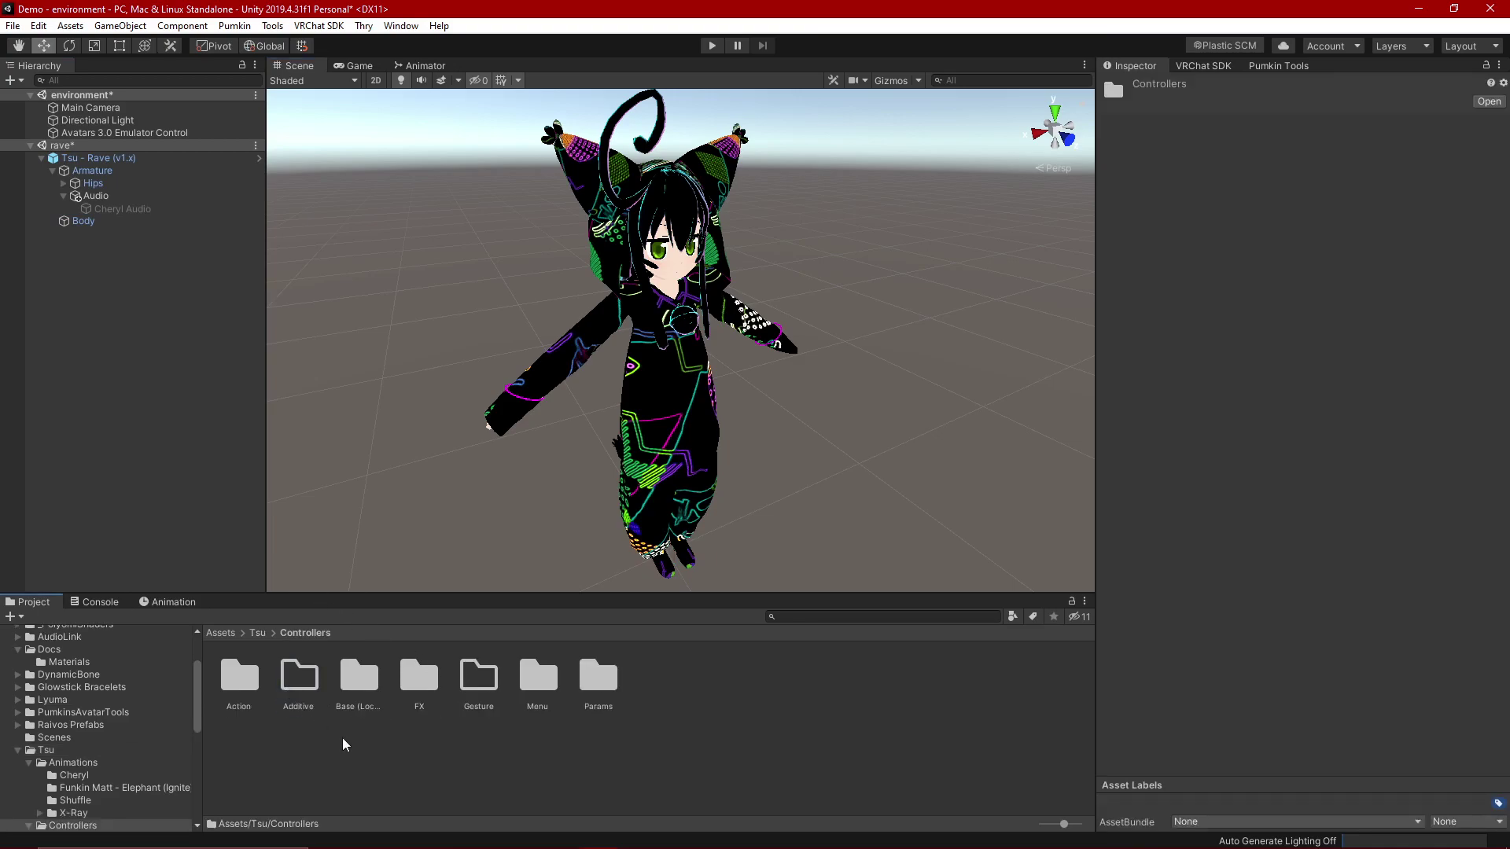
pyautogui.doubleClick(419, 678)
pyautogui.click(478, 682)
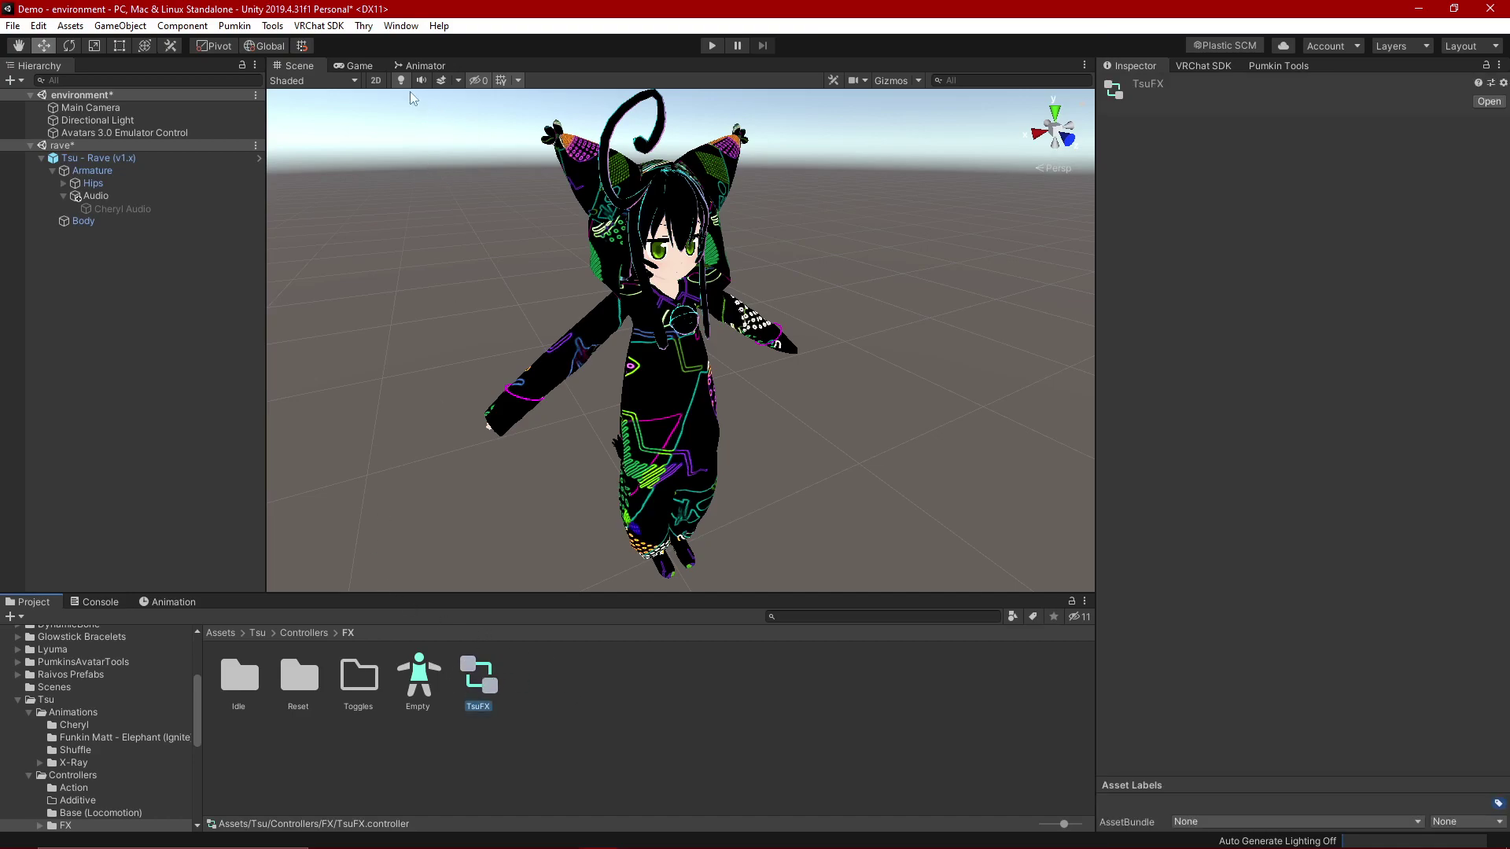
pyautogui.click(417, 66)
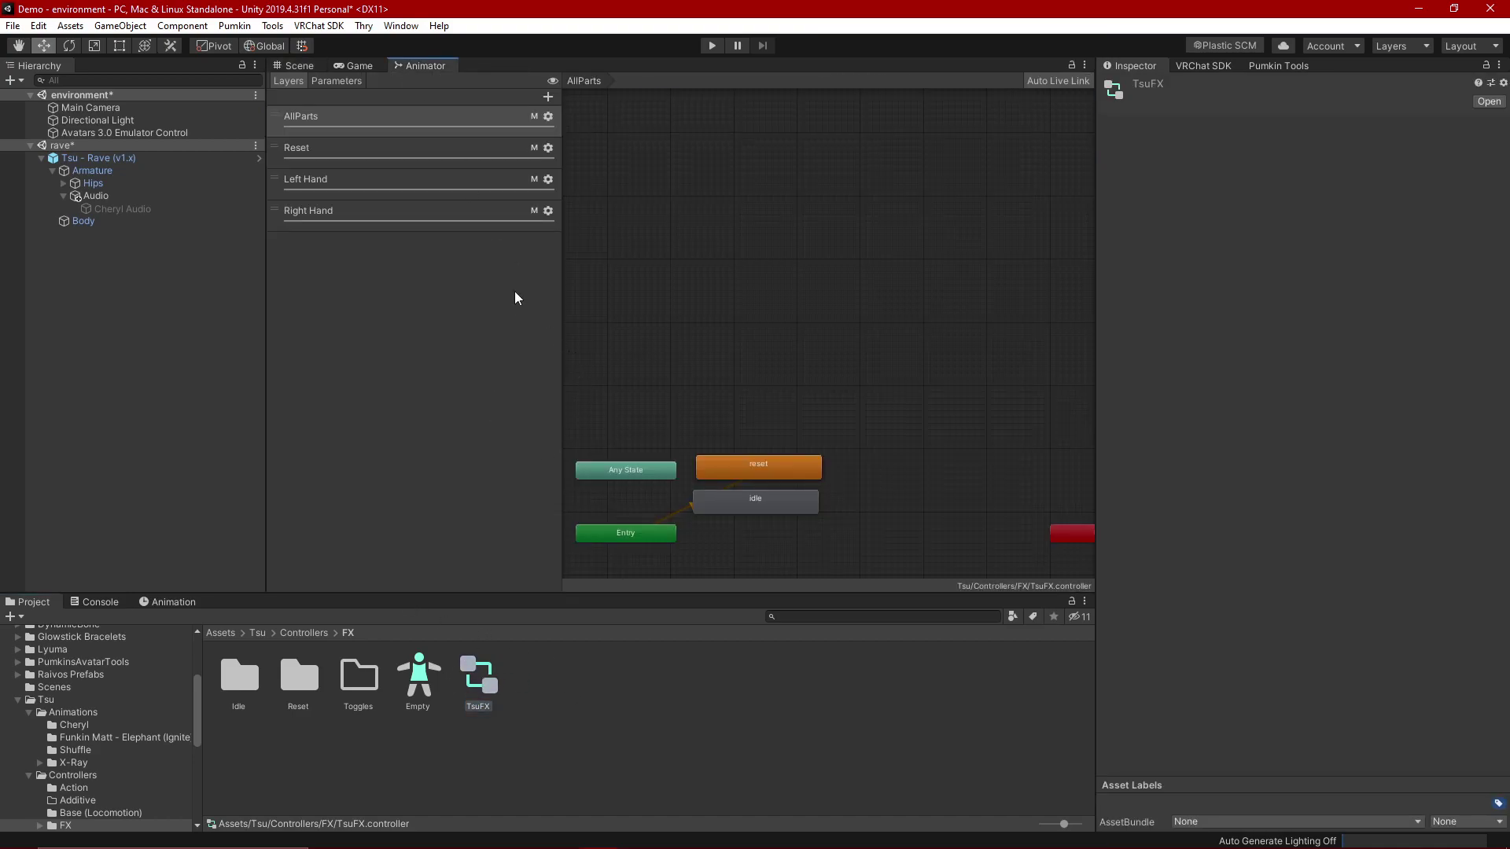
# Step: Add an Int parameter named VRCEmote to the TsuFX controller
pyautogui.click(341, 80)
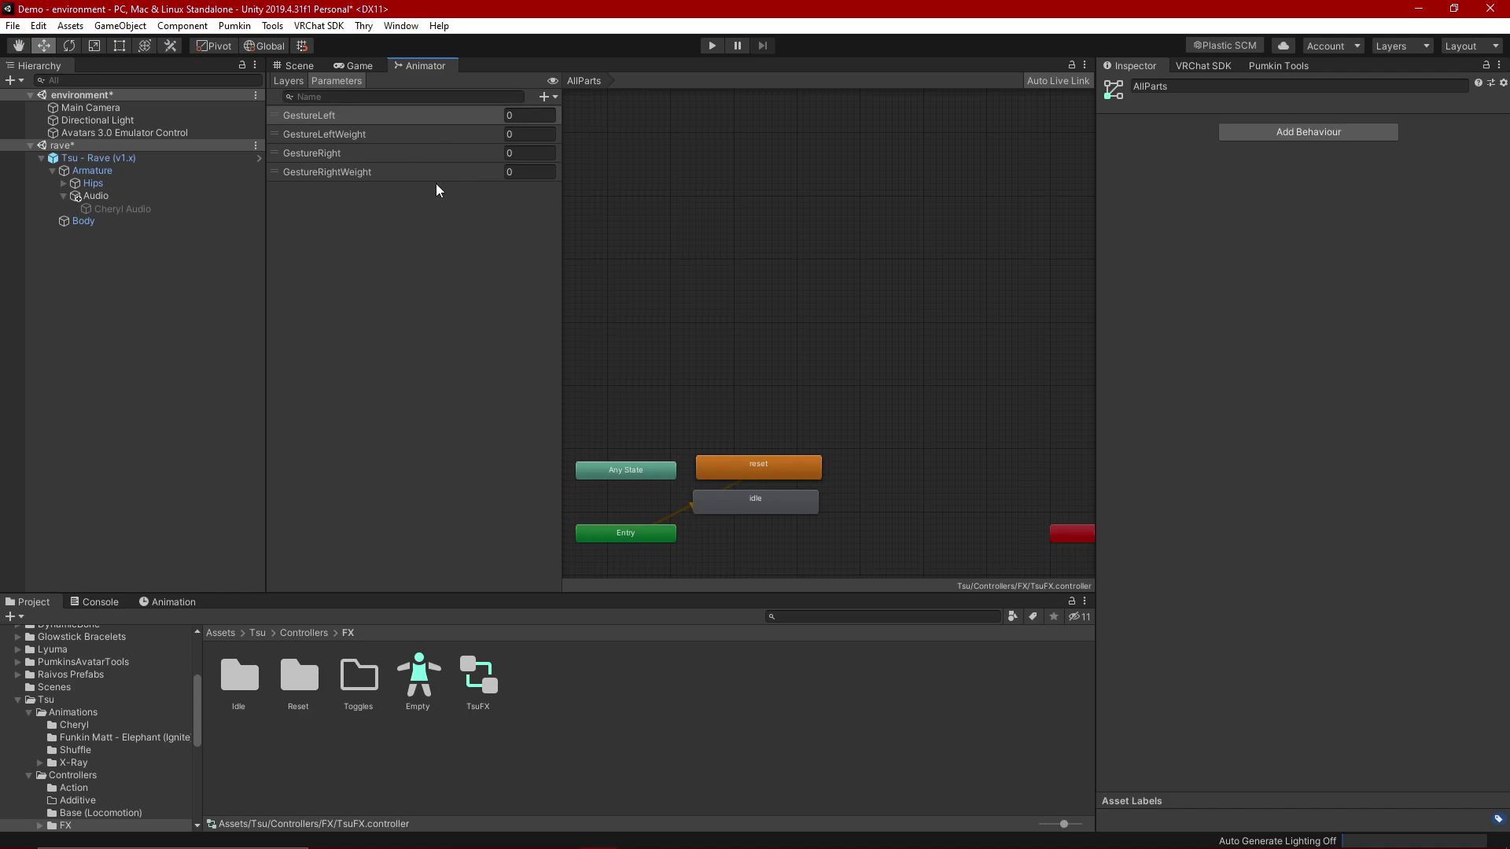
pyautogui.click(546, 97)
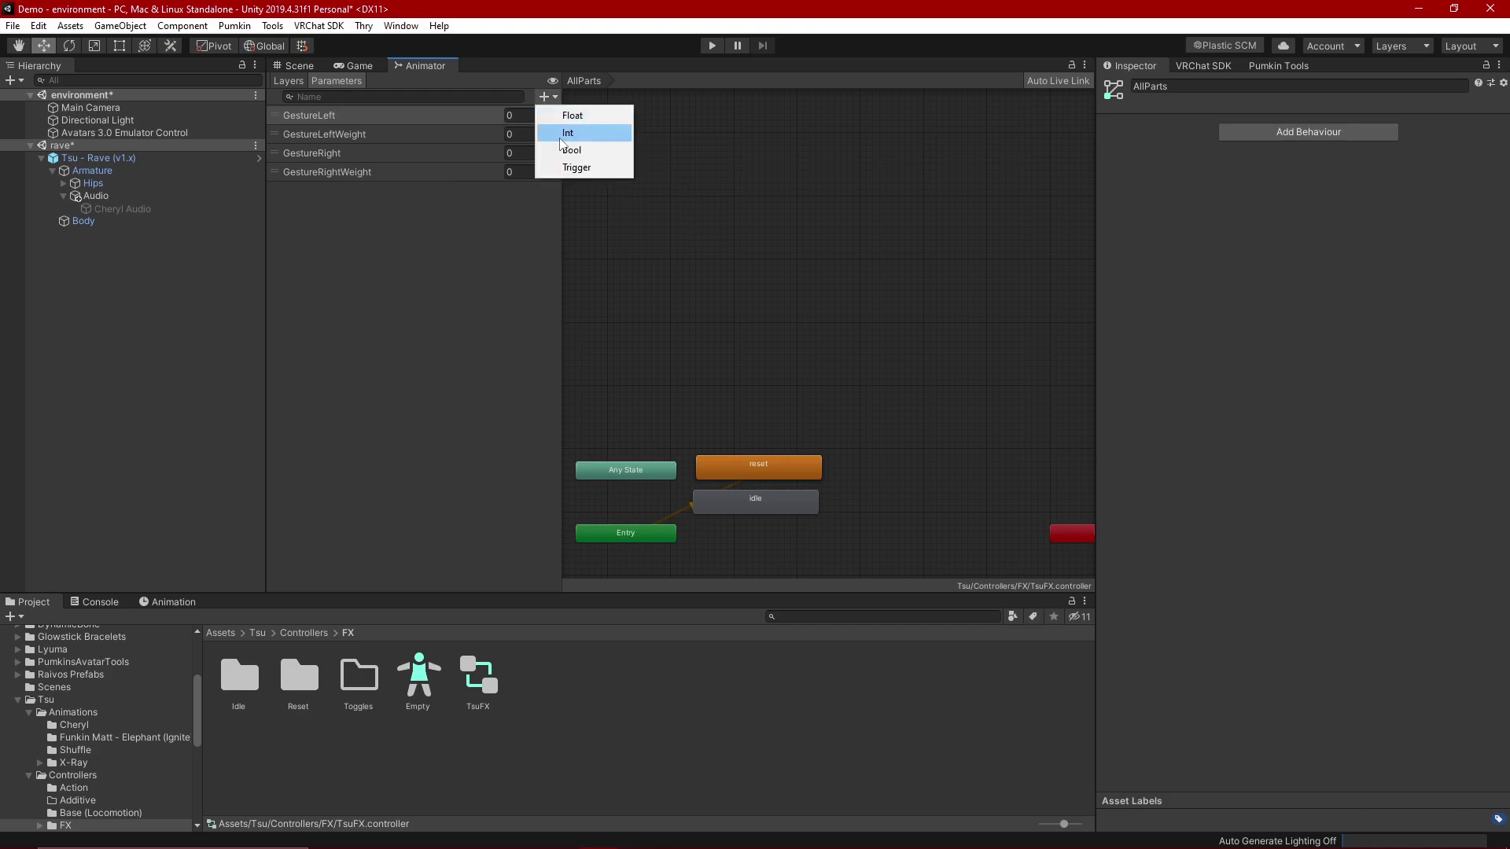
pyautogui.click(567, 132)
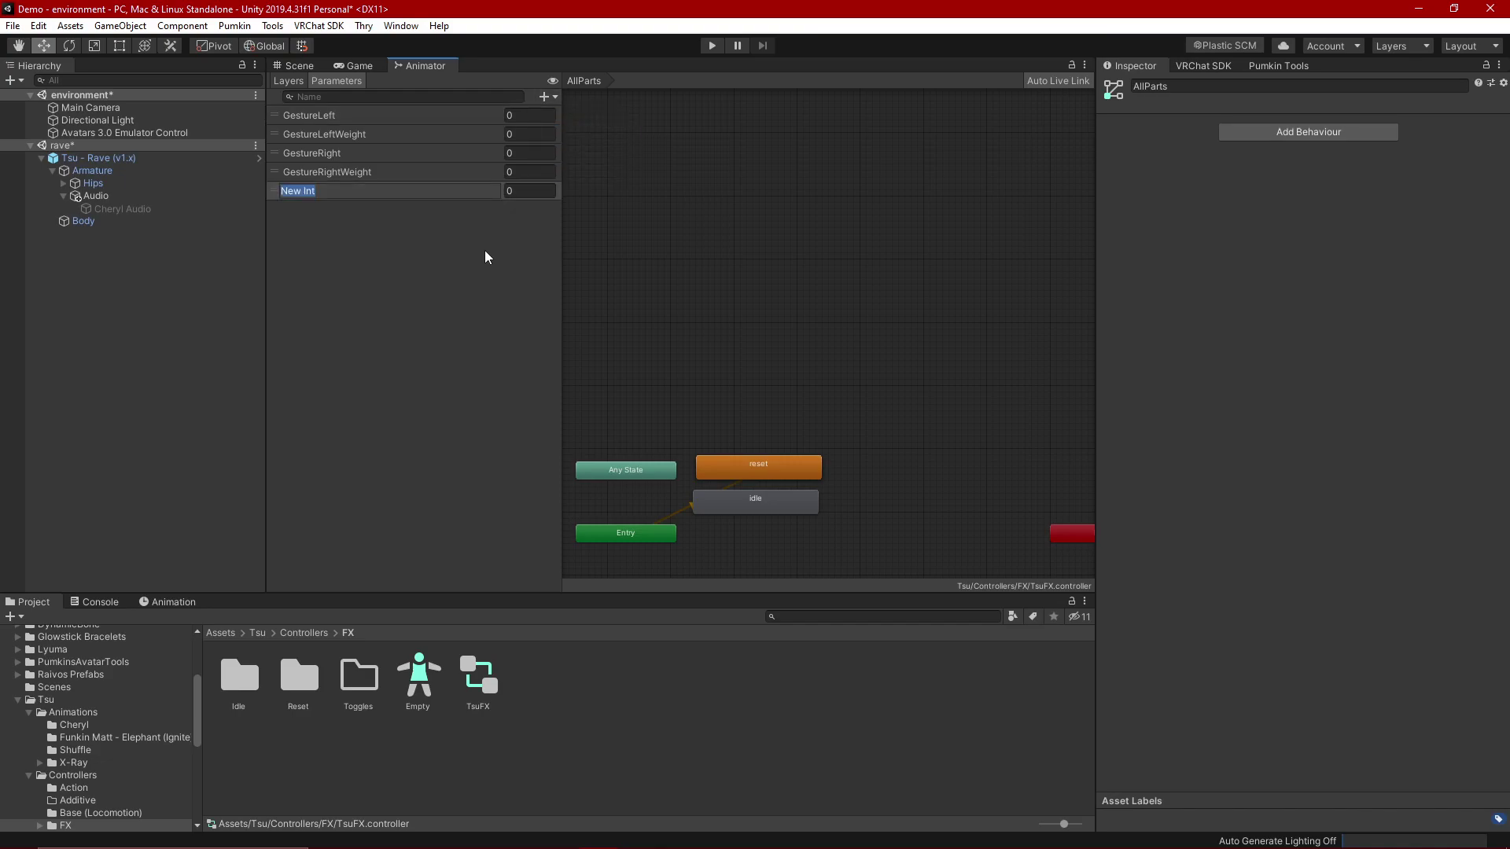
pyautogui.write('VRCEmote')
pyautogui.press('Return')
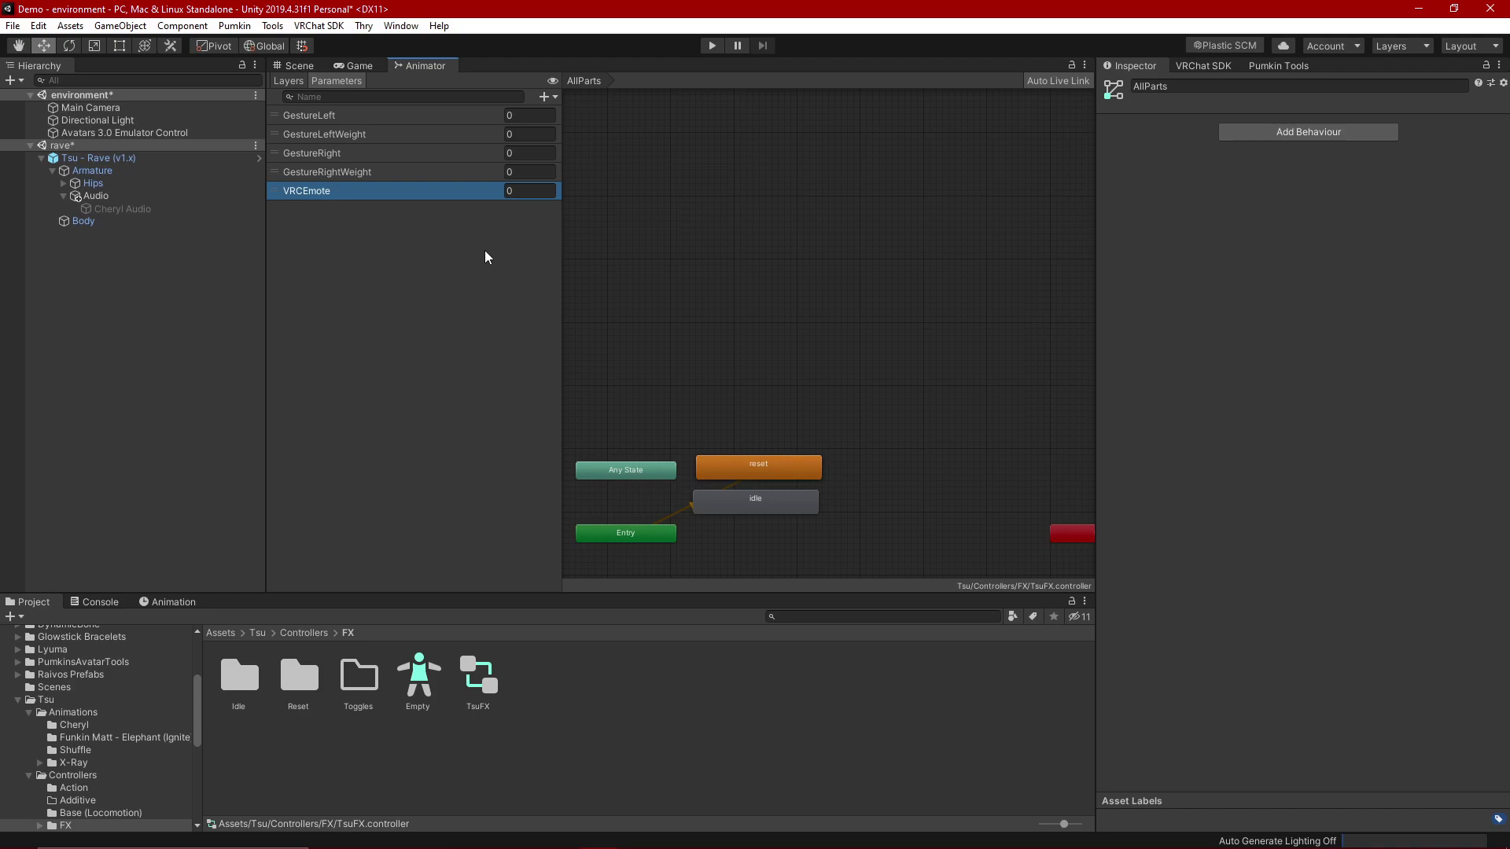
# Step: Compare the VRCEmote name in the Params expression parameters asset with the matching parameter in the TsuFX controller
pyautogui.click(316, 633)
pyautogui.doubleClick(598, 675)
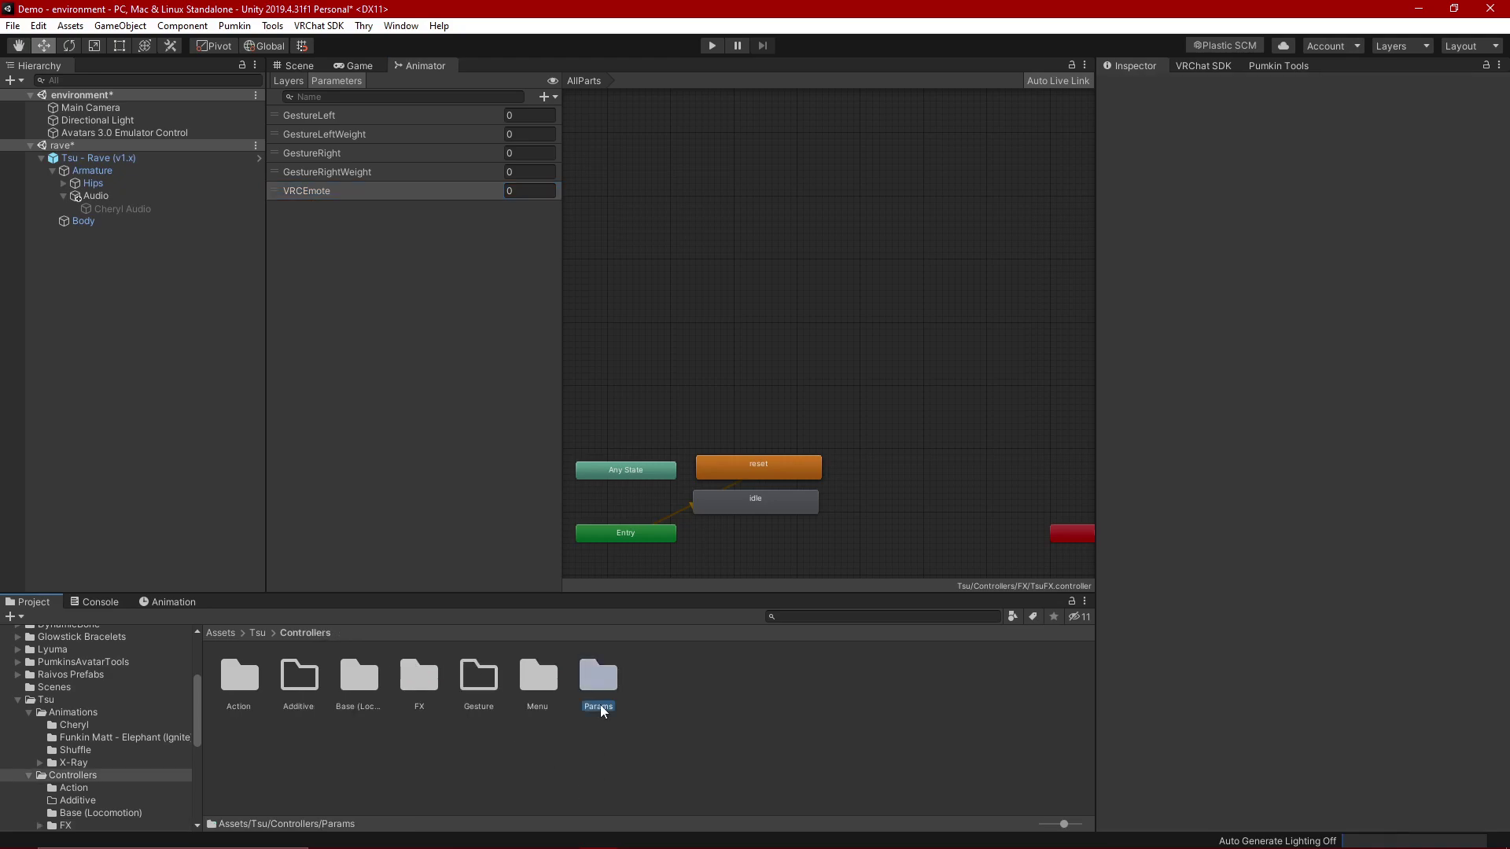
pyautogui.click(244, 696)
pyautogui.click(1185, 178)
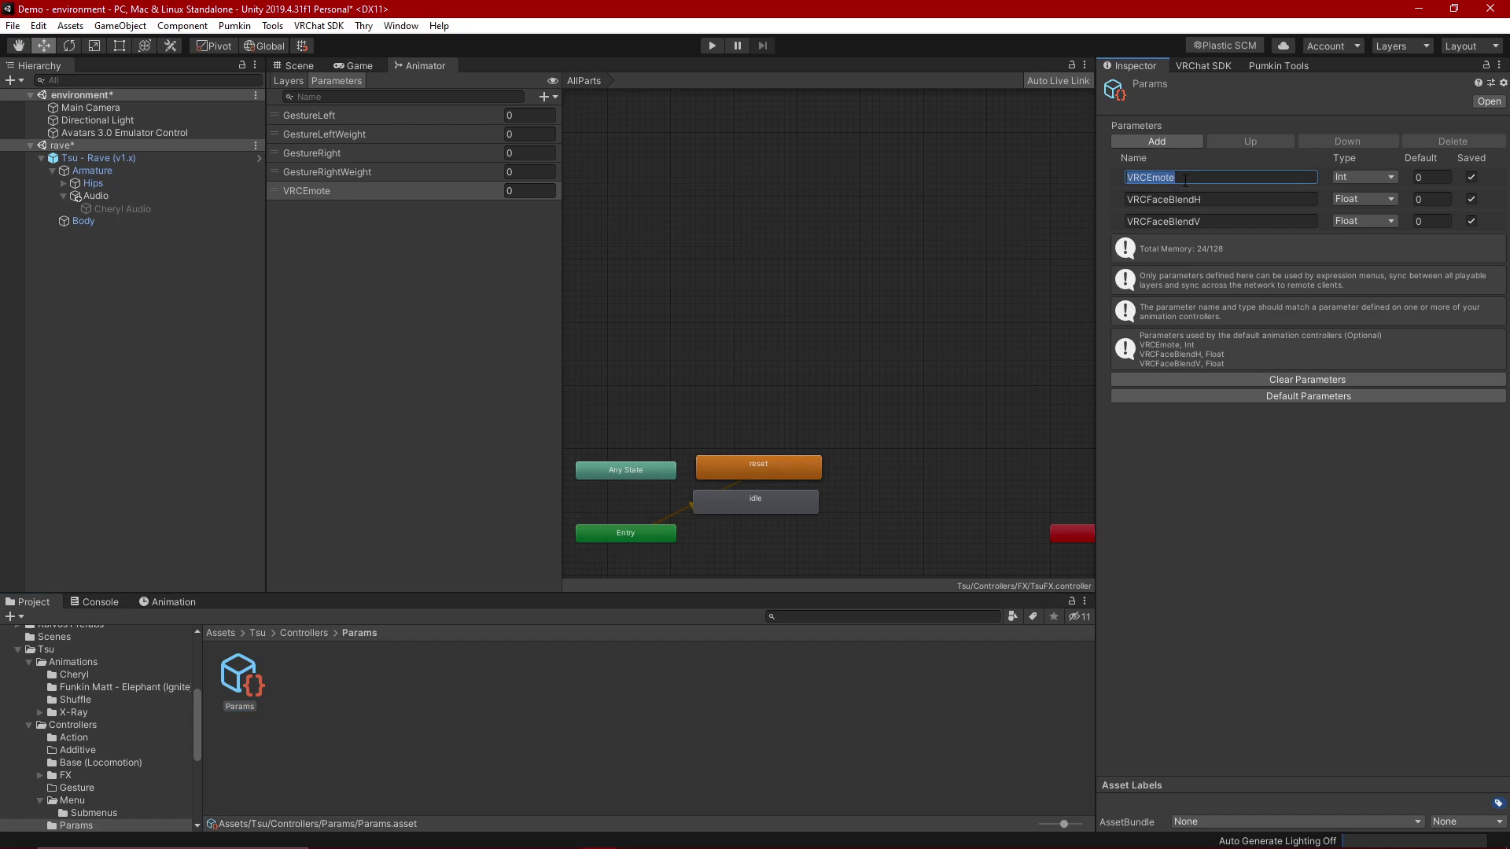
pyautogui.click(329, 197)
pyautogui.doubleClick(318, 193)
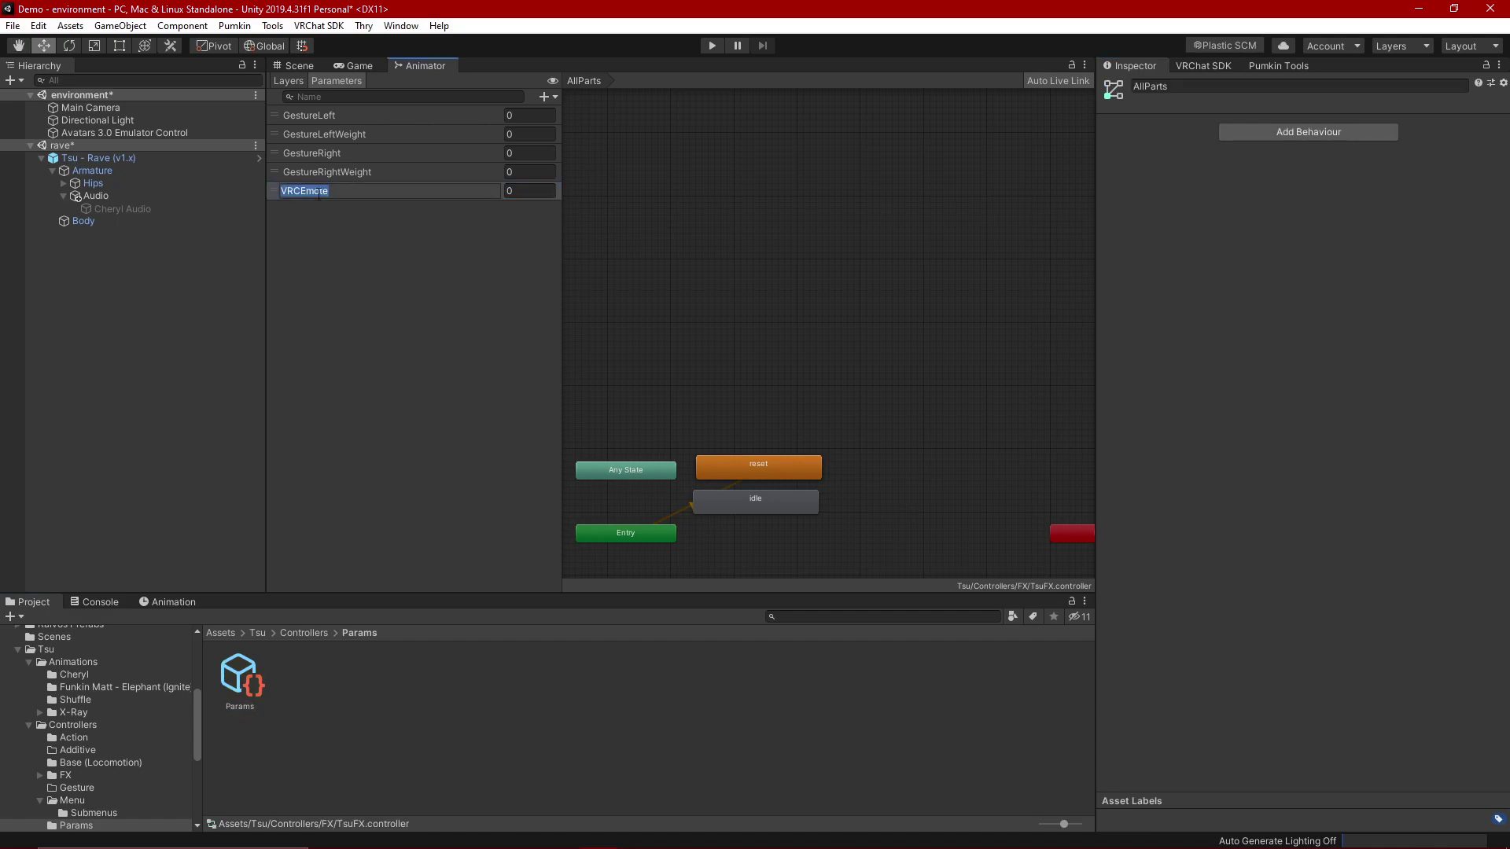
pyautogui.click(353, 260)
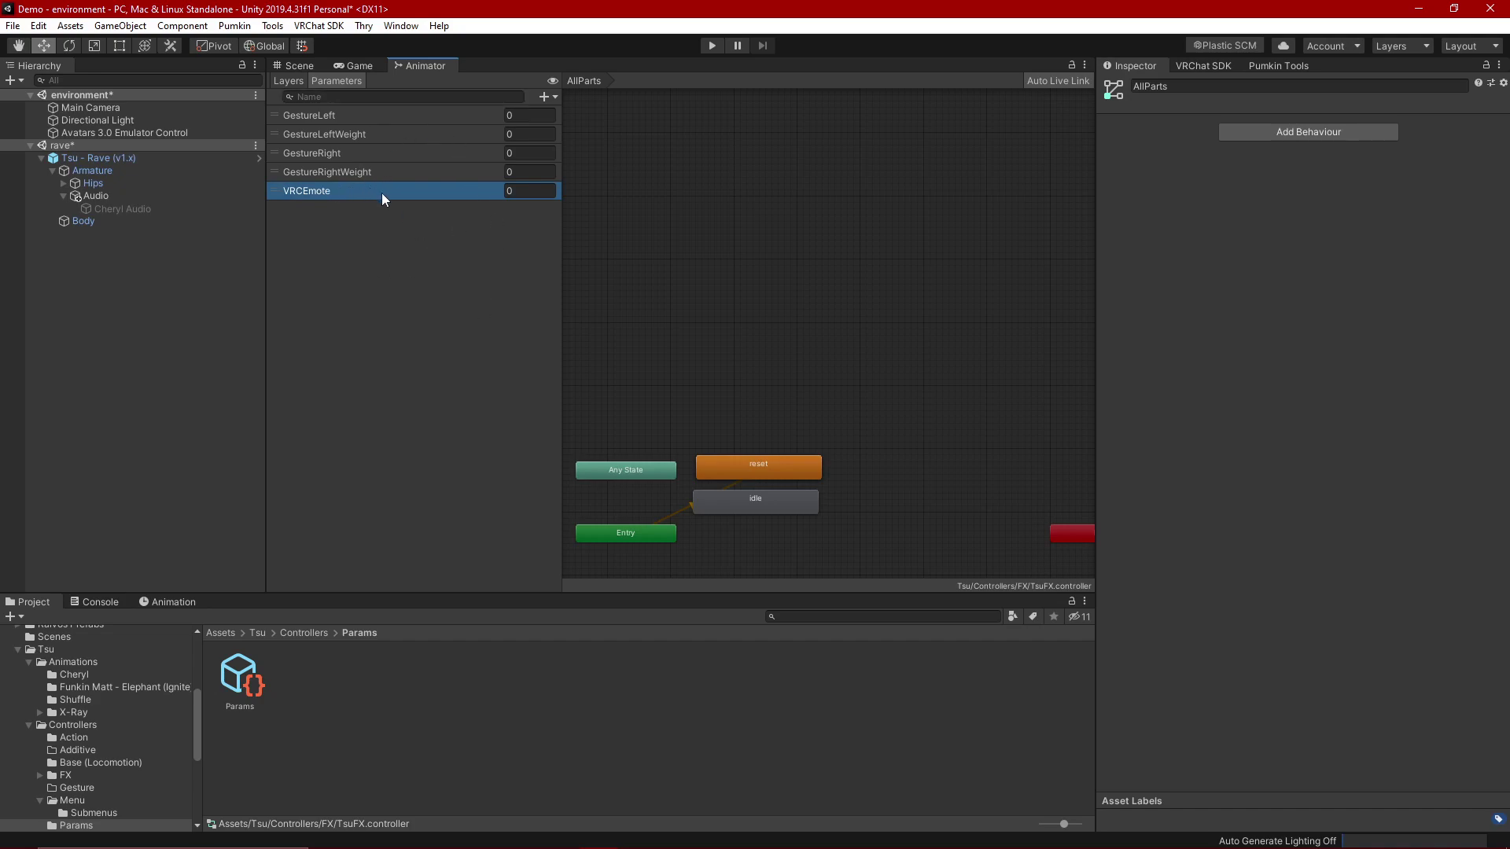
# Step: Add a layer named AudioSwitch to the TsuFX controller, raise its weight to the maximum, and choose its avatar mask
pyautogui.click(285, 82)
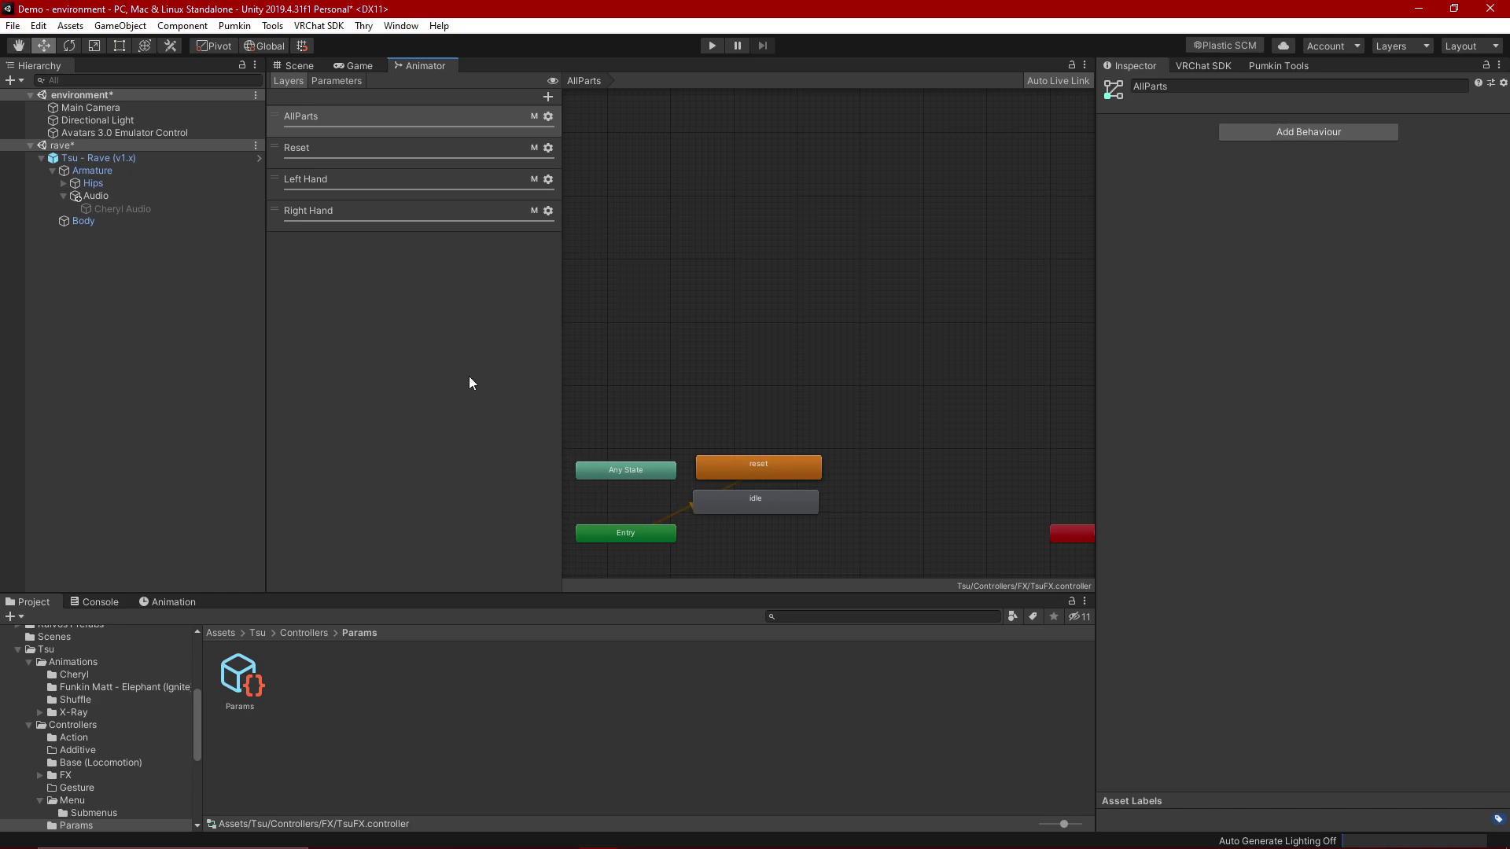
pyautogui.click(547, 97)
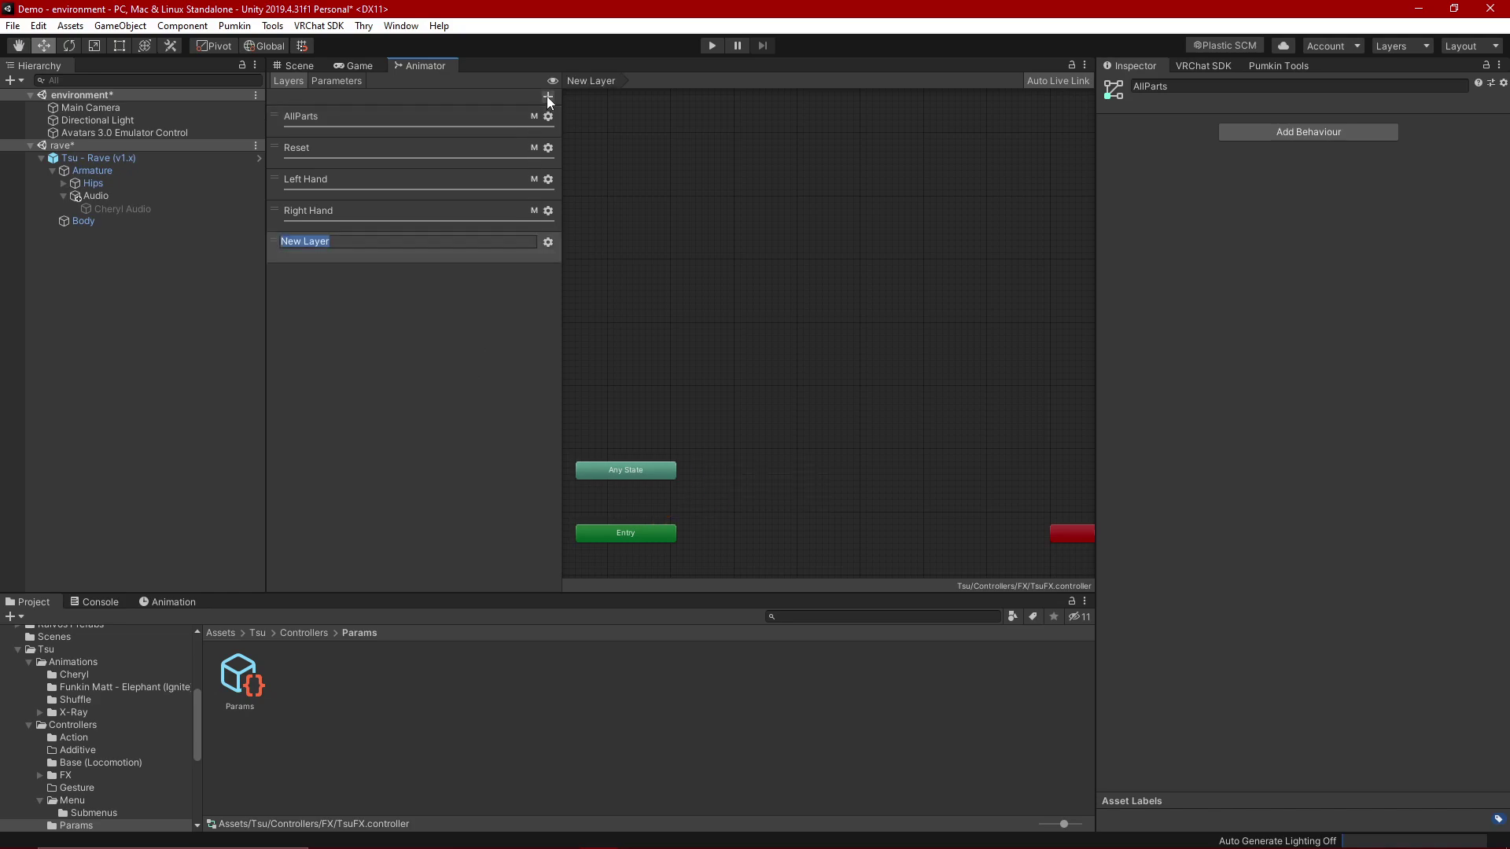
pyautogui.press('BackSpace')
pyautogui.write('AudioSwitch')
pyautogui.press('Return')
pyautogui.click(548, 242)
pyautogui.moveTo(652, 245); pyautogui.dragTo(739, 240)
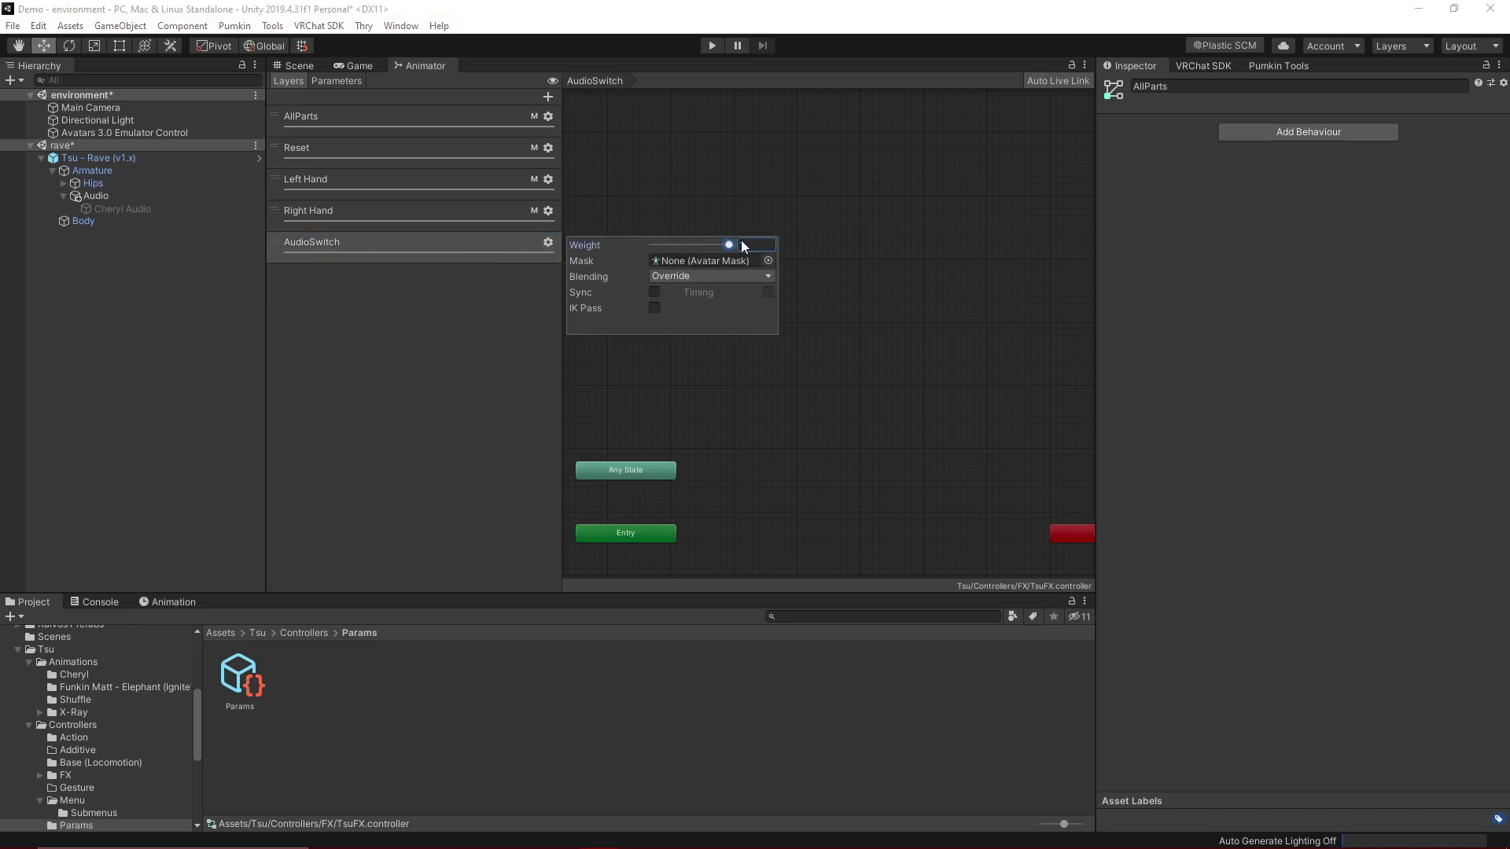
pyautogui.click(769, 260)
pyautogui.click(387, 179)
pyautogui.click(964, 118)
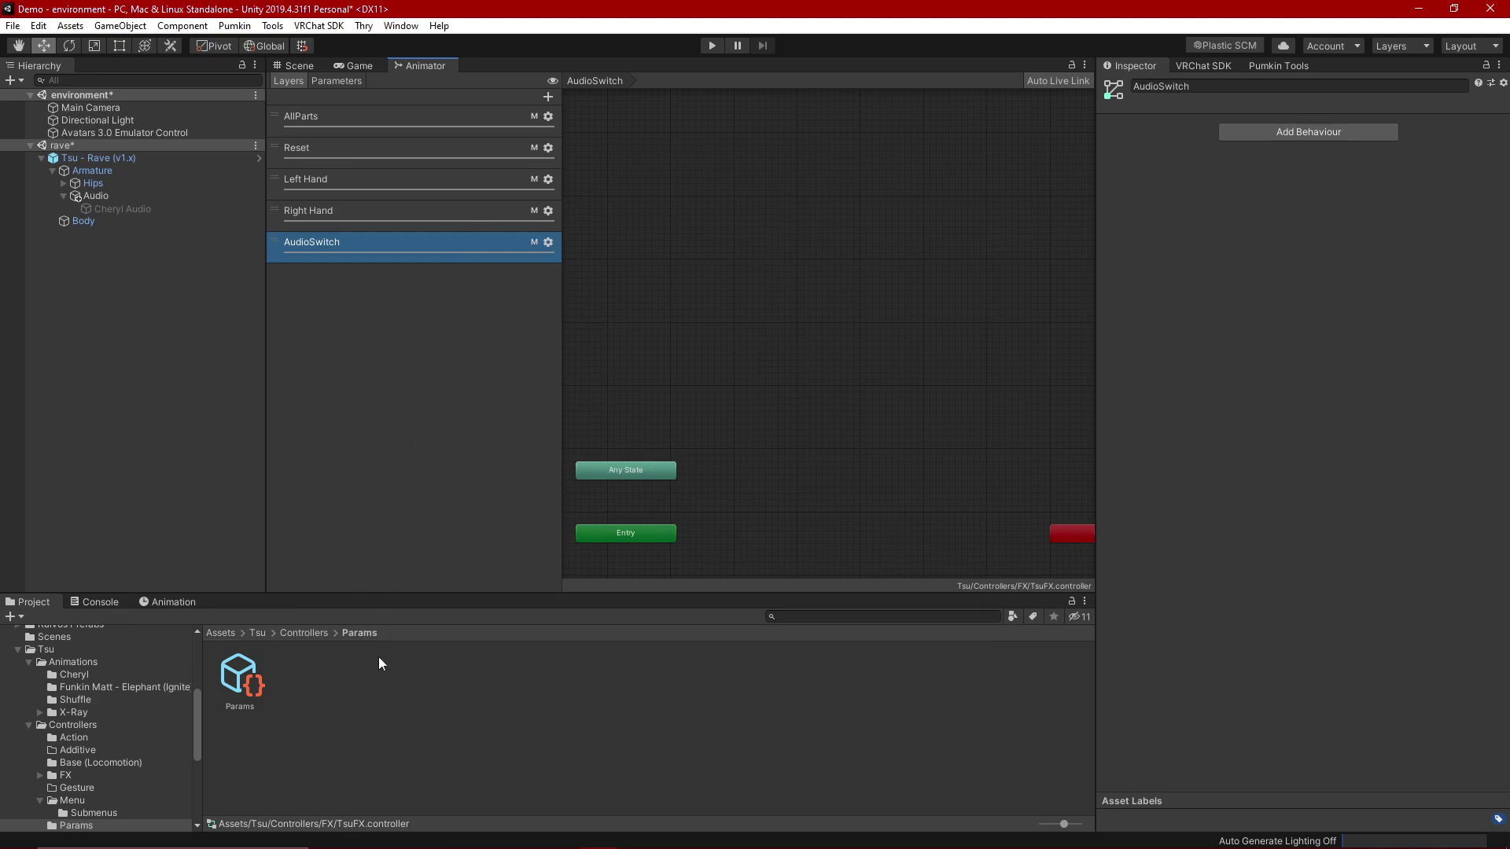
# Step: Add the No Audio clip from Tsu/Animations as the default state of the AudioSwitch layer and disable its Write Defaults
pyautogui.scroll(-2, 844, 391)
pyautogui.click(448, 212)
pyautogui.click(448, 240)
pyautogui.moveTo(649, 323); pyautogui.dragTo(613, 214, button='middle')
pyautogui.moveTo(740, 301); pyautogui.dragTo(753, 243, button='middle')
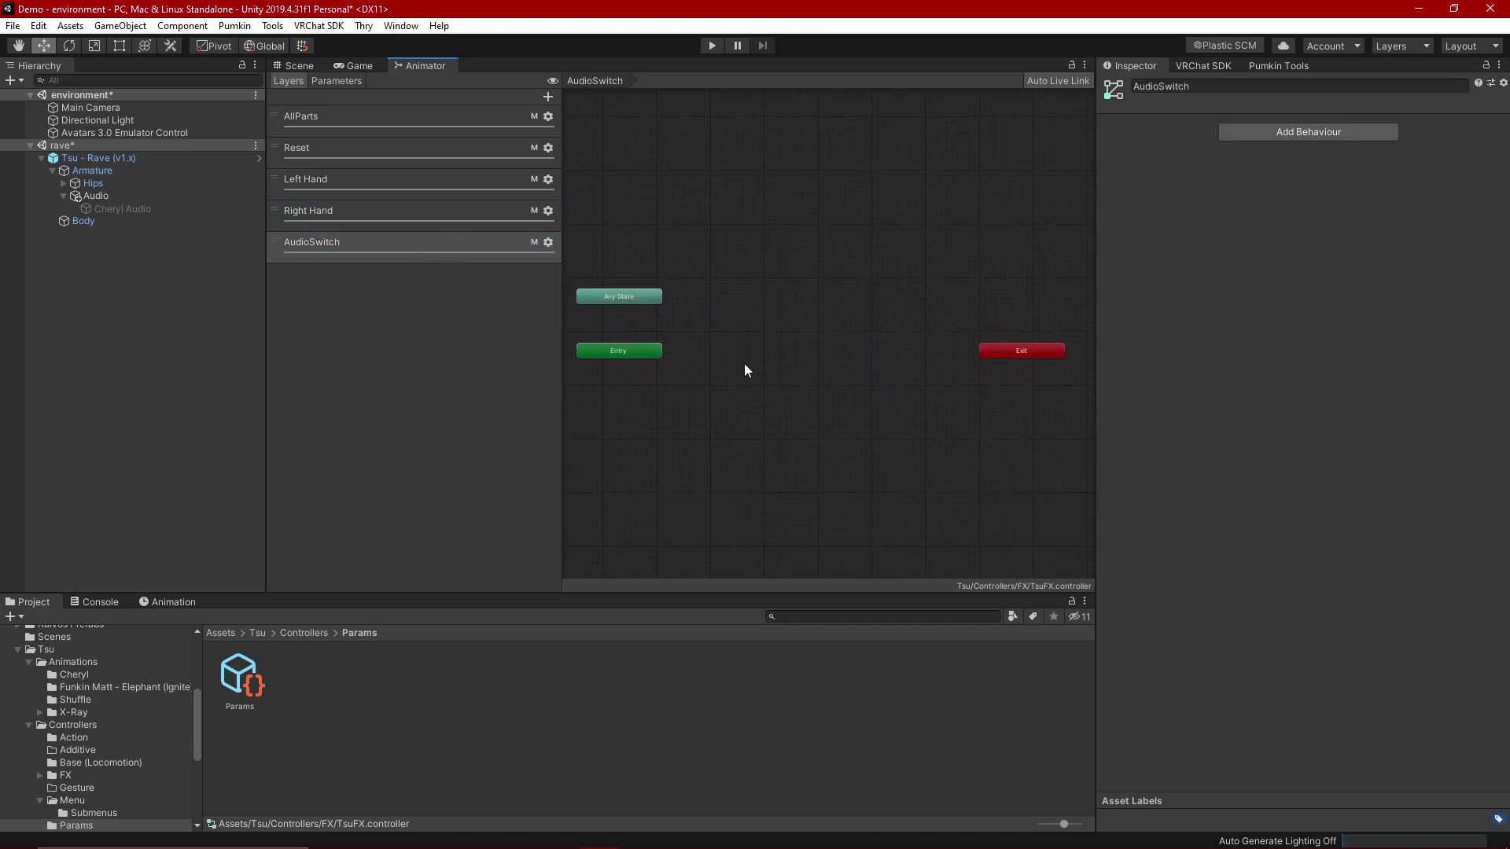
pyautogui.click(301, 633)
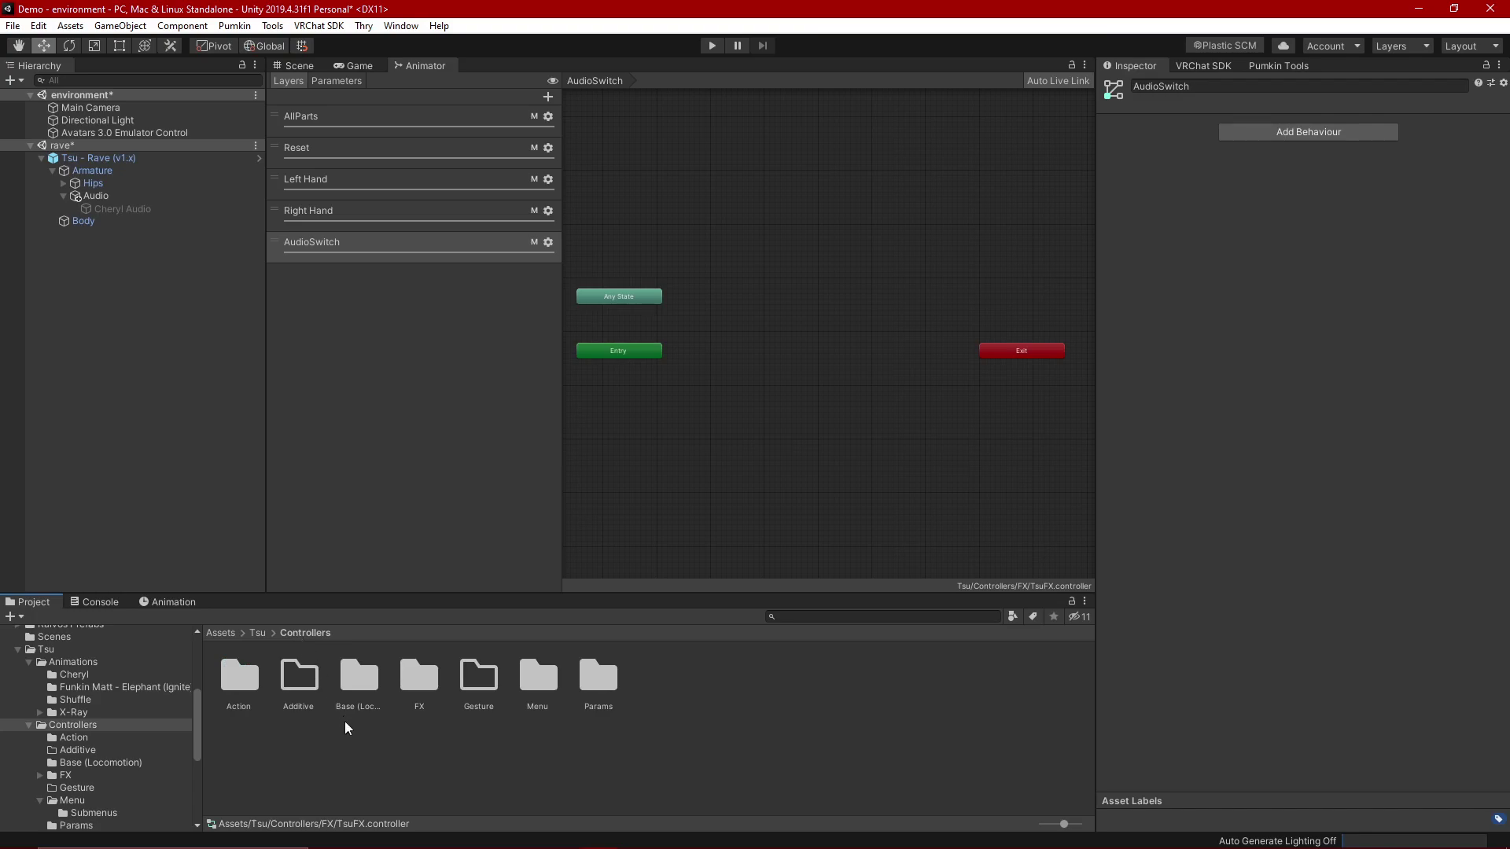
pyautogui.click(257, 633)
pyautogui.doubleClick(238, 676)
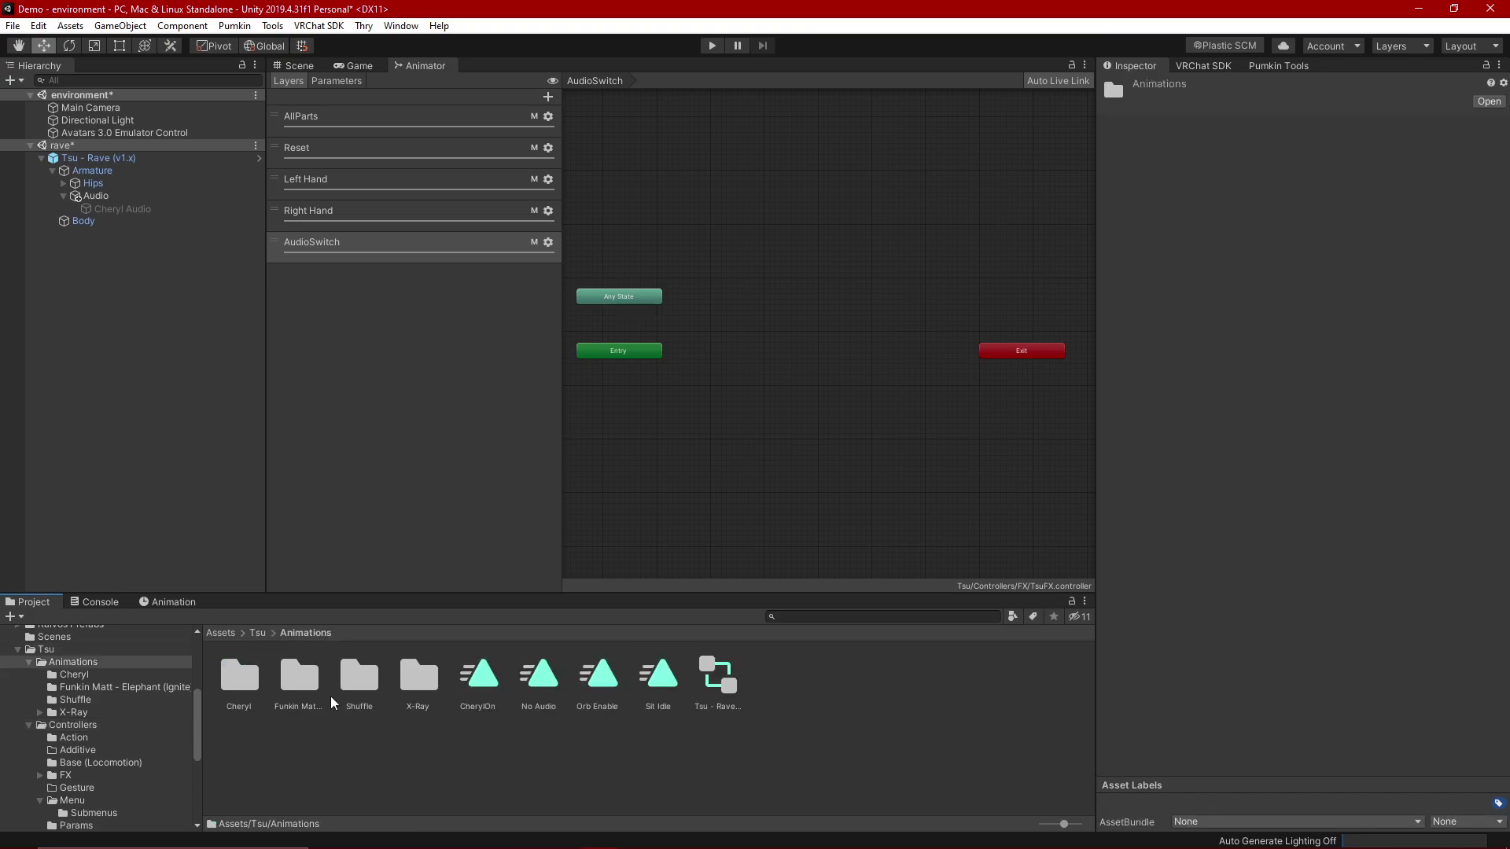
pyautogui.click(539, 676)
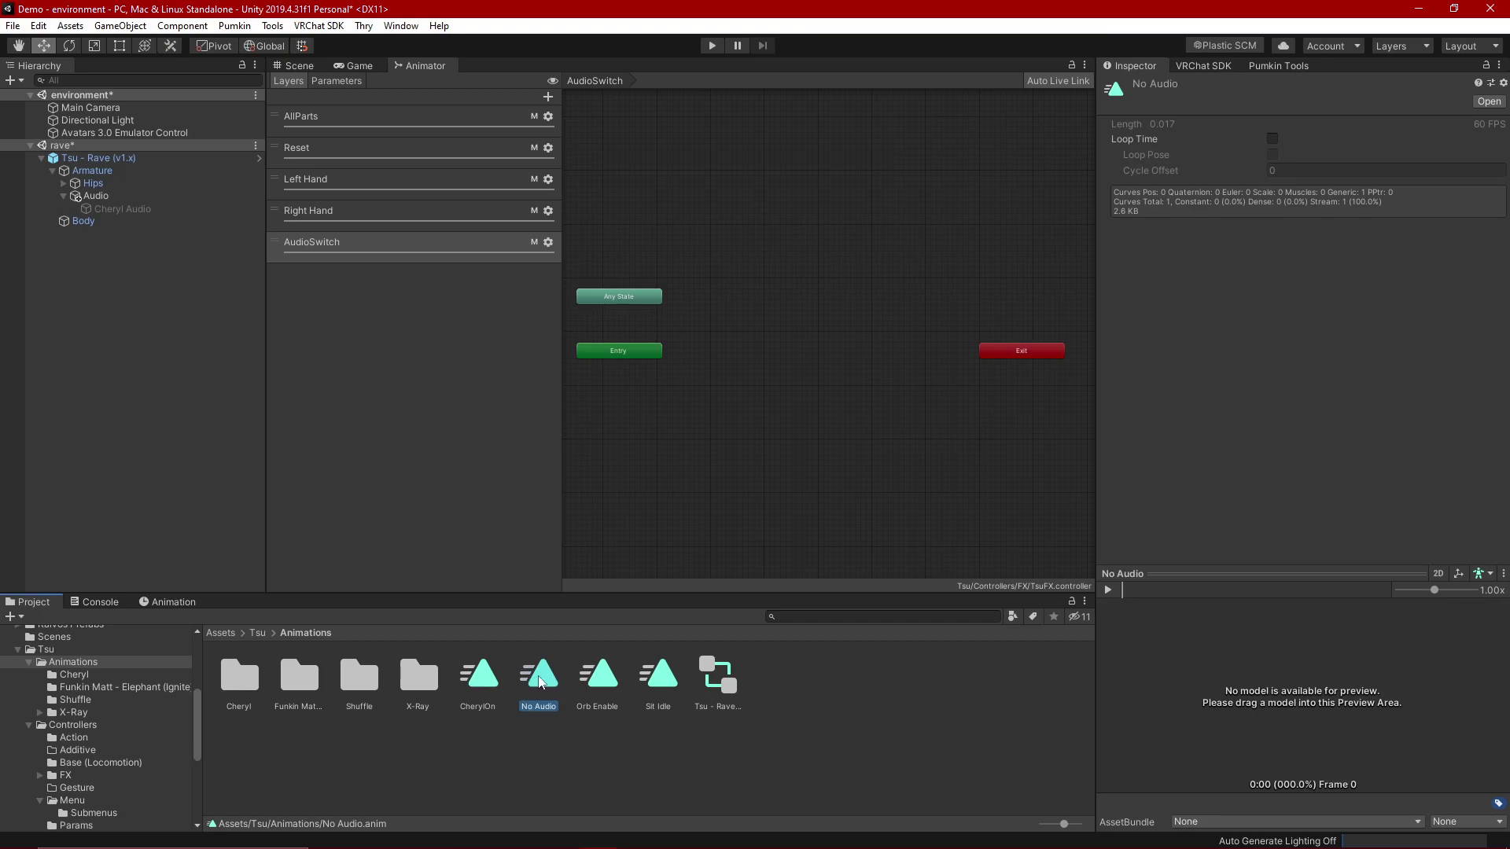
pyautogui.moveTo(539, 681); pyautogui.dragTo(704, 326)
pyautogui.click(1272, 235)
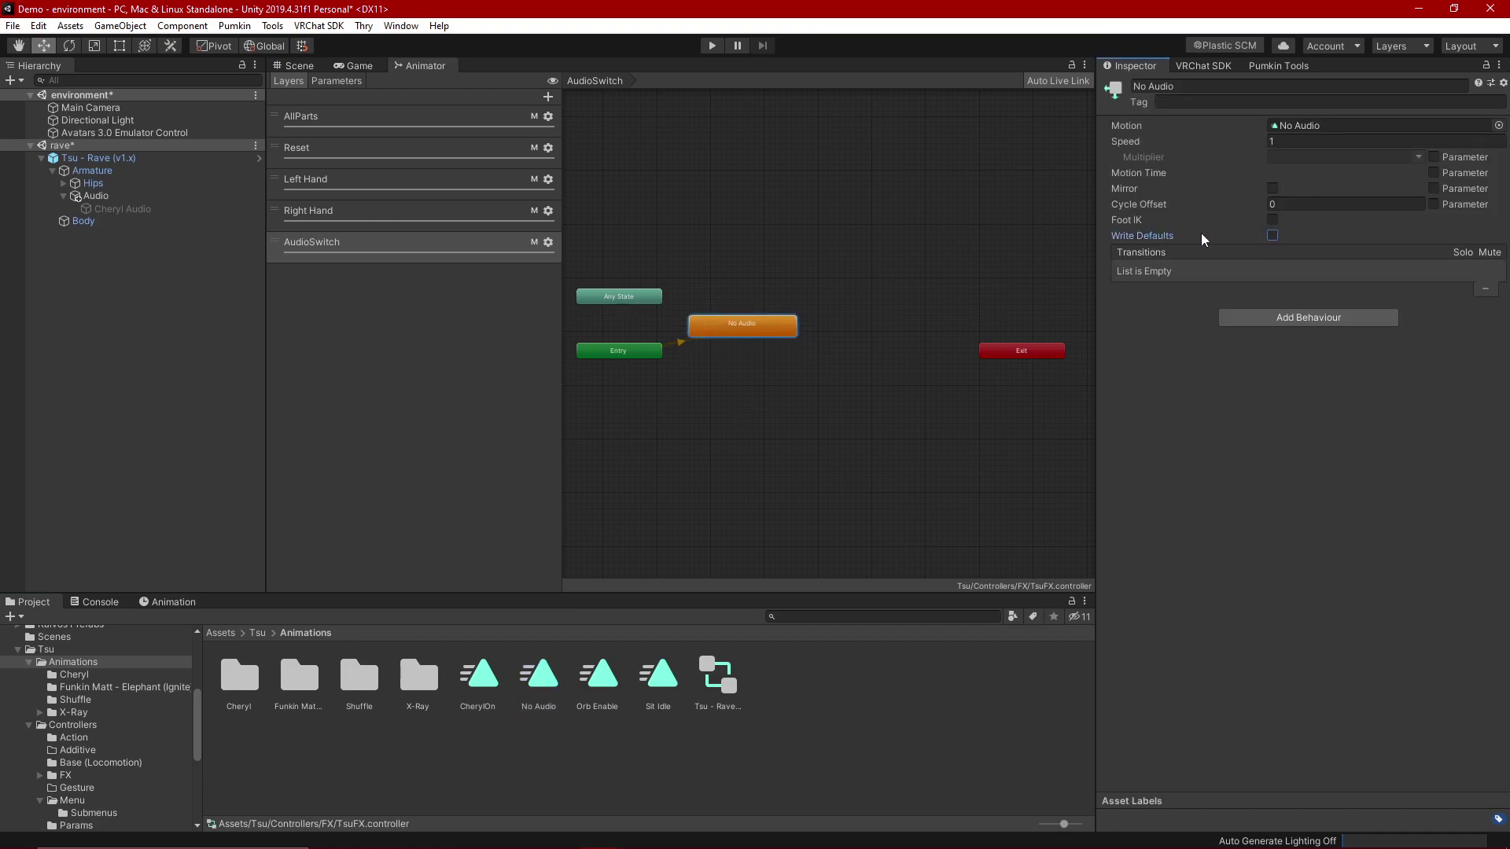
# Step: Shift the No Audio state slightly closer to the Entry node in the AudioSwitch layer
pyautogui.click(714, 467)
pyautogui.click(747, 330)
pyautogui.click(745, 358)
pyautogui.click(751, 328)
pyautogui.click(684, 382)
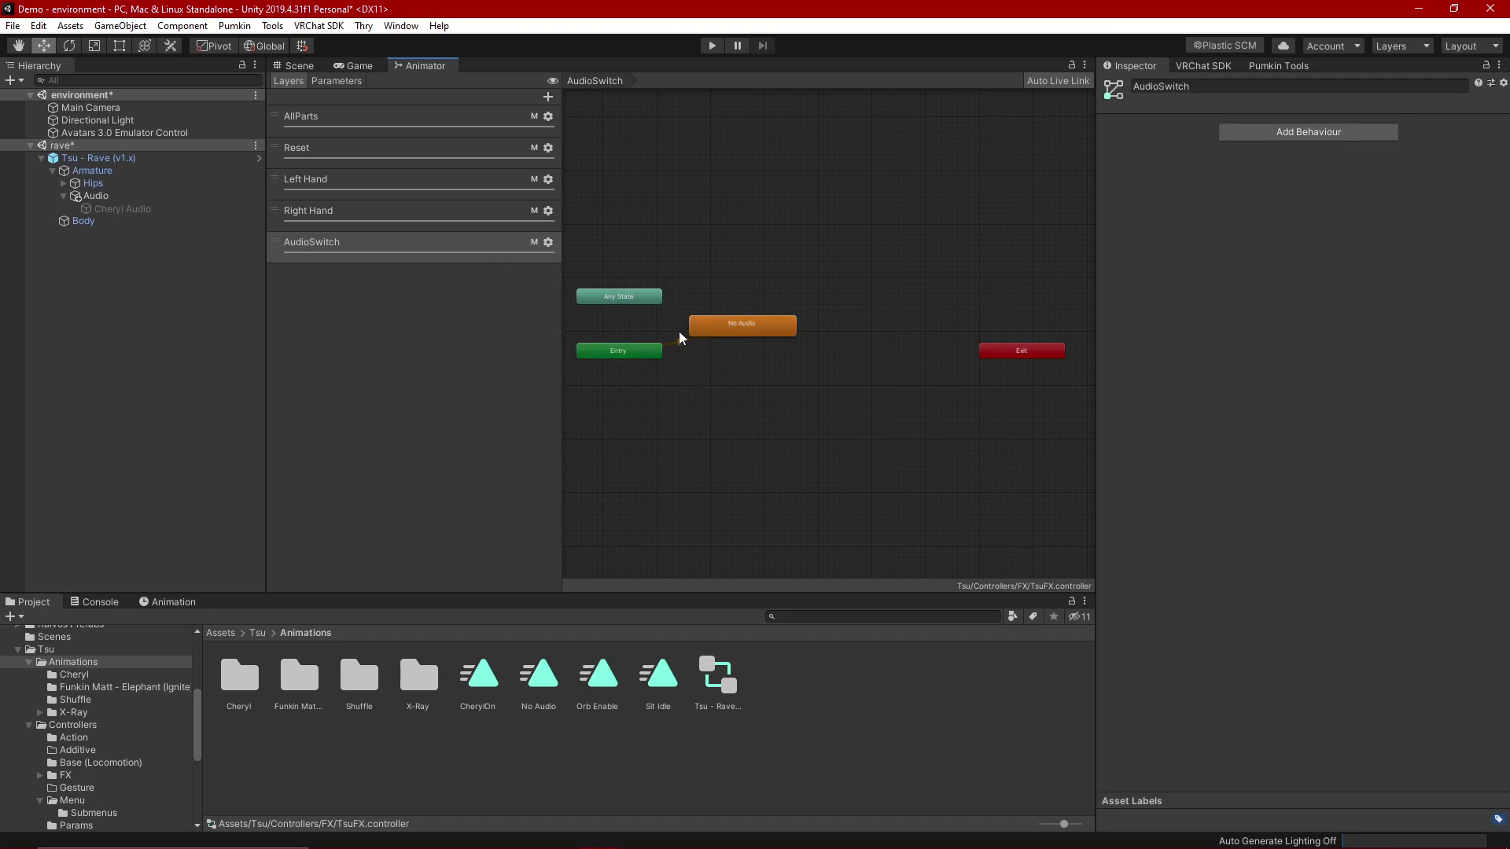
pyautogui.moveTo(746, 334); pyautogui.dragTo(740, 330)
pyautogui.click(804, 474)
# Step: Add the CherylOn clip as a state in the AudioSwitch layer, disable its Write Defaults, and rename it 1_Cheryl
pyautogui.moveTo(476, 684); pyautogui.dragTo(813, 266)
pyautogui.click(1272, 235)
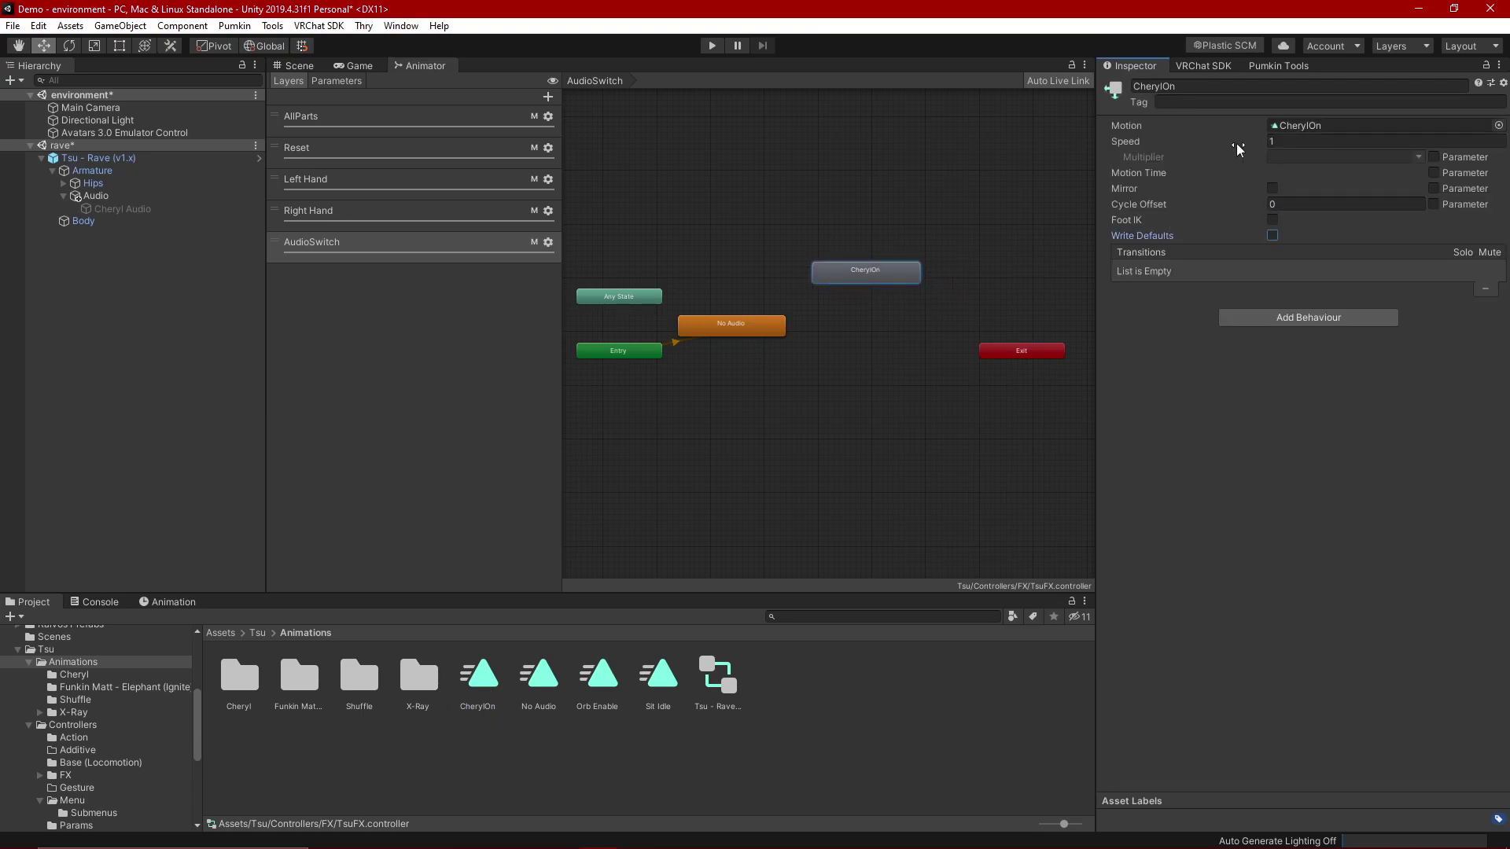
pyautogui.click(1194, 83)
pyautogui.write('1')
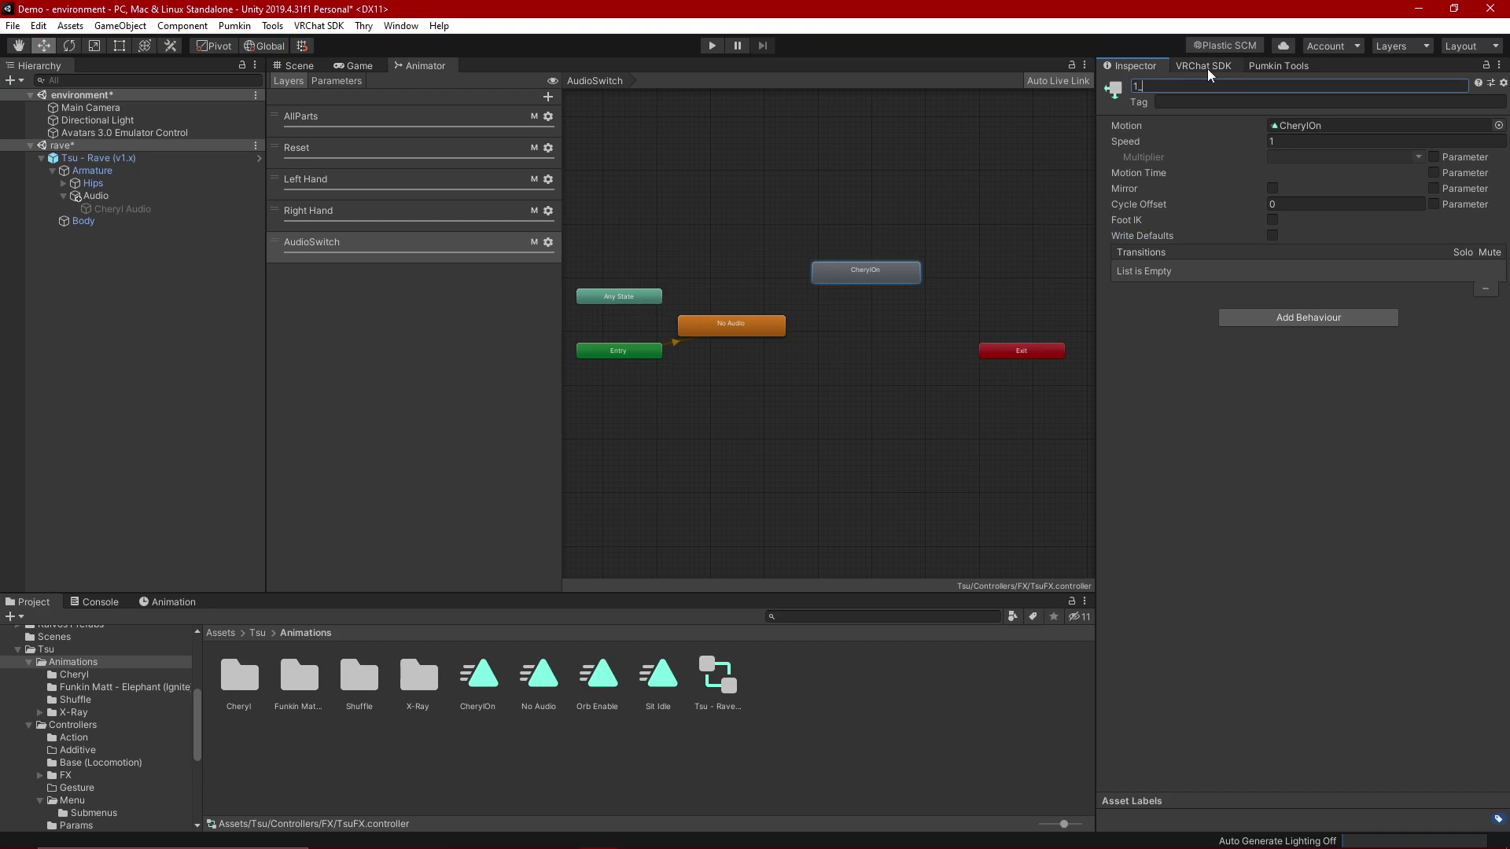
pyautogui.write('_Cheryl')
pyautogui.click(922, 229)
# Step: Move the 1_Cheryl state a little higher above the No Audio state in the AudioSwitch graph
pyautogui.moveTo(871, 262); pyautogui.dragTo(868, 225)
pyautogui.click(893, 338)
pyautogui.click(871, 240)
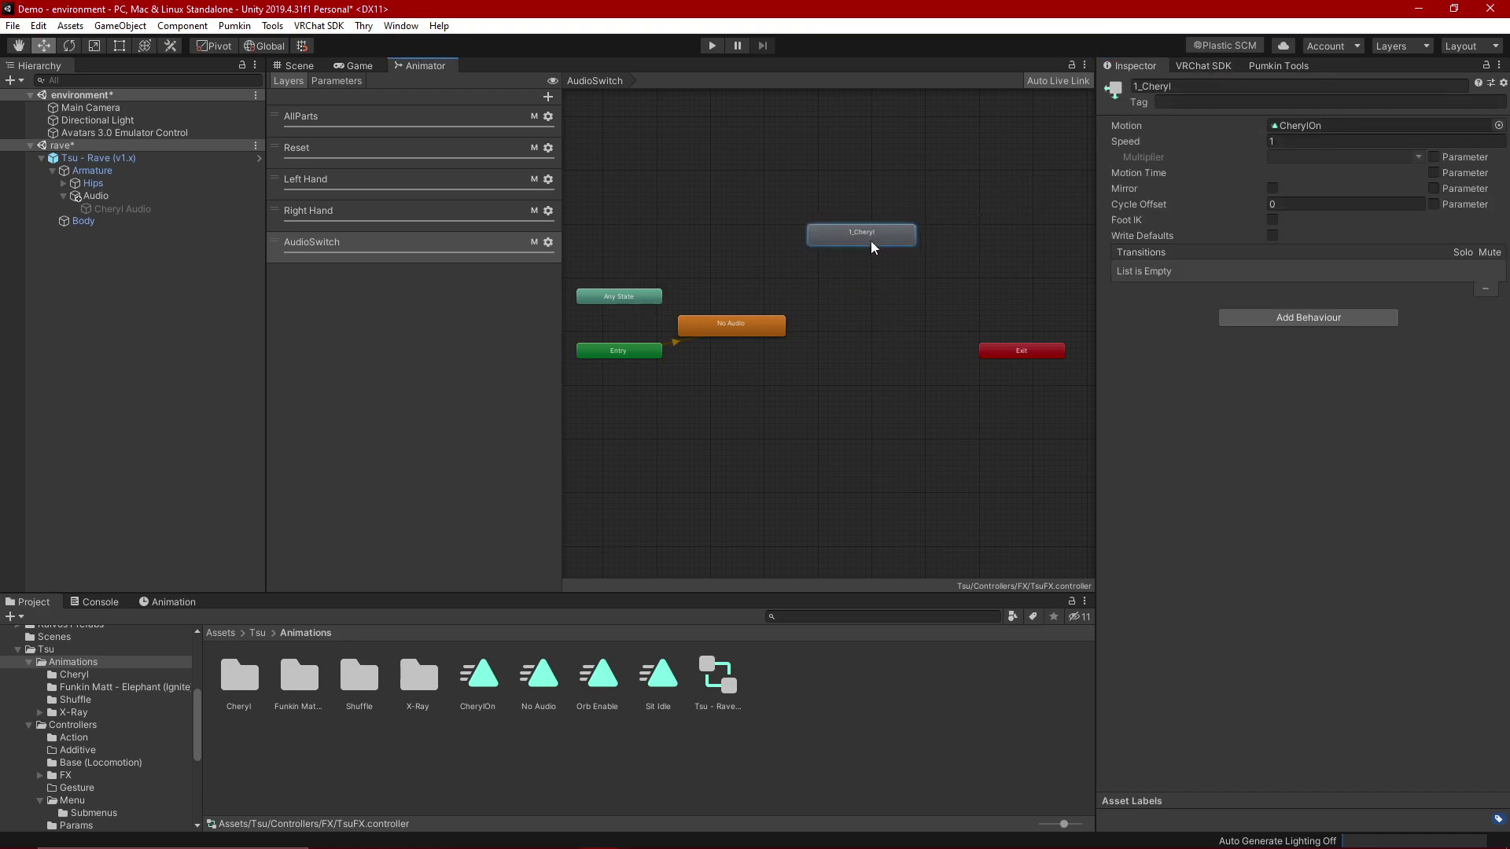
pyautogui.click(828, 313)
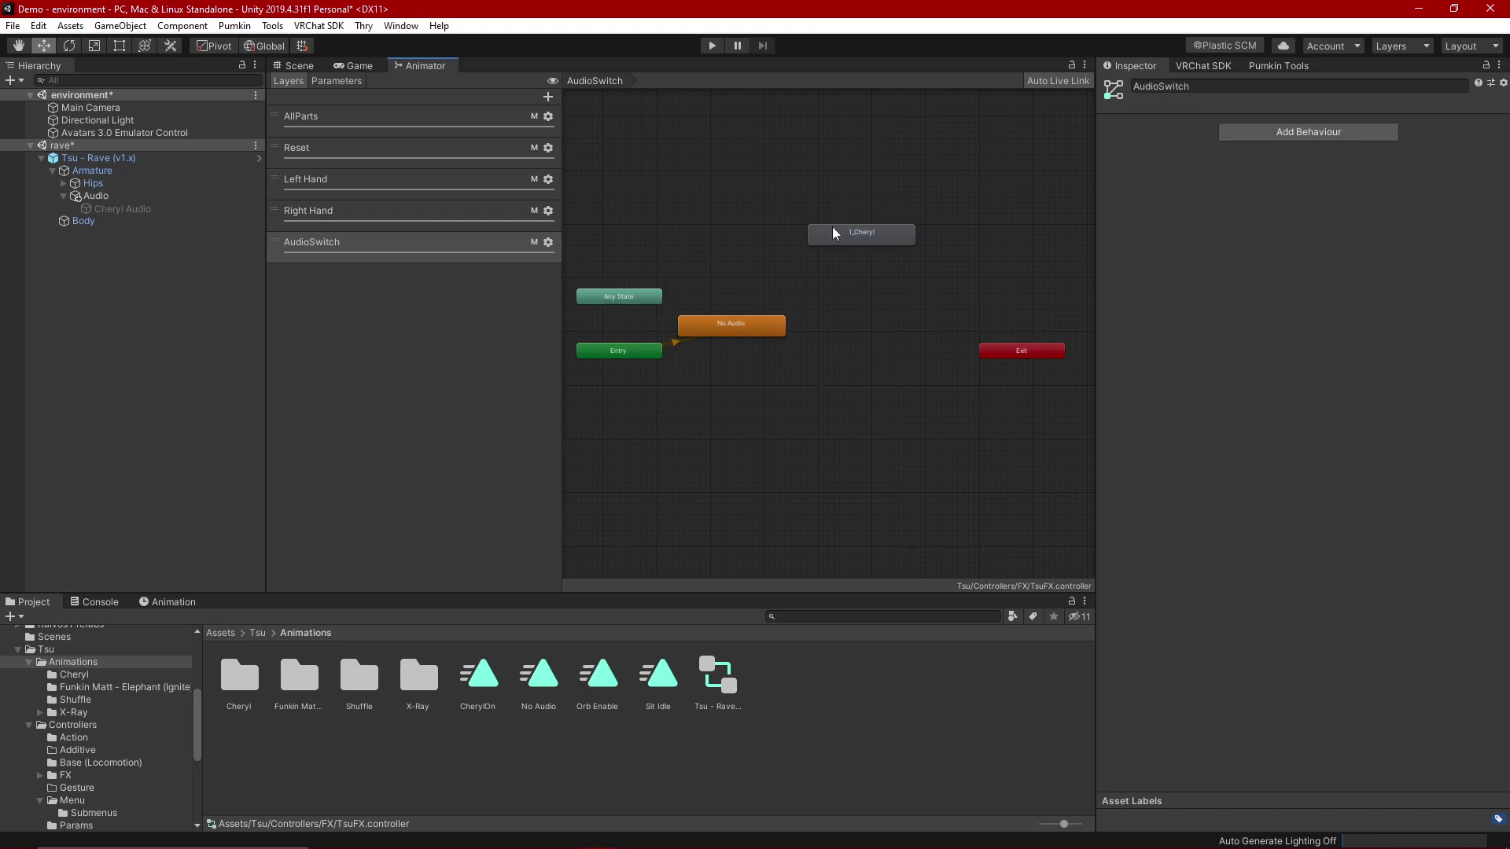
# Step: Create a transition from the No Audio state to the 1_Cheryl state in the AudioSwitch layer
pyautogui.click(770, 329)
pyautogui.rightClick(760, 334)
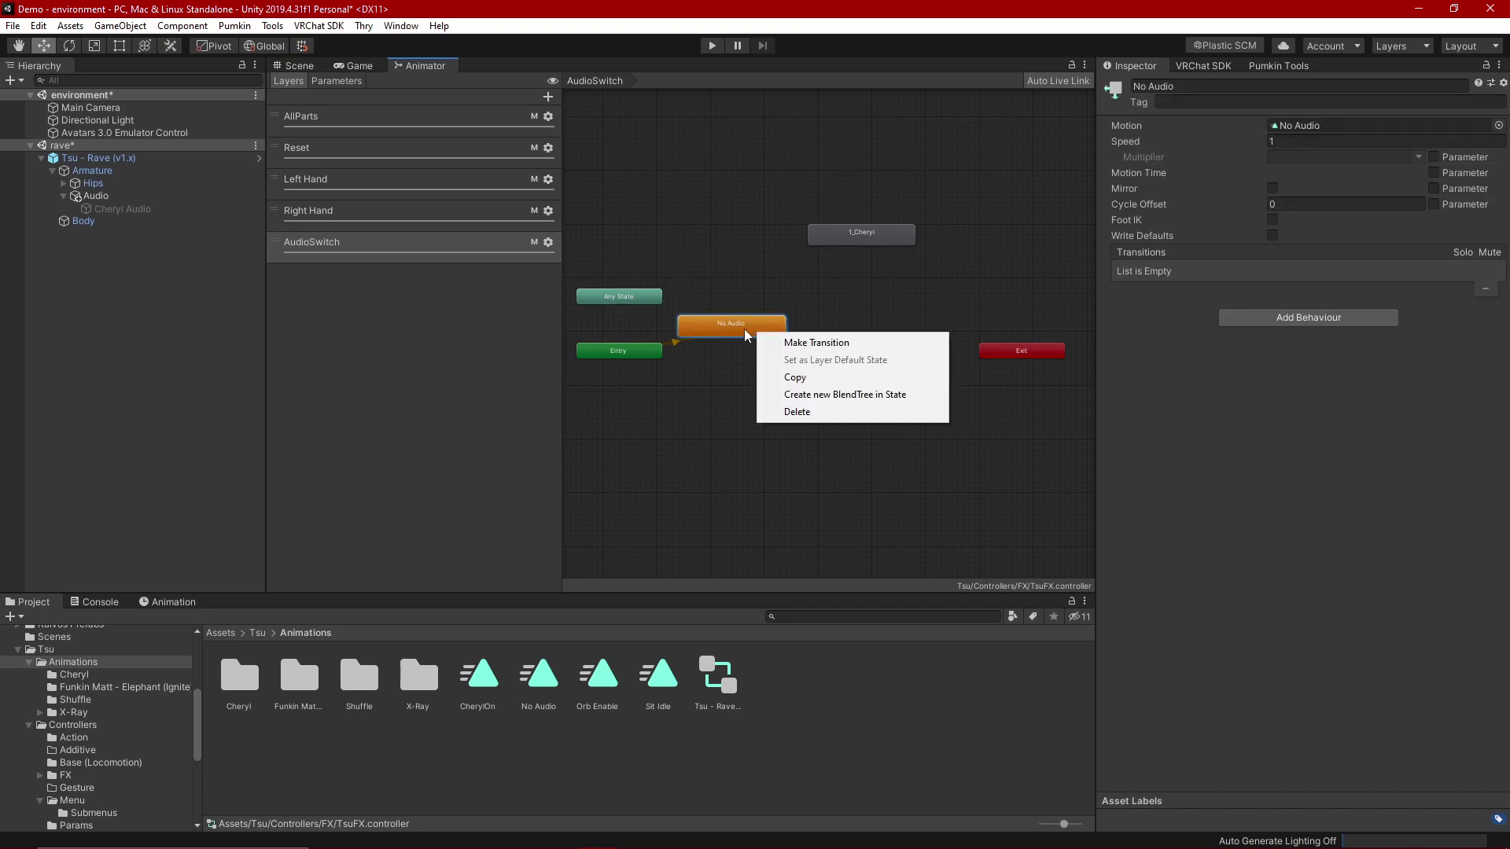
pyautogui.click(739, 329)
pyautogui.rightClick(763, 321)
pyautogui.click(810, 326)
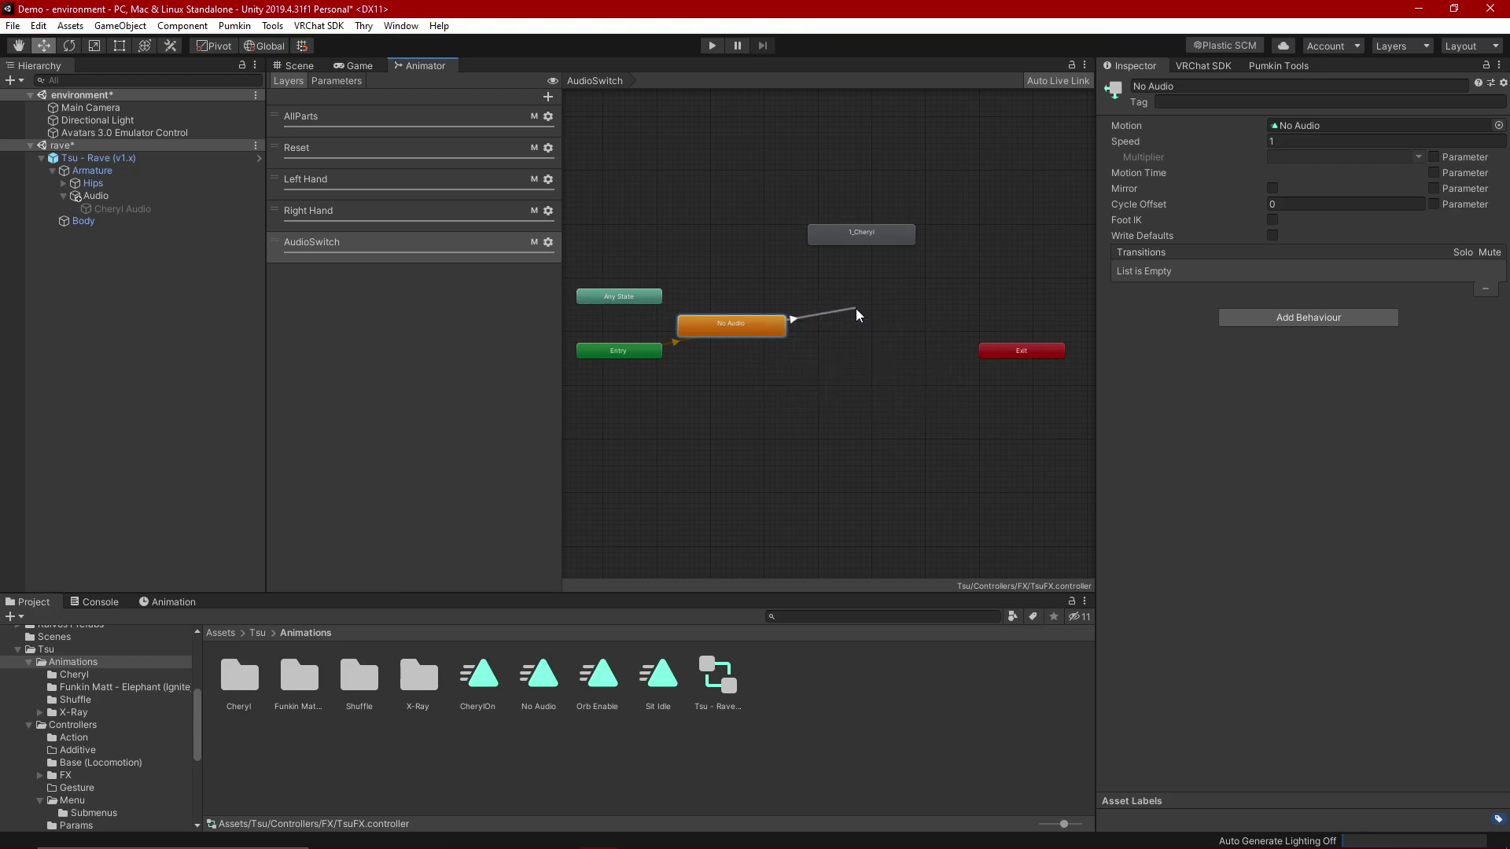
pyautogui.click(851, 238)
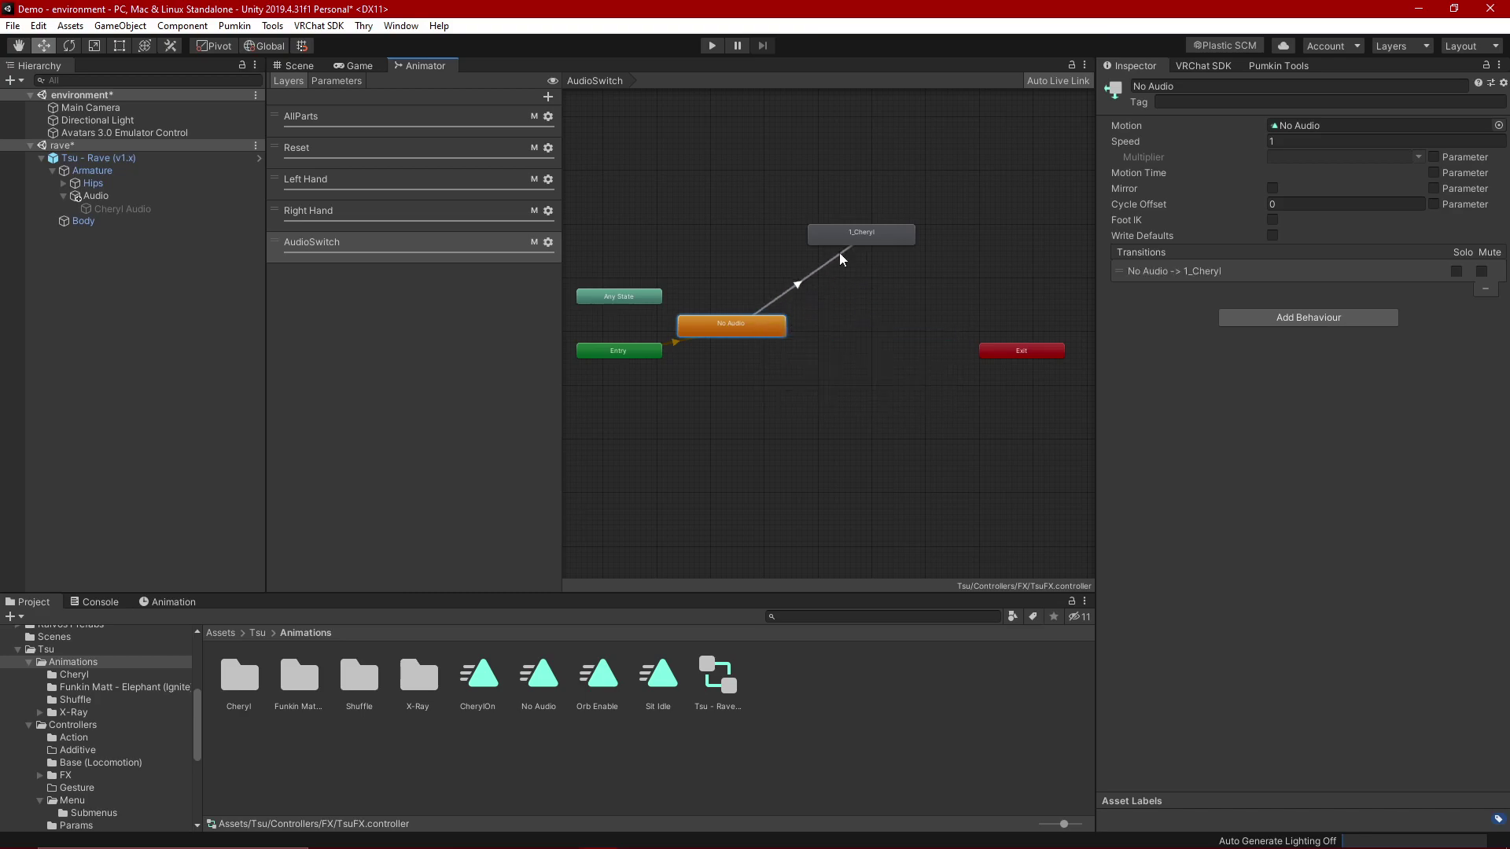
# Step: Disable Has Exit Time on the No Audio to 1_Cheryl transition and set its Transition Duration to 0.1 s
pyautogui.click(798, 287)
pyautogui.click(1260, 234)
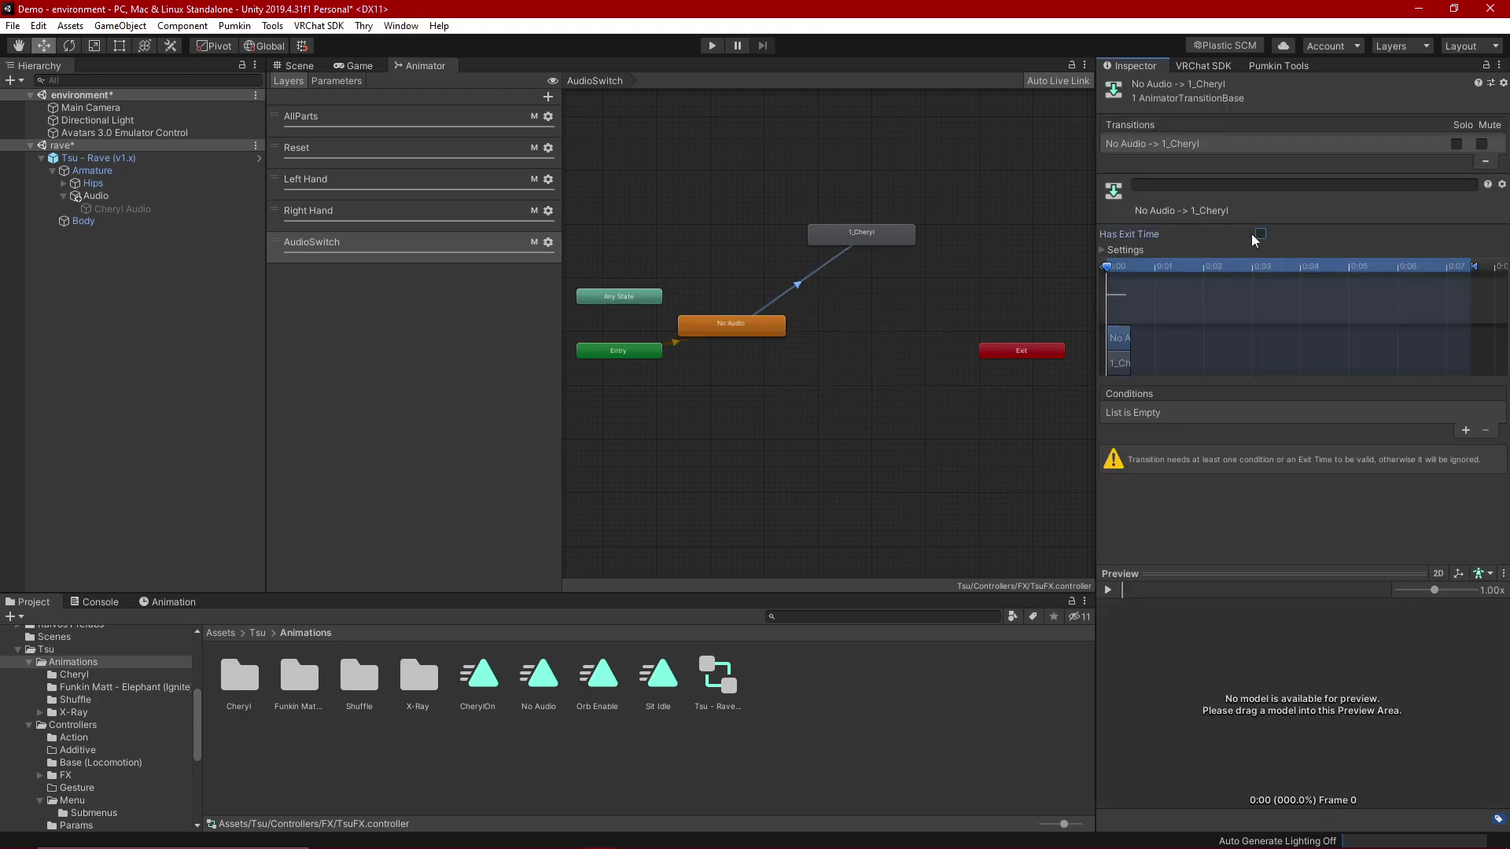
pyautogui.click(1124, 249)
pyautogui.click(1298, 296)
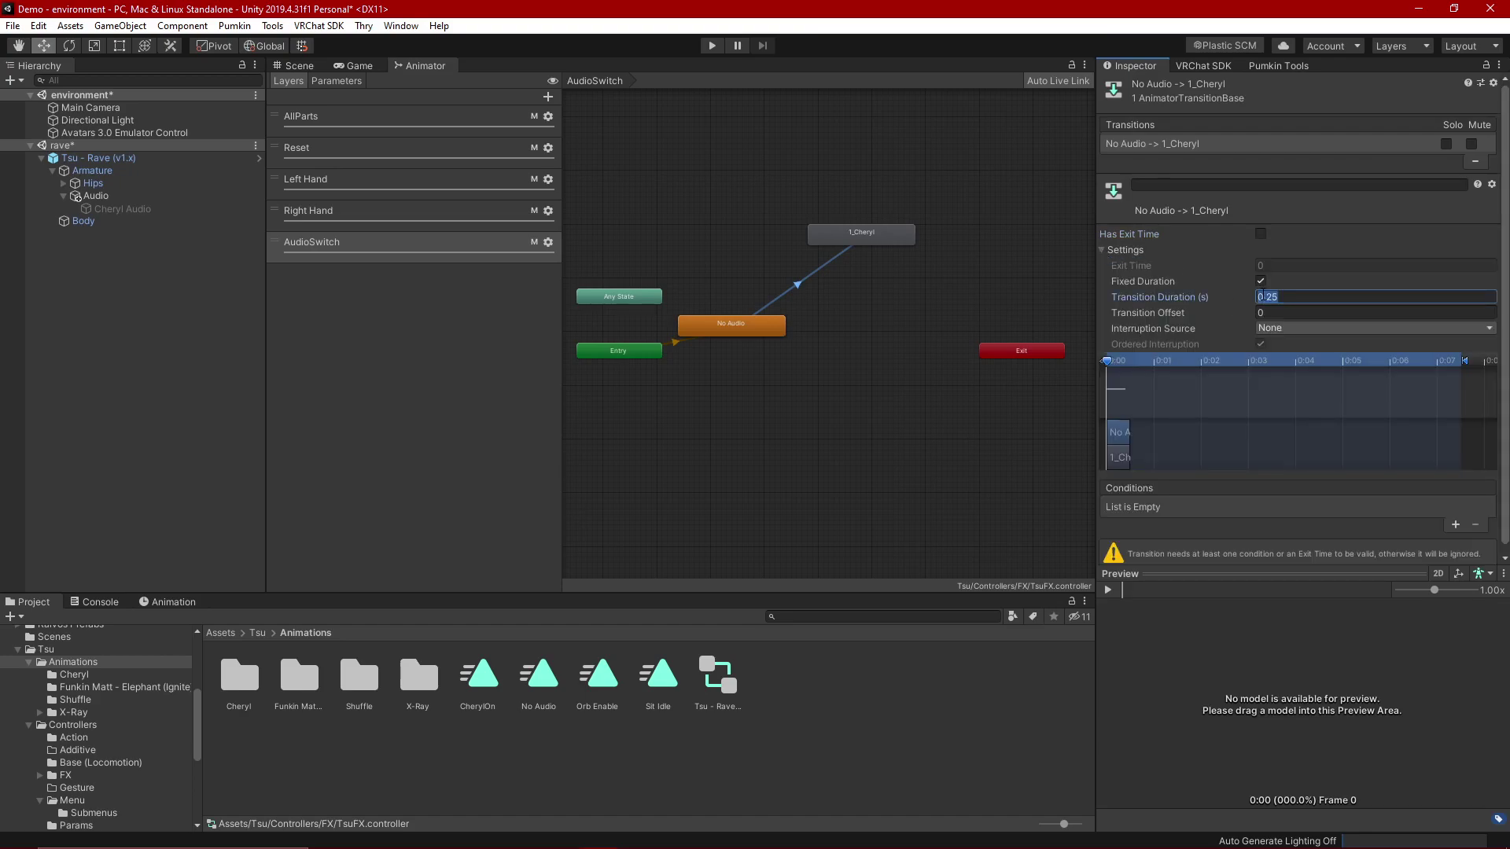
pyautogui.write('0.1')
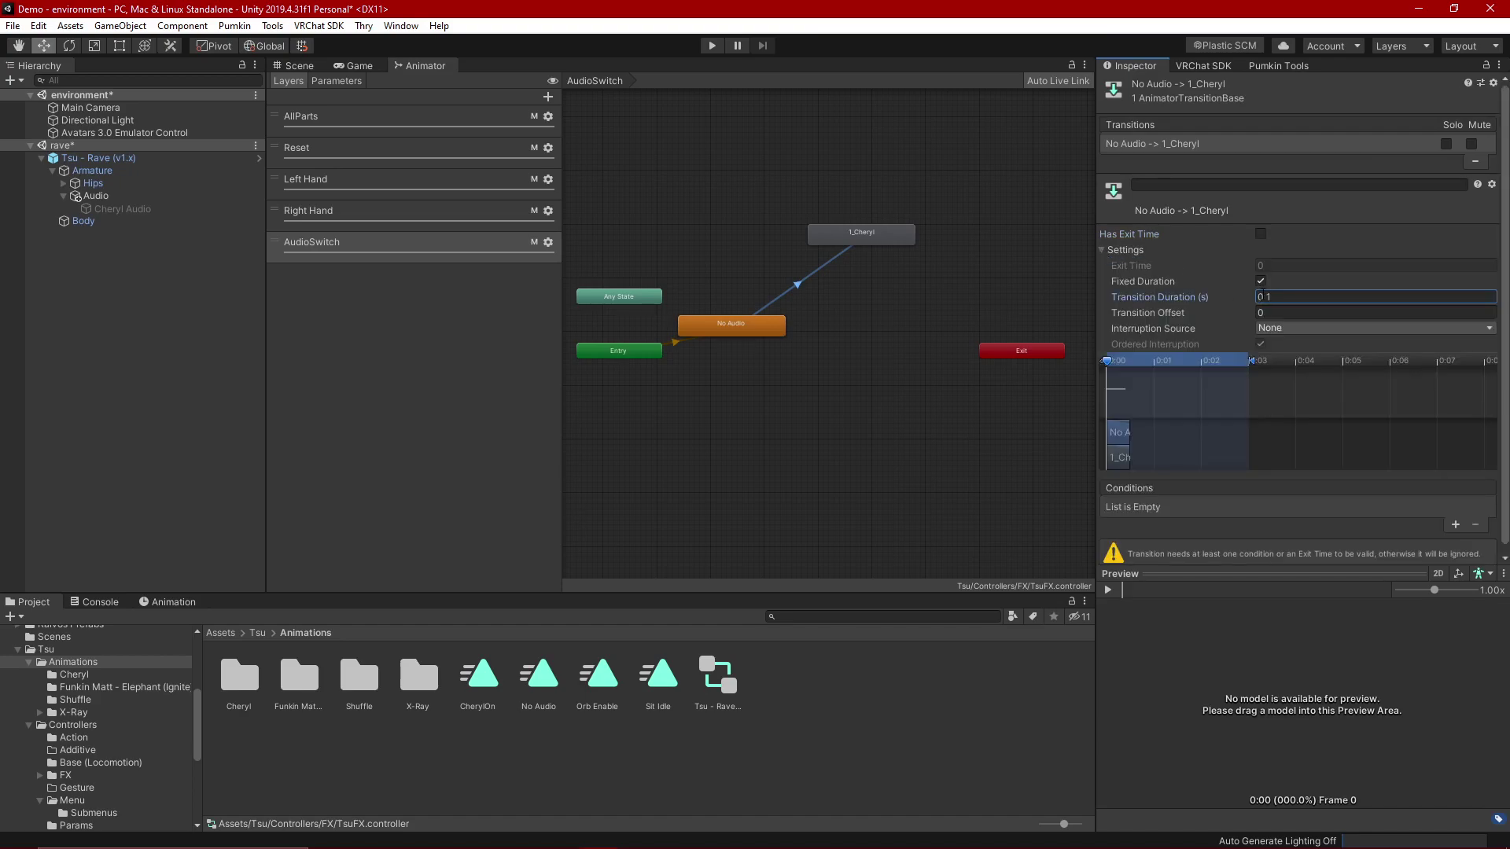
# Step: Add the condition VRCEmote Equals 1 to the No Audio to 1_Cheryl transition
pyautogui.click(1455, 525)
pyautogui.click(1276, 509)
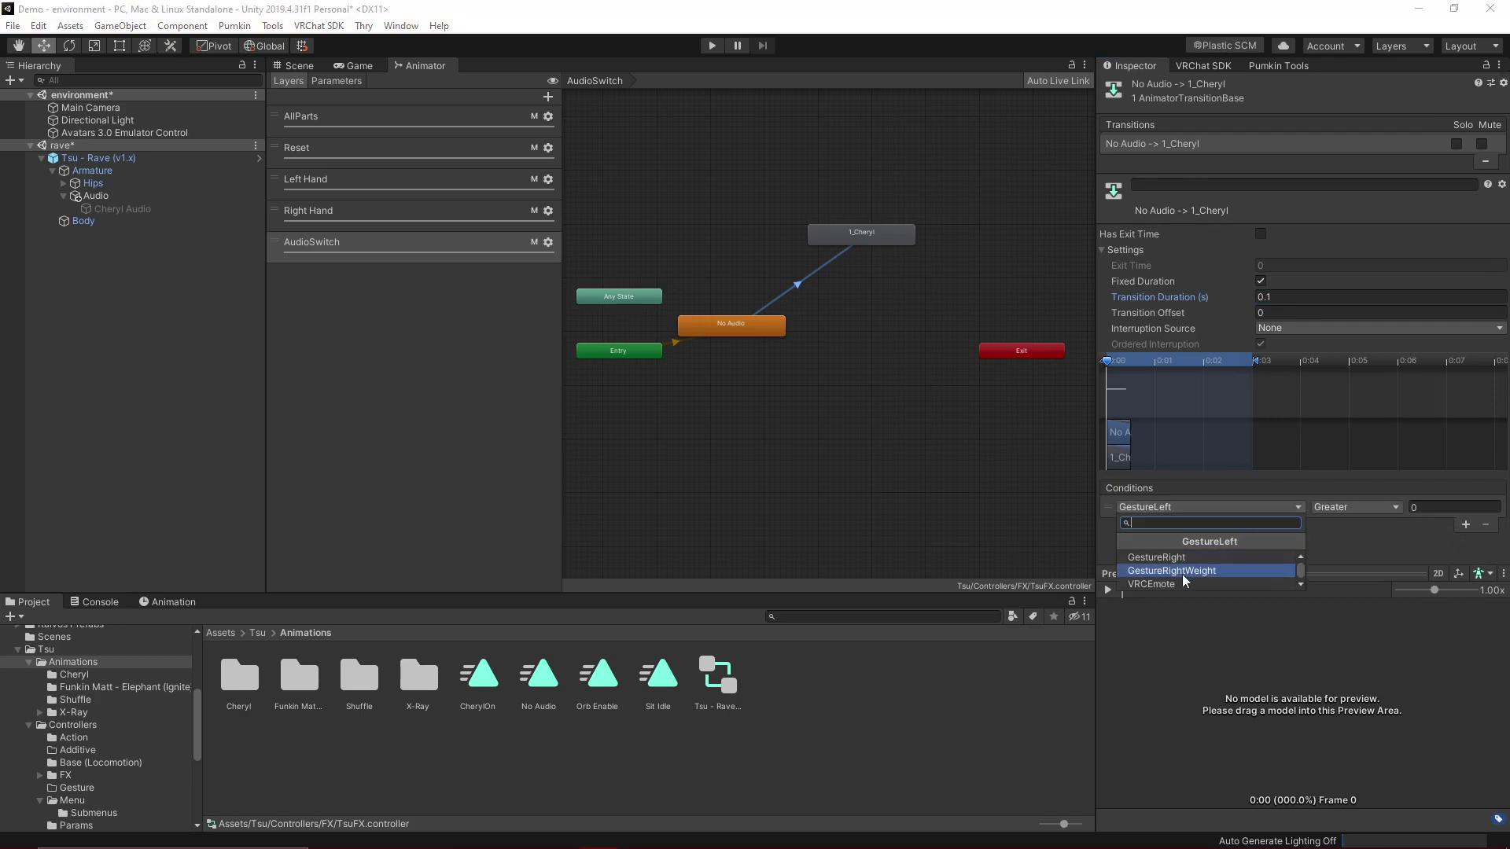
pyautogui.click(1181, 574)
pyautogui.click(1319, 511)
pyautogui.click(1331, 556)
pyautogui.click(1422, 510)
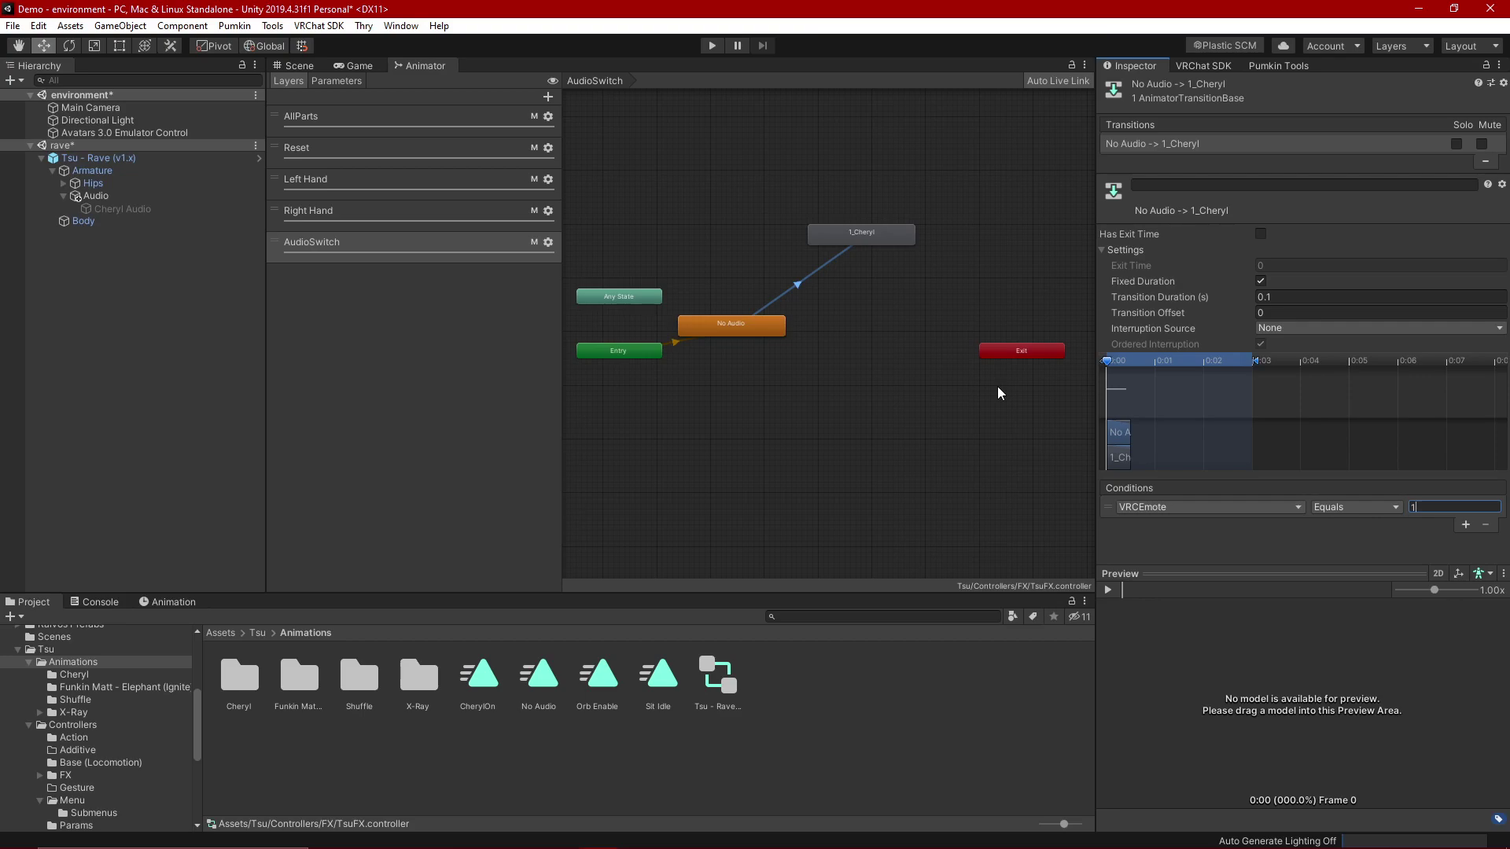
pyautogui.click(897, 314)
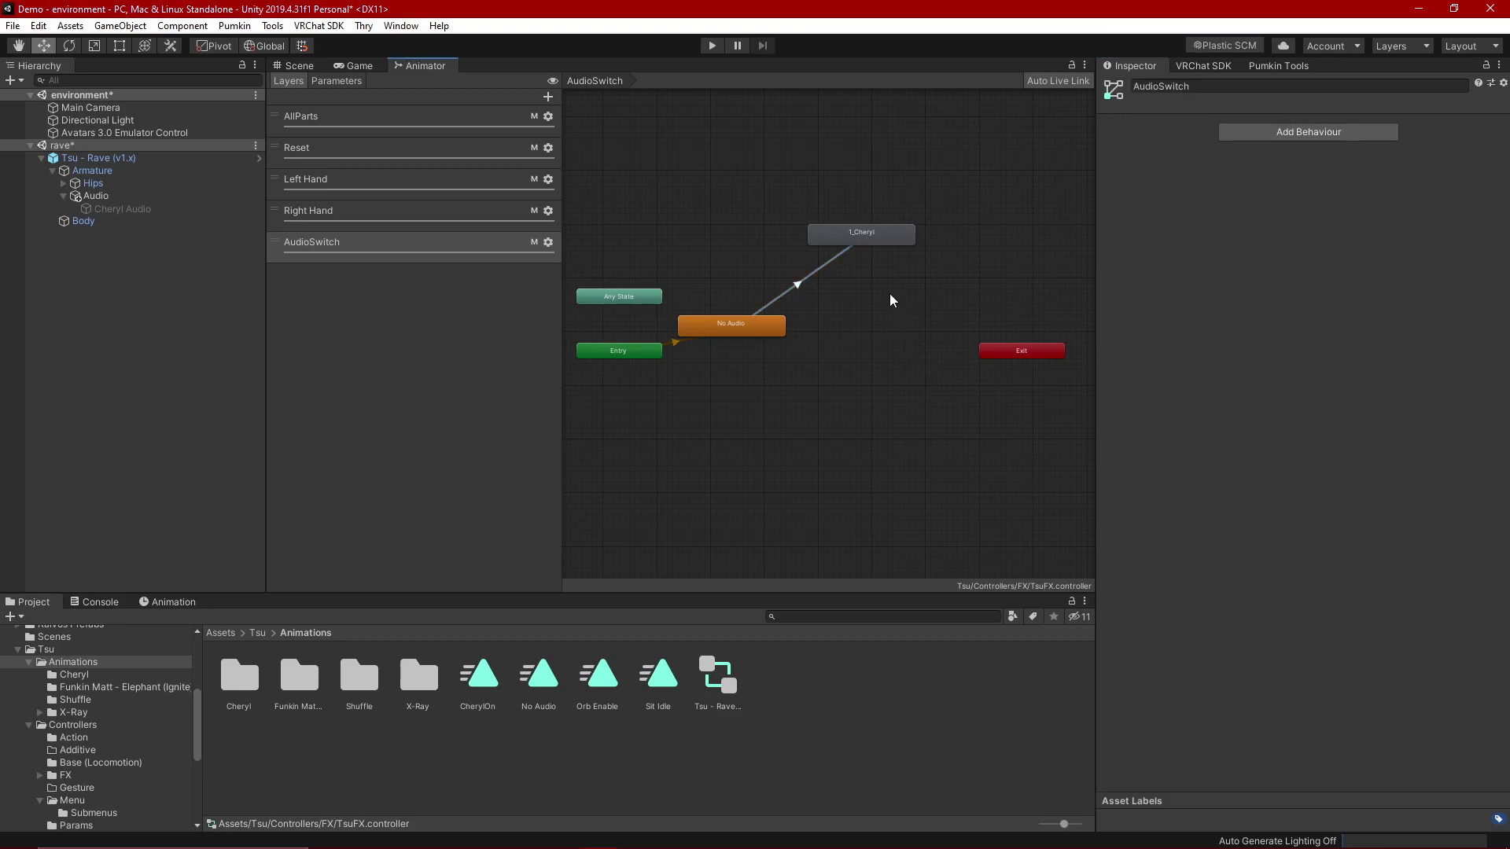
# Step: Create a return transition from the 1_Cheryl state to the No Audio state
pyautogui.click(860, 234)
pyautogui.rightClick(860, 234)
pyautogui.click(872, 245)
pyautogui.click(739, 321)
# Step: Disable Has Exit Time on the 1_Cheryl to No Audio transition and set its Transition Duration to 0.1 s
pyautogui.click(795, 278)
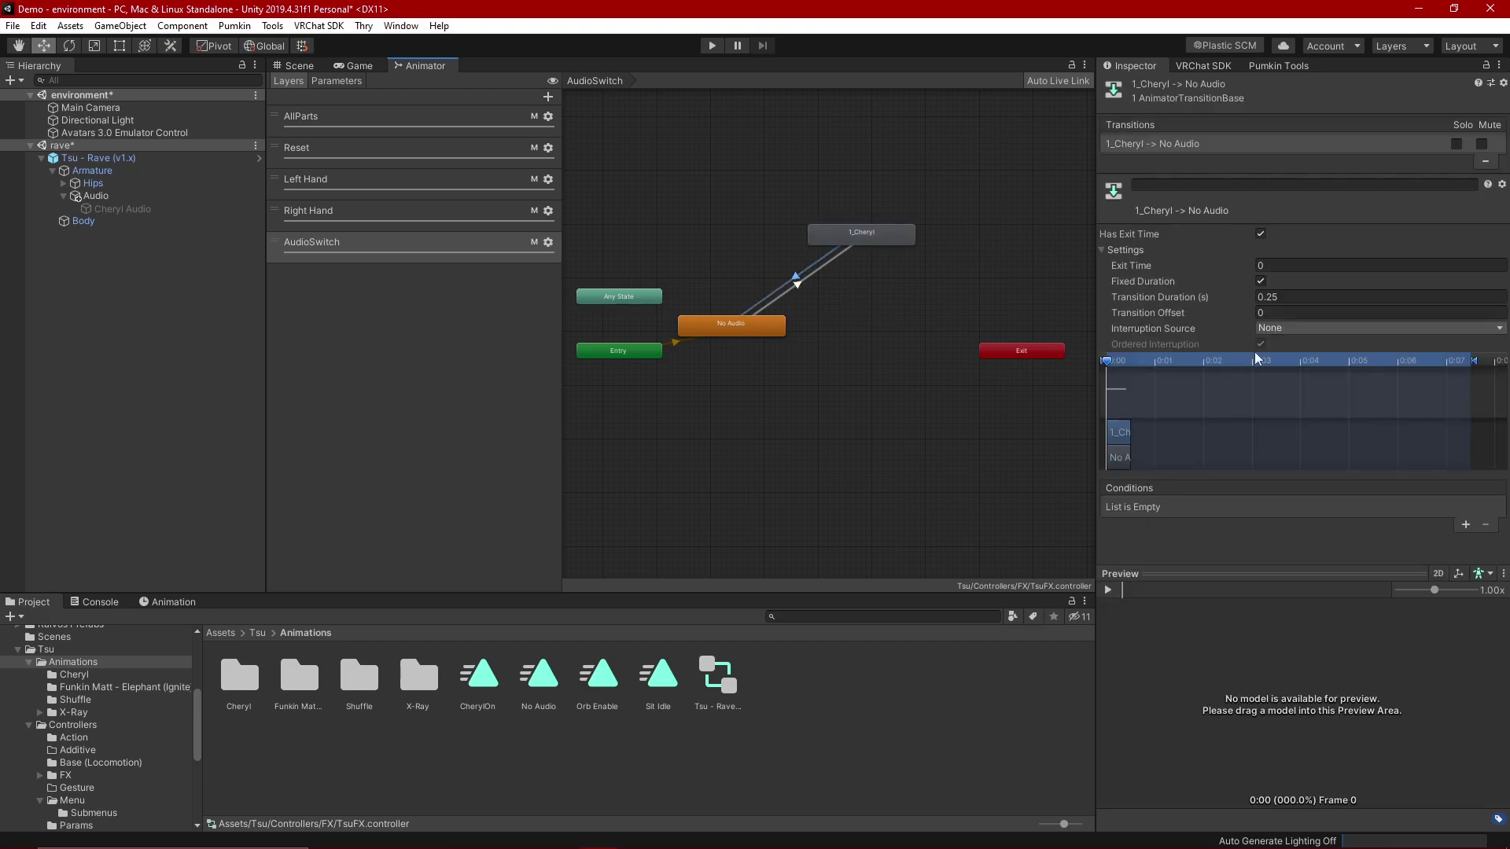
pyautogui.click(1261, 235)
pyautogui.click(1290, 297)
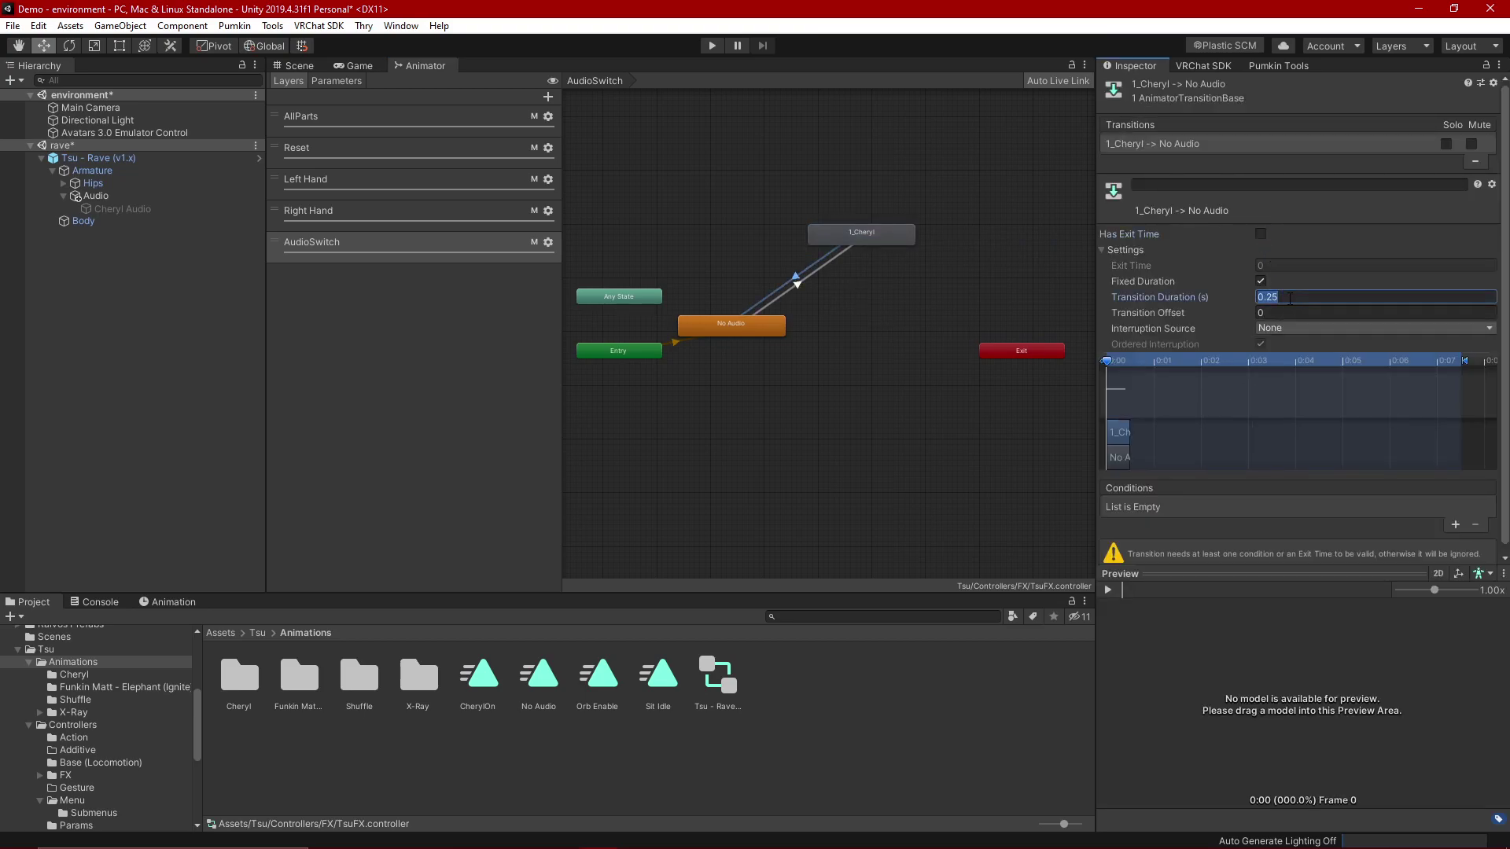
pyautogui.write('.1')
pyautogui.press('Return')
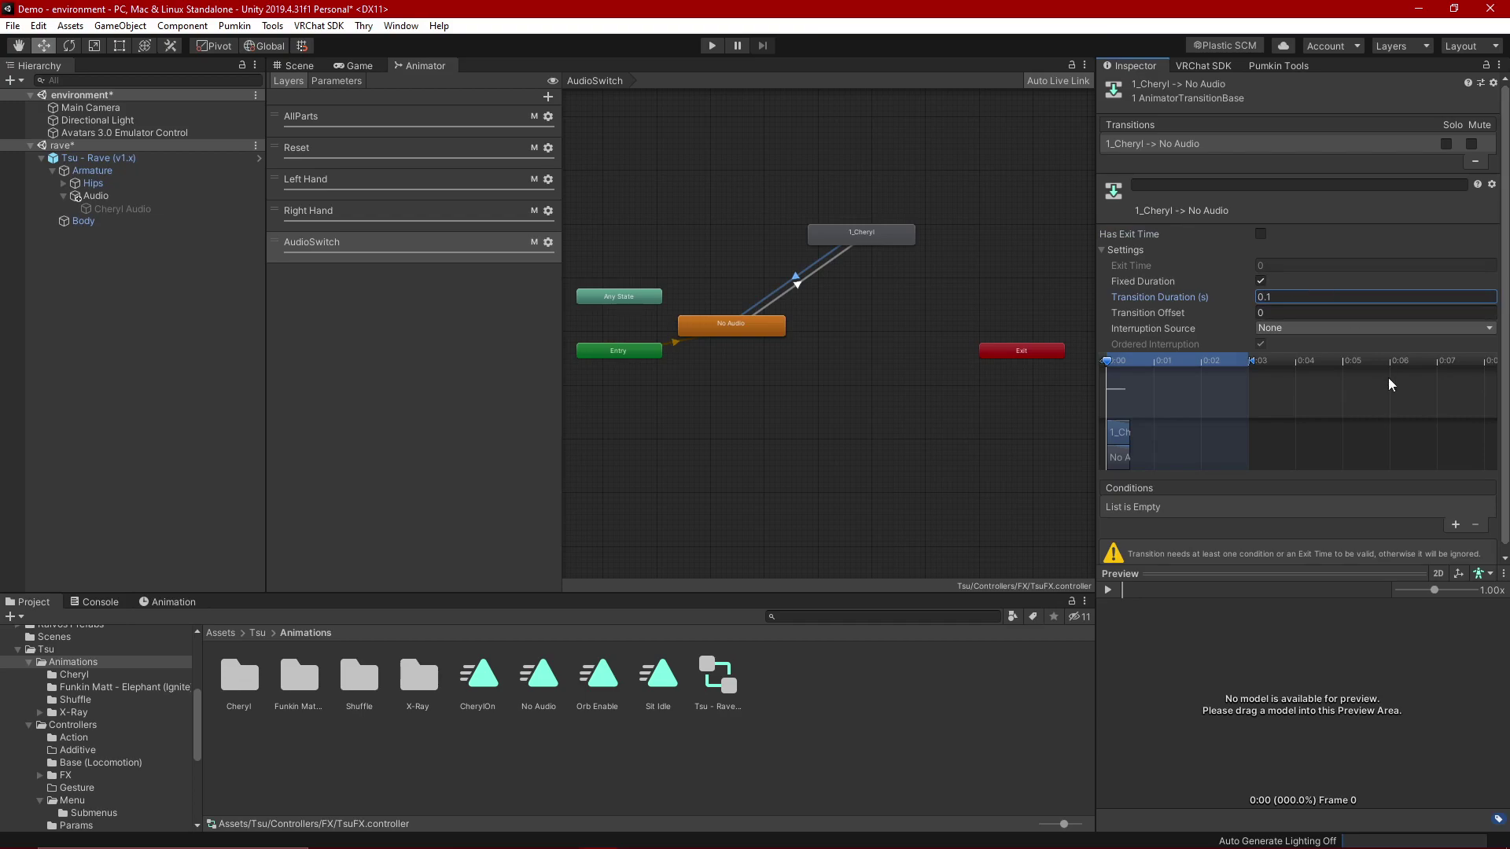
# Step: Add the condition VRCEmote NotEqual 1 to the 1_Cheryl to No Audio transition
pyautogui.click(1454, 525)
pyautogui.click(1225, 509)
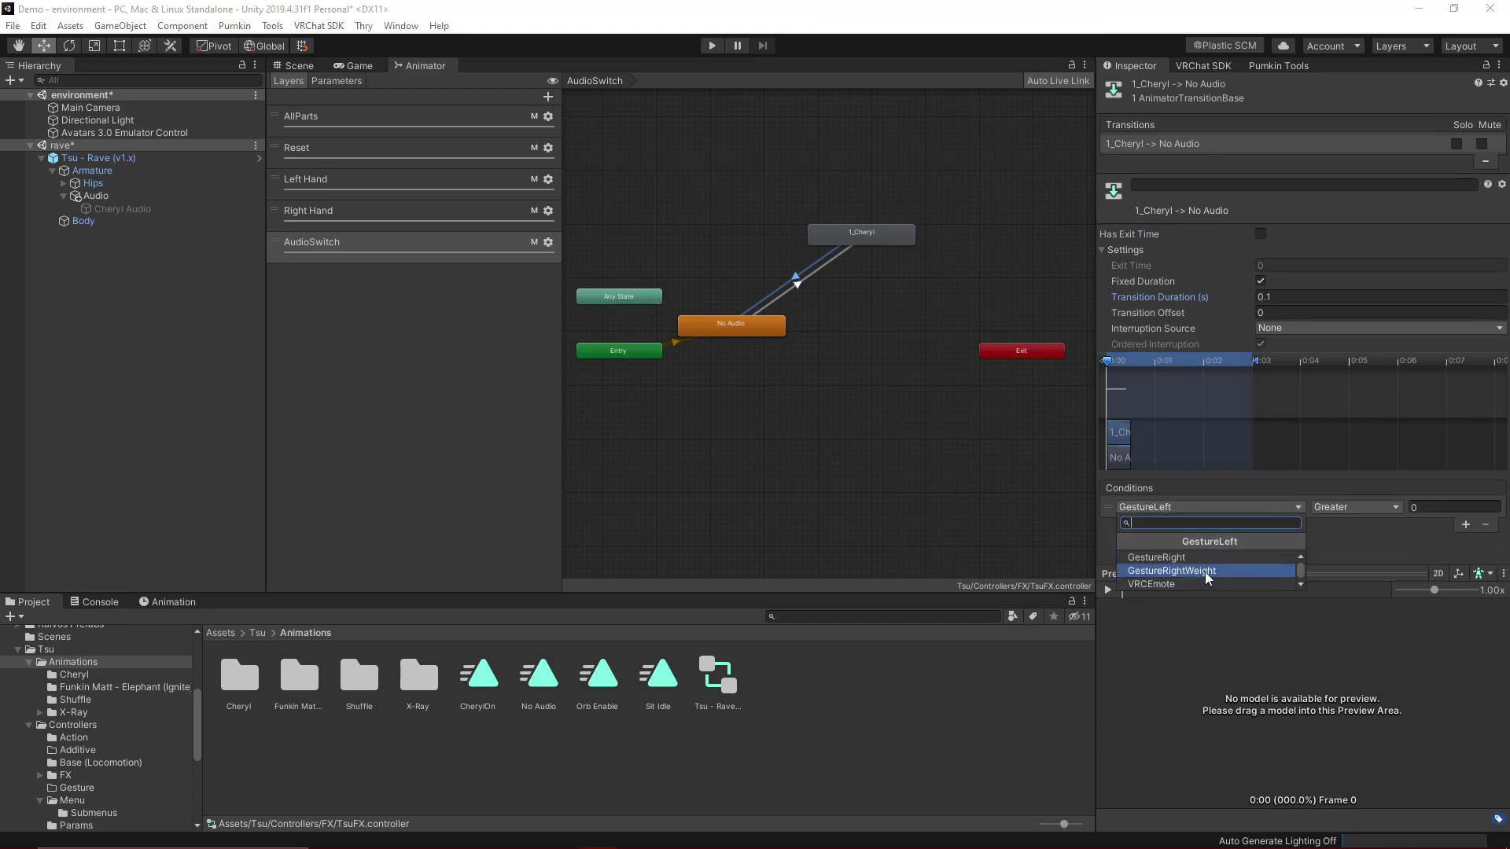
pyautogui.click(1195, 584)
pyautogui.click(1340, 506)
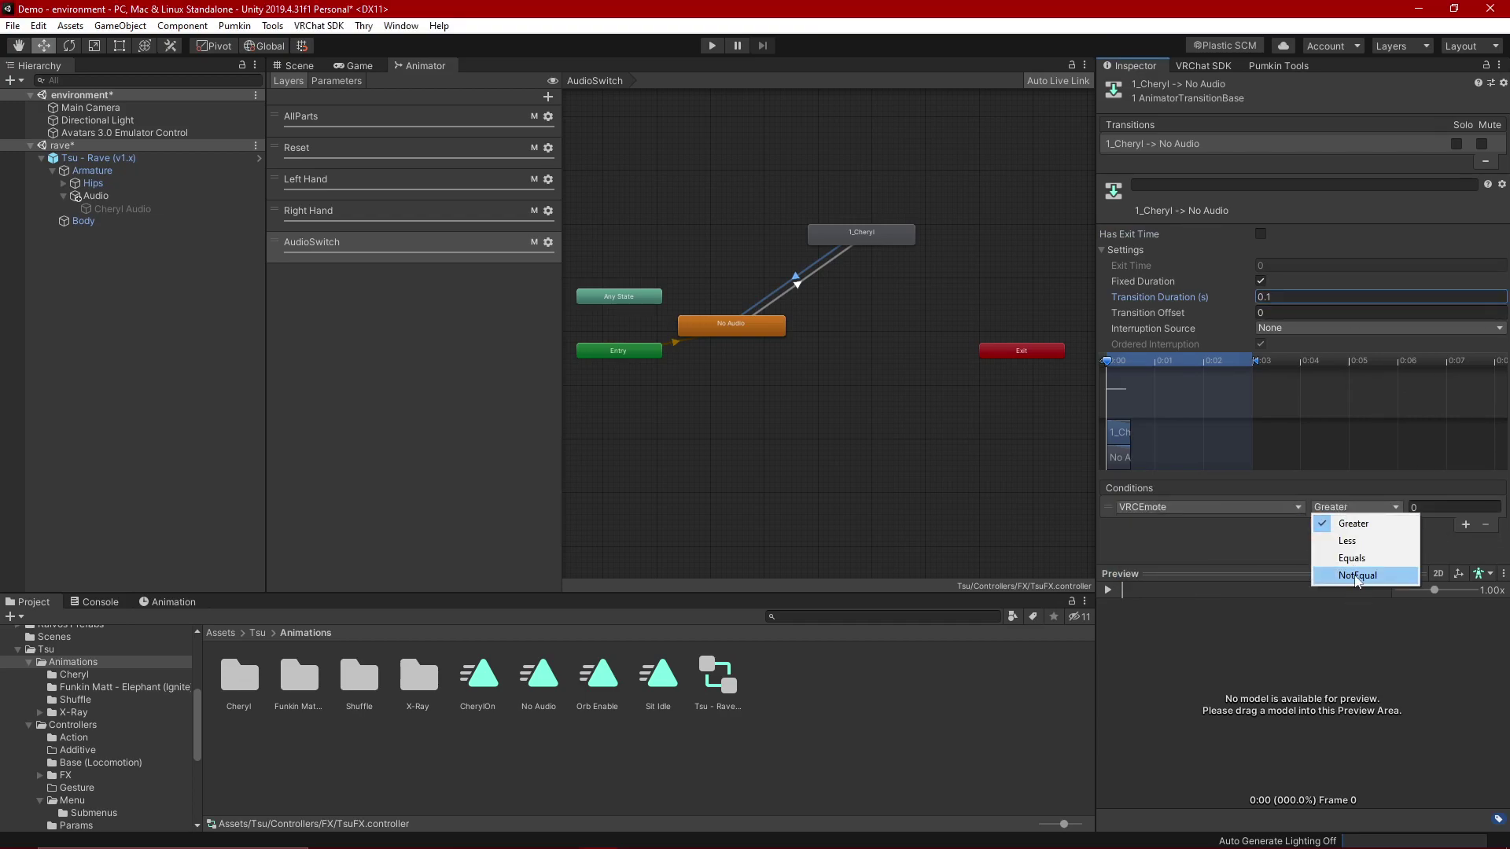
pyautogui.click(1355, 576)
pyautogui.click(1428, 512)
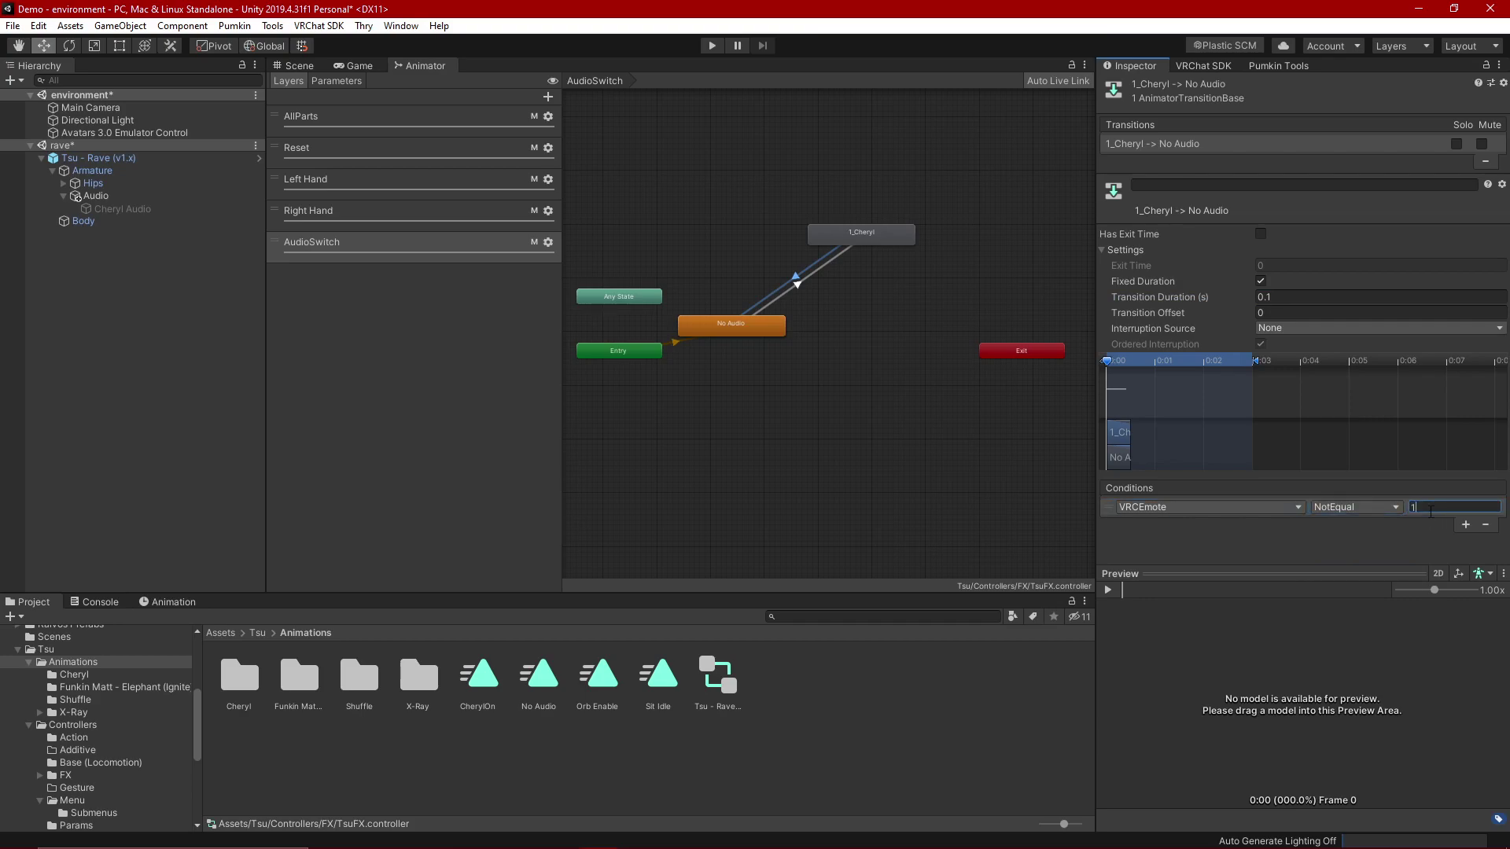
pyautogui.click(970, 431)
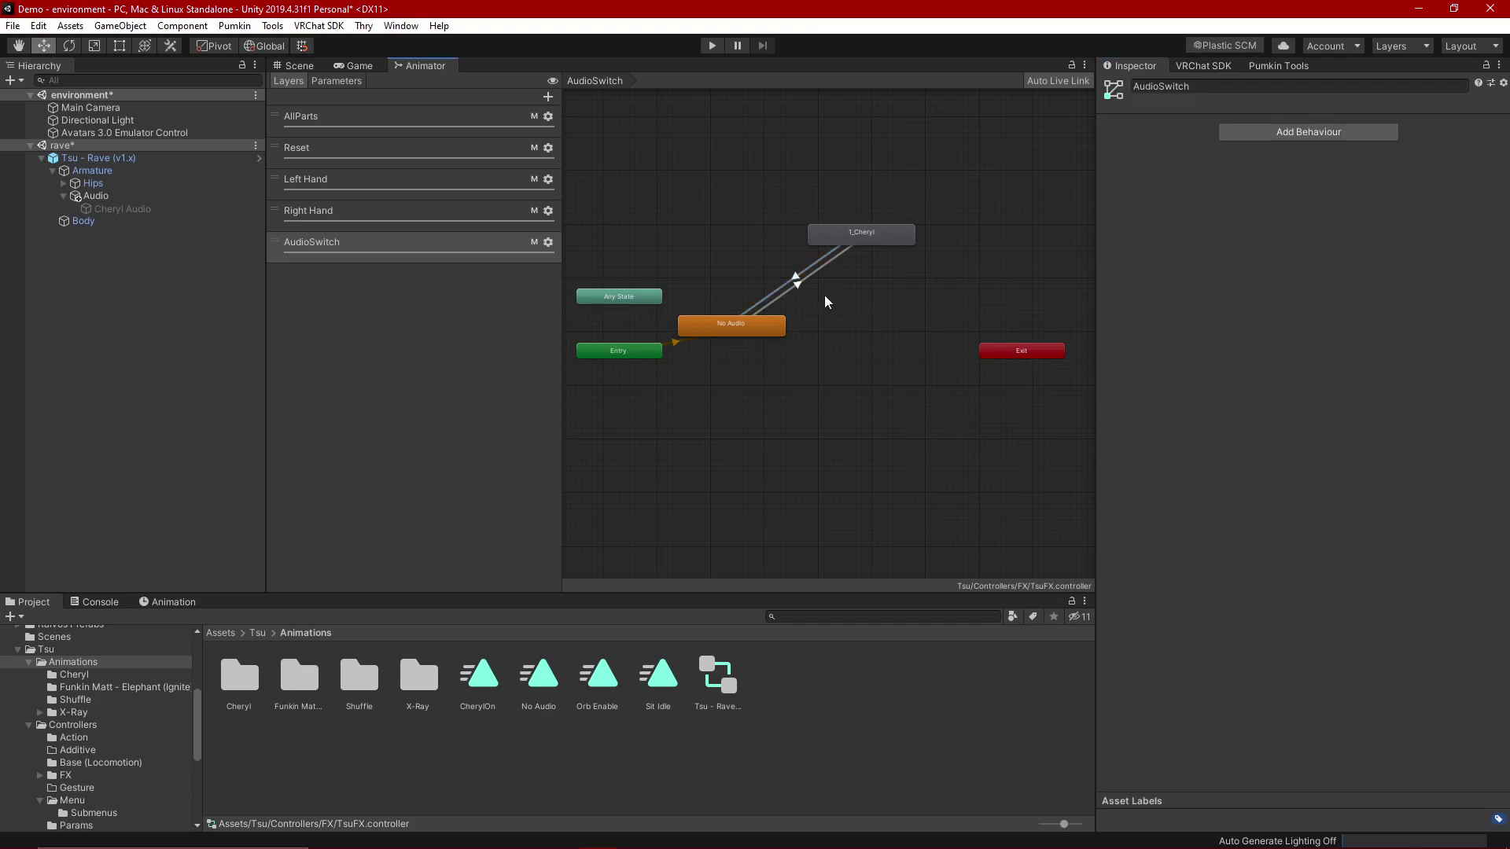
# Step: Check the AudioSwitch layer's weight and review its states and the transitions between No Audio and 1_Cheryl
pyautogui.click(548, 242)
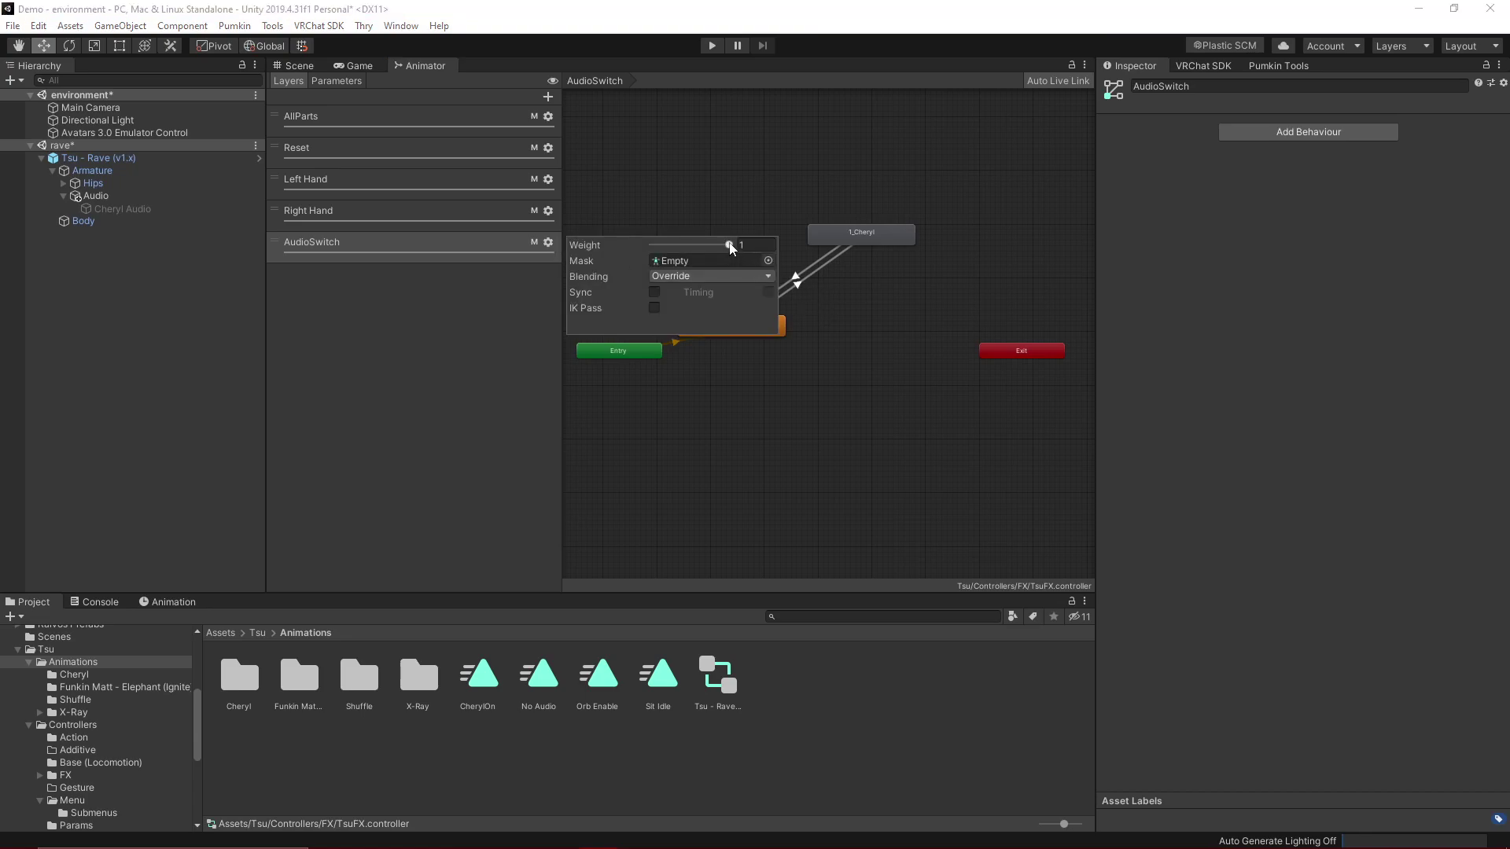
pyautogui.click(832, 246)
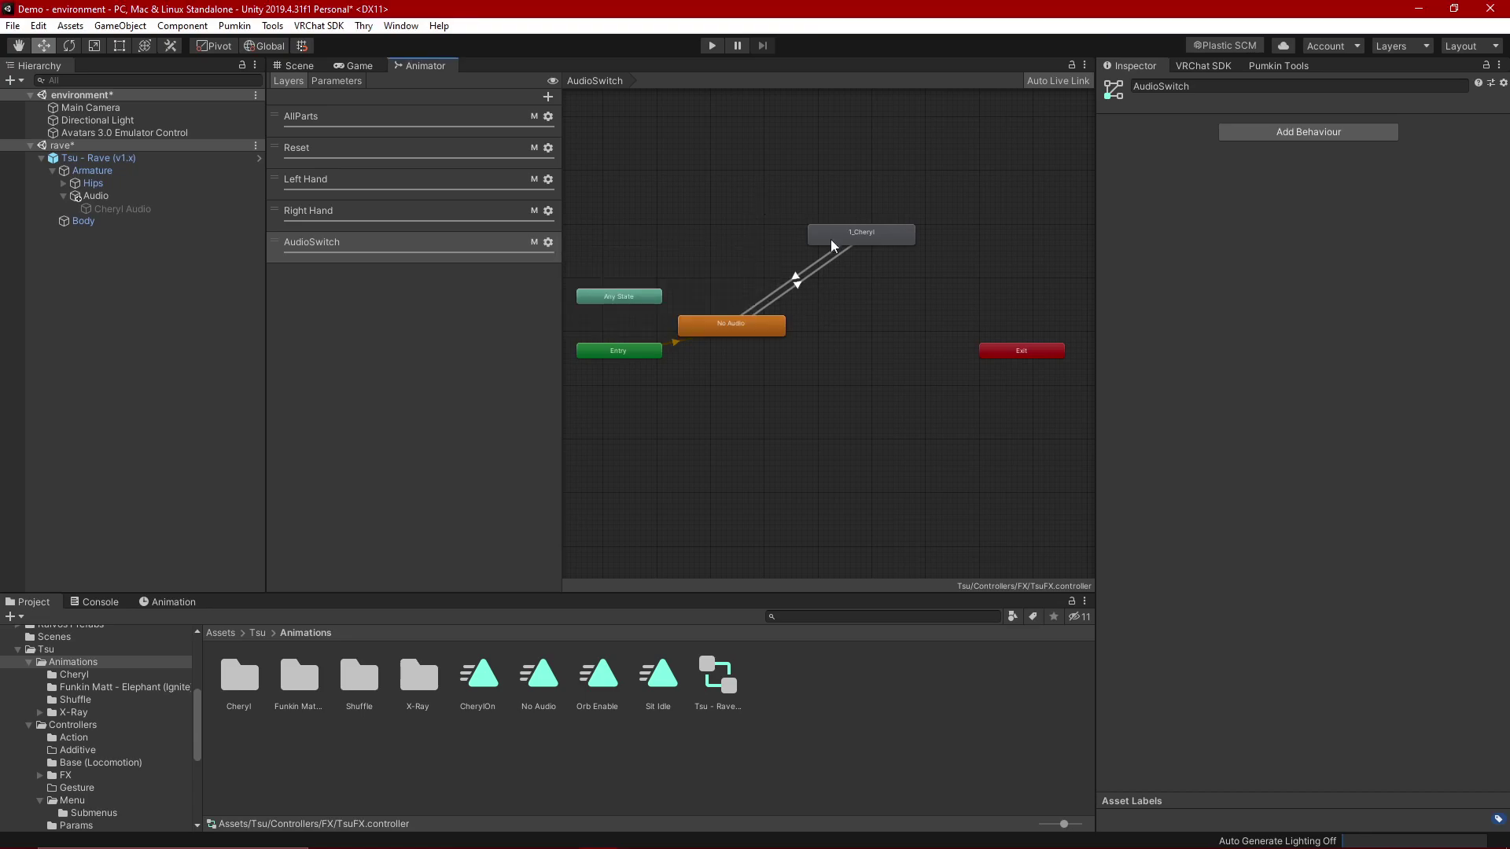
pyautogui.click(789, 288)
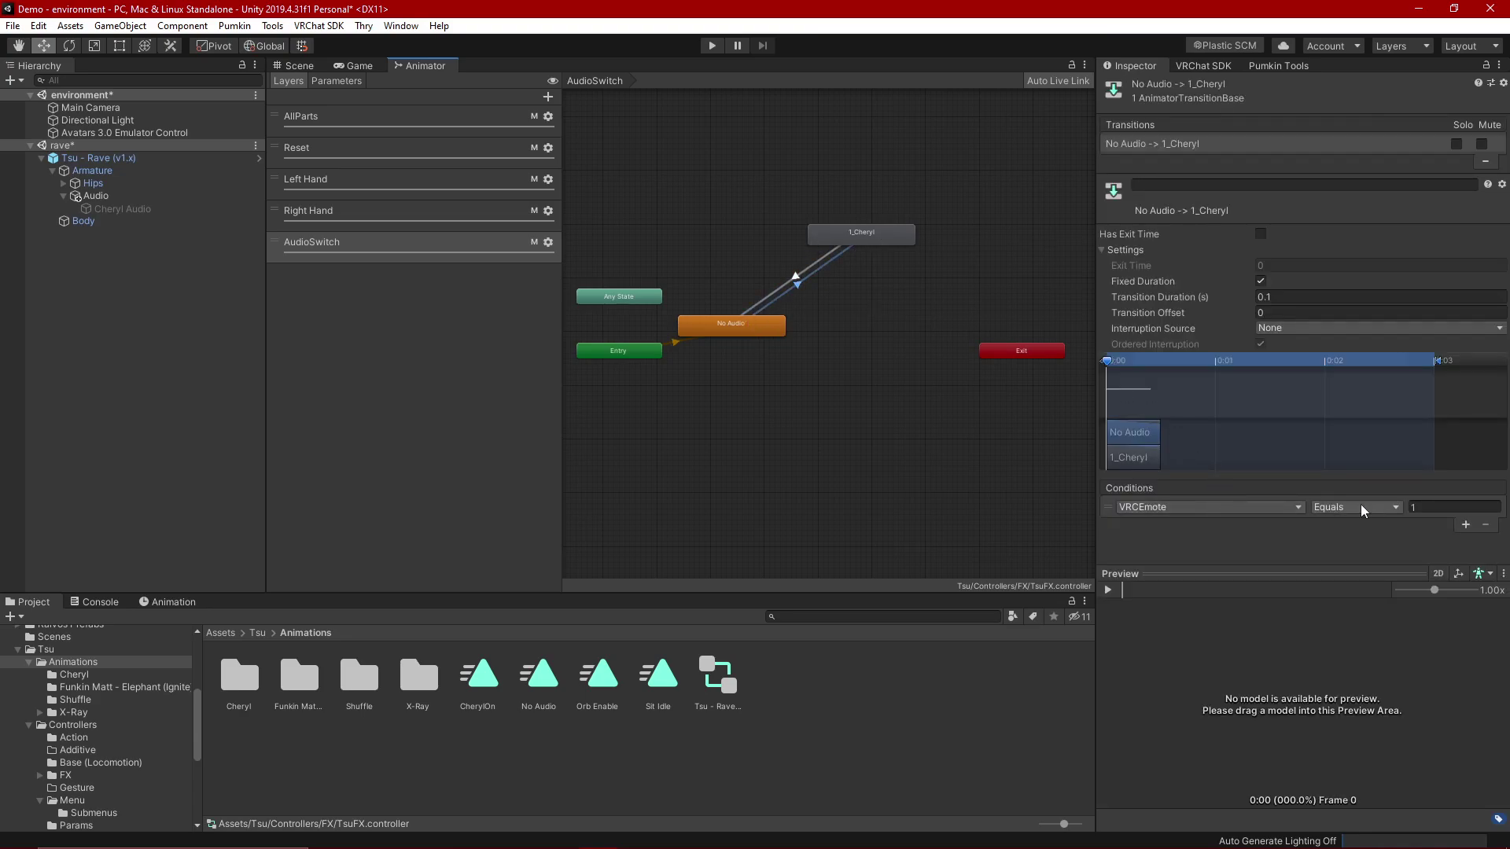
pyautogui.click(883, 235)
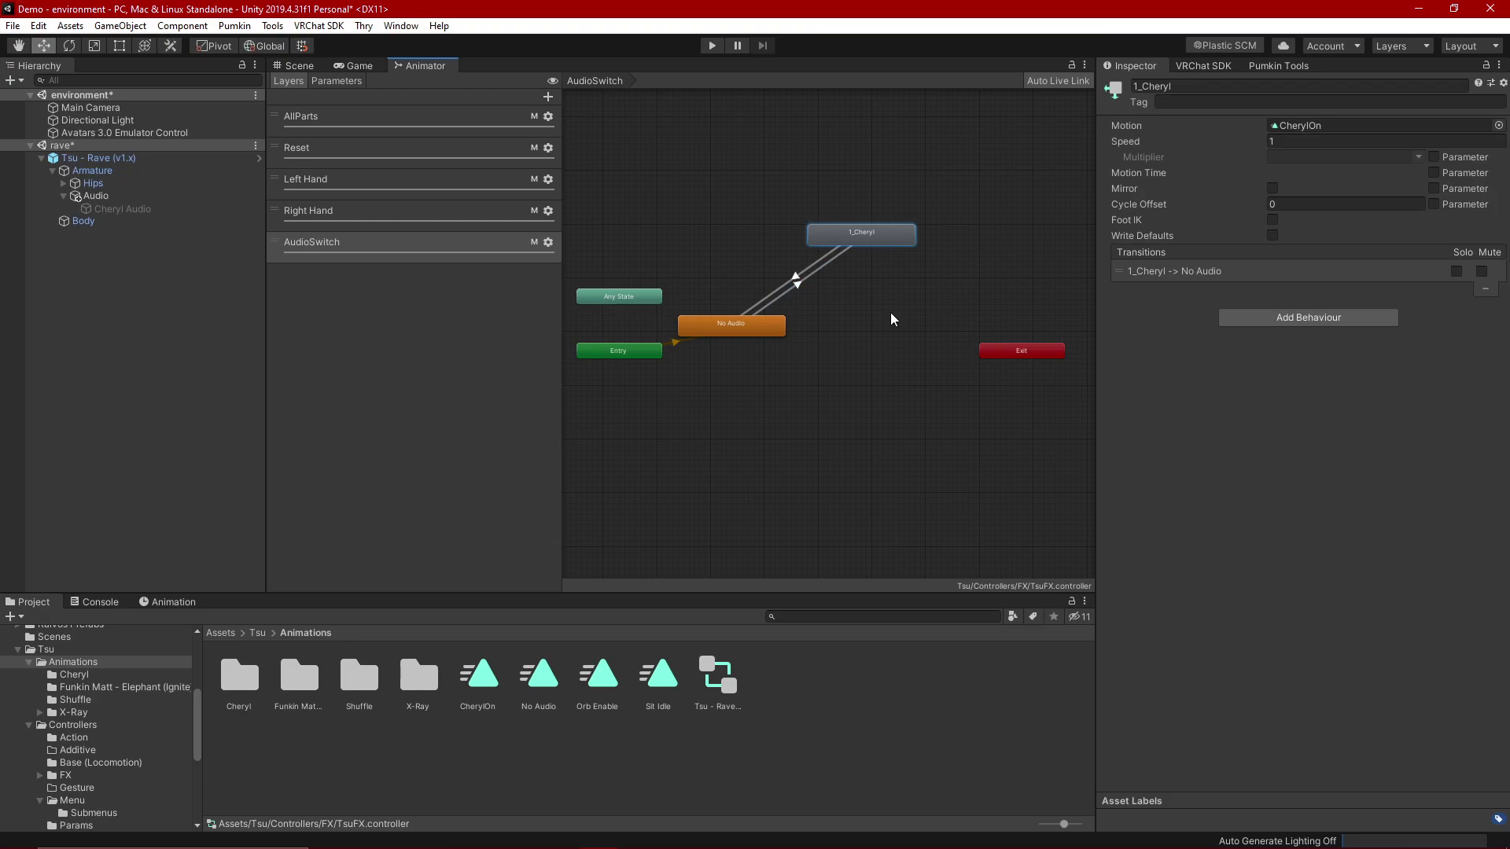
pyautogui.click(820, 256)
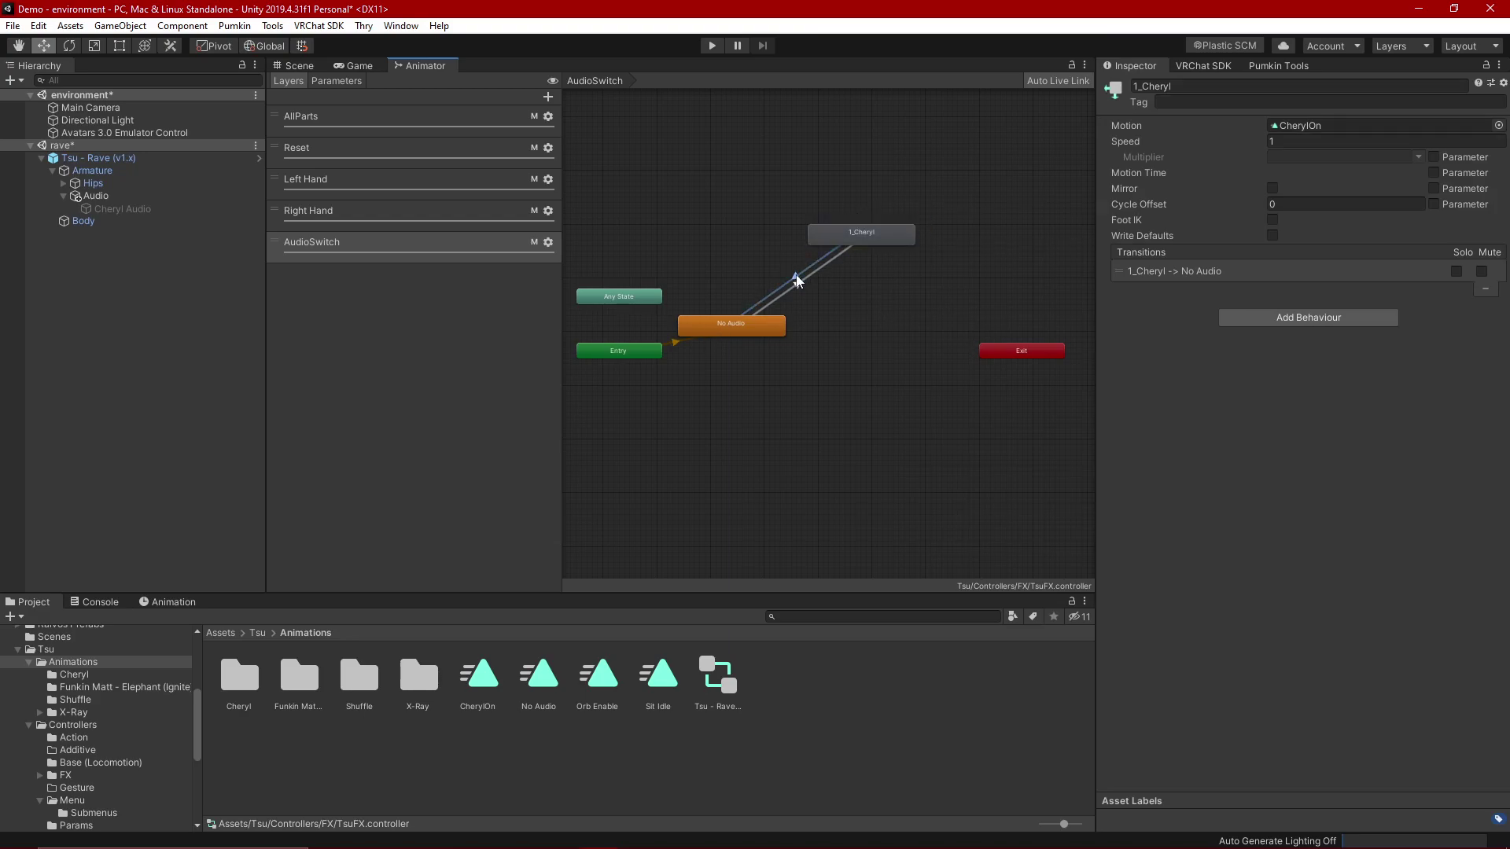
pyautogui.click(717, 336)
pyautogui.click(937, 389)
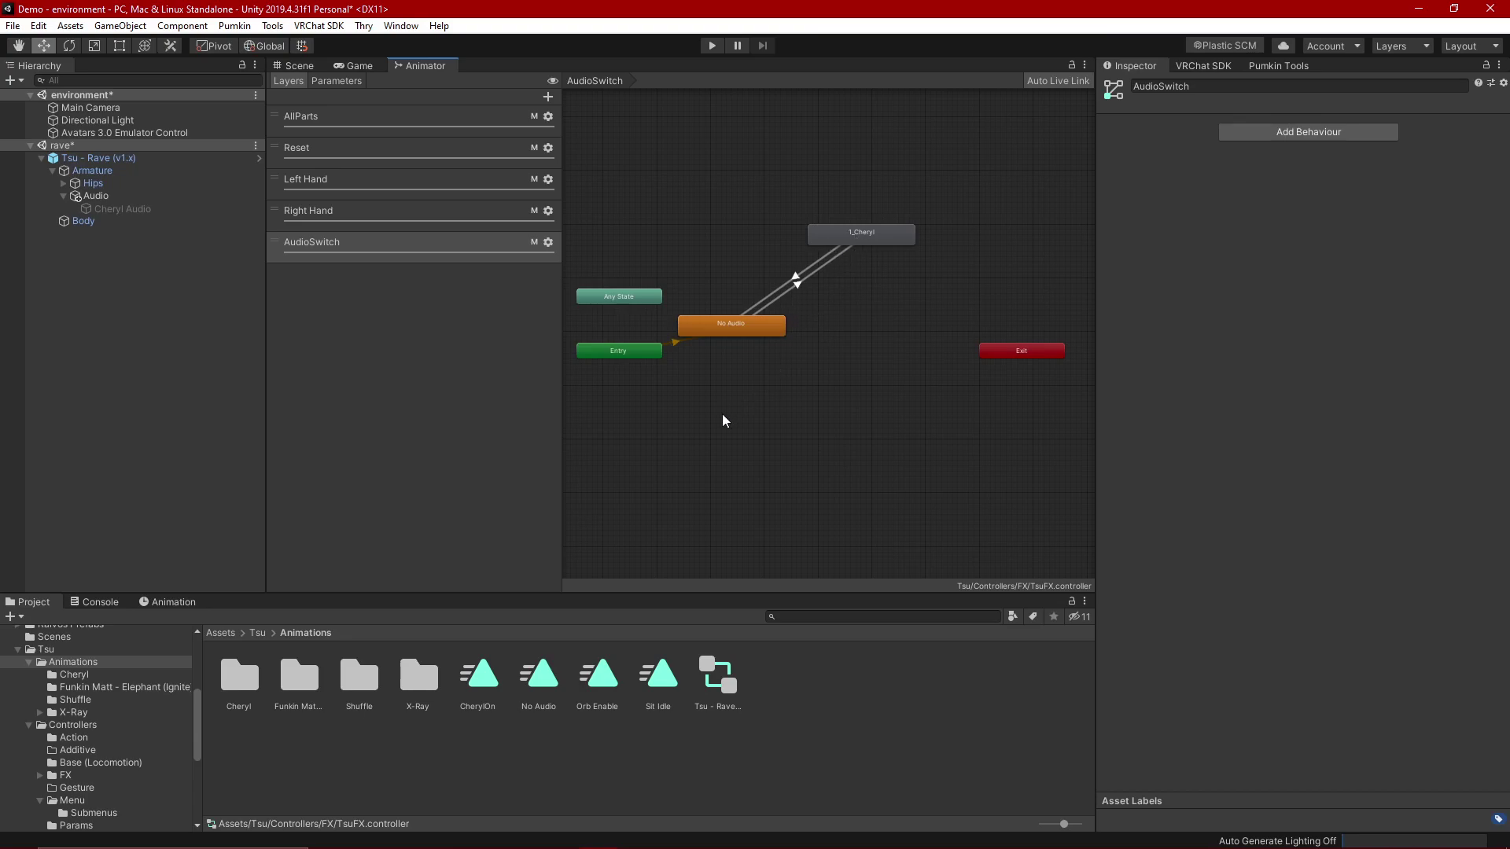
# Step: Review the Tsu - Rave avatar descriptor's playable layers and expressions, and the Audio Source settings of the Cheryl Audio object
pyautogui.click(298, 66)
pyautogui.click(140, 157)
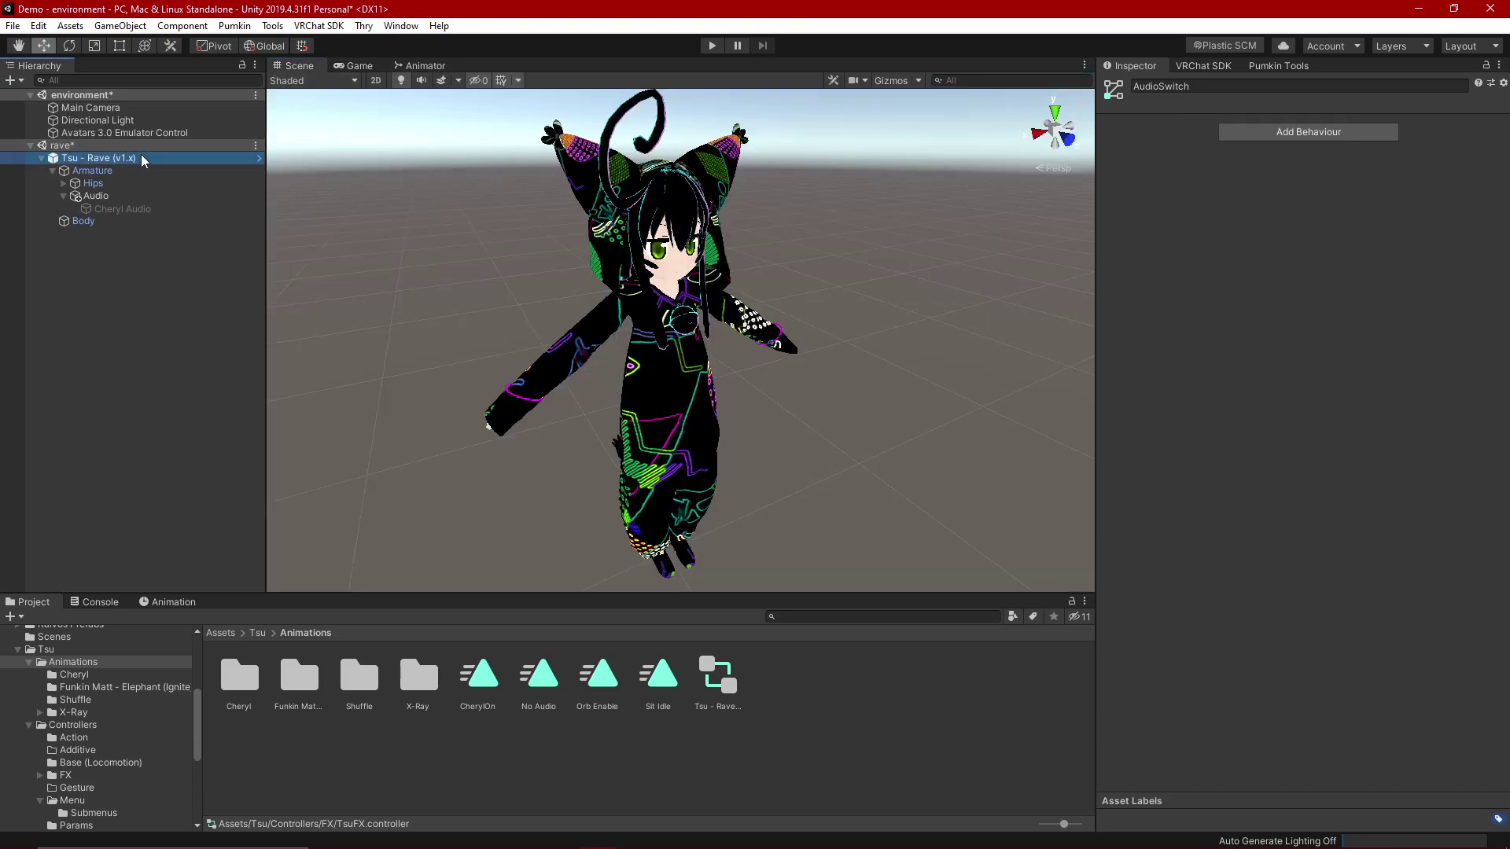
pyautogui.scroll(-5, 1217, 426)
pyautogui.scroll(5, 1218, 385)
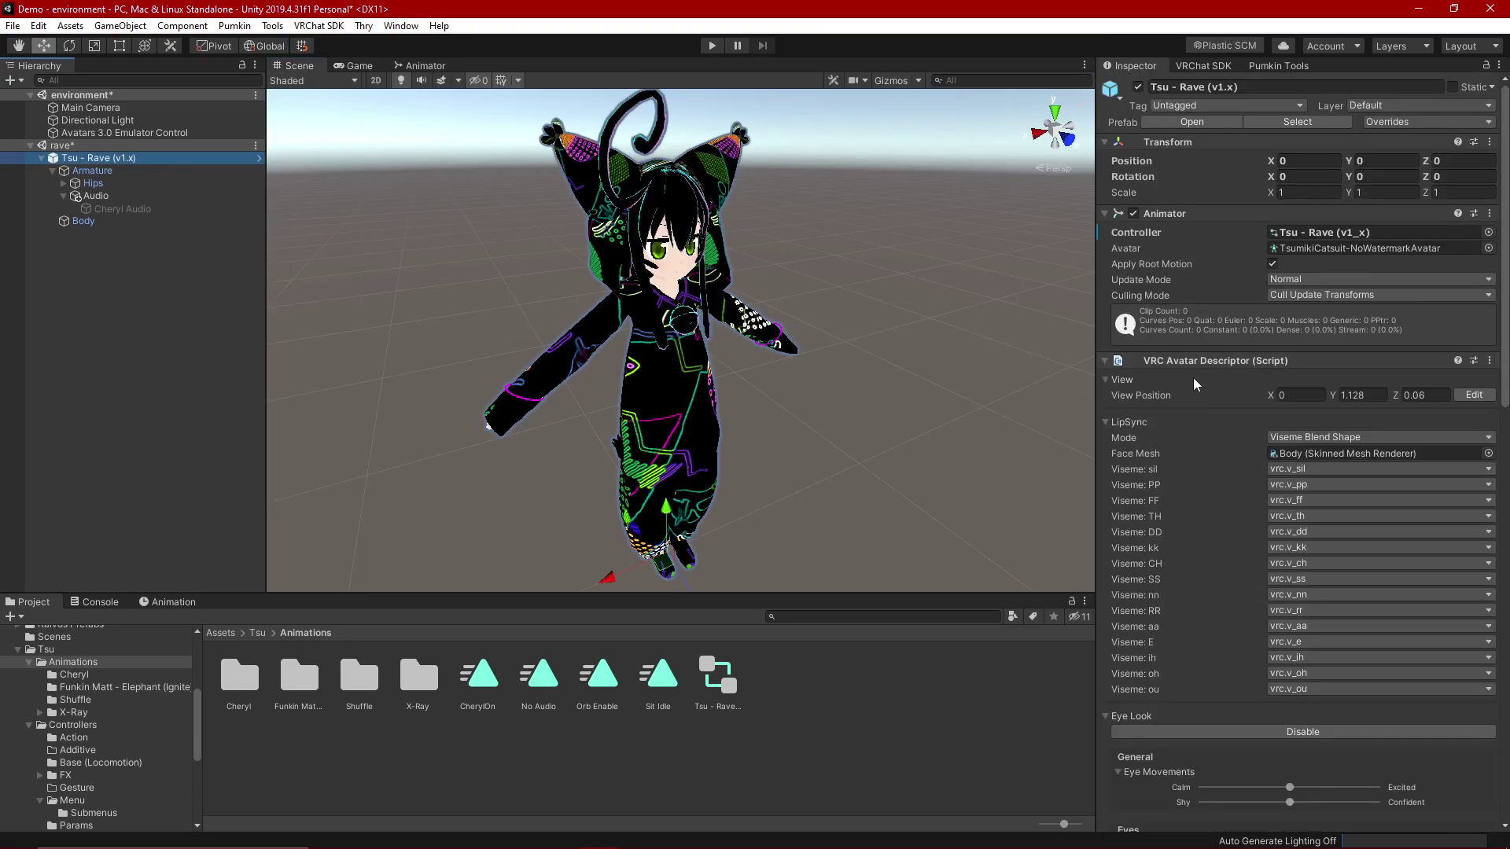
pyautogui.scroll(-7, 1173, 434)
pyautogui.scroll(-5, 1262, 424)
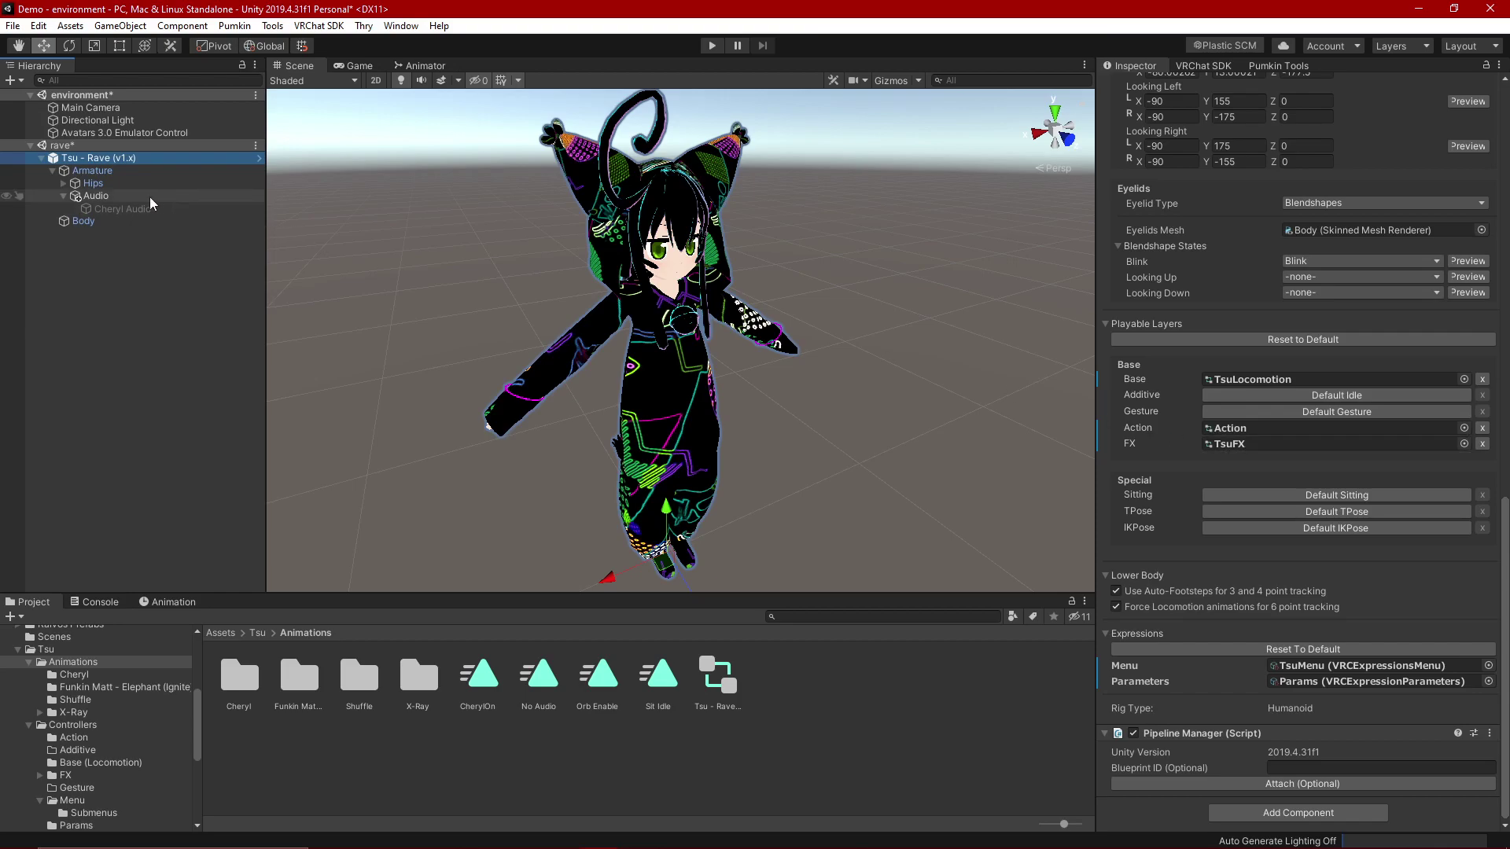
pyautogui.click(130, 208)
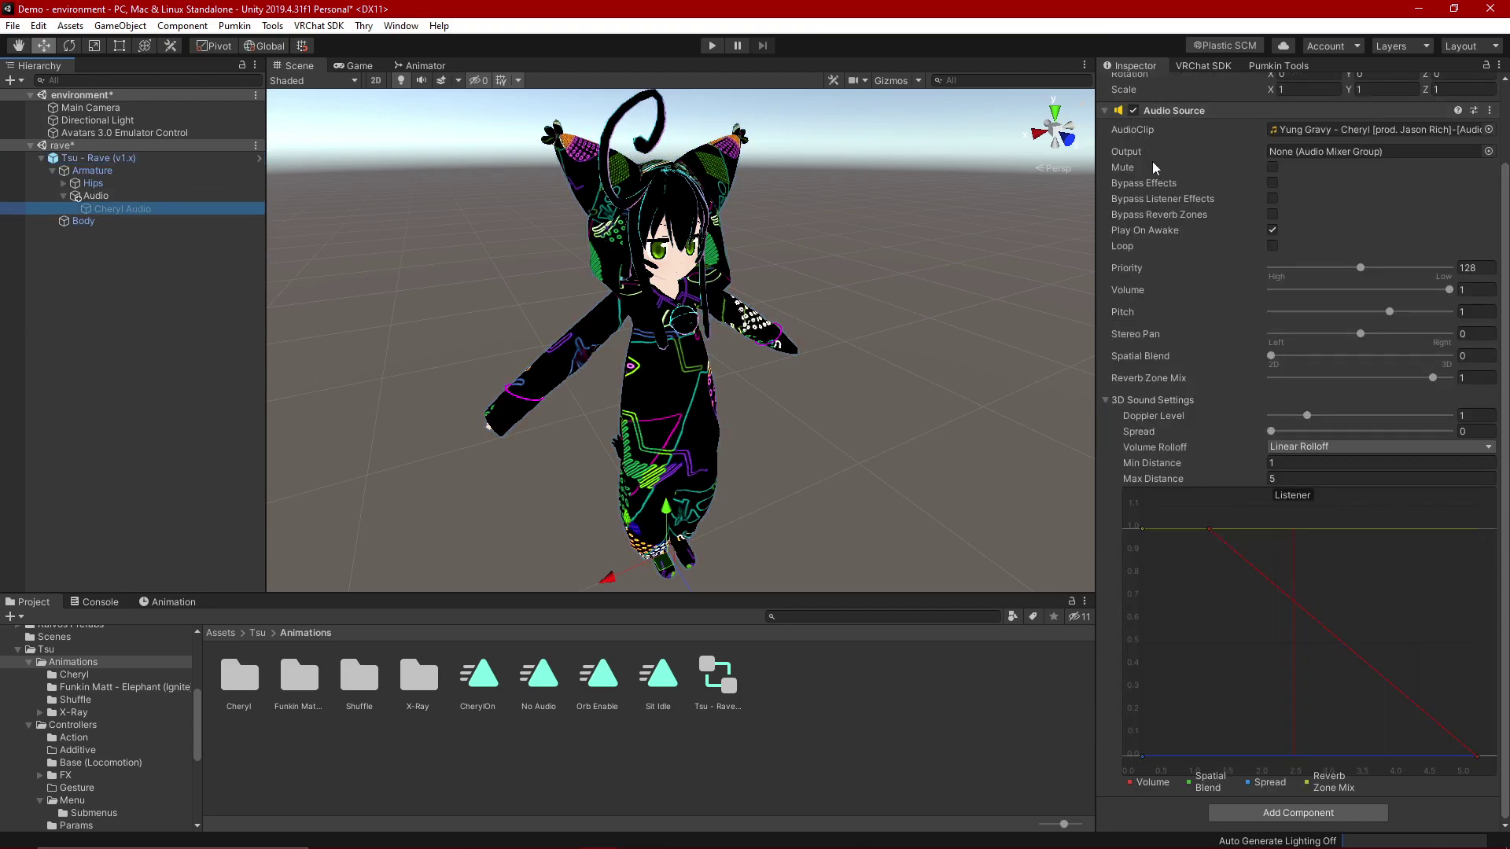
pyautogui.scroll(2, 1152, 162)
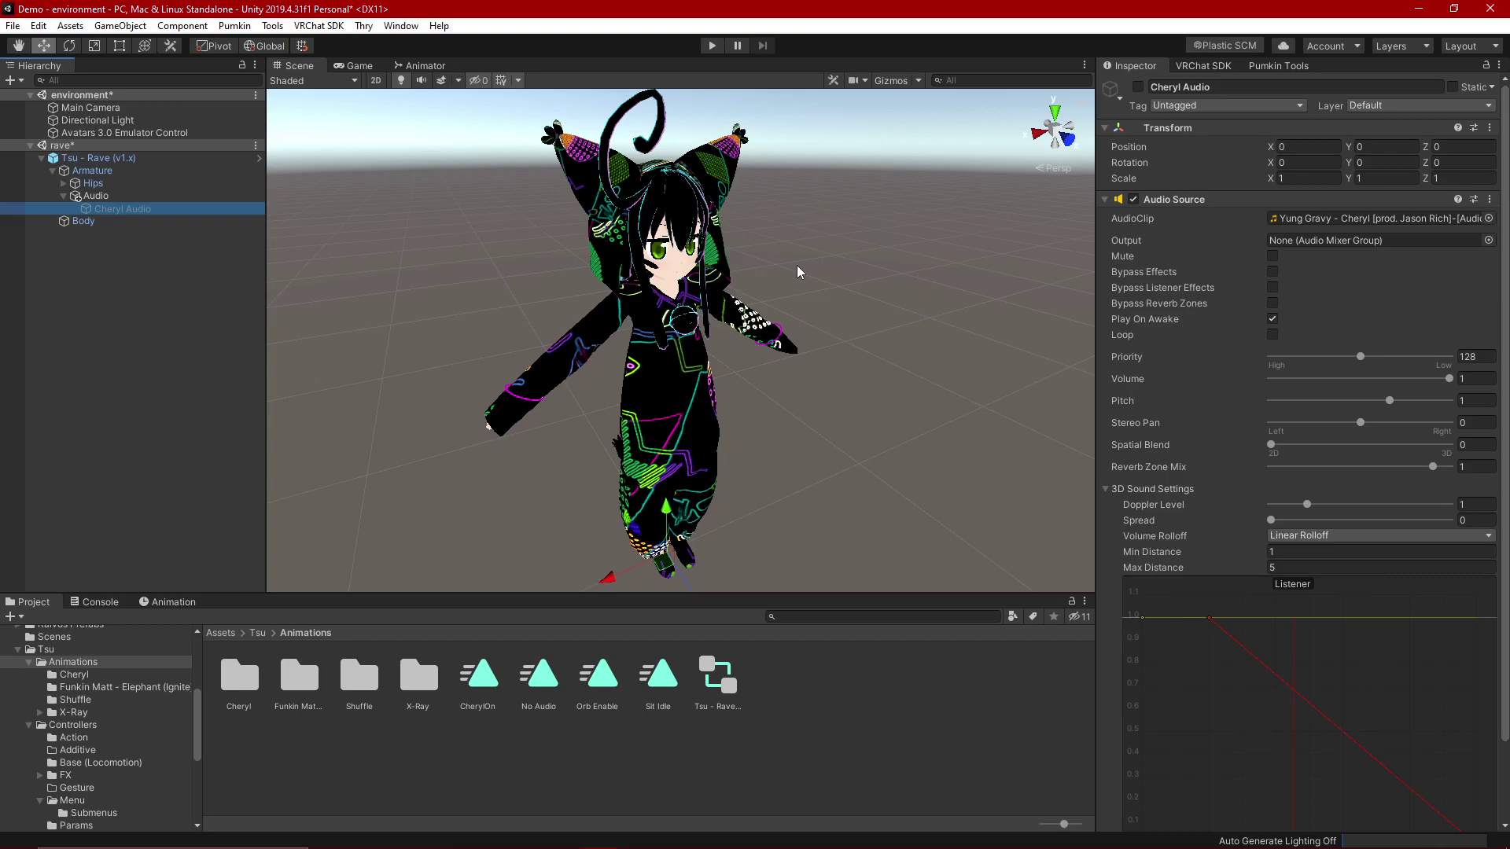
# Step: Test the avatar in play mode by toggling the Cheryl emote on and off in the Emotes submenu, and exit play mode
pyautogui.click(708, 47)
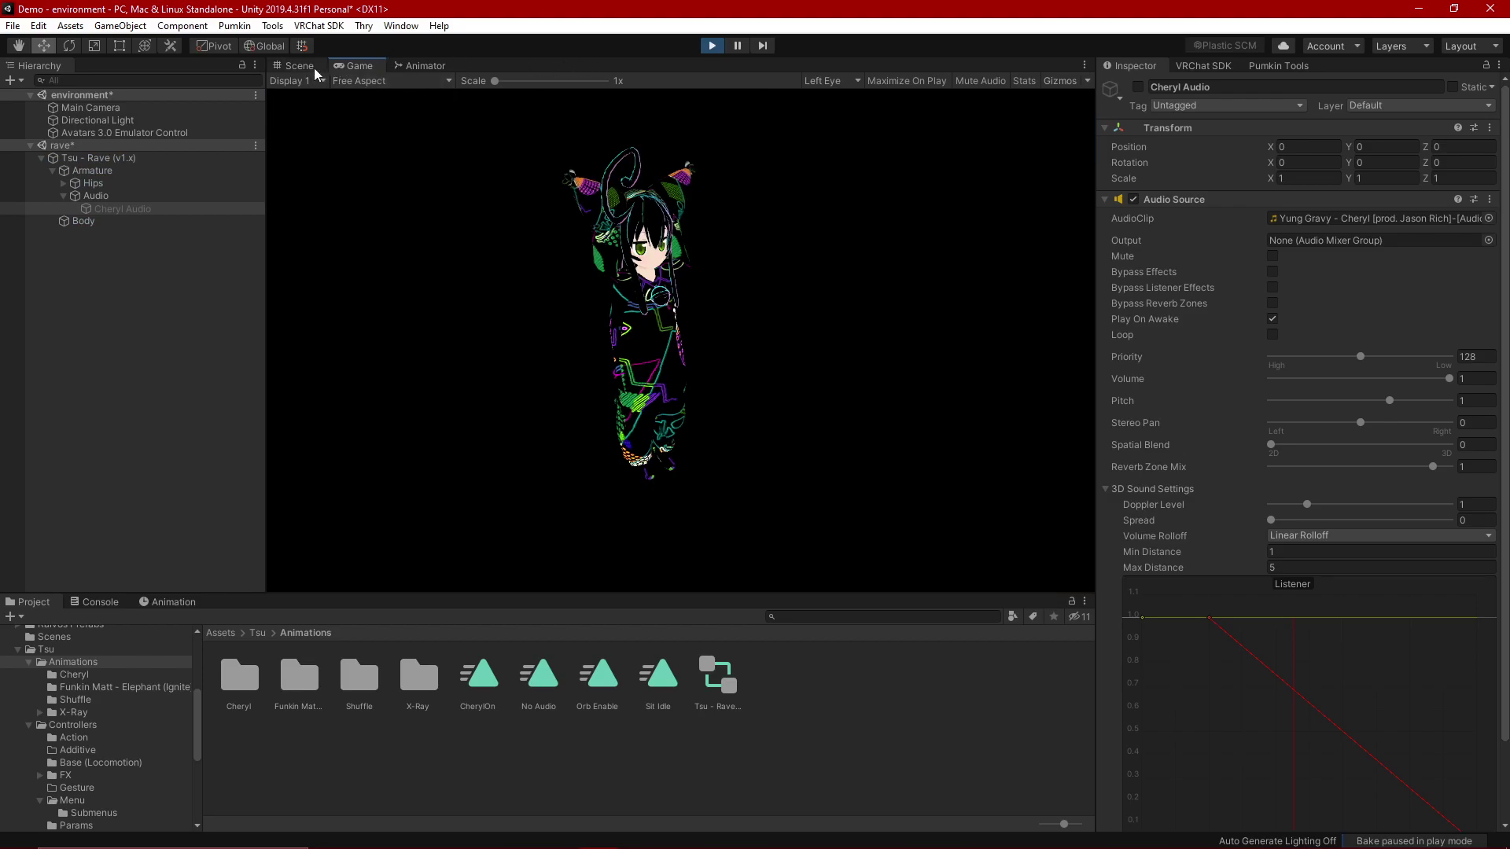
pyautogui.click(101, 158)
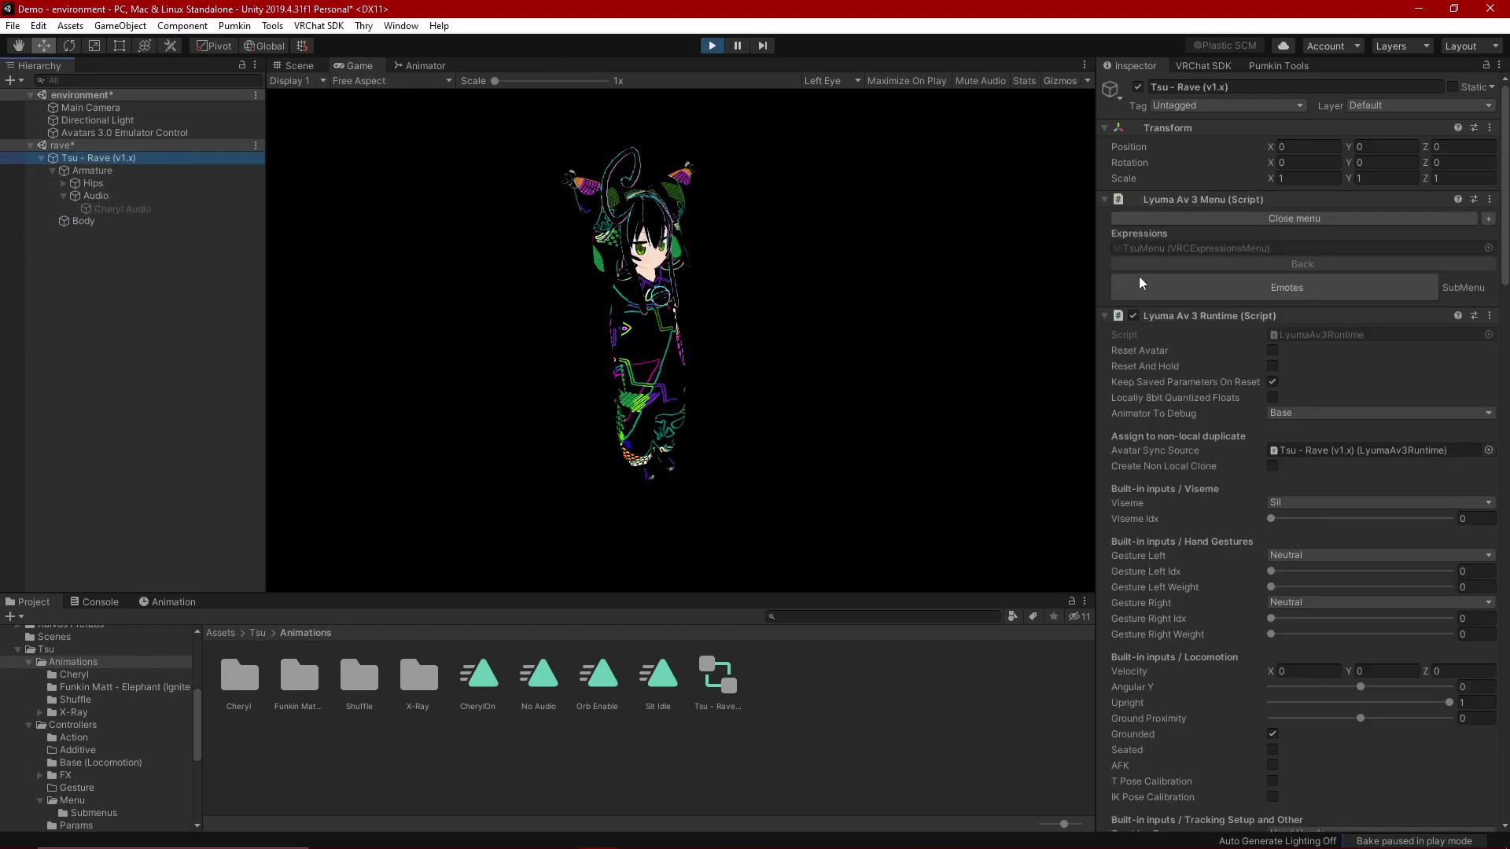
pyautogui.click(1219, 296)
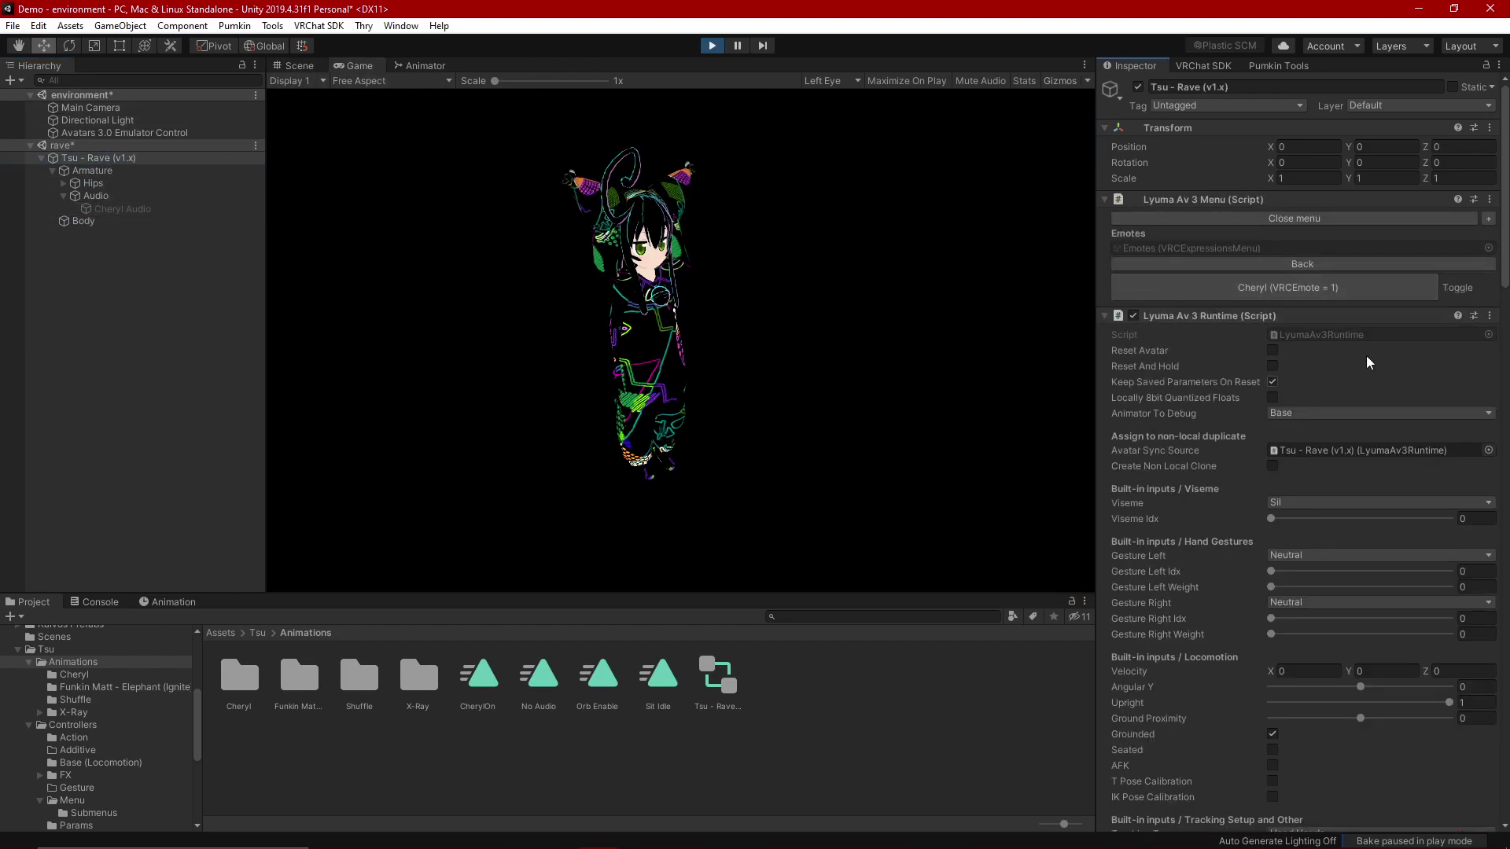
pyautogui.click(1309, 289)
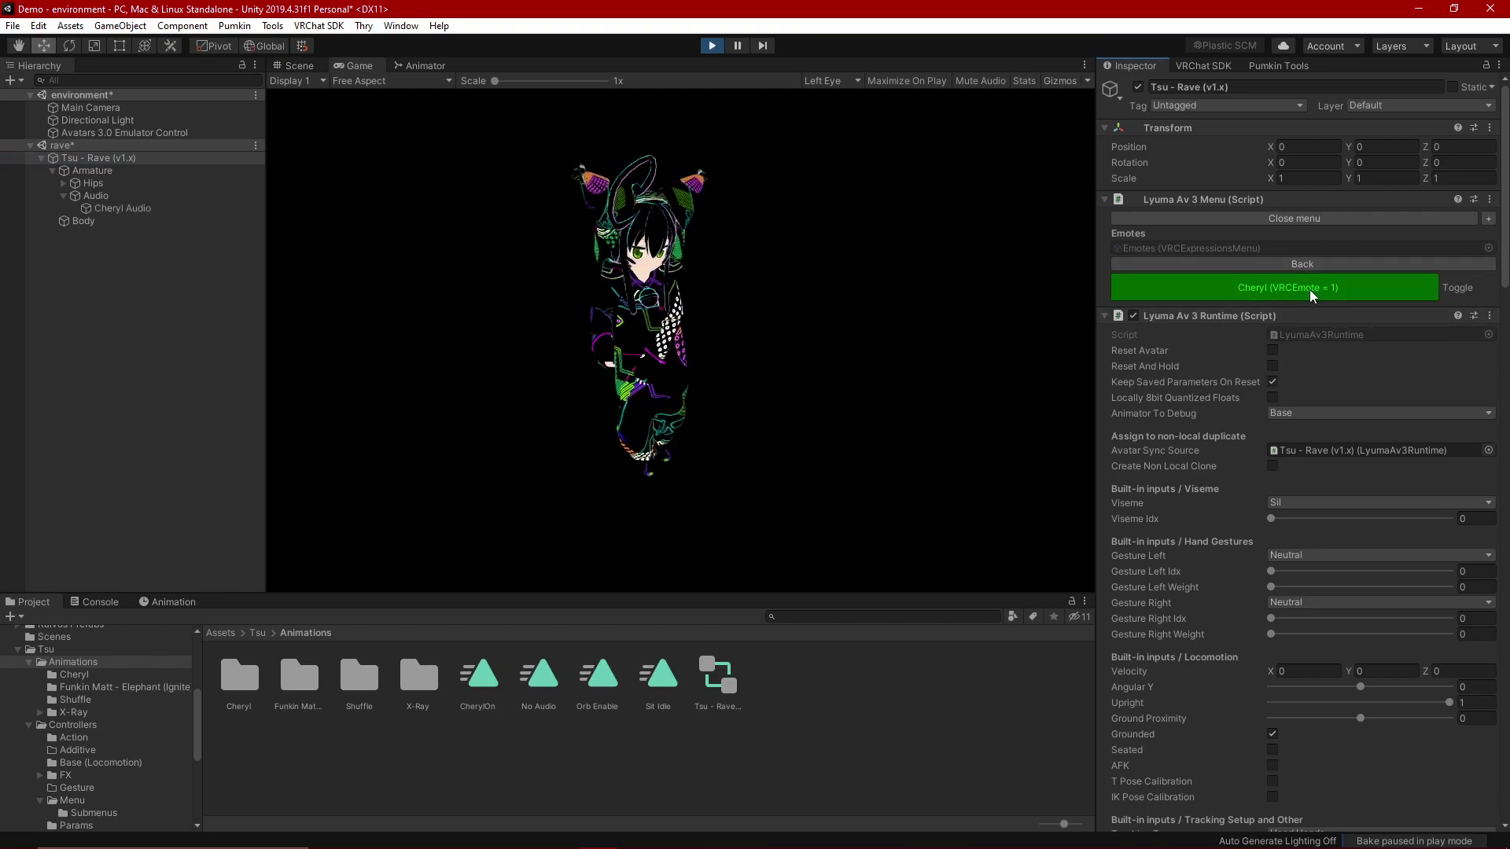
pyautogui.click(1309, 290)
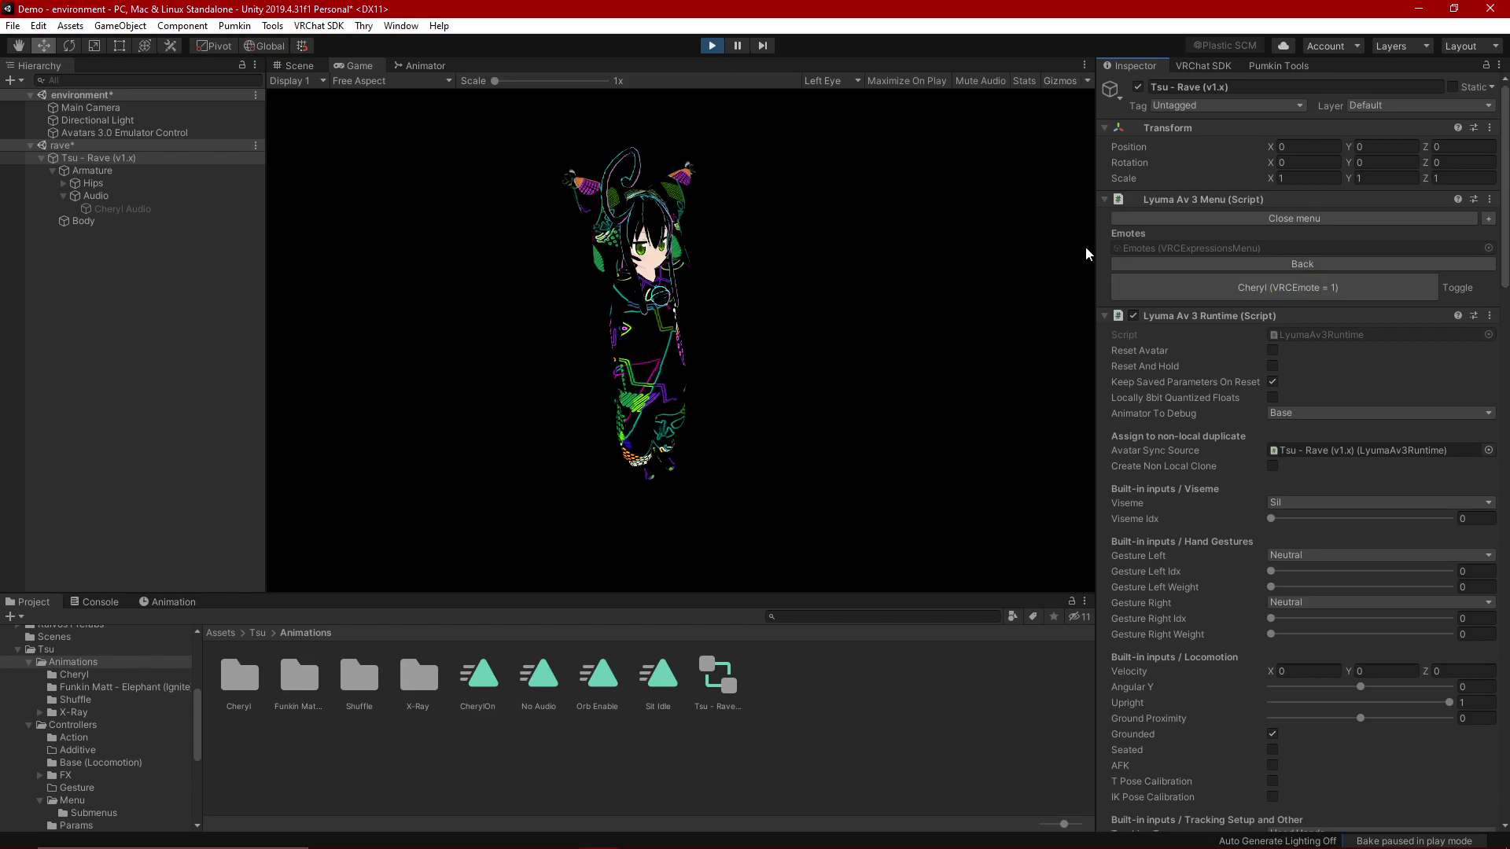
pyautogui.click(712, 45)
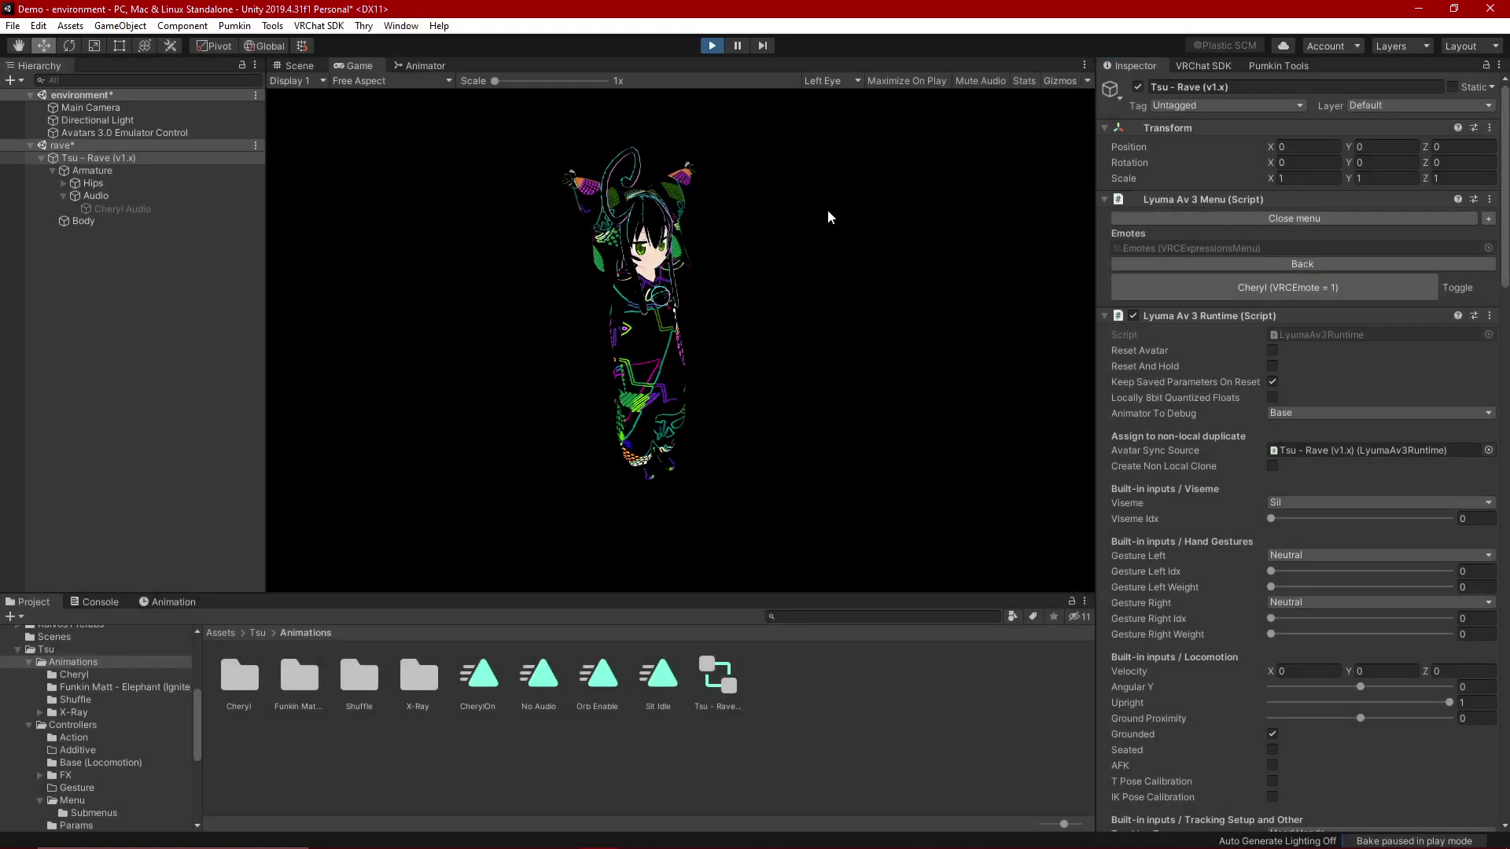